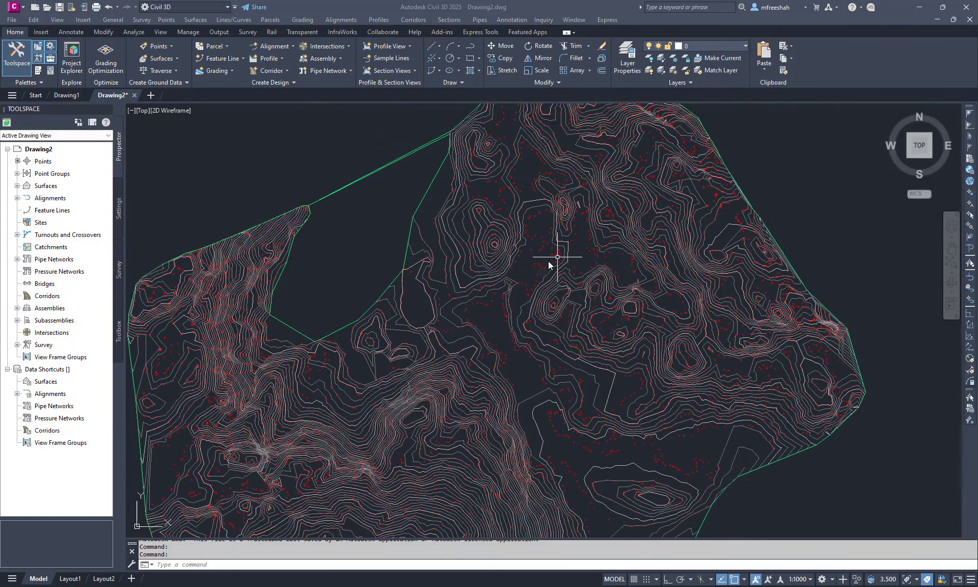
scroll(610, 259, "down", 2)
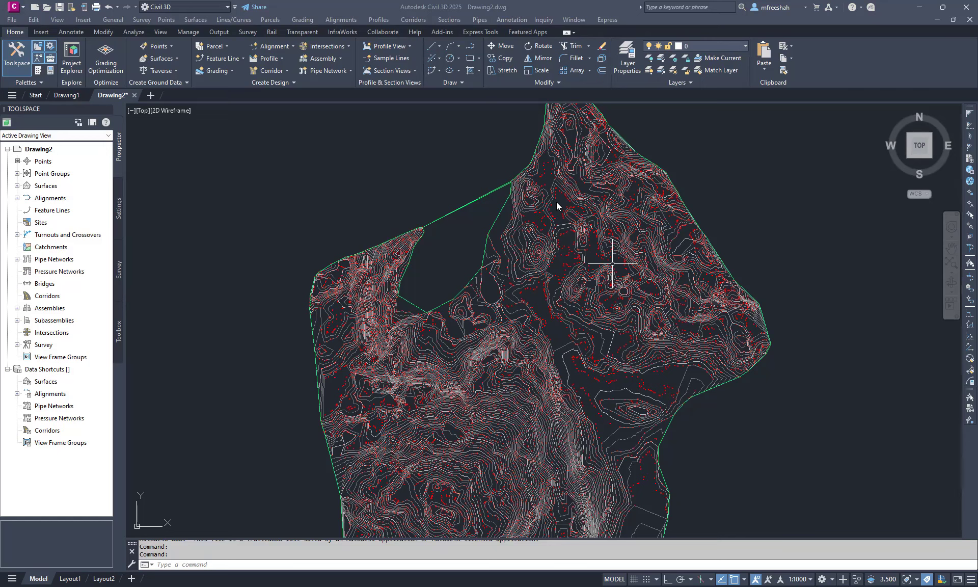
scroll(567, 296, "up", 5)
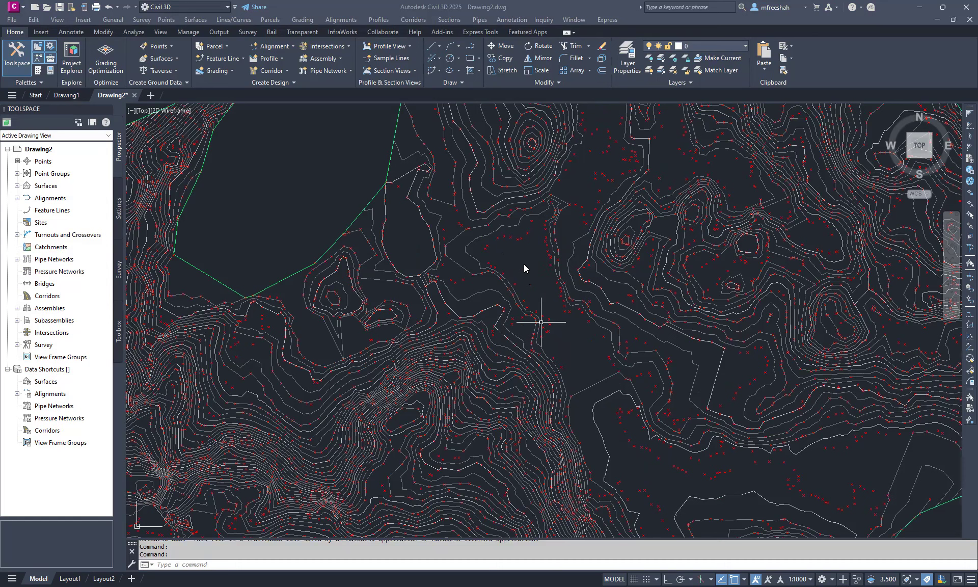
scroll(536, 281, "down", 4)
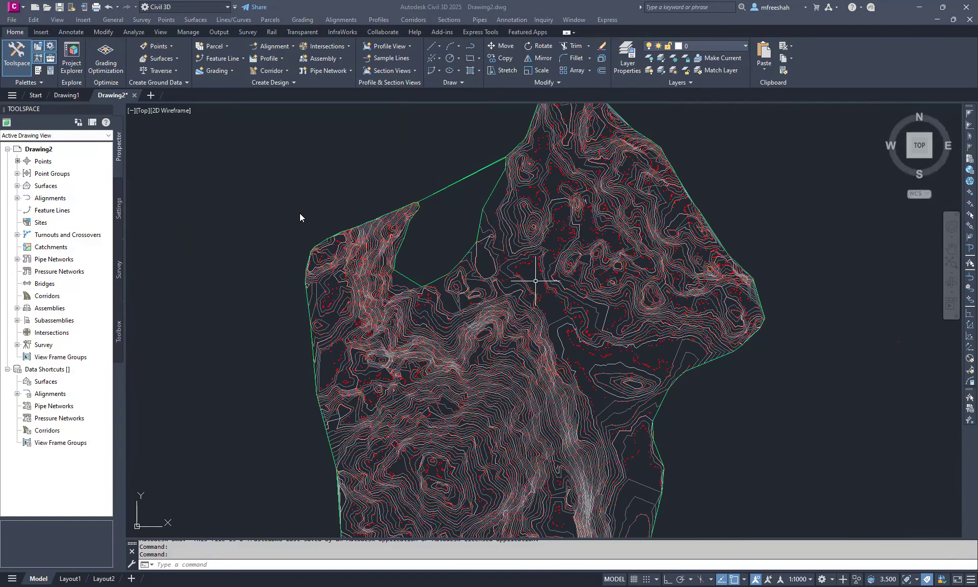
- Create a new drawing from the _Autodesk Civil 3D (Metric) NCS template
left_click(61, 97)
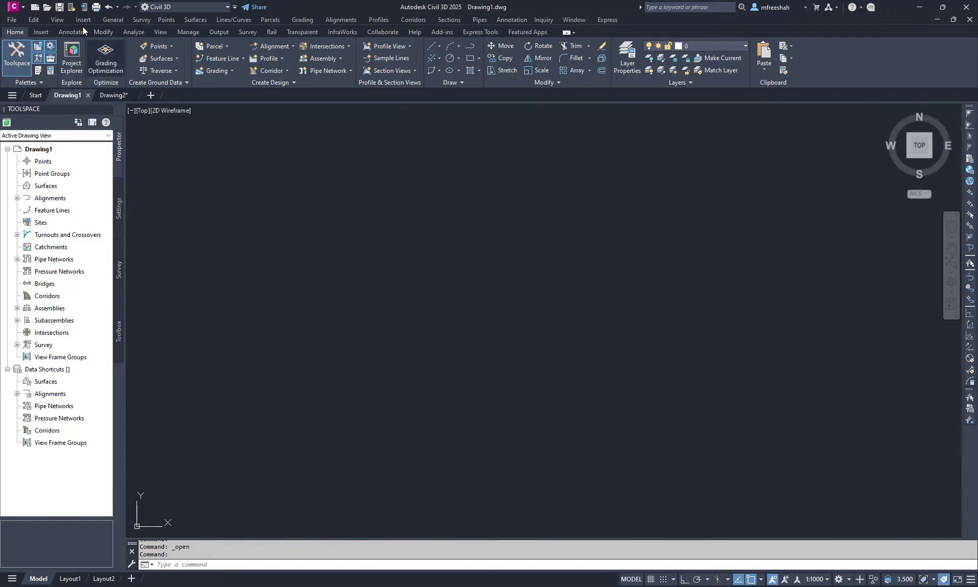
left_click(11, 20)
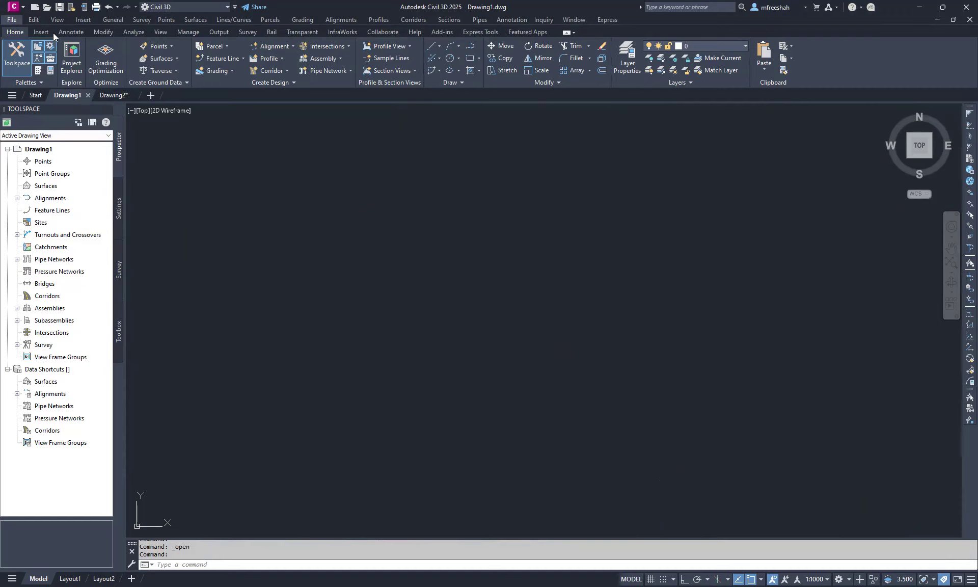
left_click(53, 33)
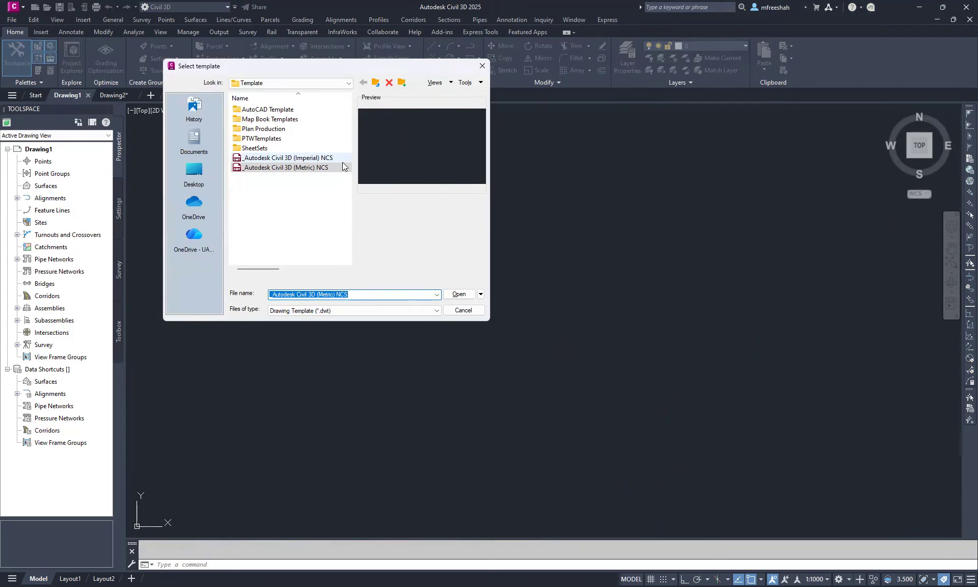
left_click(457, 295)
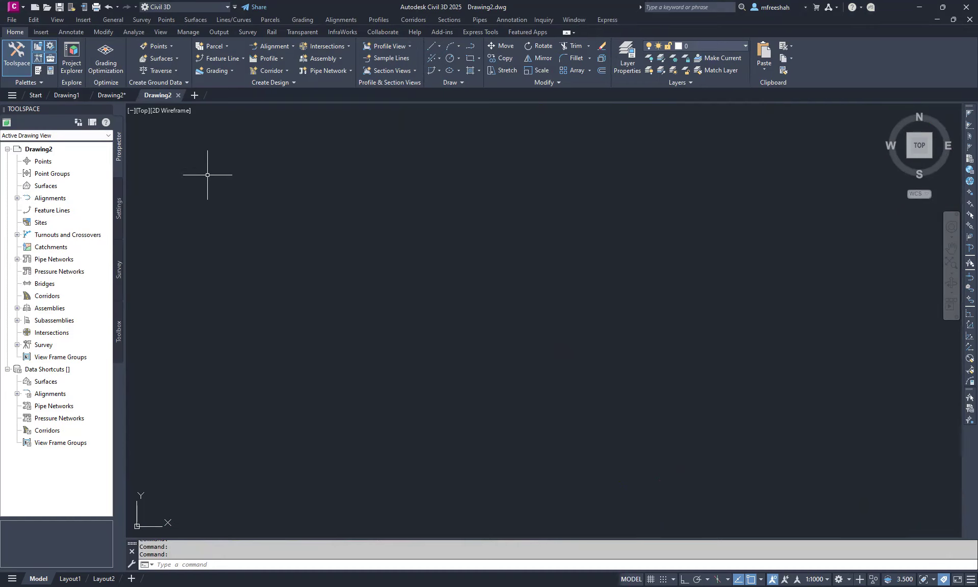
- Create a TIN surface named EG, keeping the default layer and contour style
left_click(196, 20)
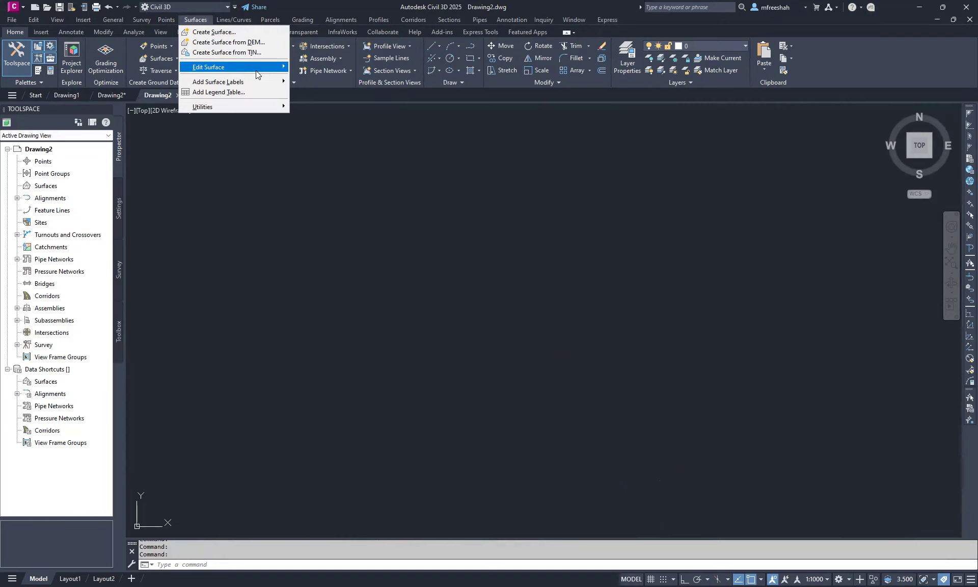
left_click(238, 31)
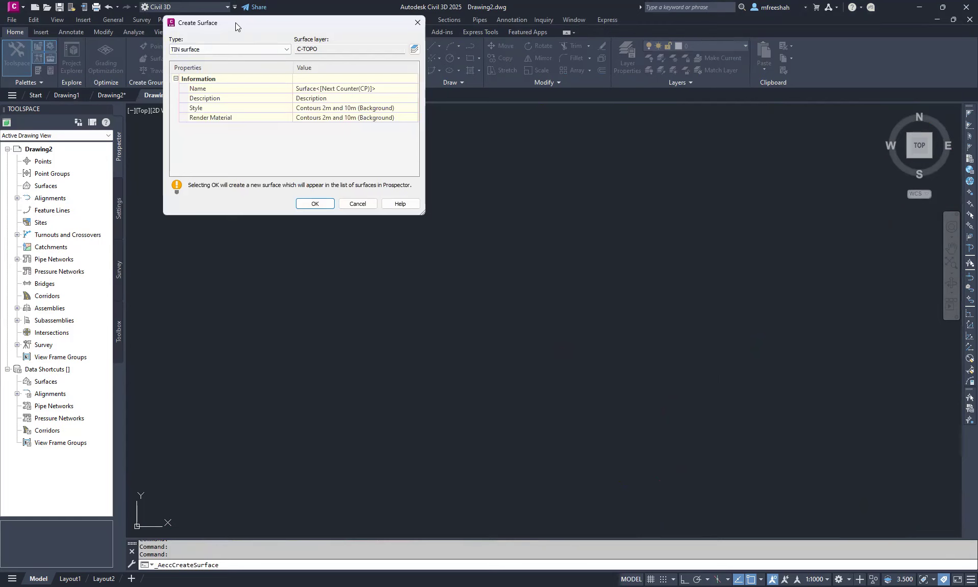
left_click(451, 208)
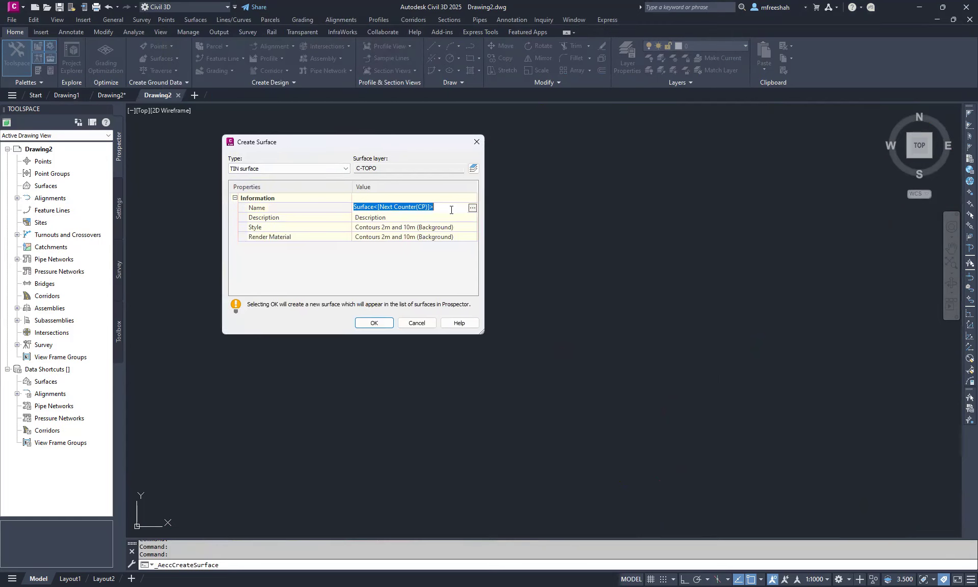
type("EG")
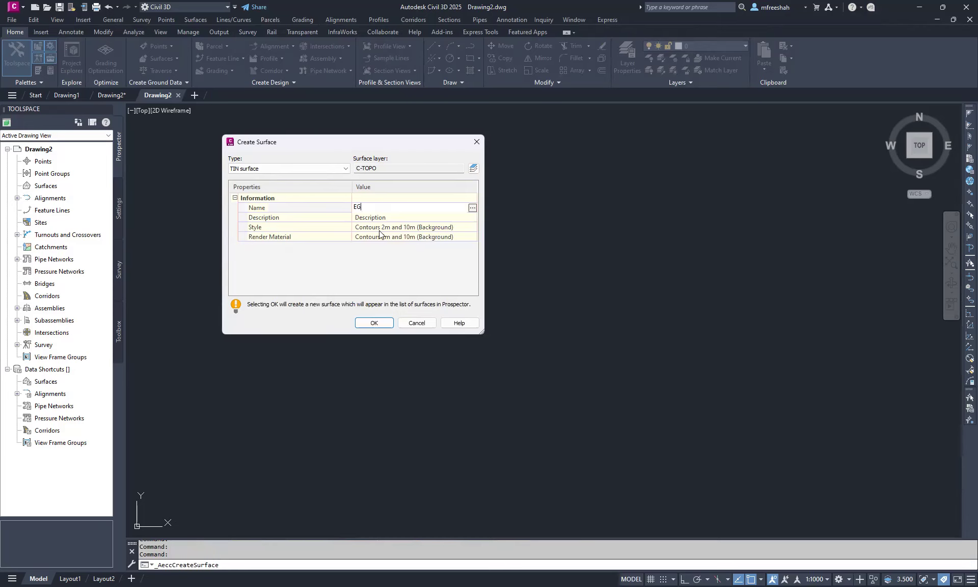
key("Return")
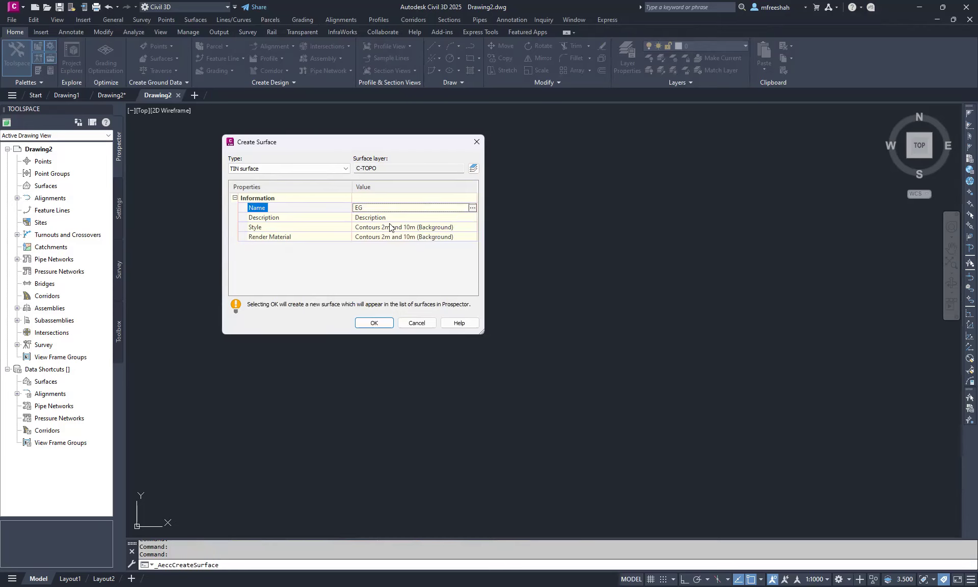
left_click(374, 324)
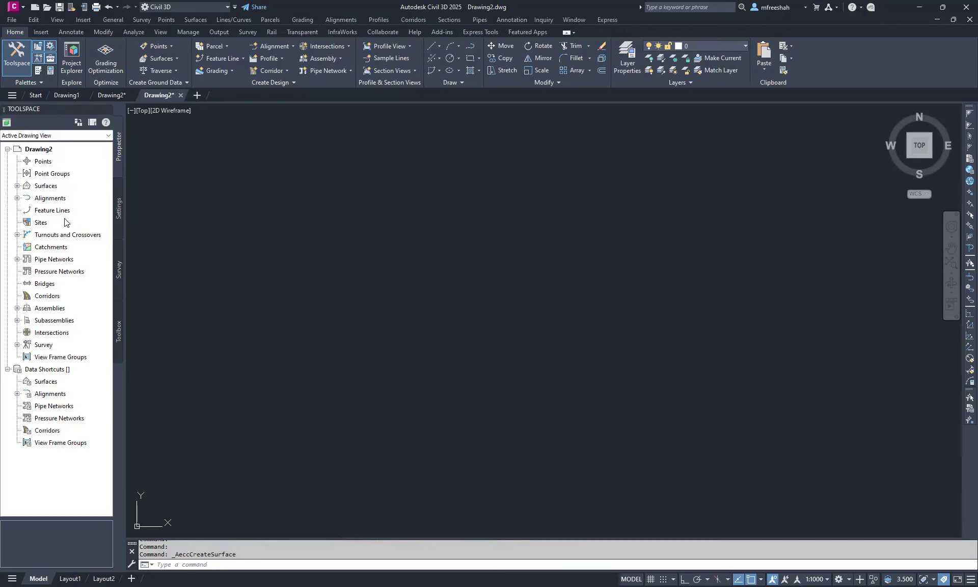
- Add the point file EG-Surface-PENZD (space delimited) to the EG surface definition, using the PENZD (space delimited) format
left_click(17, 185)
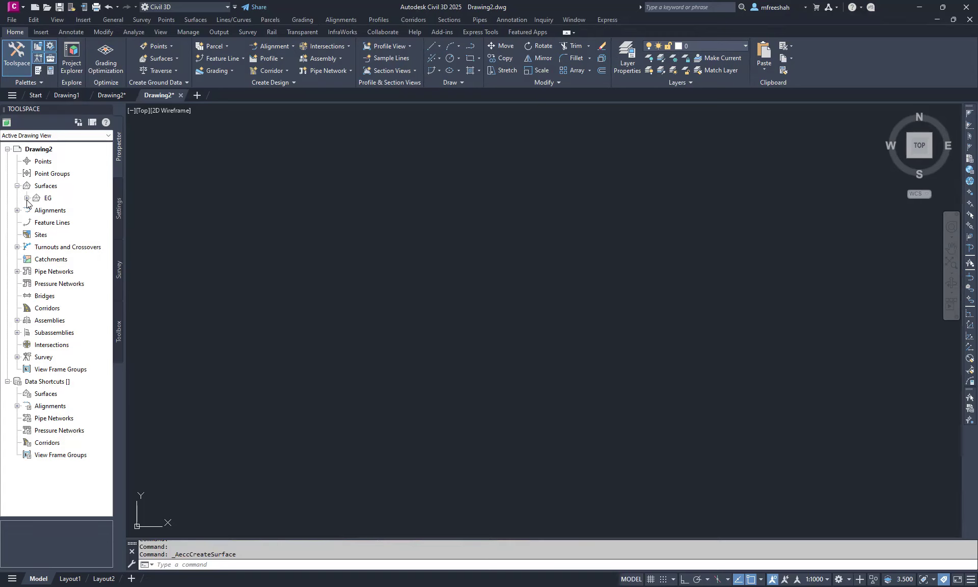
left_click(26, 198)
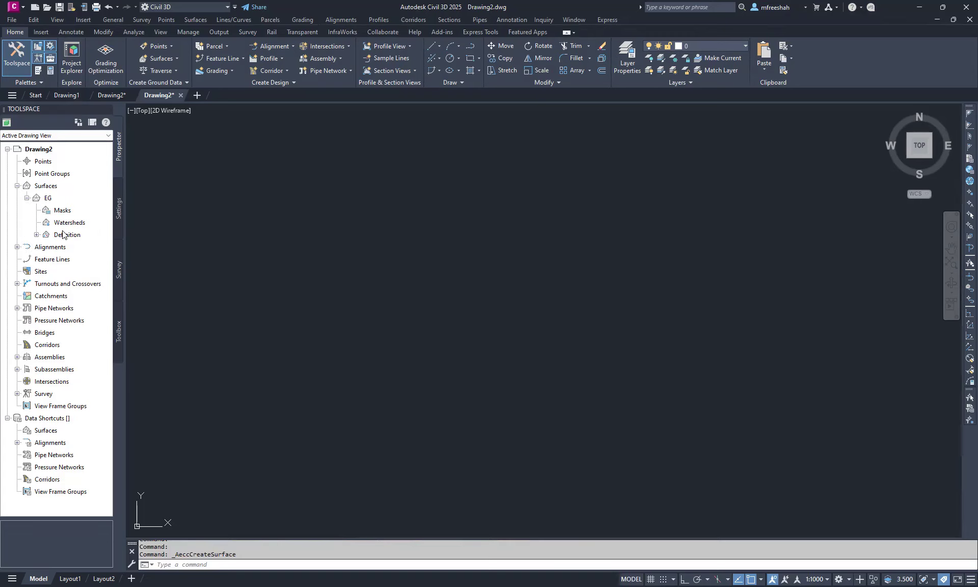
left_click(36, 235)
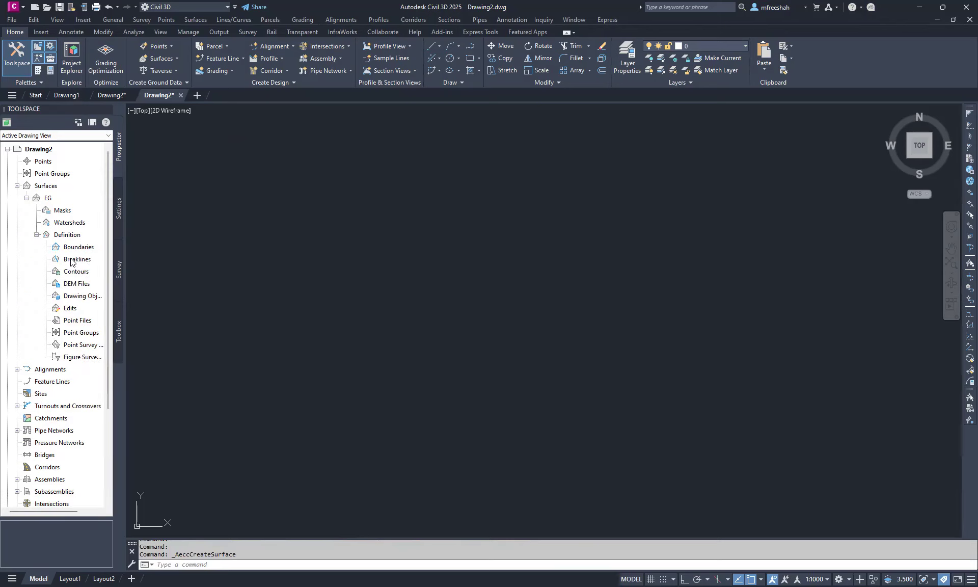
left_click(79, 320)
right_click(79, 321)
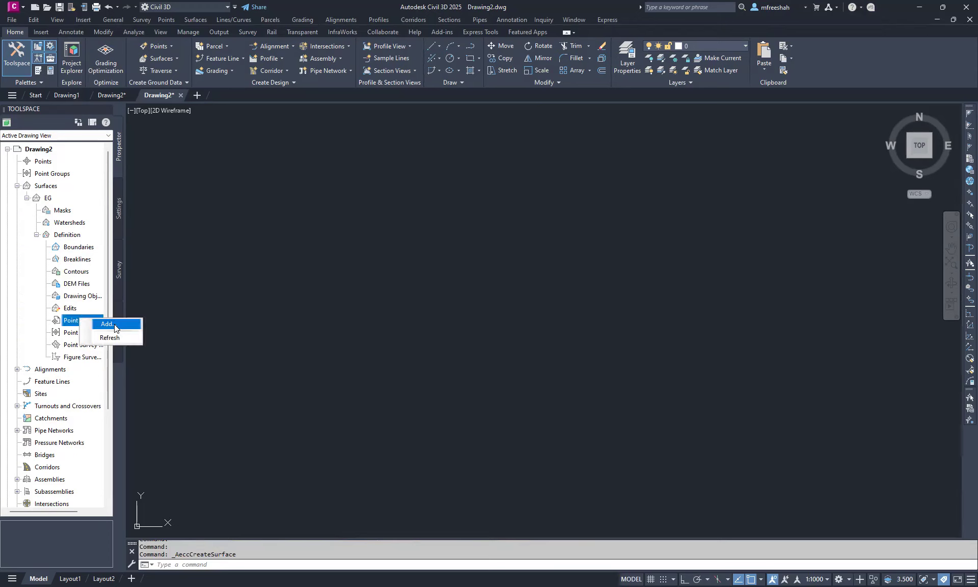
left_click(115, 324)
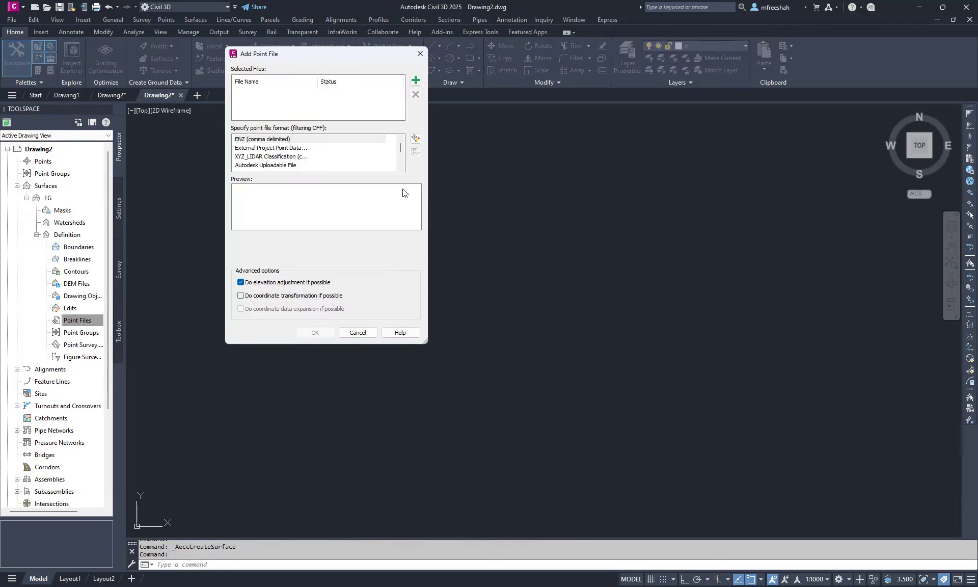
left_click(426, 176)
left_click(288, 120)
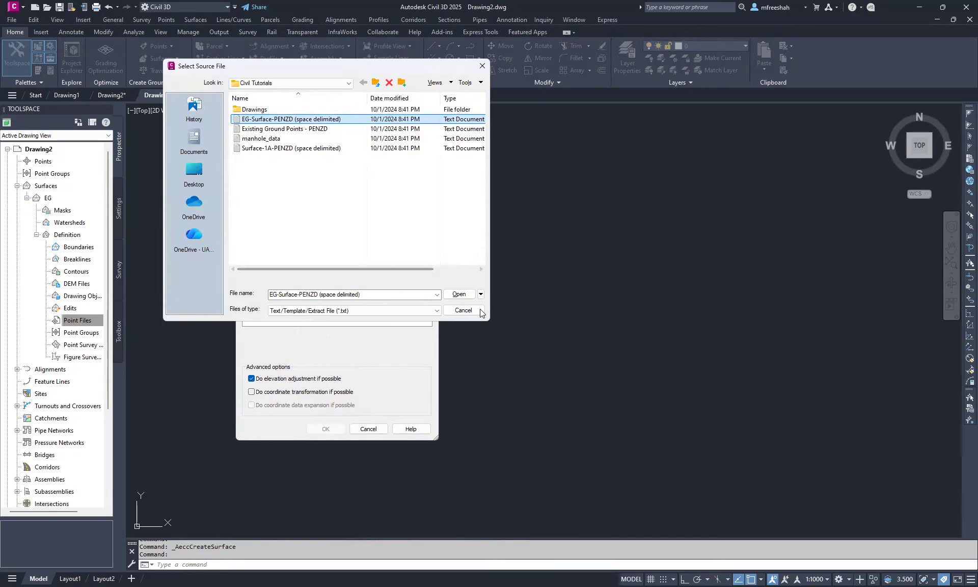
left_click(465, 295)
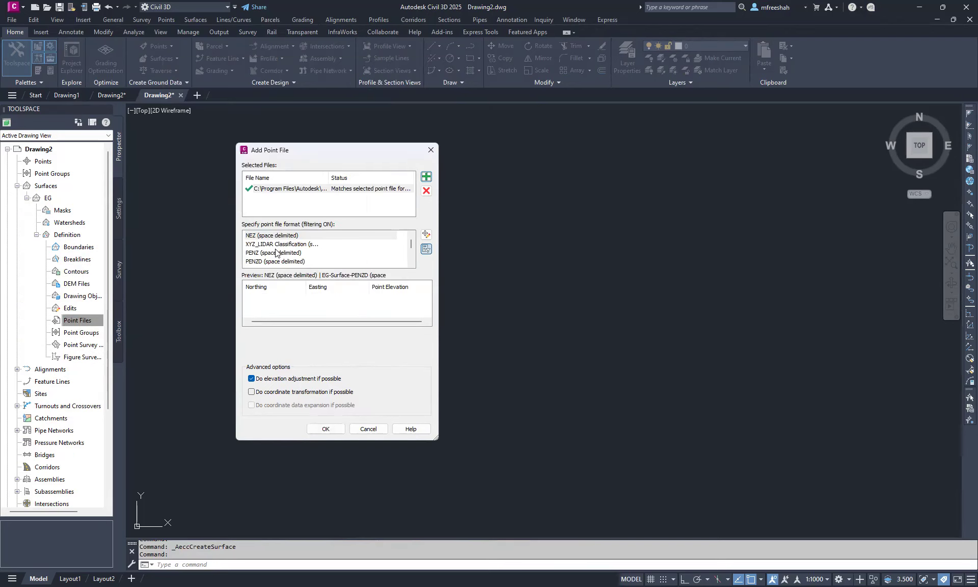
left_click(248, 261)
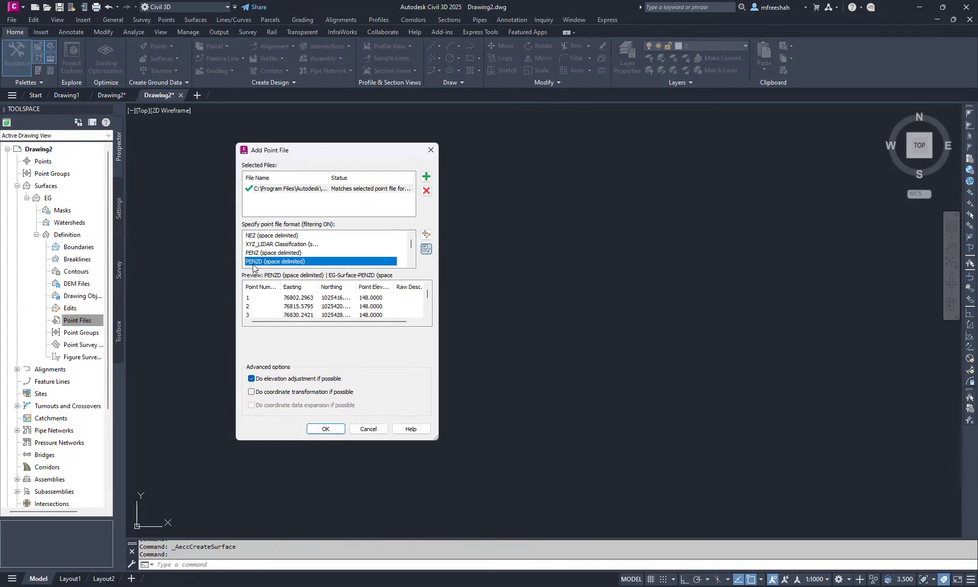
left_click(320, 431)
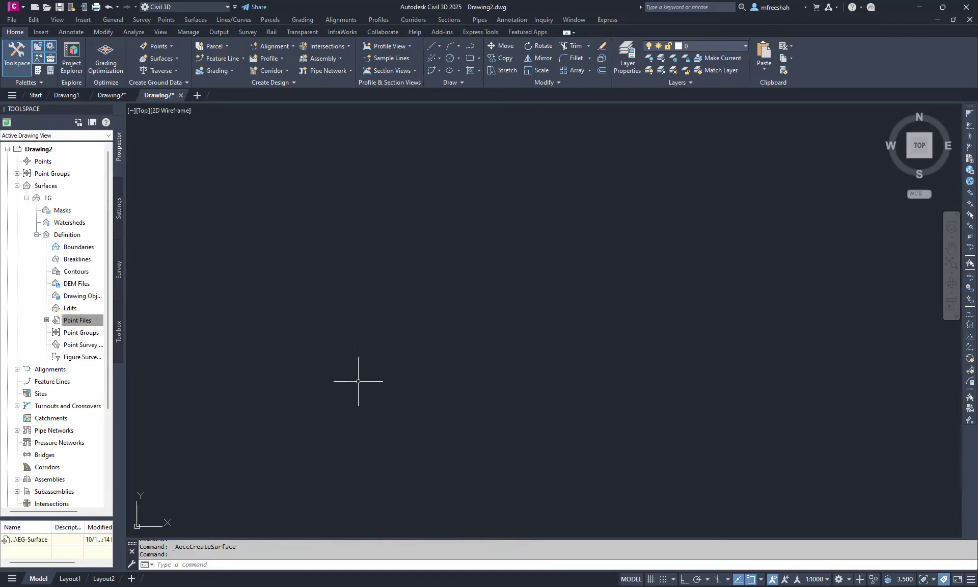
- Zoom to the drawing extents and examine the contours and outer border of the EG surface
type("z")
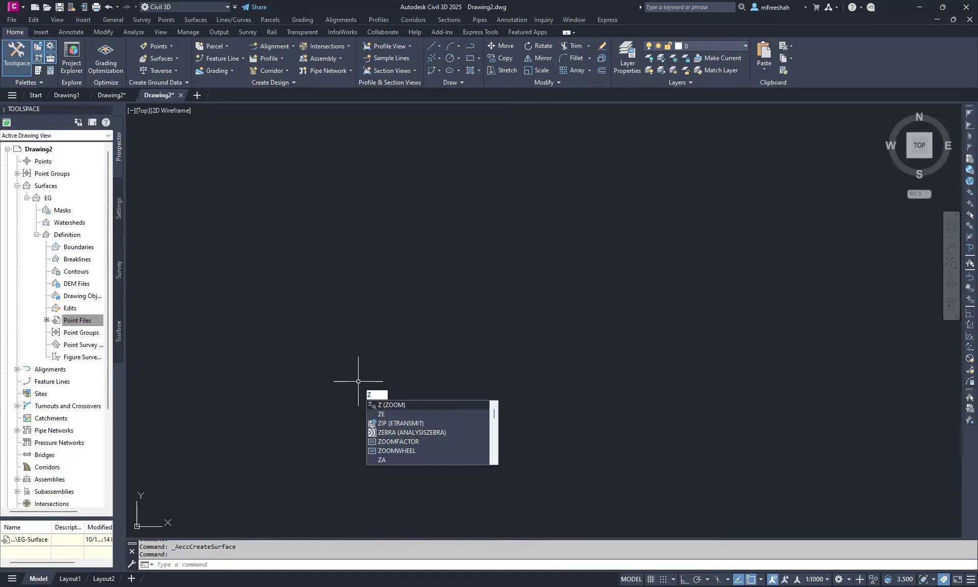
key("Return")
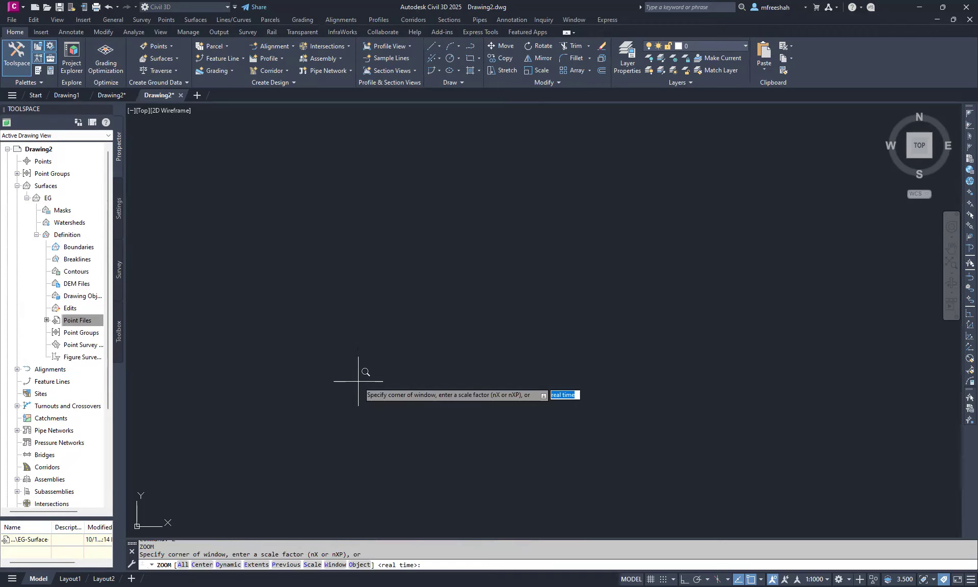
type("a")
key("Return")
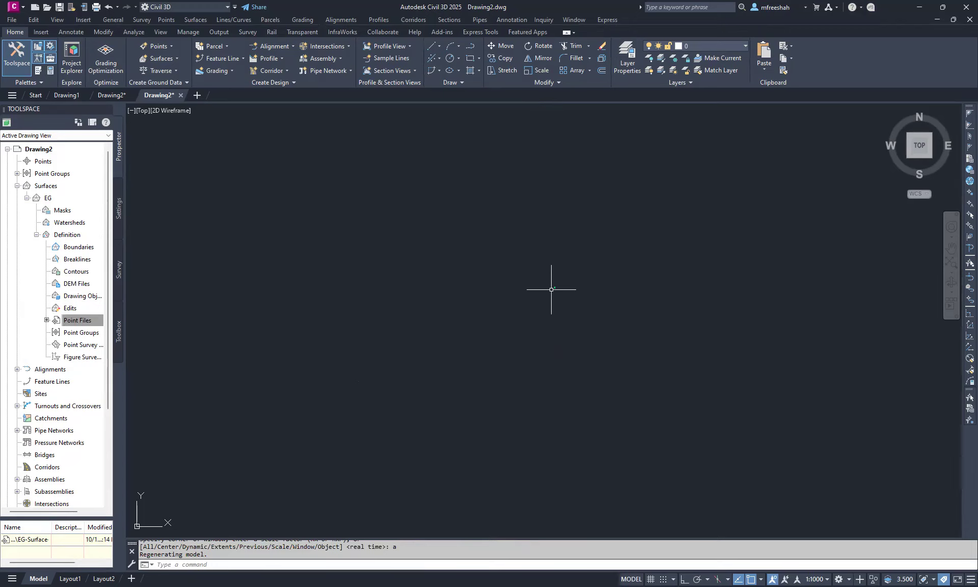
left_click(951, 273)
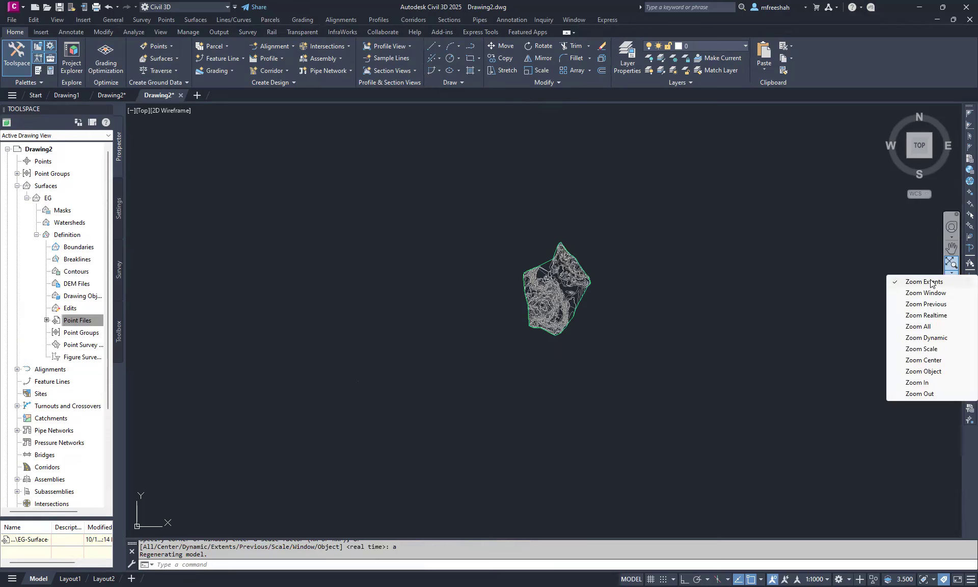
left_click(930, 282)
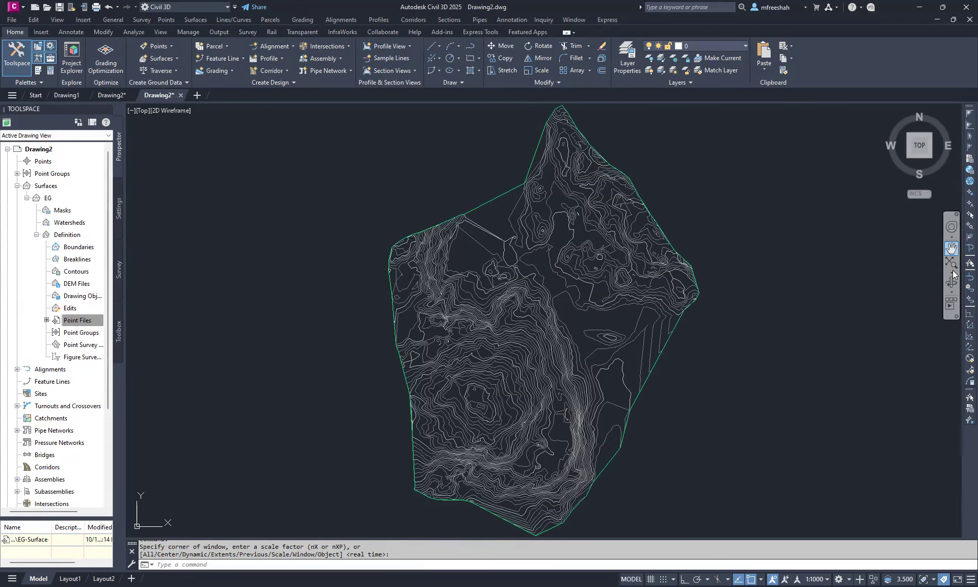
scroll(866, 305, "down", 8)
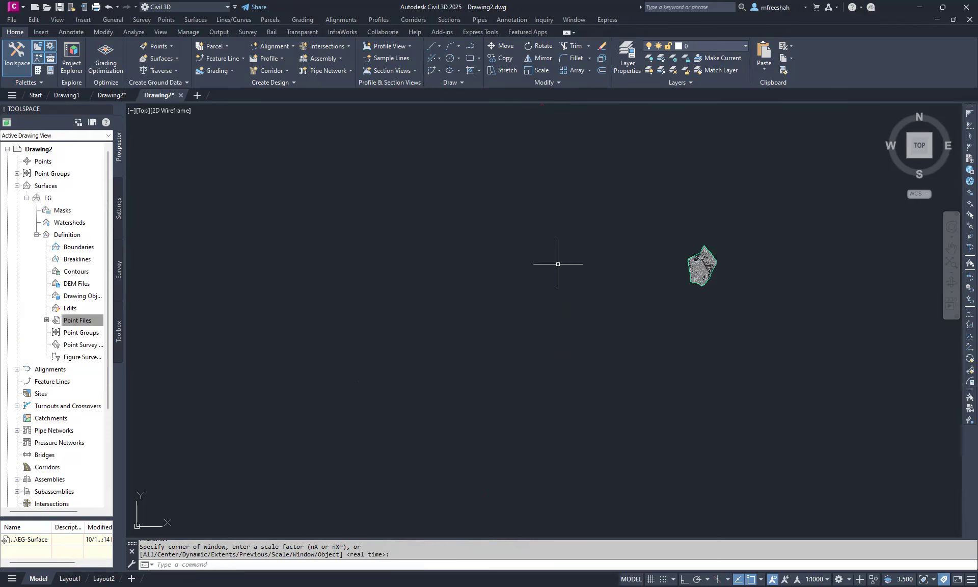
left_click(952, 272)
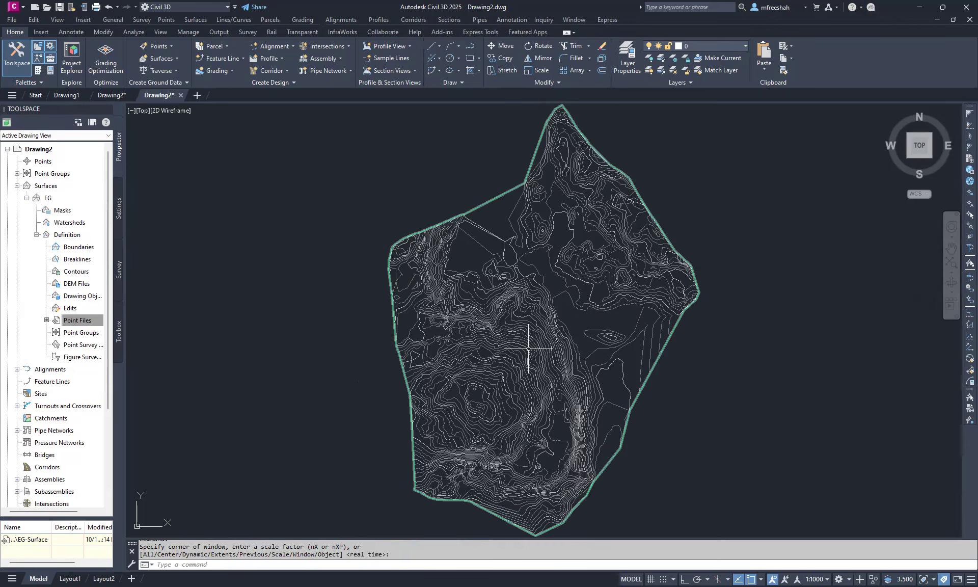
scroll(581, 301, "up", 5)
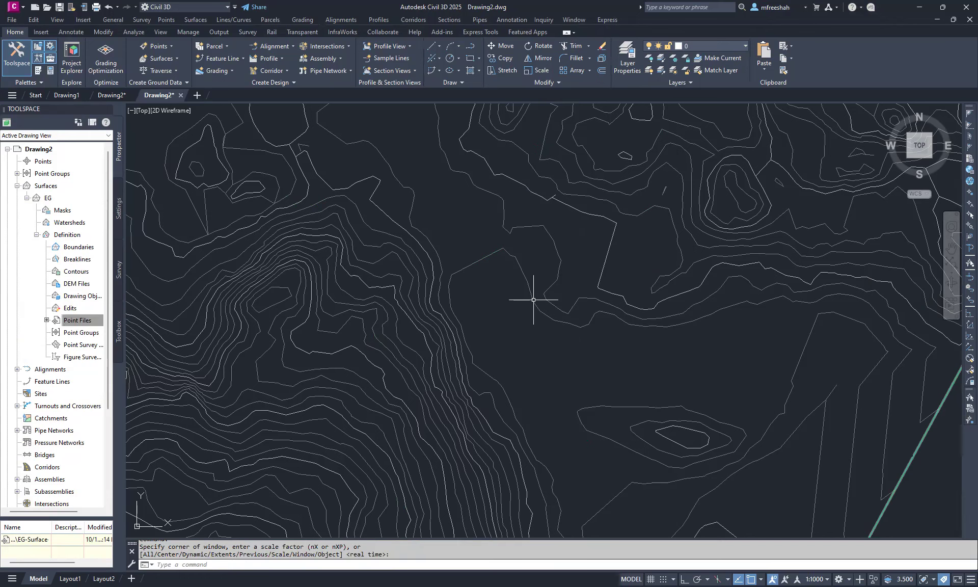
scroll(643, 371, "down", 5)
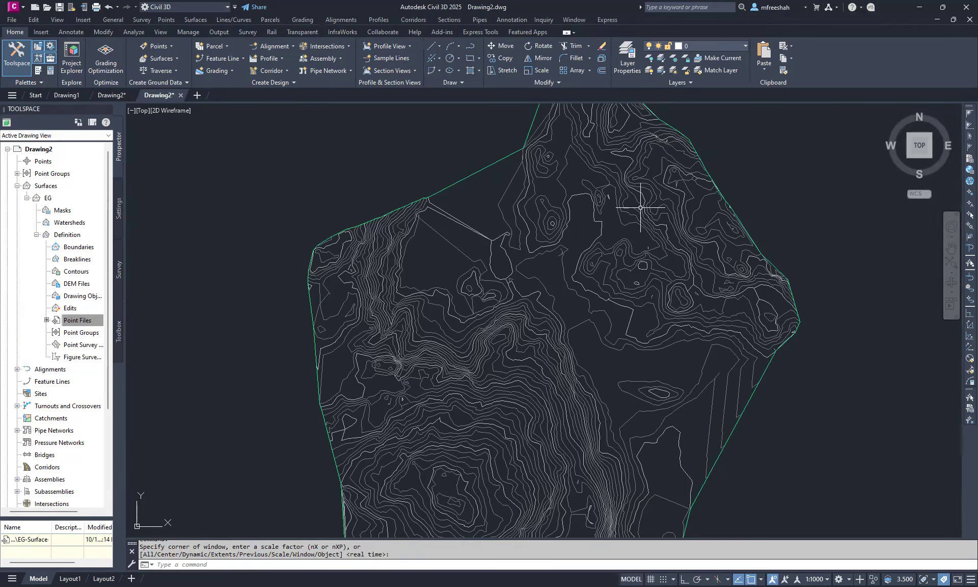
mouse_move(476, 285)
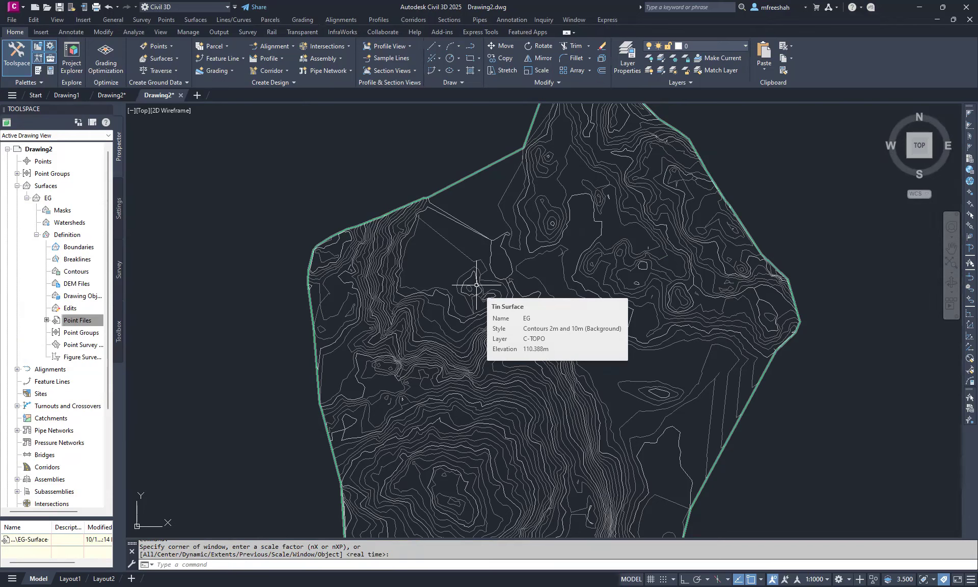
scroll(532, 279, "down", 2)
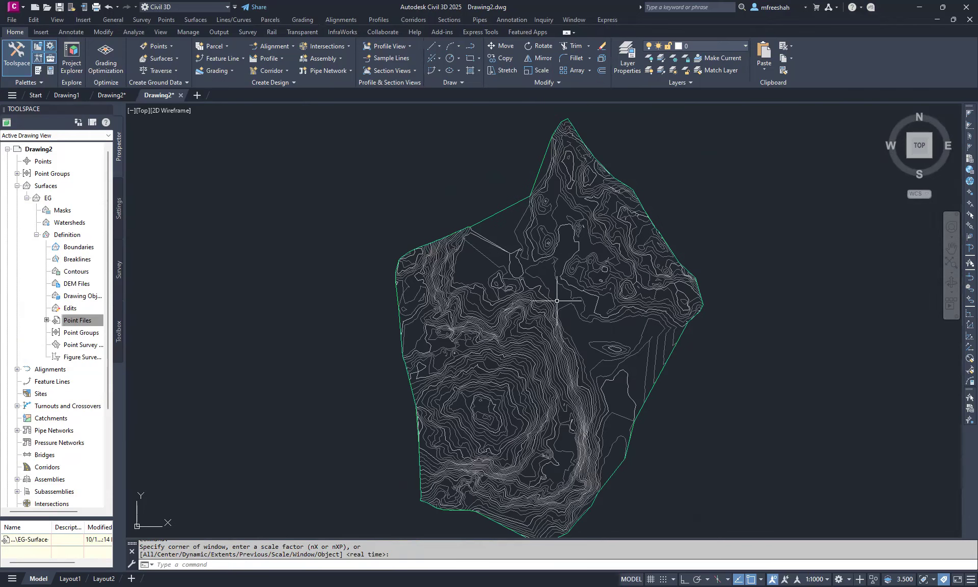
scroll(560, 300, "up", 5)
- Examine the contours in the central part of the EG surface up close and from farther out
key("Escape")
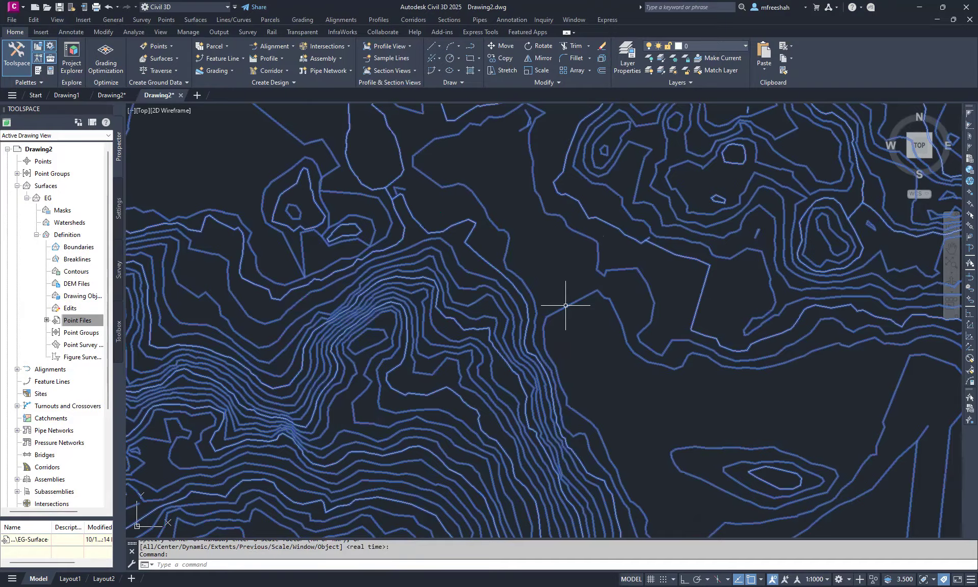
left_click(565, 305)
scroll(588, 332, "down", 2)
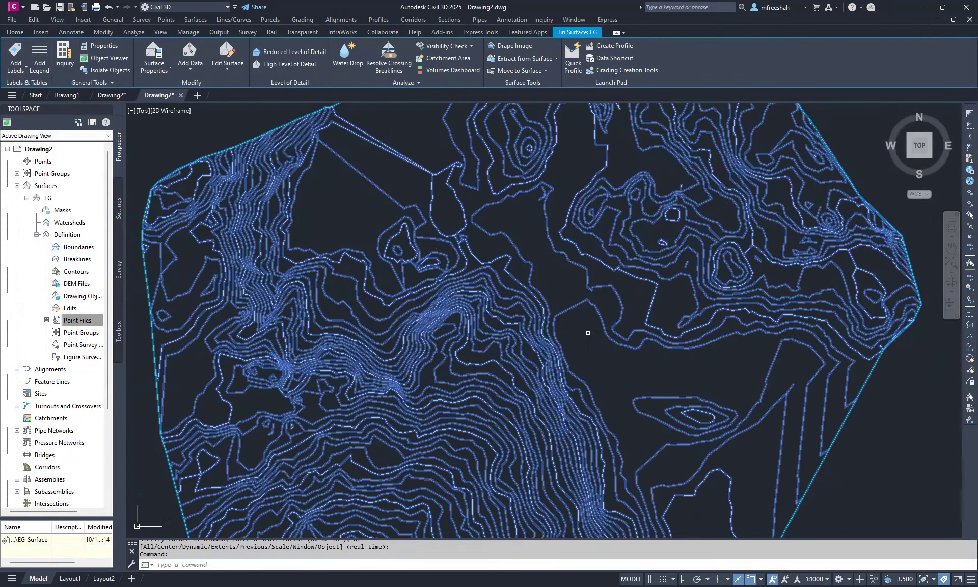
key("Escape")
scroll(502, 264, "down", 2)
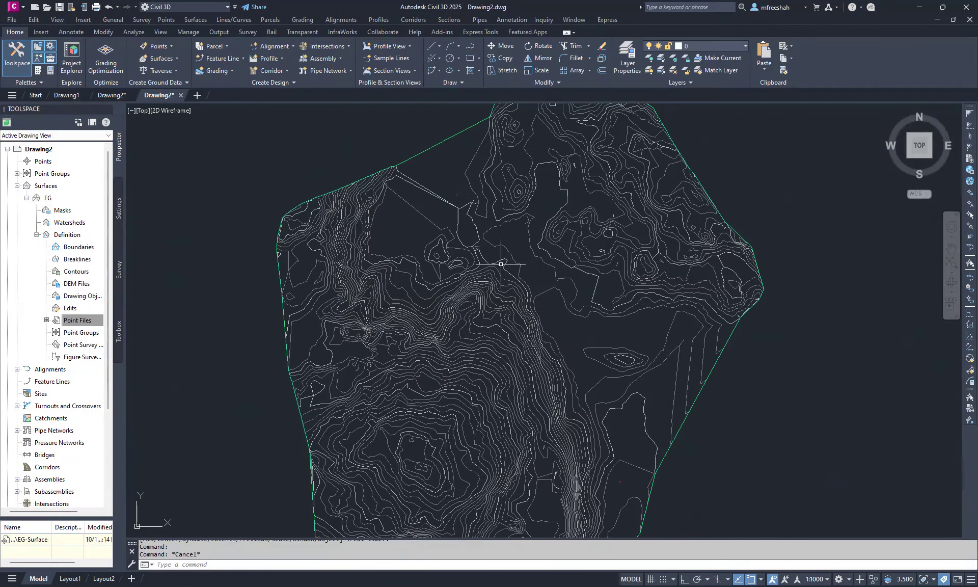
scroll(558, 297, "up", 2)
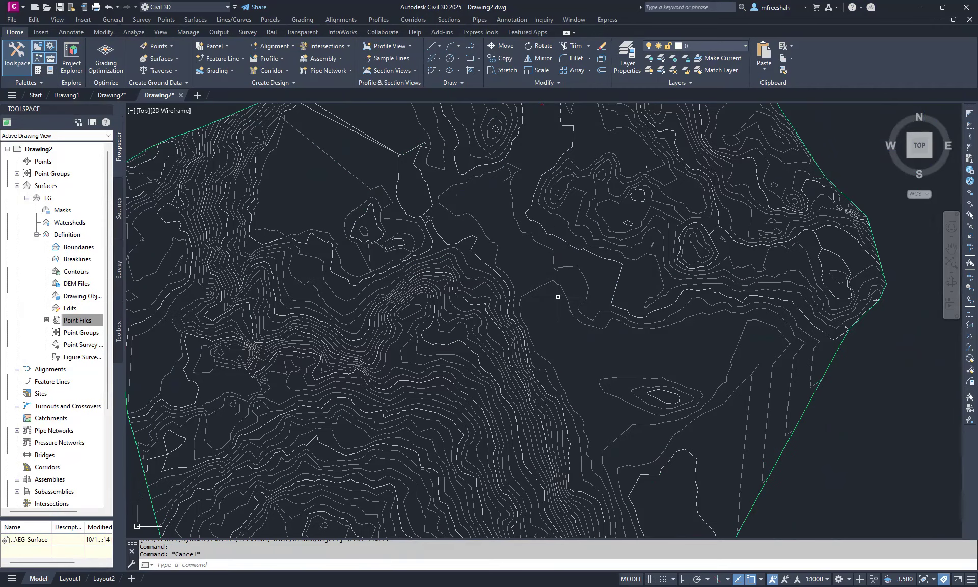
scroll(558, 296, "up", 2)
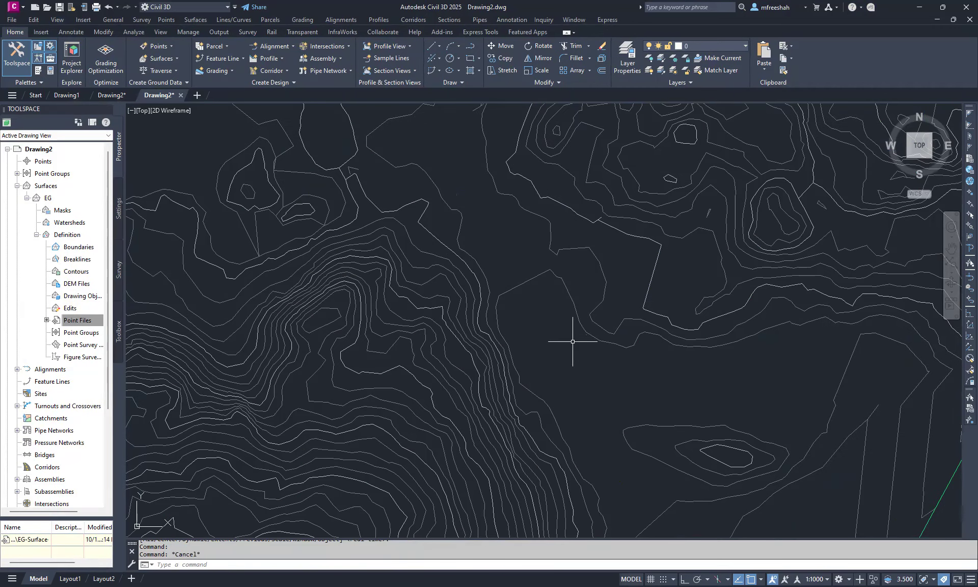
scroll(644, 363, "down", 2)
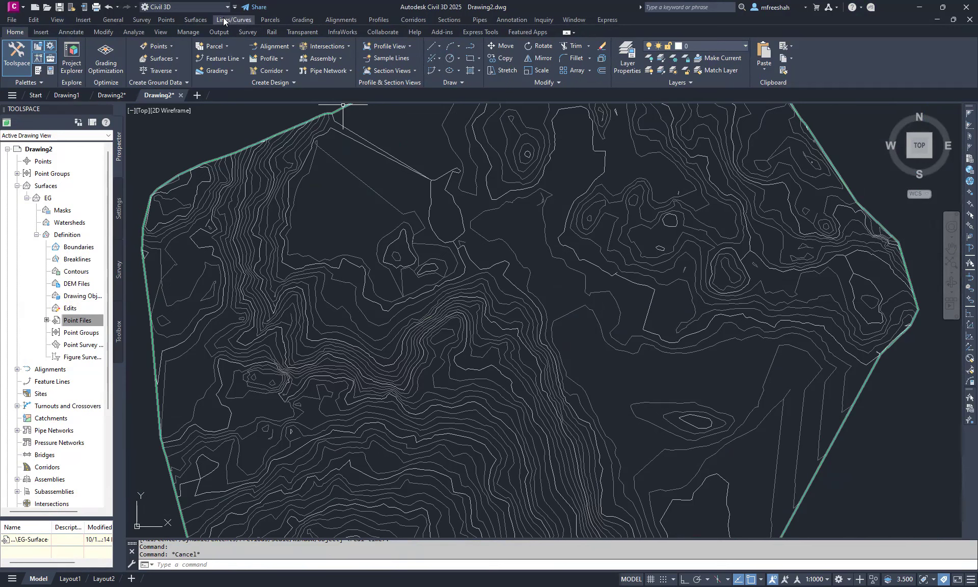
left_click(192, 19)
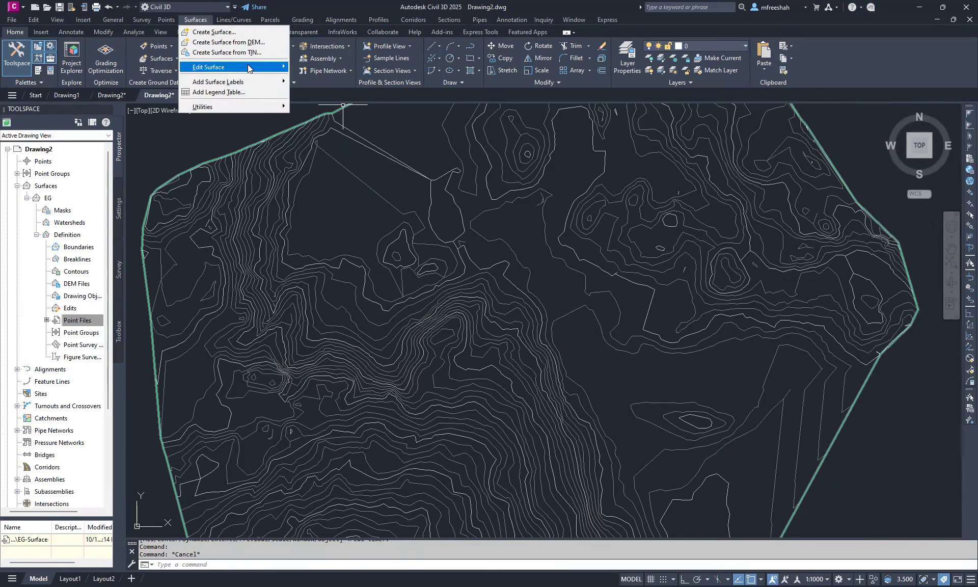
mouse_move(252, 66)
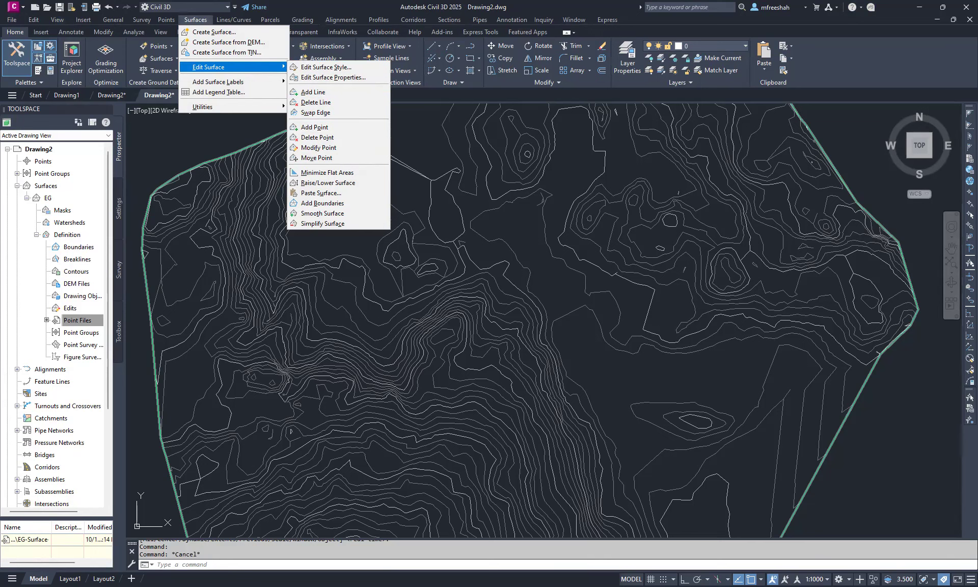
left_click(545, 234)
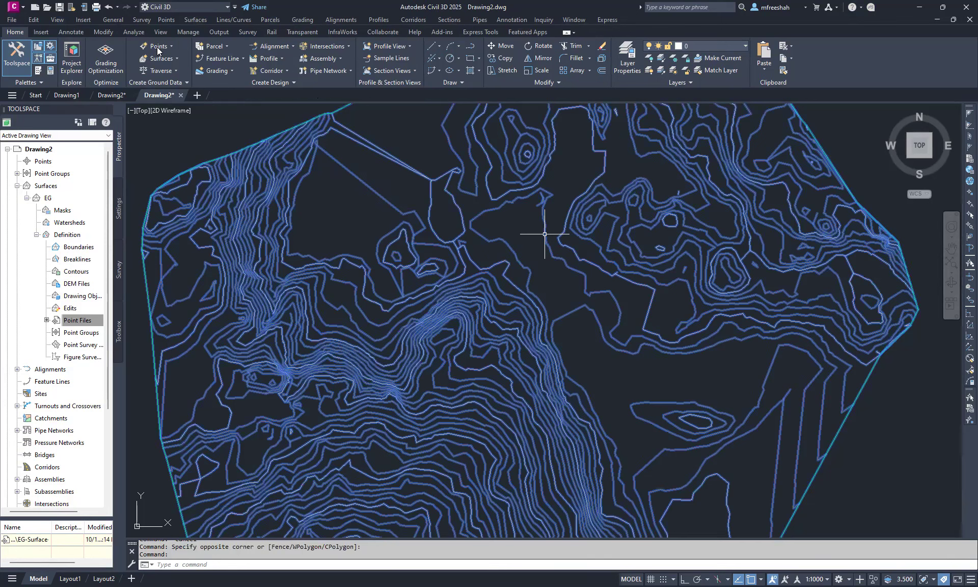
left_click(161, 71)
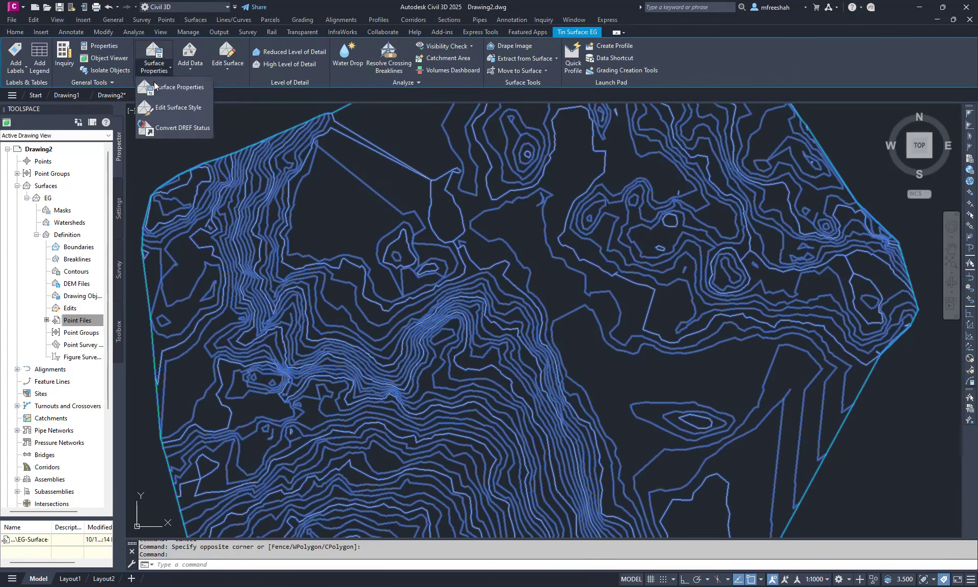
left_click(229, 72)
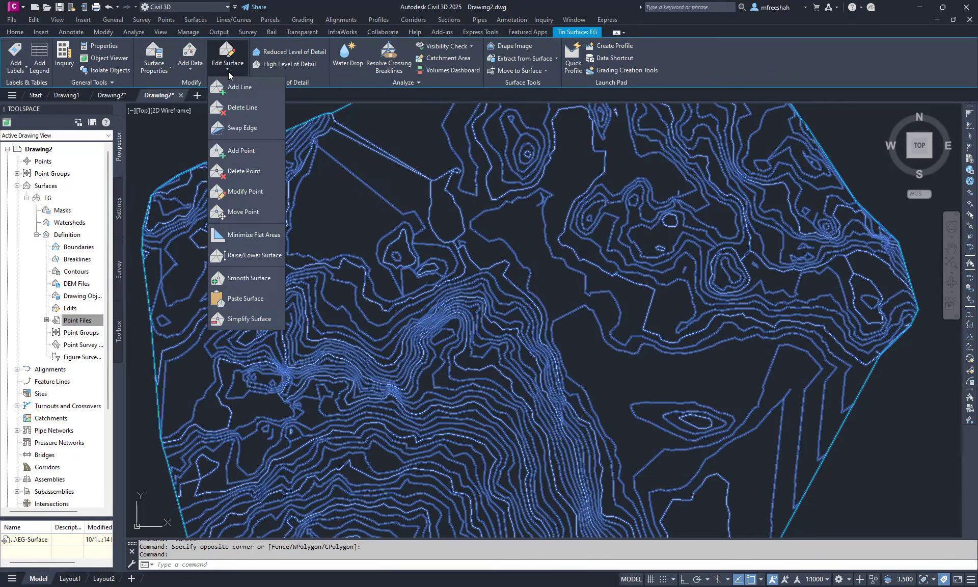
left_click(160, 181)
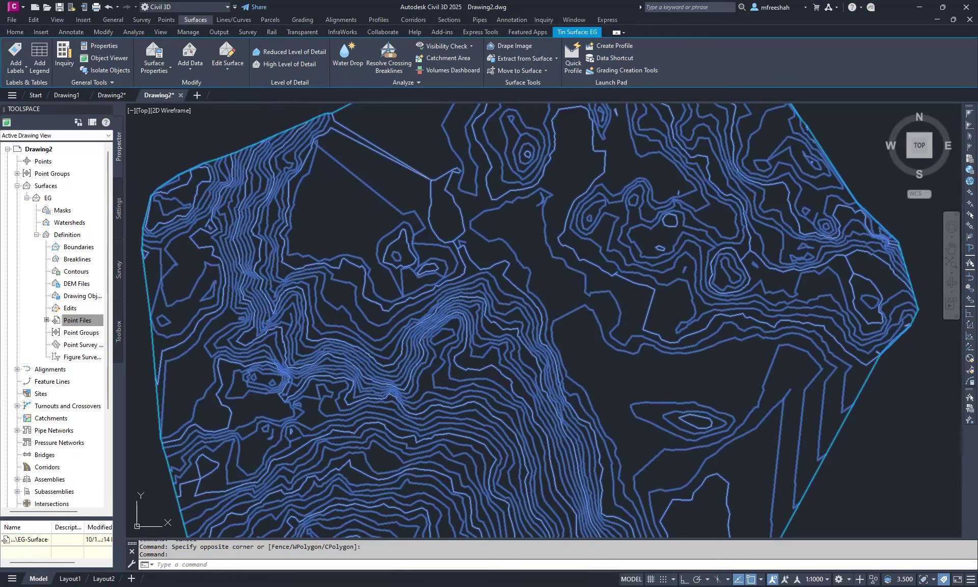
key("Escape")
- Add one-point slope labels to the EG surface at two spots just west of a small closed contour
left_click(197, 21)
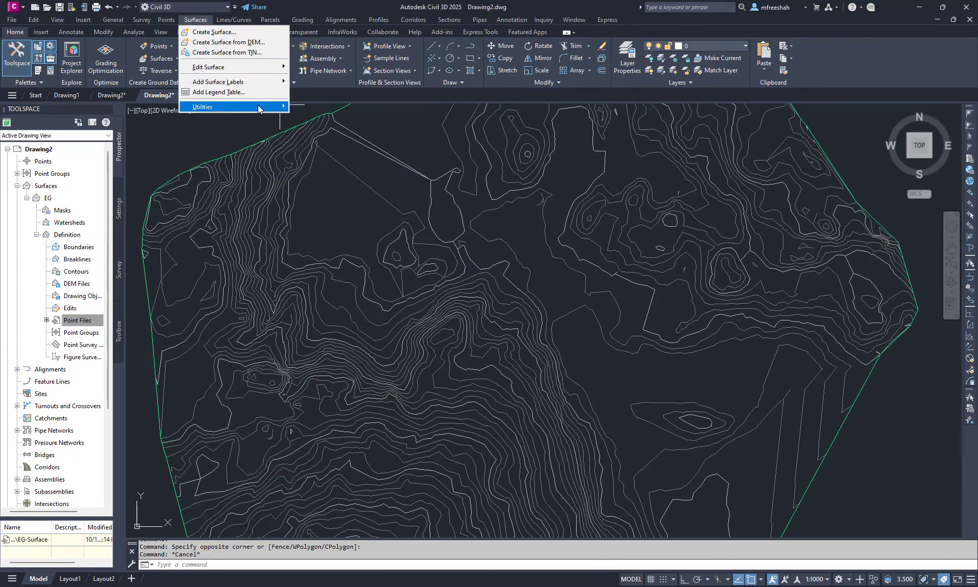
mouse_move(258, 82)
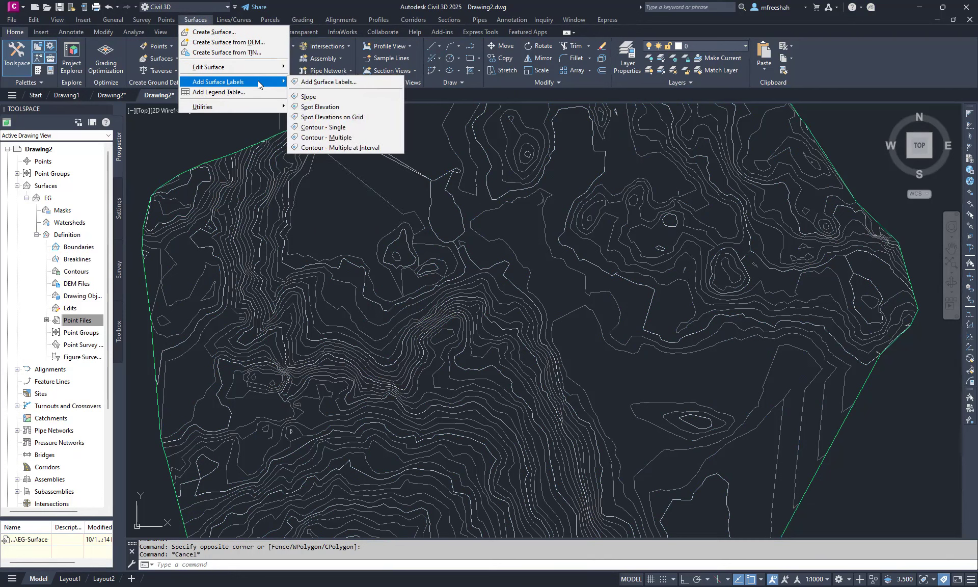
left_click(321, 100)
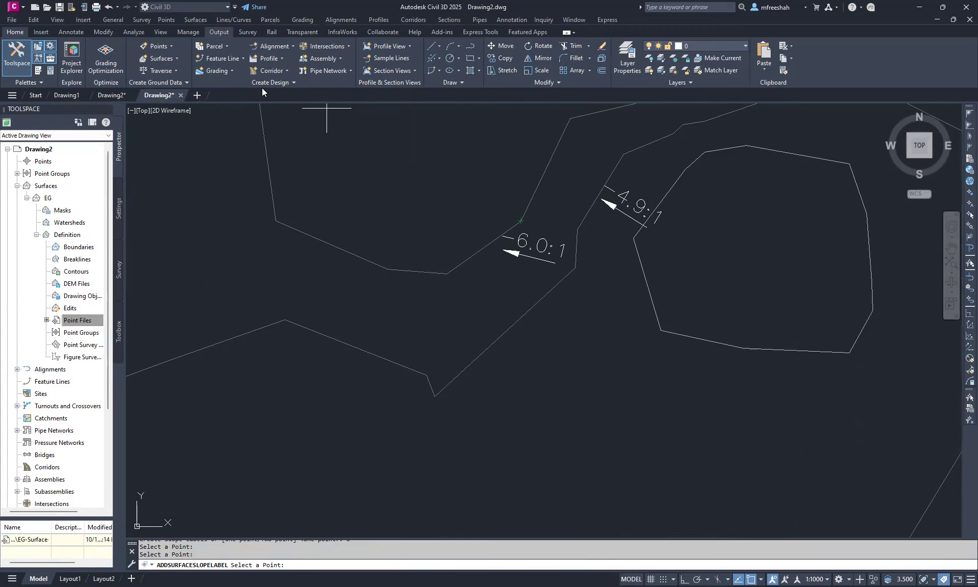
- Add a two-point slope label to the EG surface, spanning the contours of the hill in its northern part
left_click(196, 20)
mouse_move(271, 82)
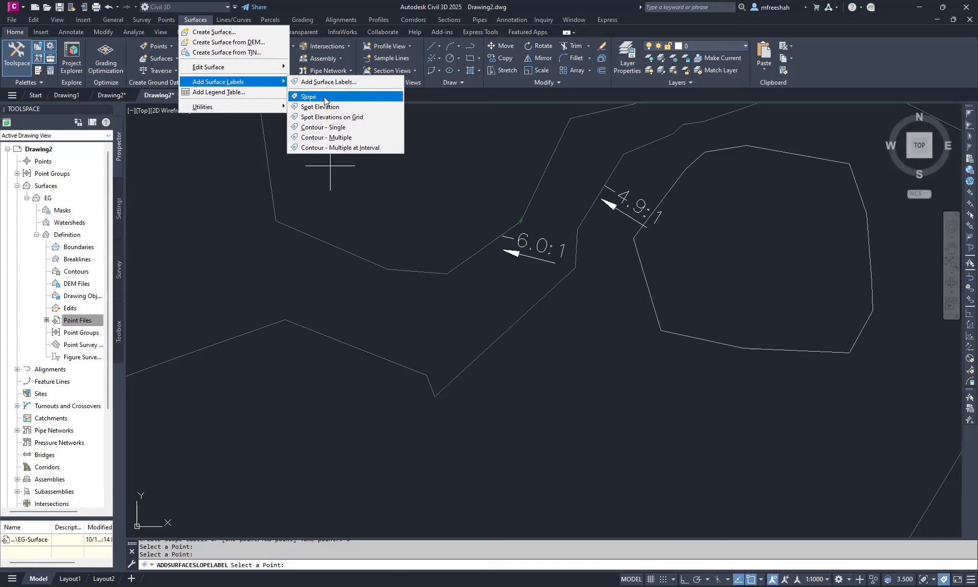
left_click(325, 98)
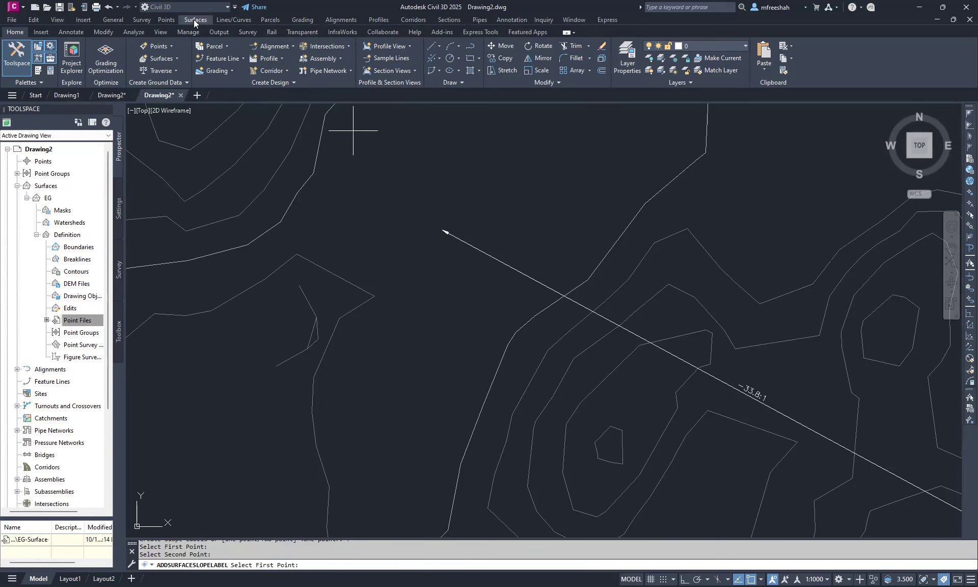
- Add four spot elevation labels in the open area near the northwestern border of the EG surface
left_click(196, 20)
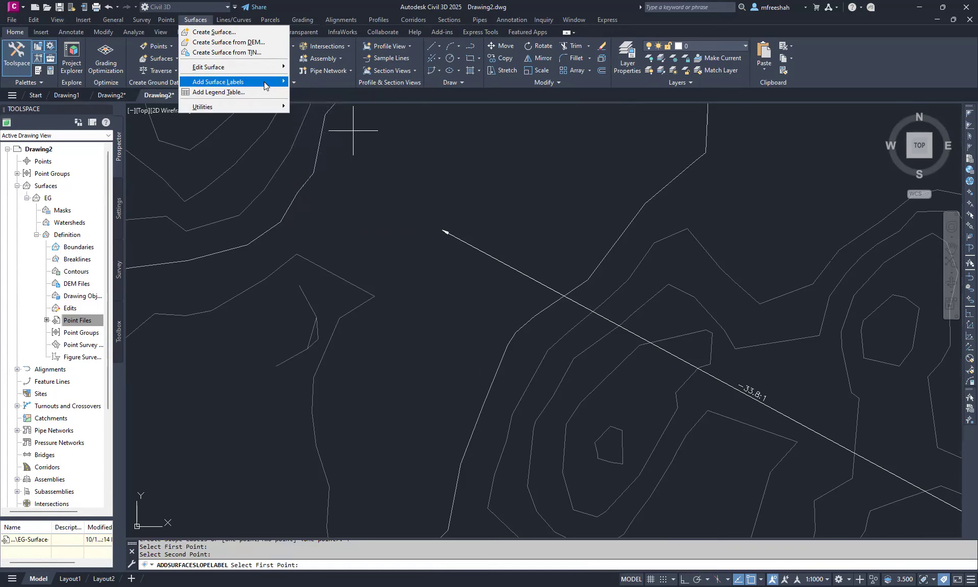
mouse_move(265, 86)
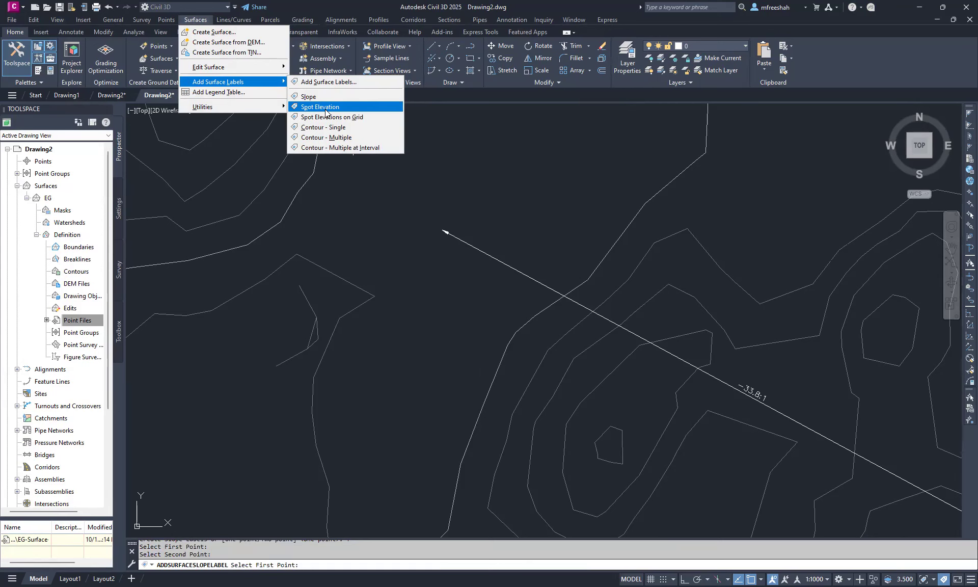
left_click(325, 110)
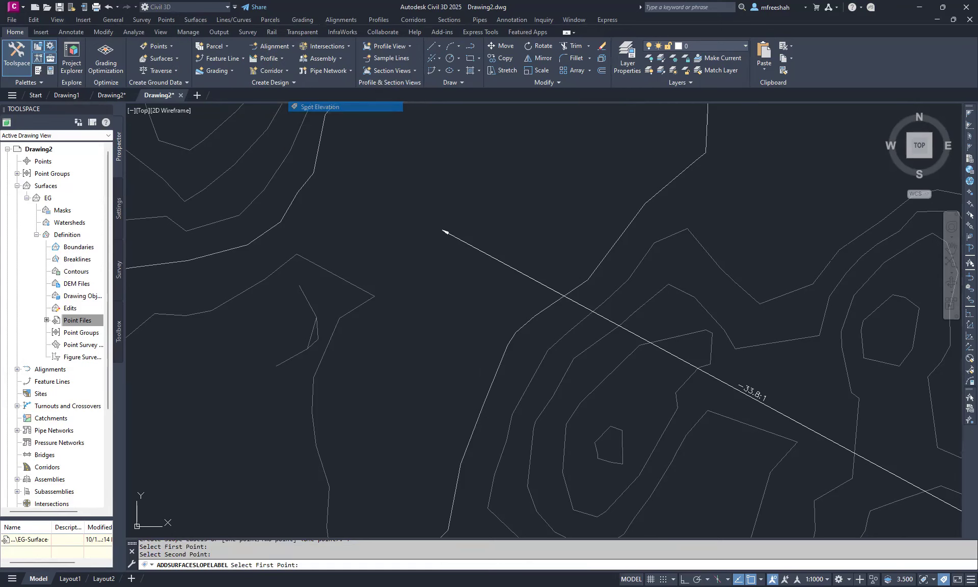
scroll(603, 285, "down", 5)
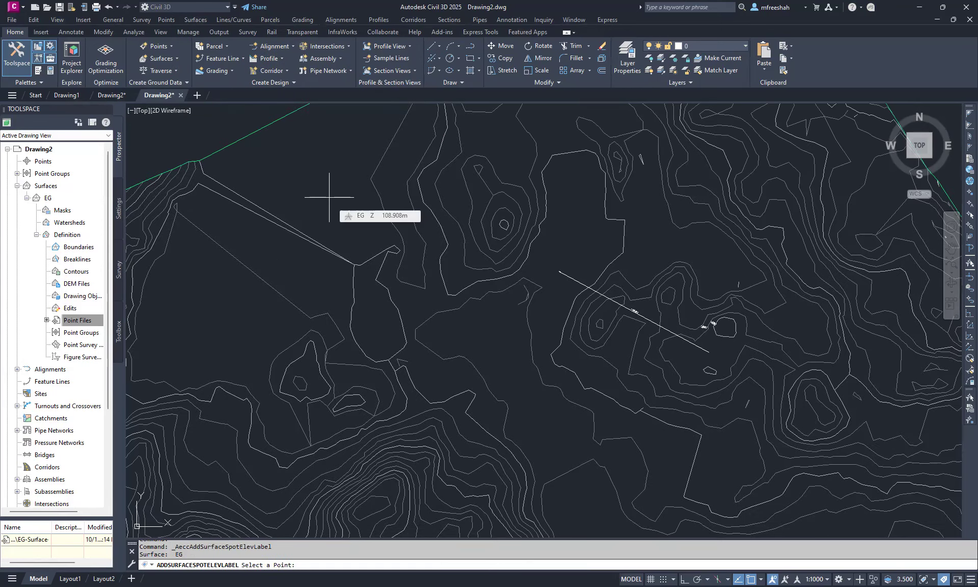
left_click(329, 197)
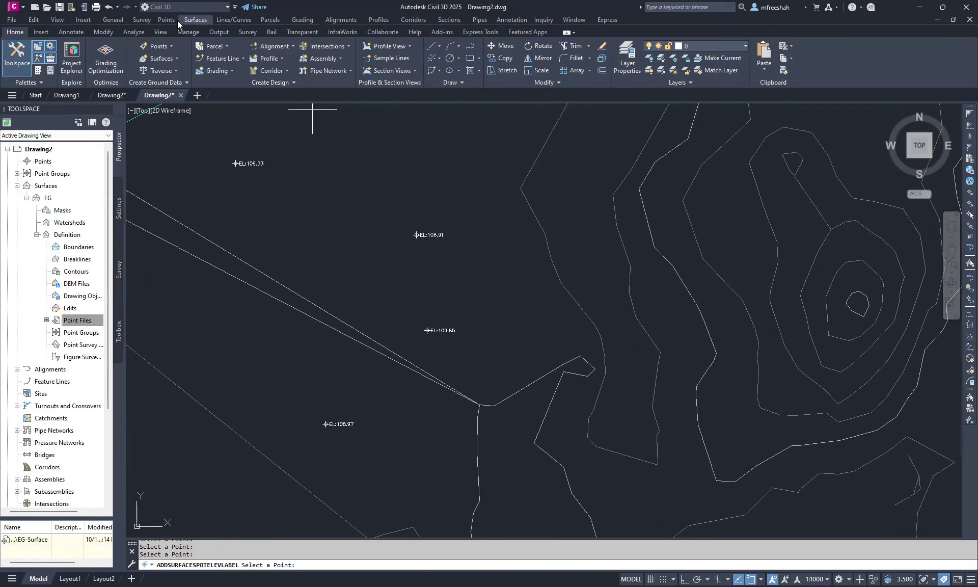
- Label the whole EG surface with spot elevations on a grid, using 0 rotation and 100 for both X and Y spacing
left_click(186, 20)
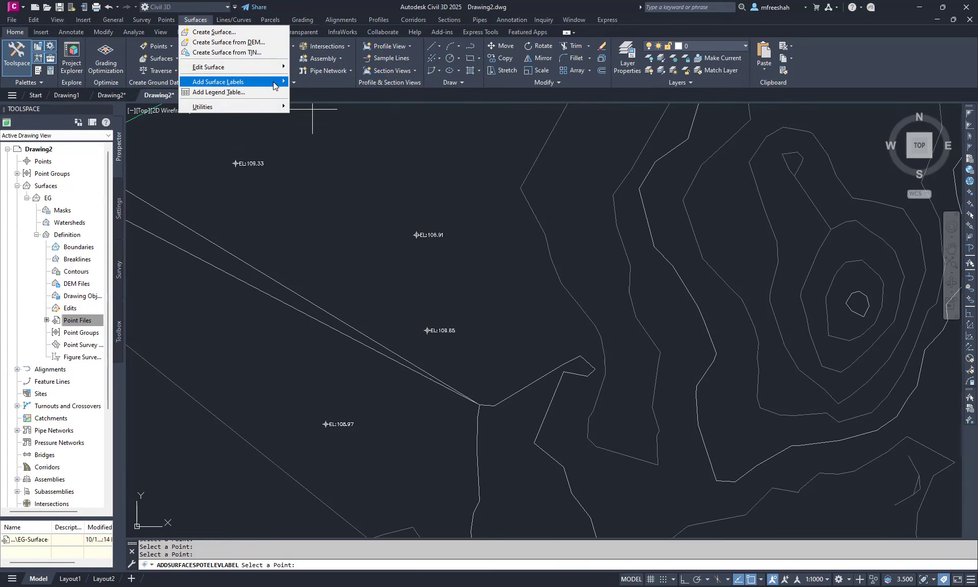
mouse_move(275, 83)
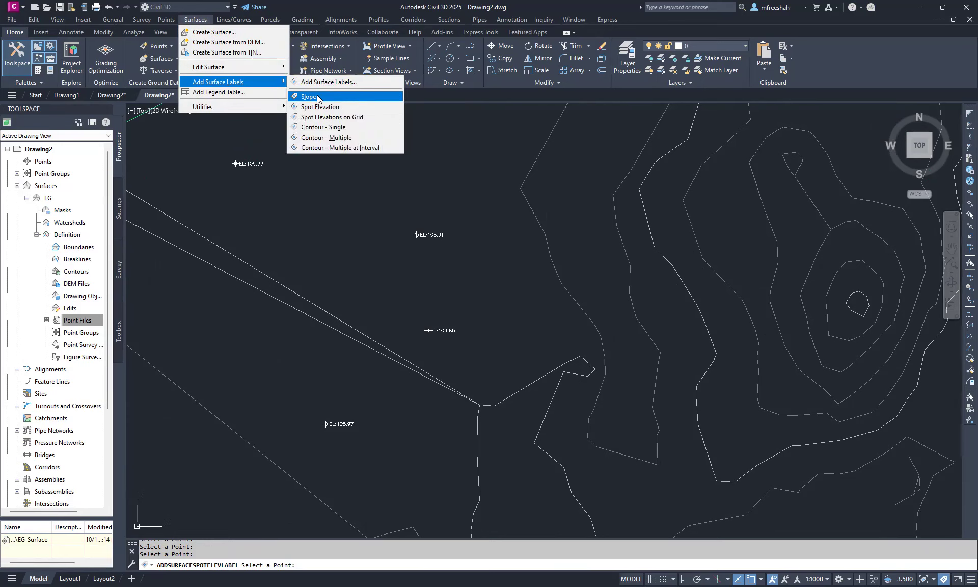
left_click(335, 120)
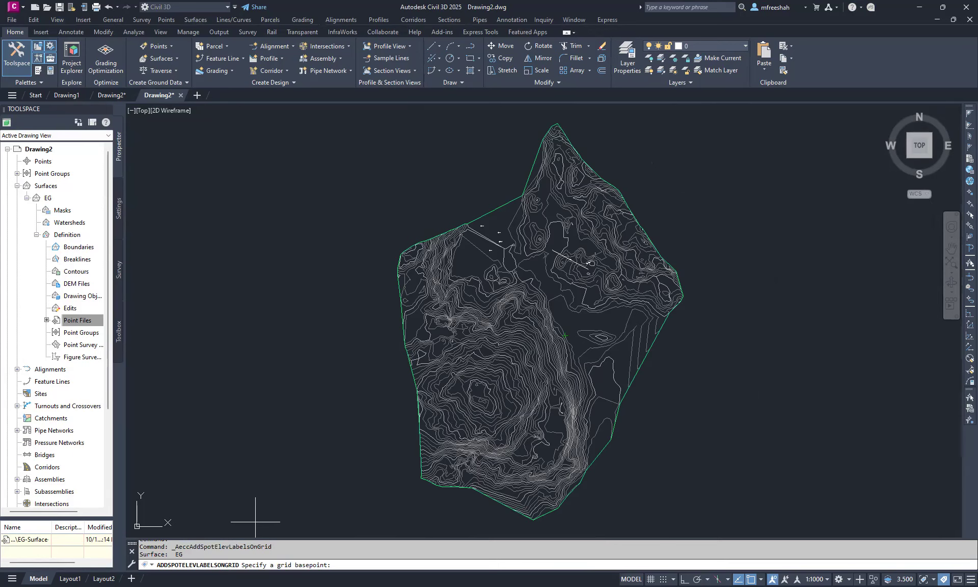
left_click(345, 523)
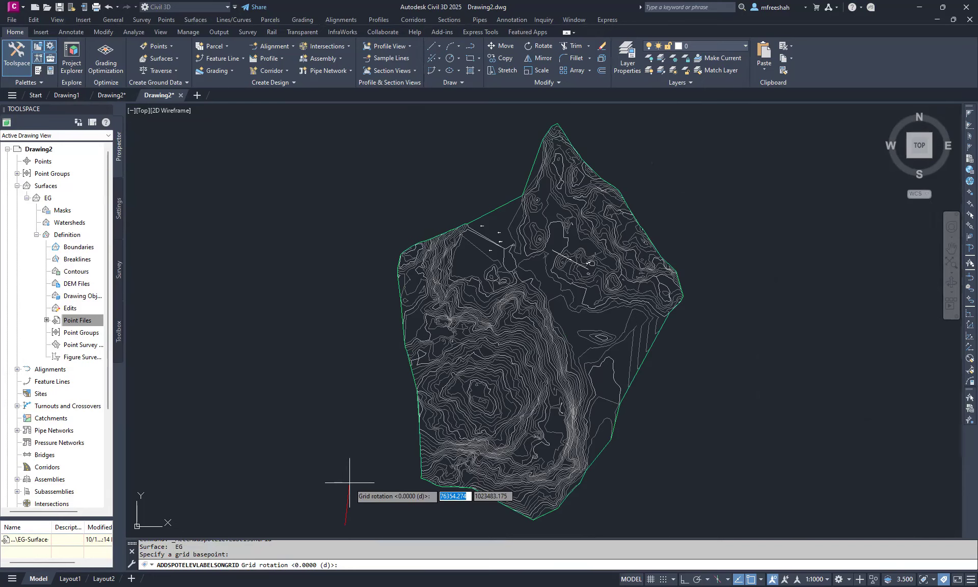
key("Return")
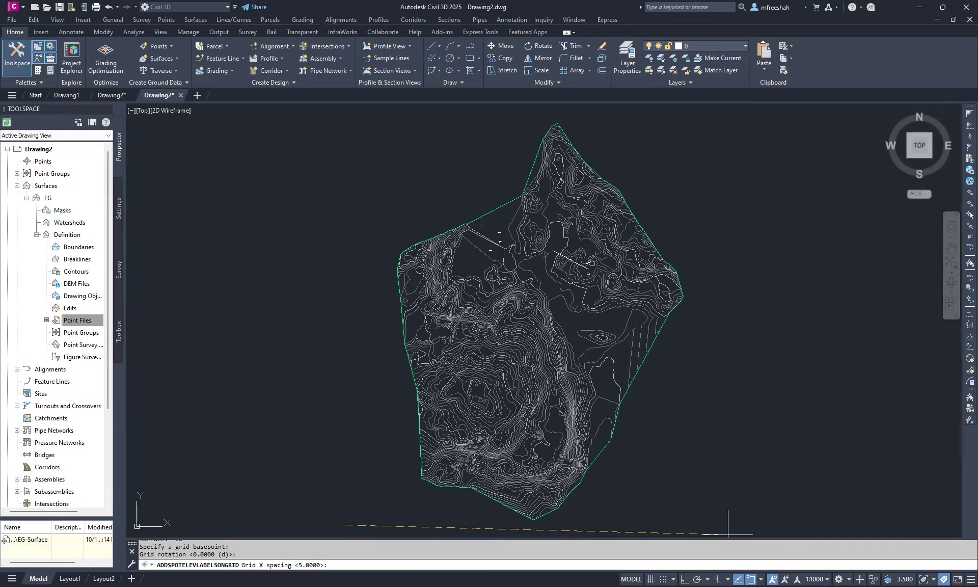
type("100")
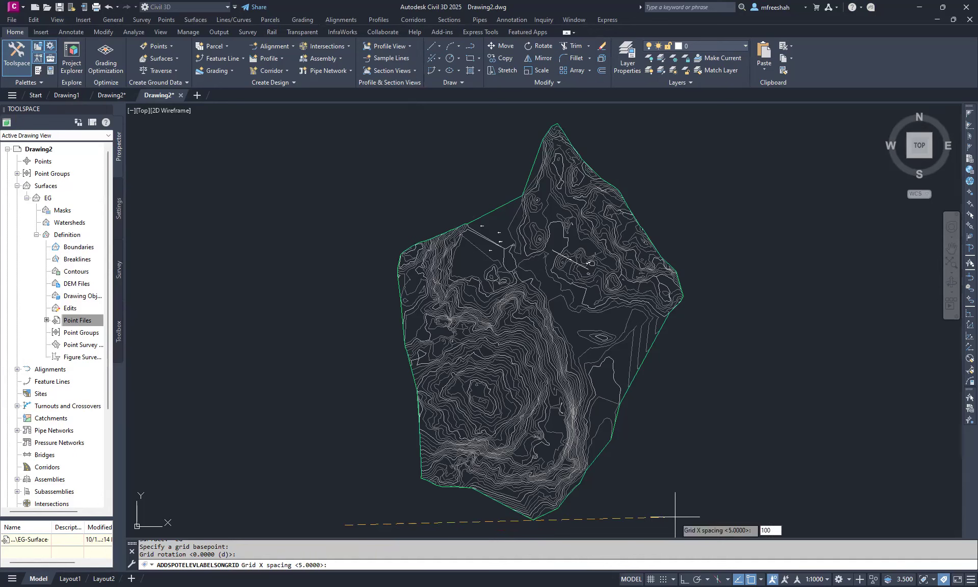
key("Return")
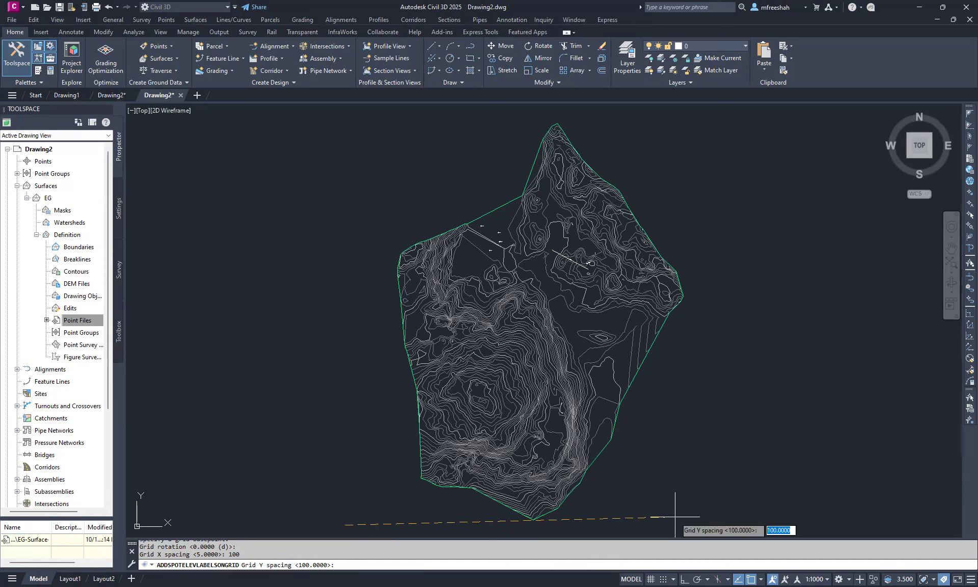
key("Return")
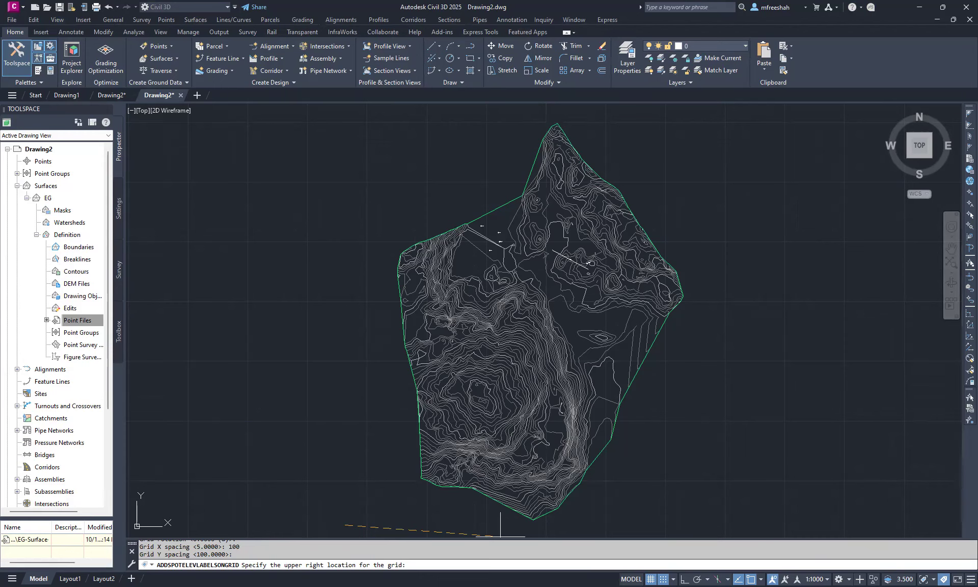
left_click(739, 107)
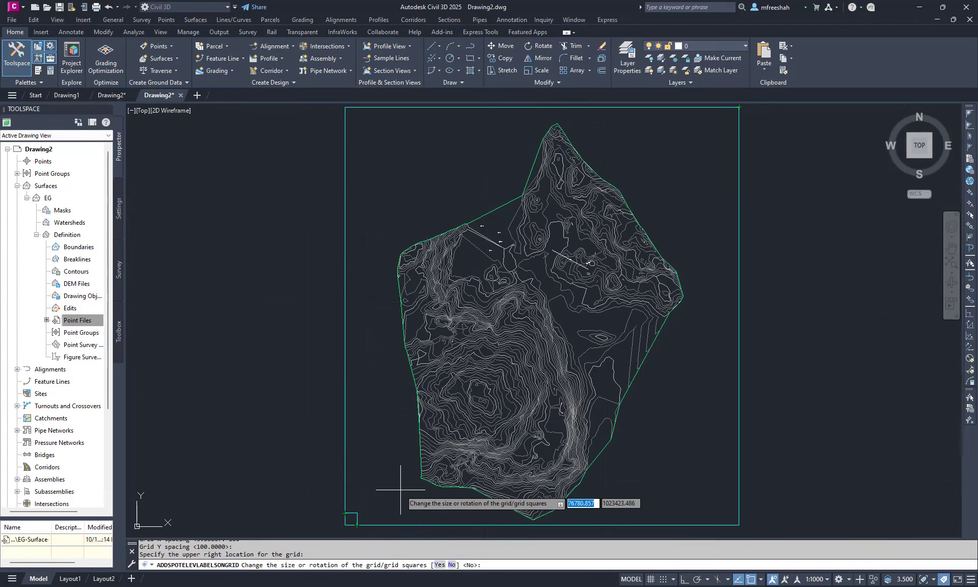
key("Return")
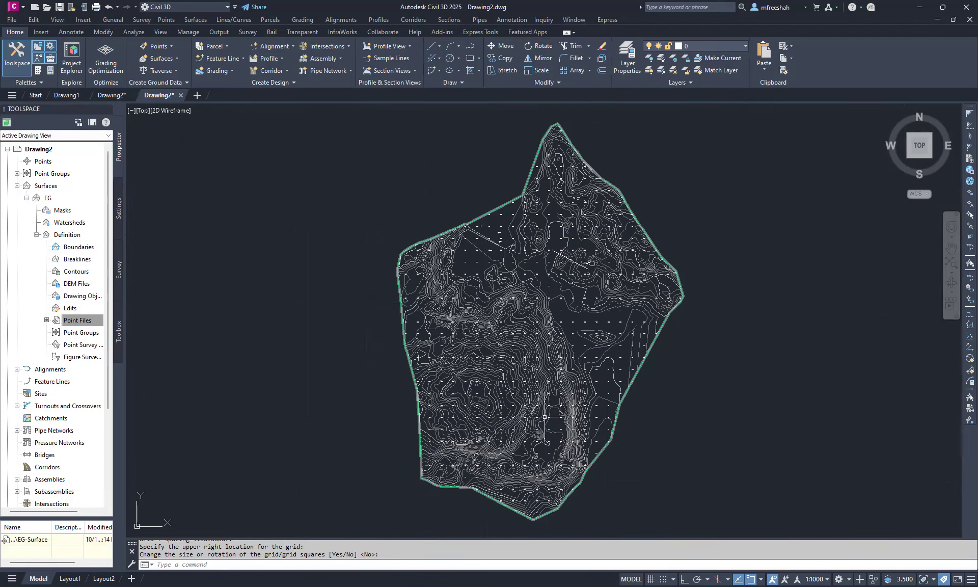
- Examine the grid spot elevation labels among the contours in the southeastern part of the EG surface
scroll(552, 417, "up", 8)
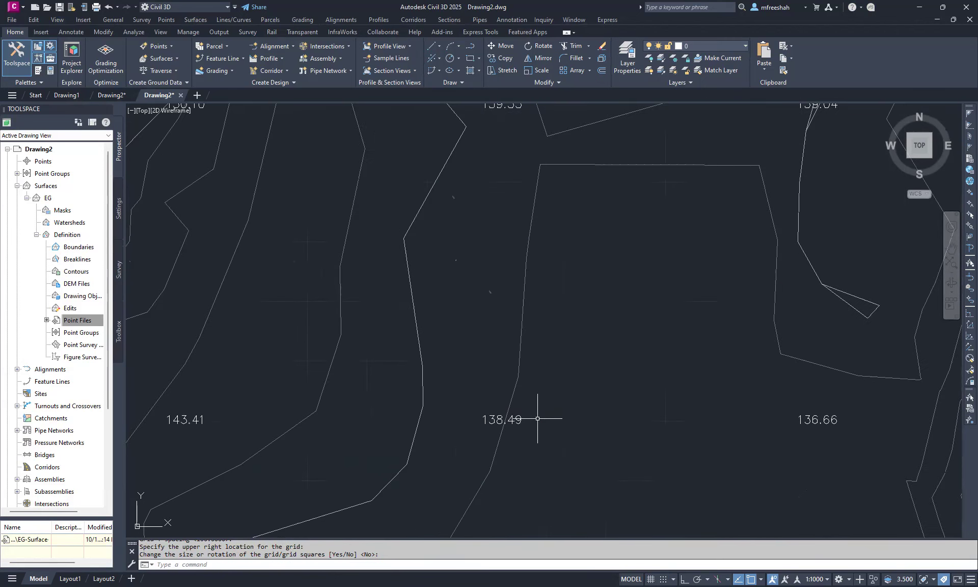
scroll(560, 410, "down", 5)
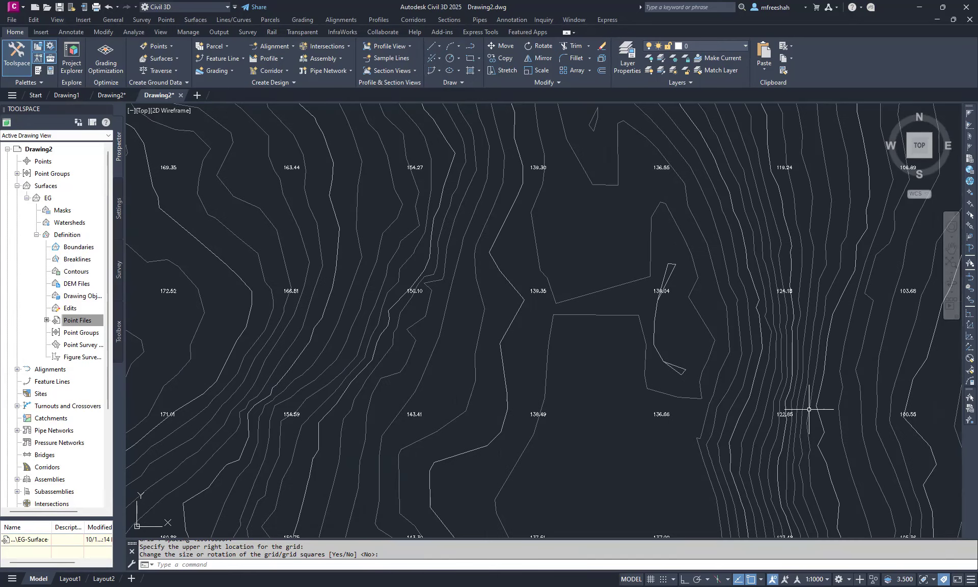
scroll(783, 414, "up", 4)
scroll(554, 424, "down", 2)
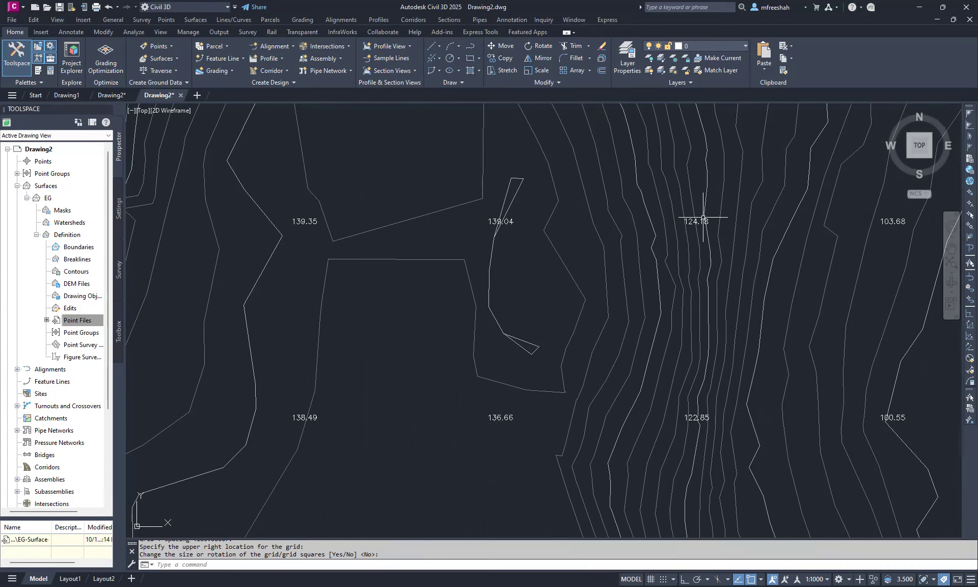
- Examine the grid spot elevation labels between the hilltop and the steep eastern slope in the southern part of the EG surface
scroll(701, 306, "down", 6)
scroll(701, 305, "down", 5)
scroll(661, 325, "up", 15)
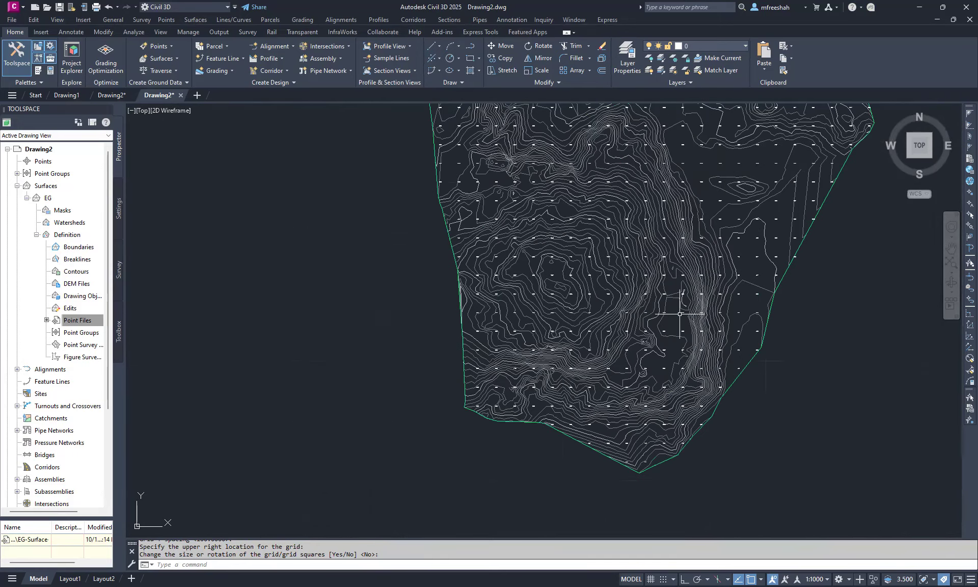
scroll(753, 415, "down", 6)
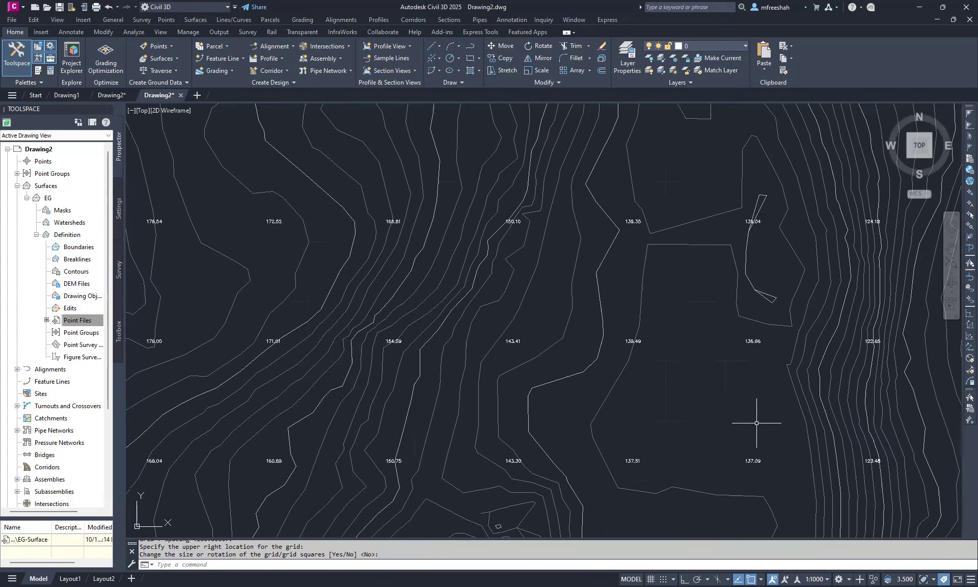
scroll(519, 311, "up", 4)
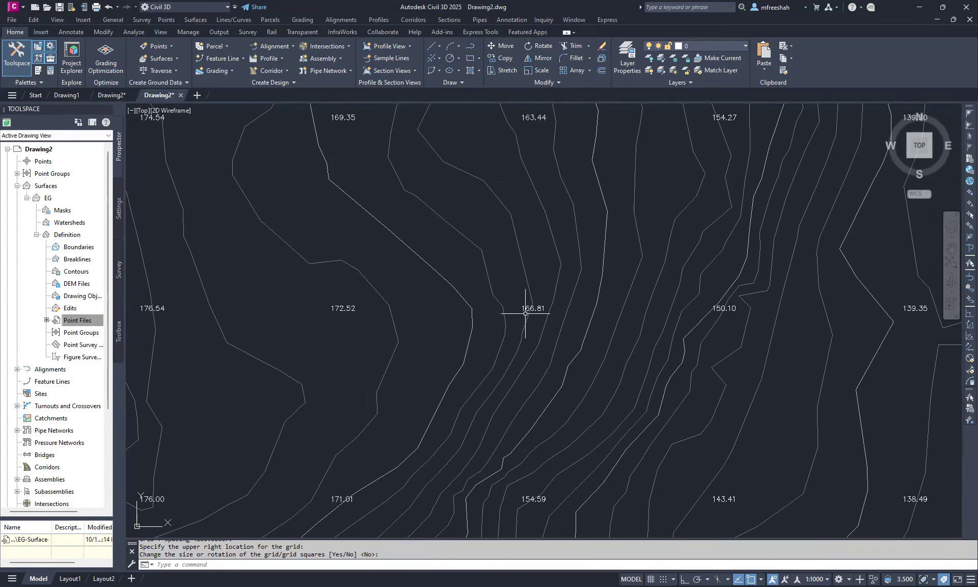
scroll(524, 305, "up", 2)
scroll(489, 346, "down", 8)
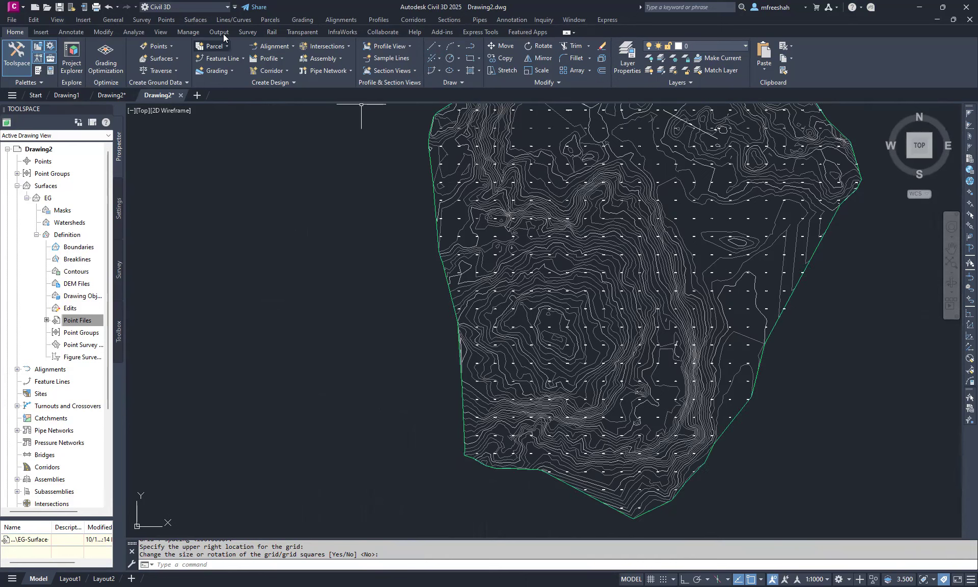
- Add single labels to the 130.00 and 128.00 contours of EG, and multiple contour labels along a line crossing the hill's northeastern slope
left_click(196, 20)
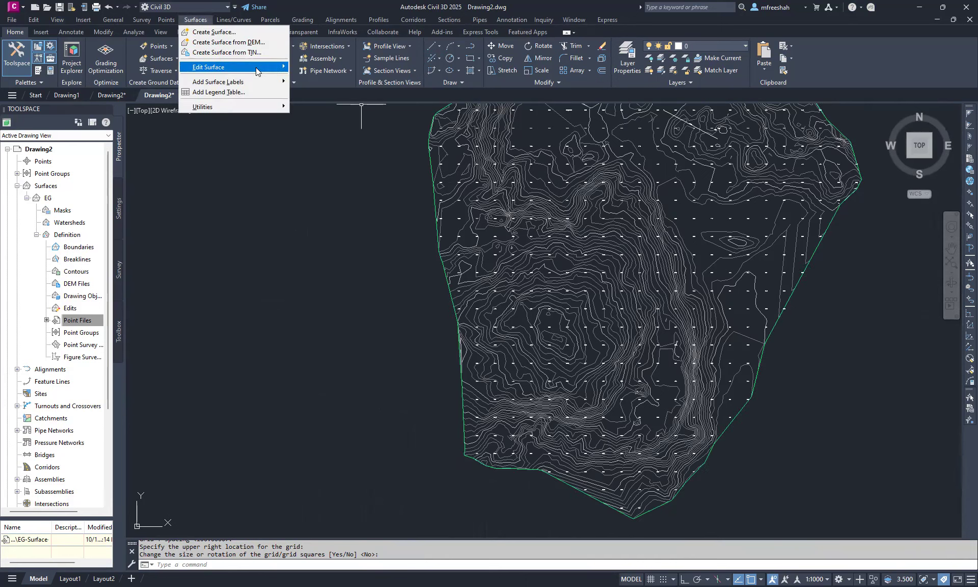
mouse_move(256, 81)
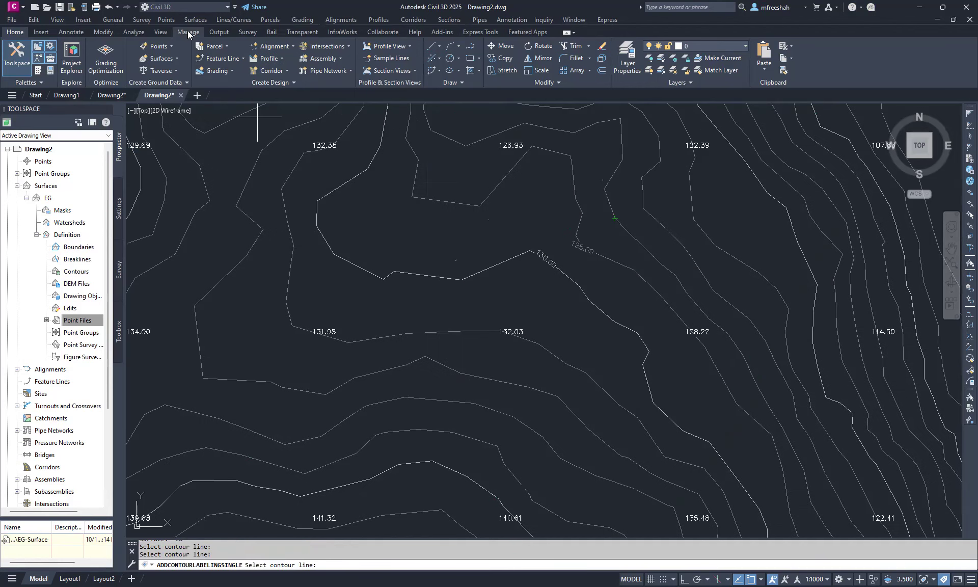
left_click(190, 19)
mouse_move(260, 83)
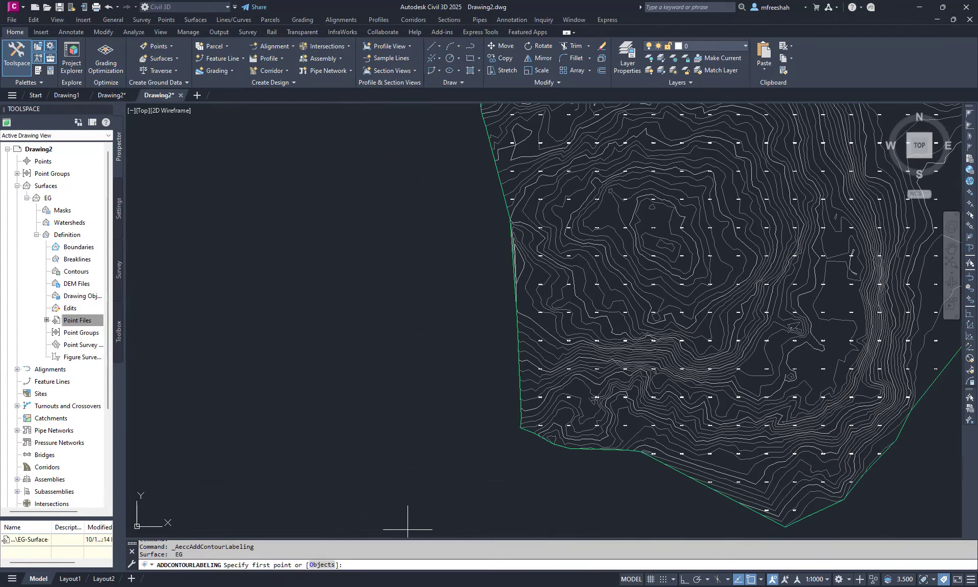
scroll(496, 366, "up", 5)
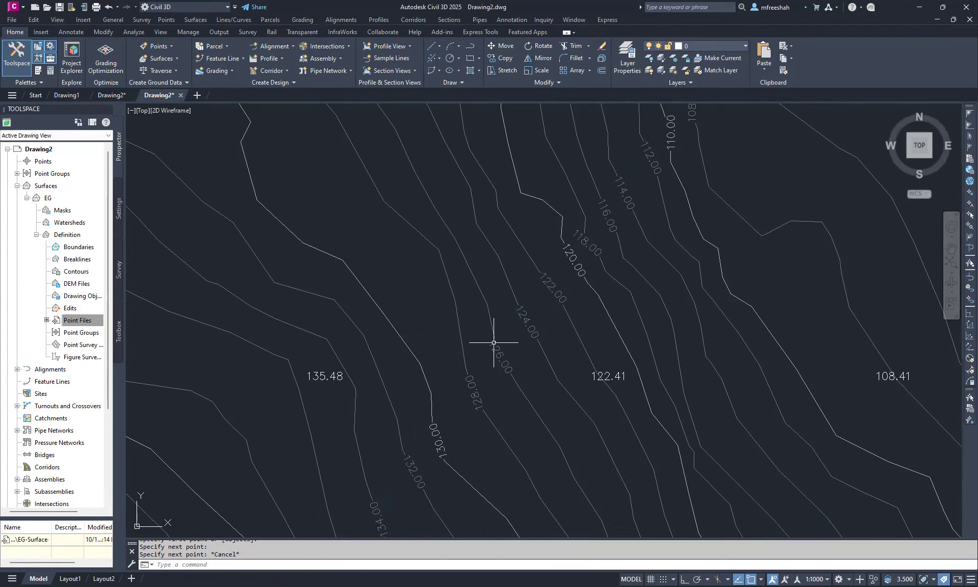
- Examine the contour labels along the line on the northeastern slope and the contours further west on the EG surface
scroll(636, 345, "down", 6)
scroll(566, 407, "up", 8)
scroll(565, 405, "down", 8)
scroll(506, 446, "up", 2)
mouse_move(506, 447)
middle_mouse_down()
mouse_move(735, 299)
mouse_move(633, 345)
middle_mouse_up()
scroll(572, 448, "down", 4)
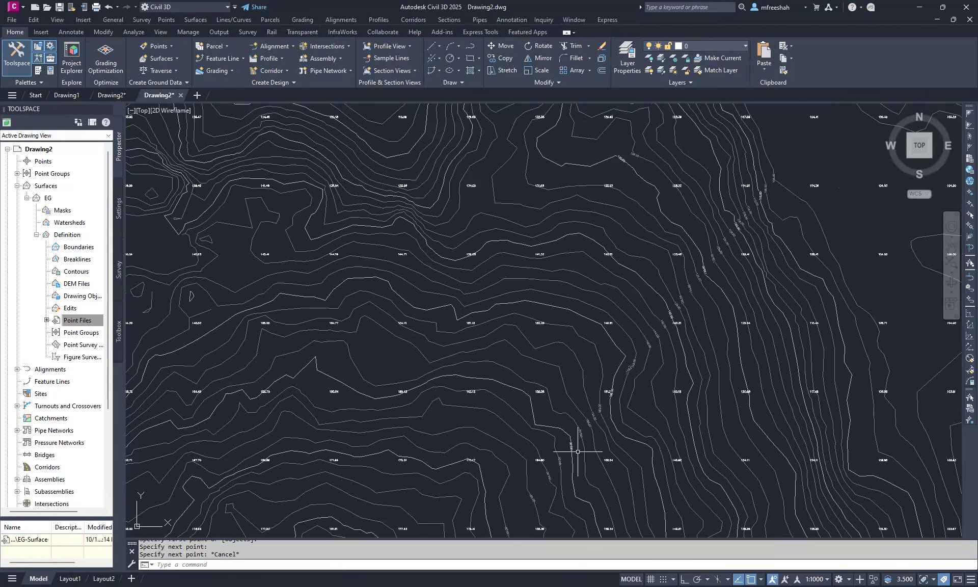
scroll(631, 357, "up", 2)
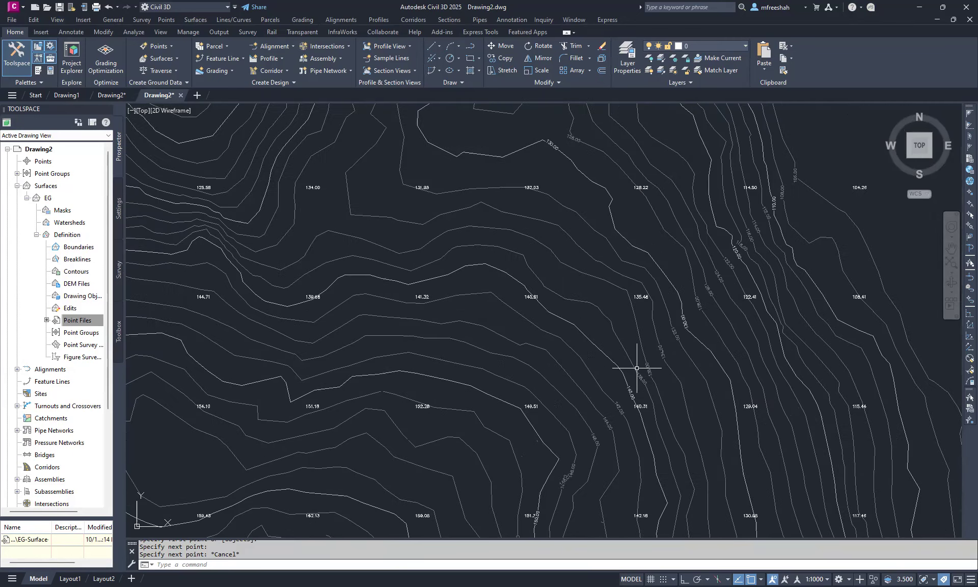
scroll(644, 367, "up", 4)
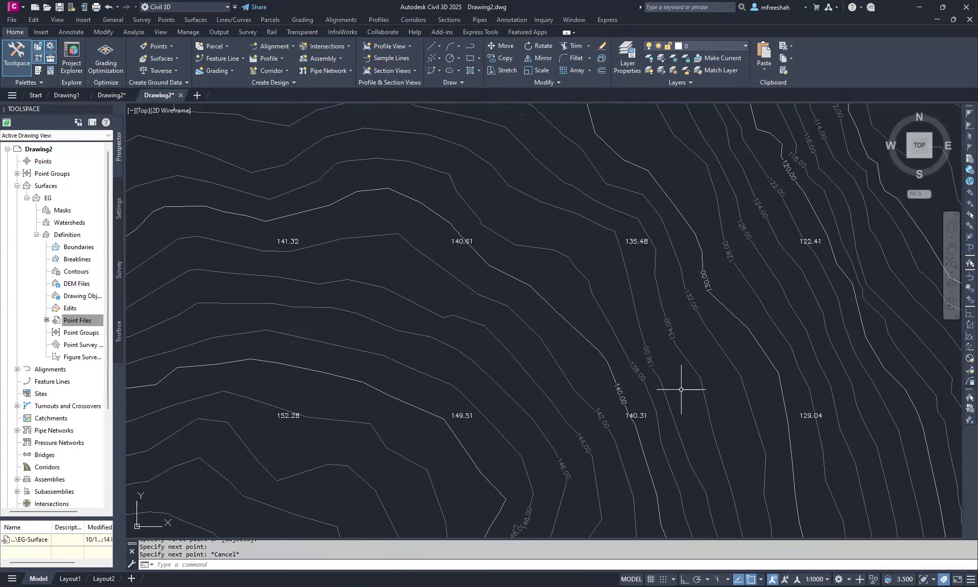
mouse_move(585, 323)
middle_mouse_down()
mouse_move(653, 359)
mouse_move(888, 447)
middle_mouse_up()
middle_click_drag(534, 300, 892, 417)
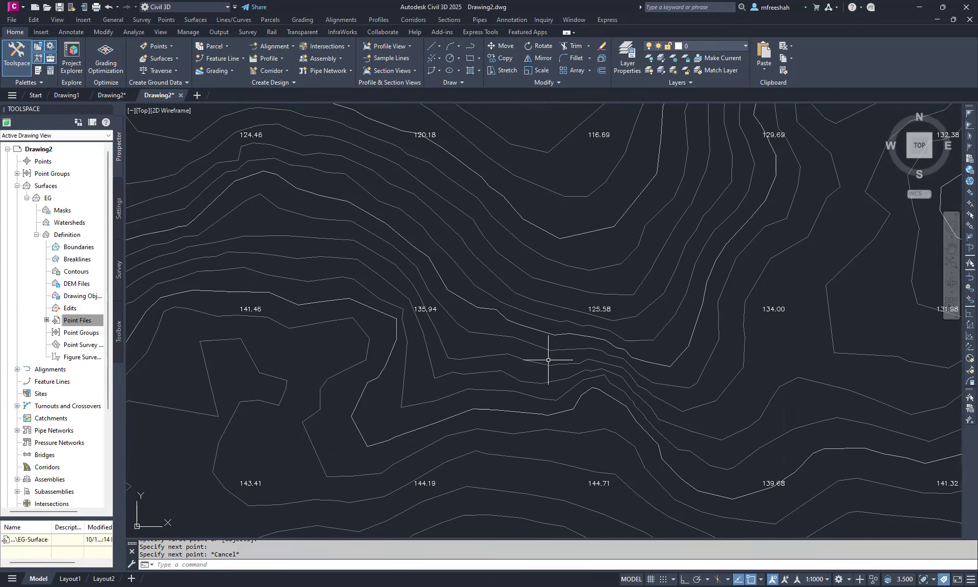
scroll(466, 224, "down", 10)
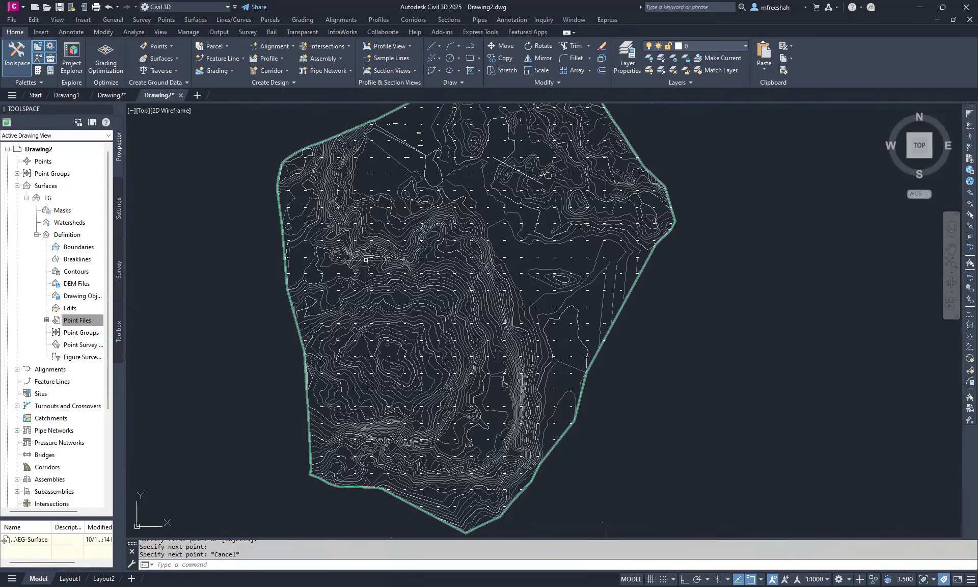
- Label multiple contours at an interval of 400 along each contour in the northeastern part of the EG surface
left_click(198, 19)
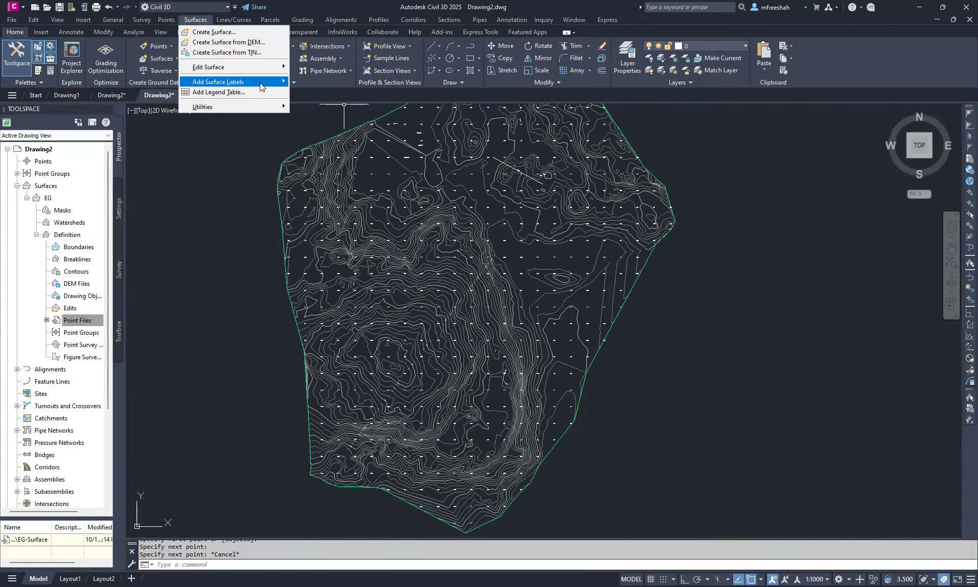
mouse_move(260, 86)
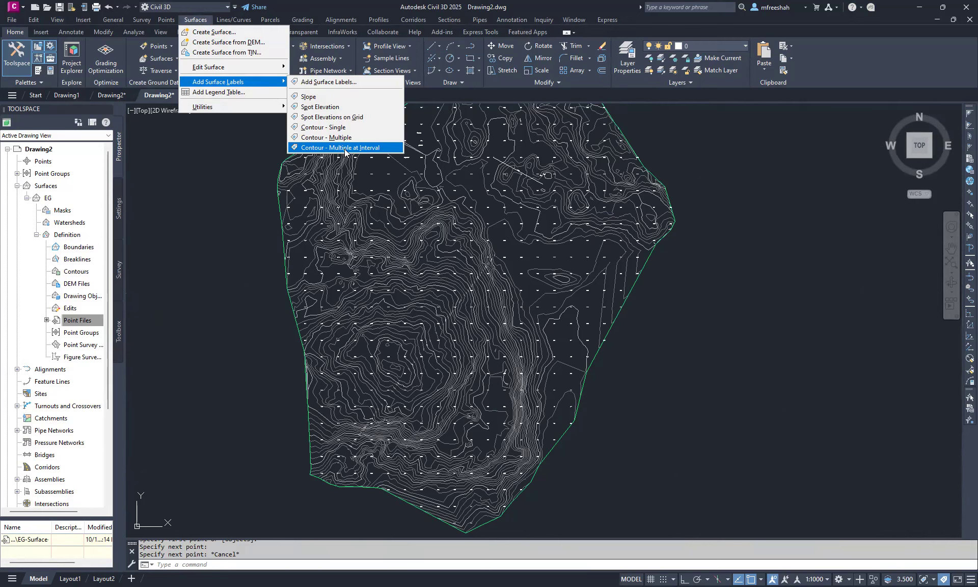
left_click(344, 148)
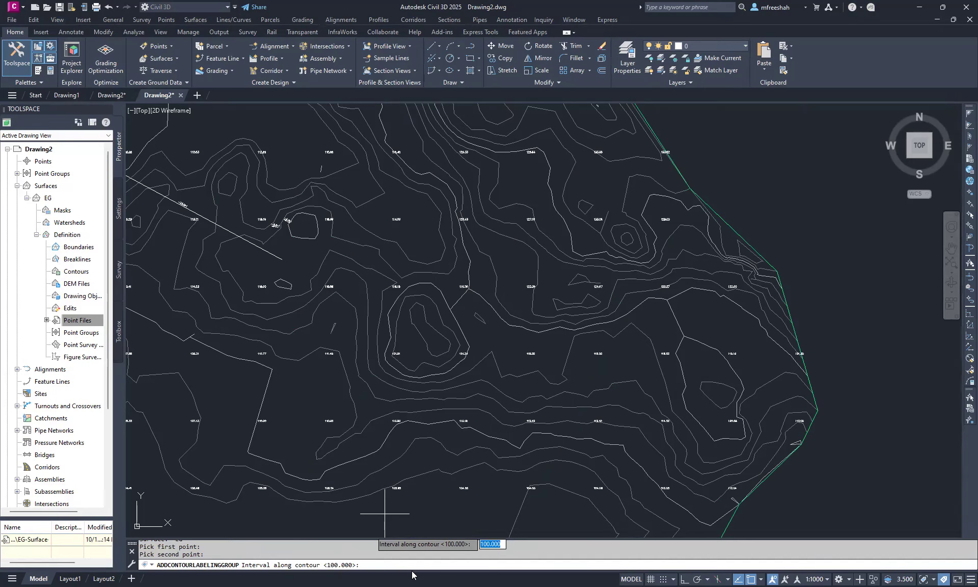
type("400")
key("Return")
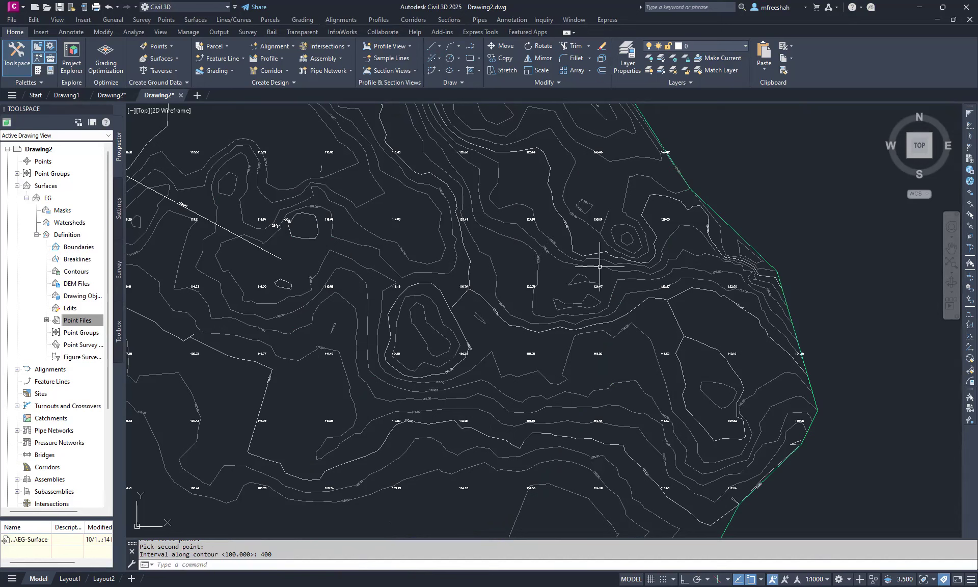
left_click(580, 218)
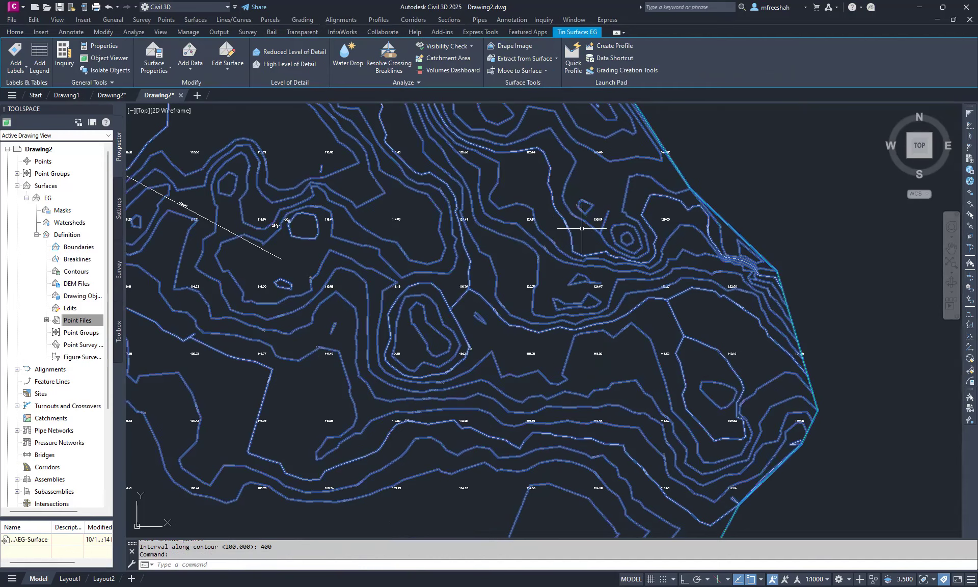
key("Escape")
- Examine the interval contour labels in the northeastern part of the EG surface, up to its northern tip
scroll(573, 215, "up", 3)
middle_click_drag(574, 218, 778, 468)
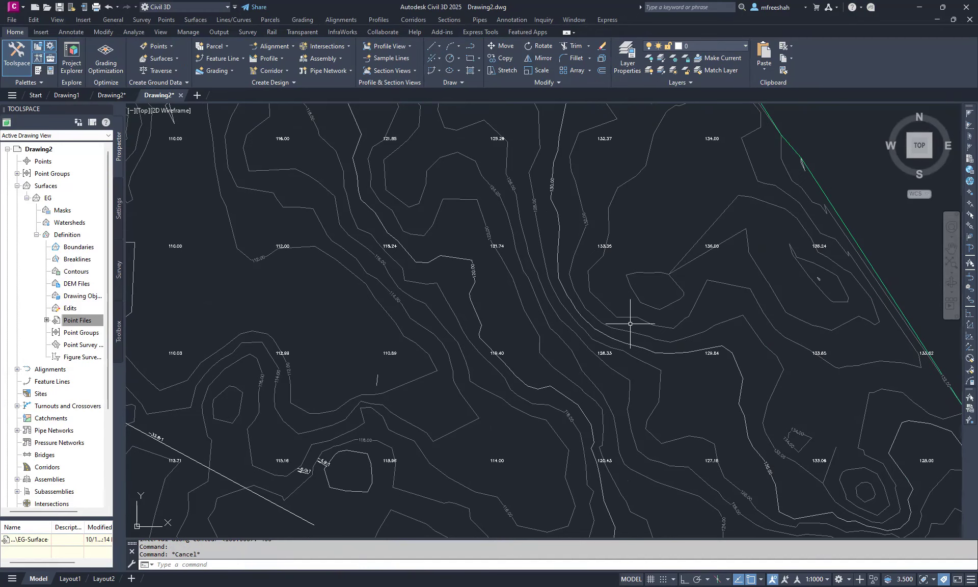
scroll(568, 283, "up", 4)
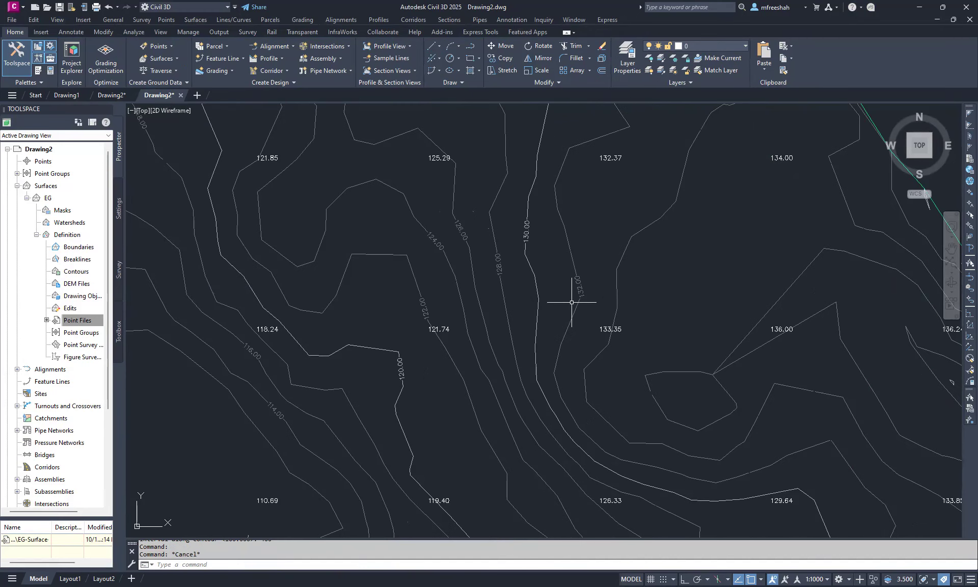
scroll(583, 288, "down", 5)
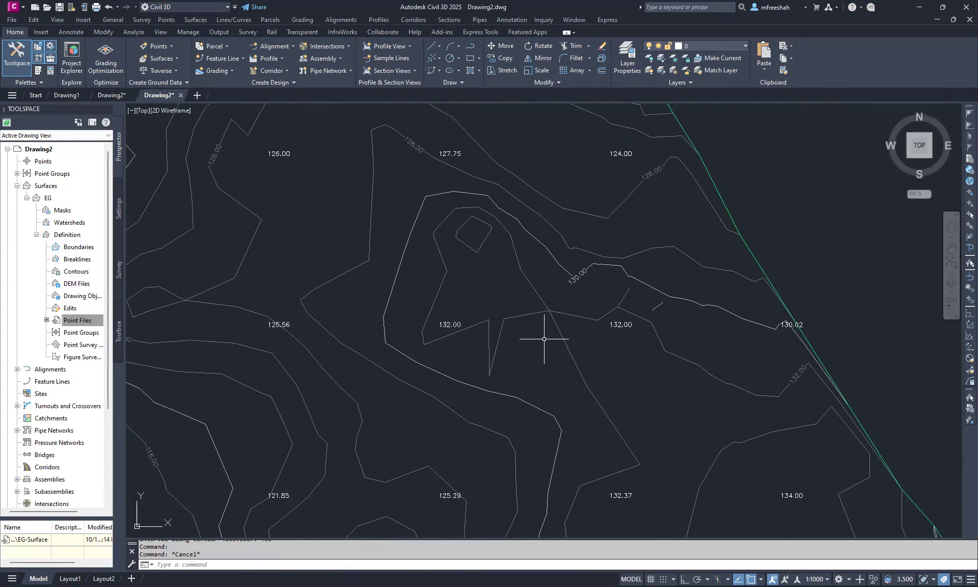
mouse_move(487, 334)
middle_mouse_down()
mouse_move(544, 420)
mouse_move(660, 455)
middle_mouse_up()
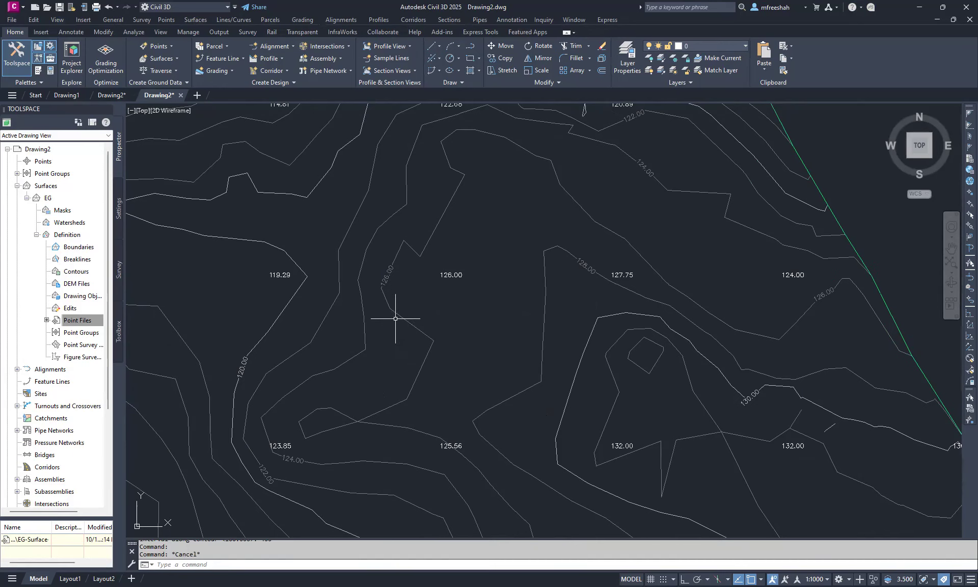
scroll(440, 370, "down", 4)
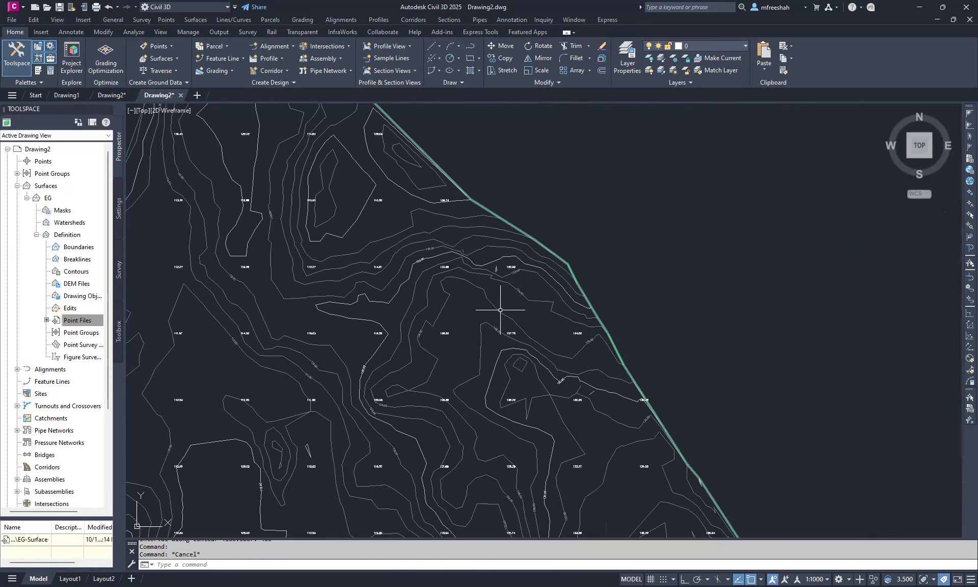
scroll(504, 315, "down", 2)
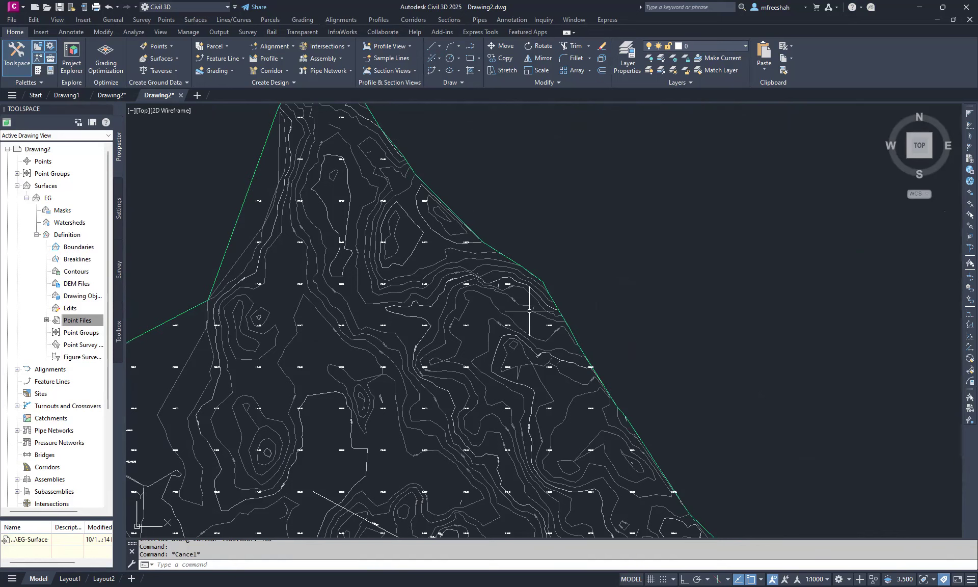
scroll(637, 286, "down", 2)
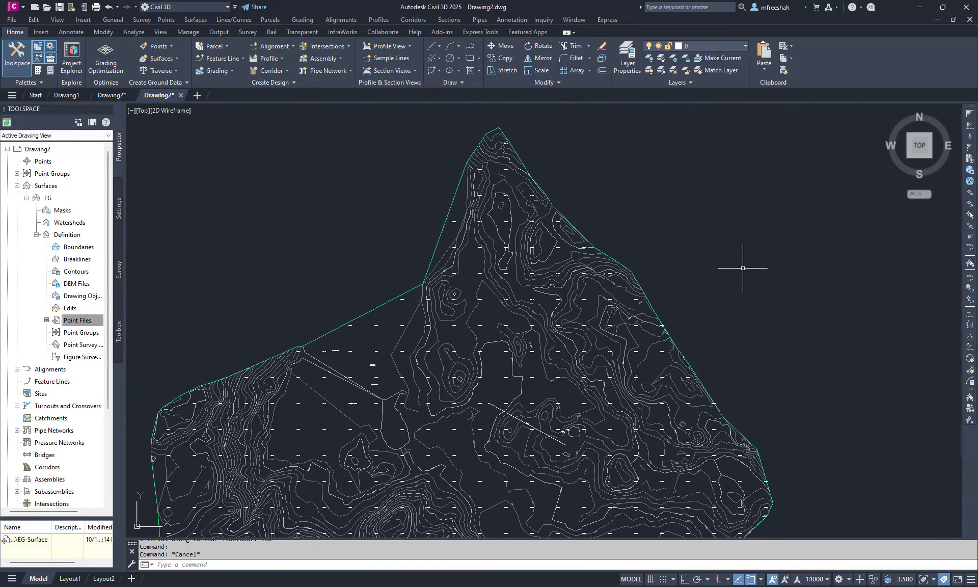
scroll(633, 190, "down", 2)
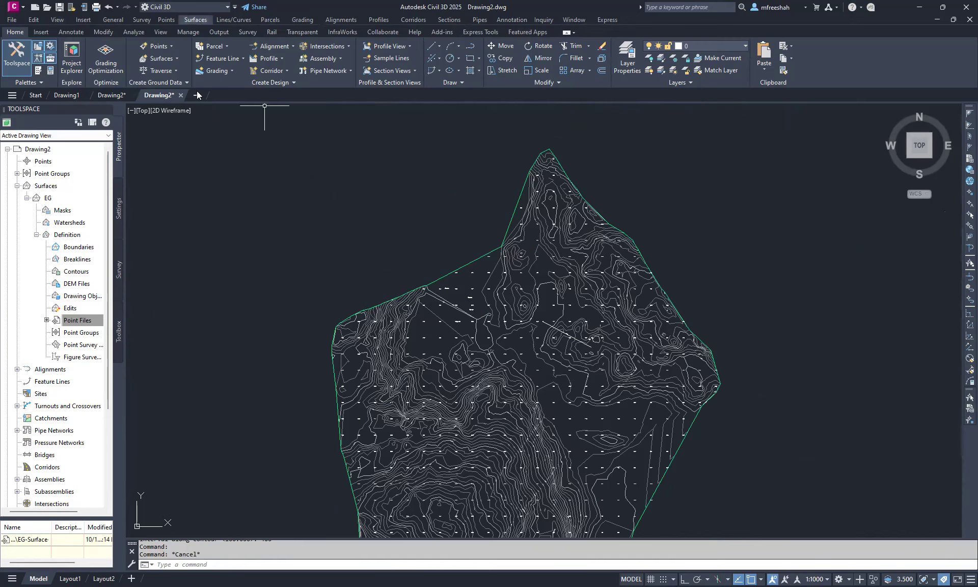
left_click(196, 19)
mouse_move(207, 107)
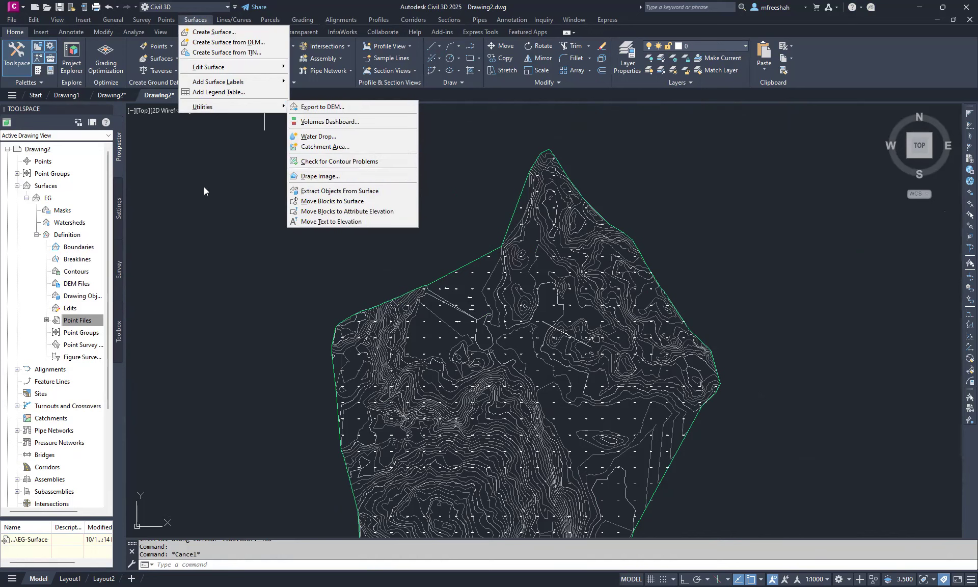
left_click(235, 222)
left_click(267, 258)
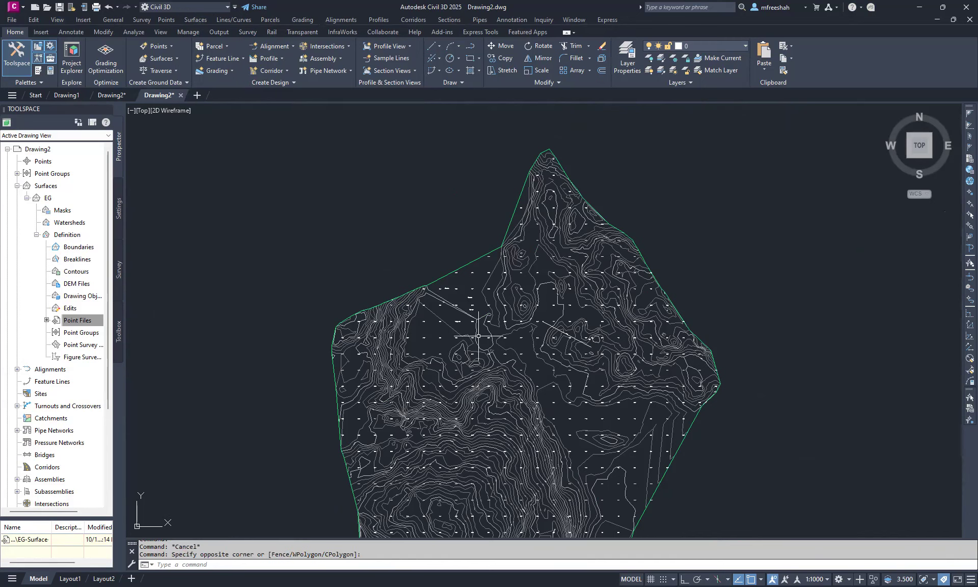
scroll(488, 330, "up", 12)
scroll(487, 330, "down", 10)
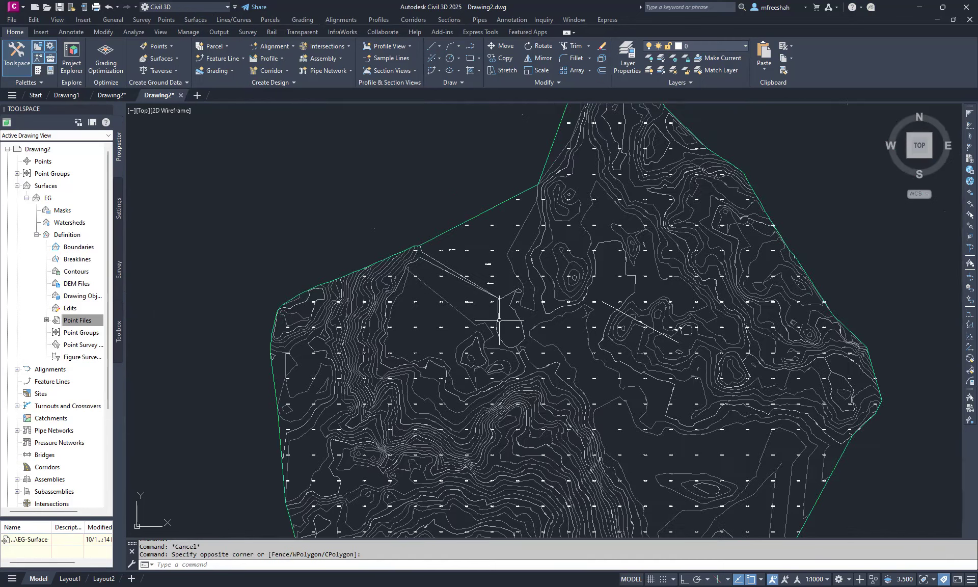
scroll(482, 301, "down", 3)
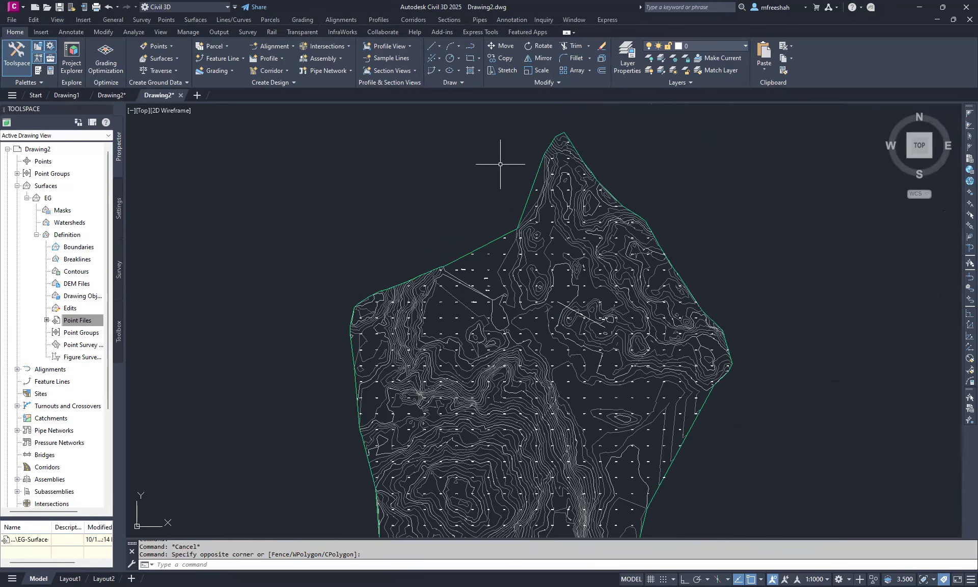
- Draw a closed four-sided polyline around the entire EG surface
mouse_move(464, 328)
scroll(530, 196, "down", 2)
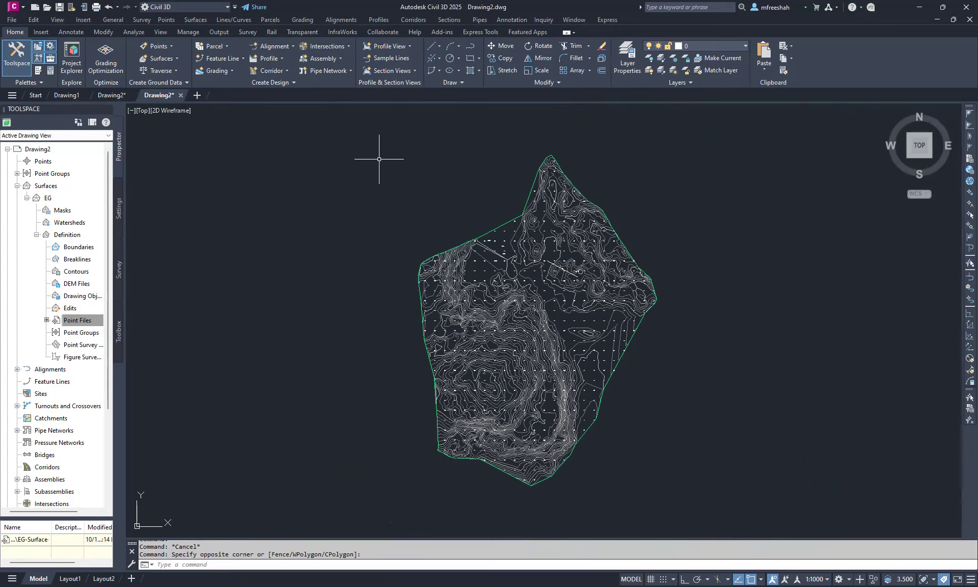
type("PL")
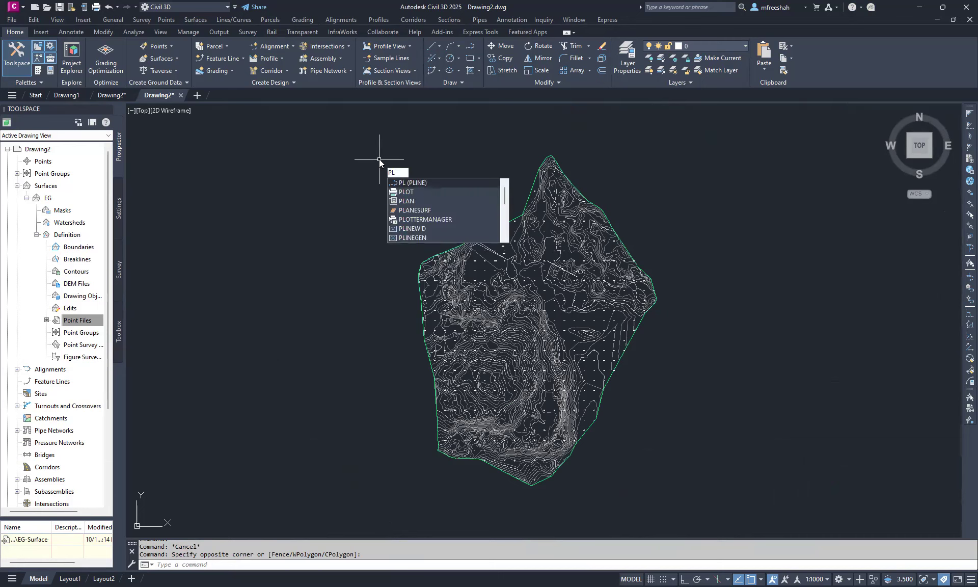
key("Return")
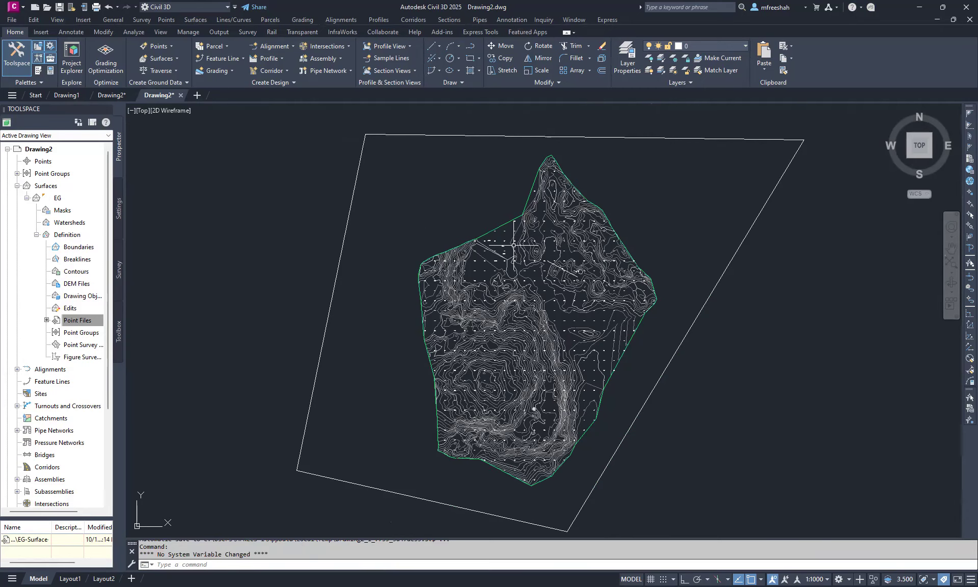
- Set the elevation of the closed polyline around the EG surface to 120 and deselect it
left_click(485, 135)
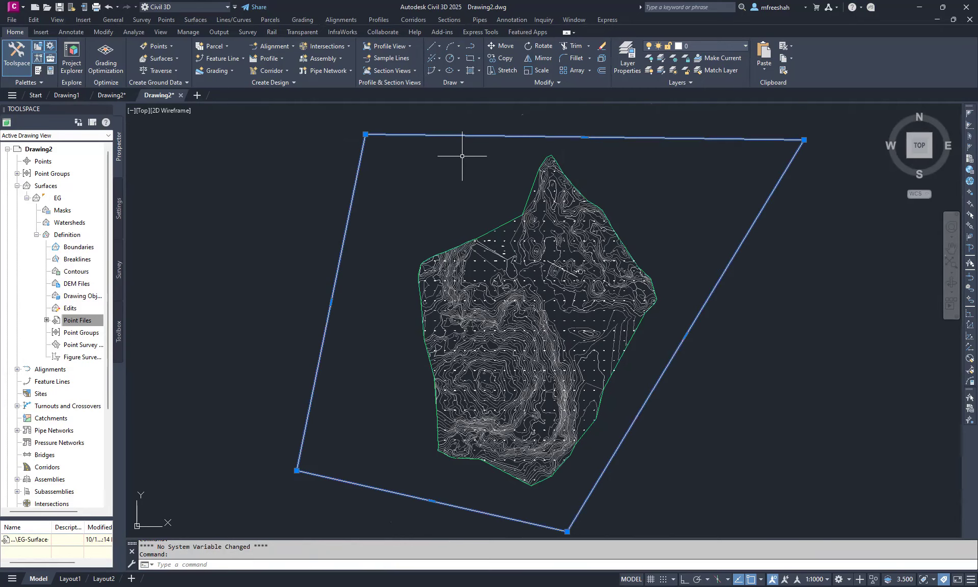
key("ctrl+1")
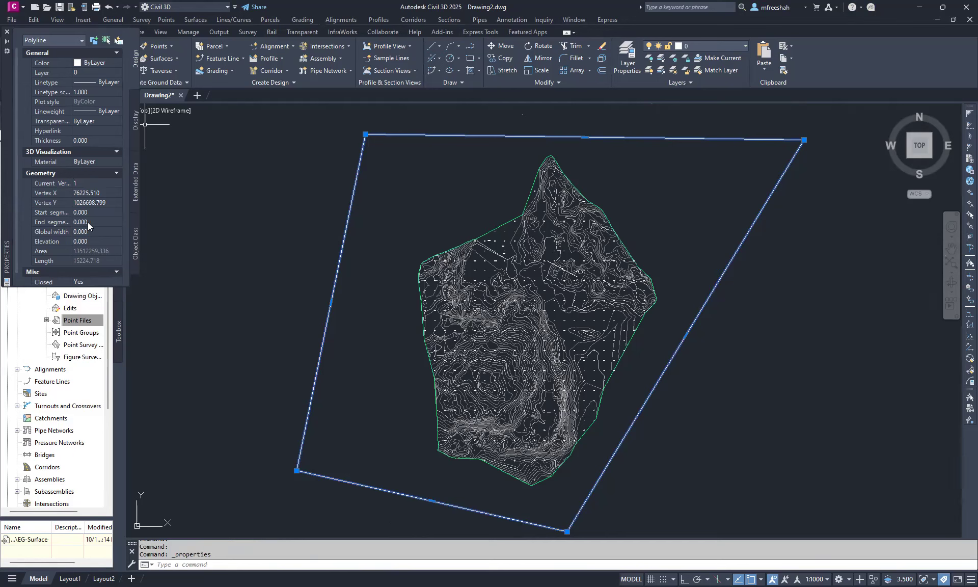
scroll(96, 232, "down", 2)
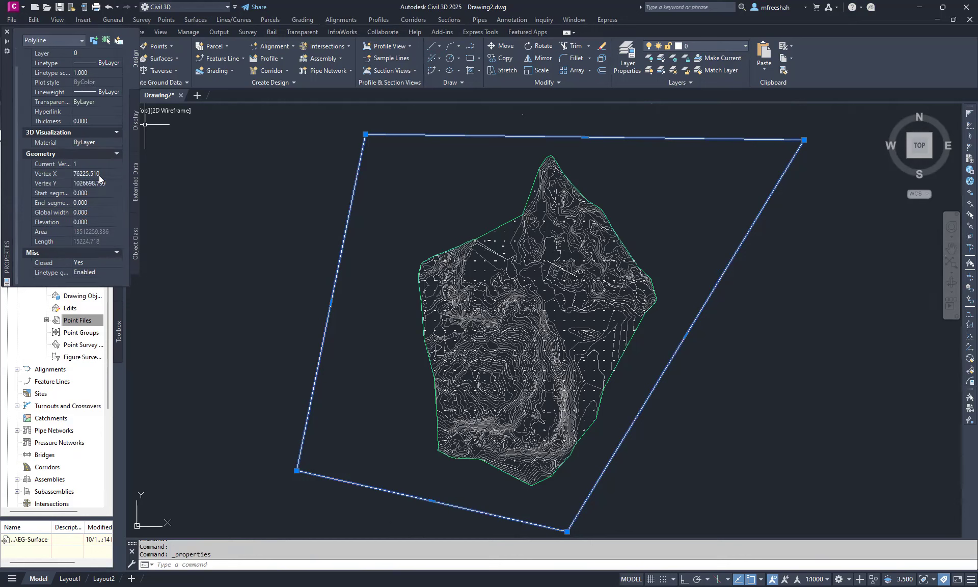
left_click(95, 222)
type("120")
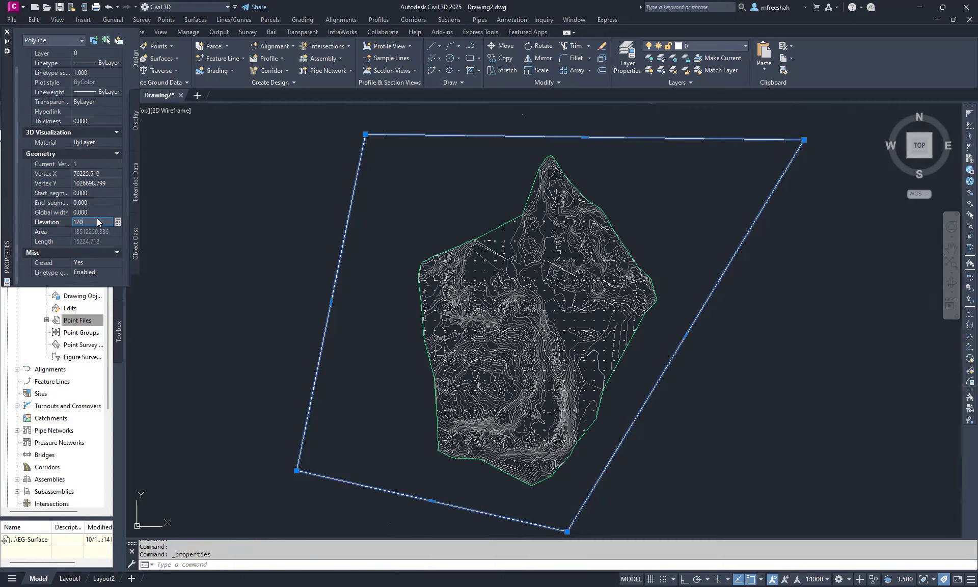
key("Return")
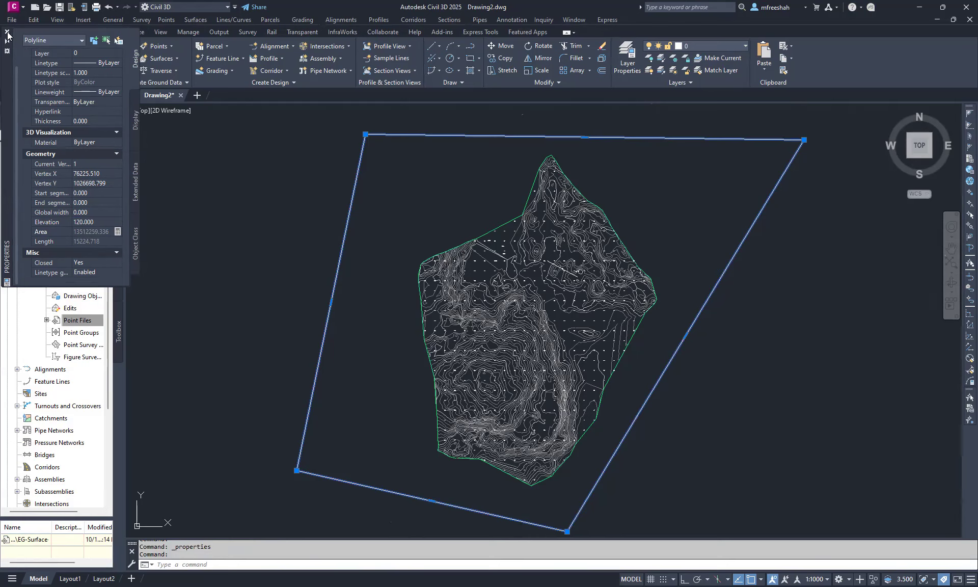
left_click(7, 31)
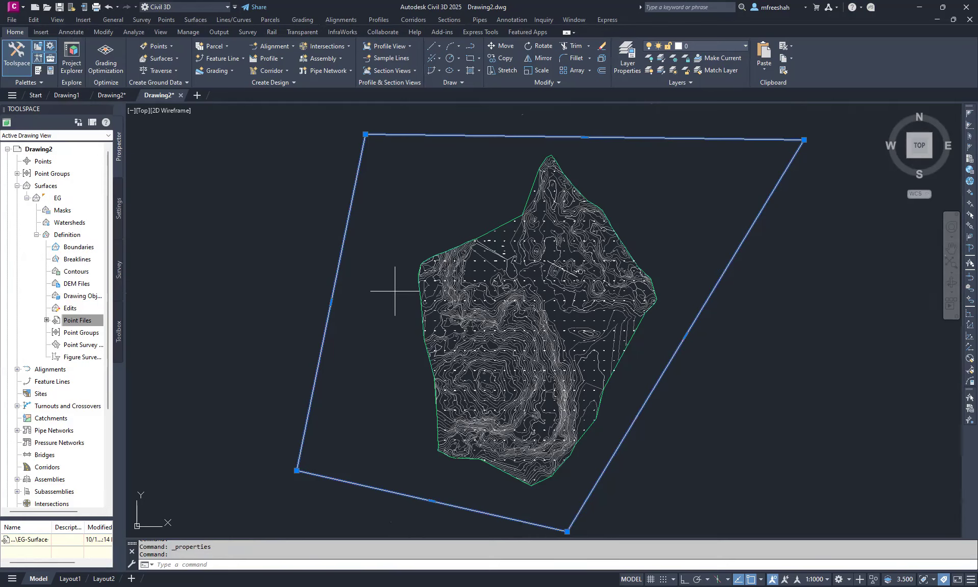
left_click(345, 316)
key("Escape")
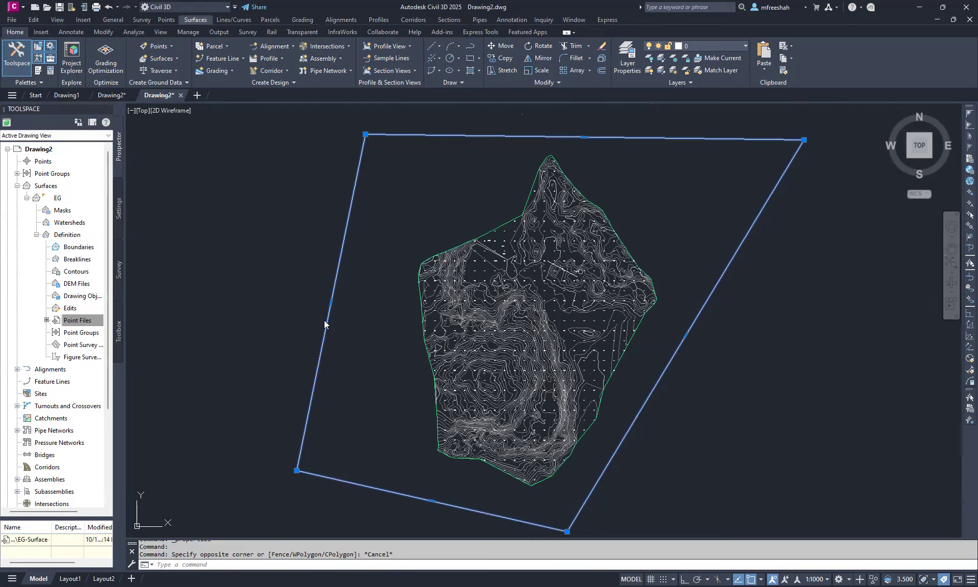
left_click(326, 323)
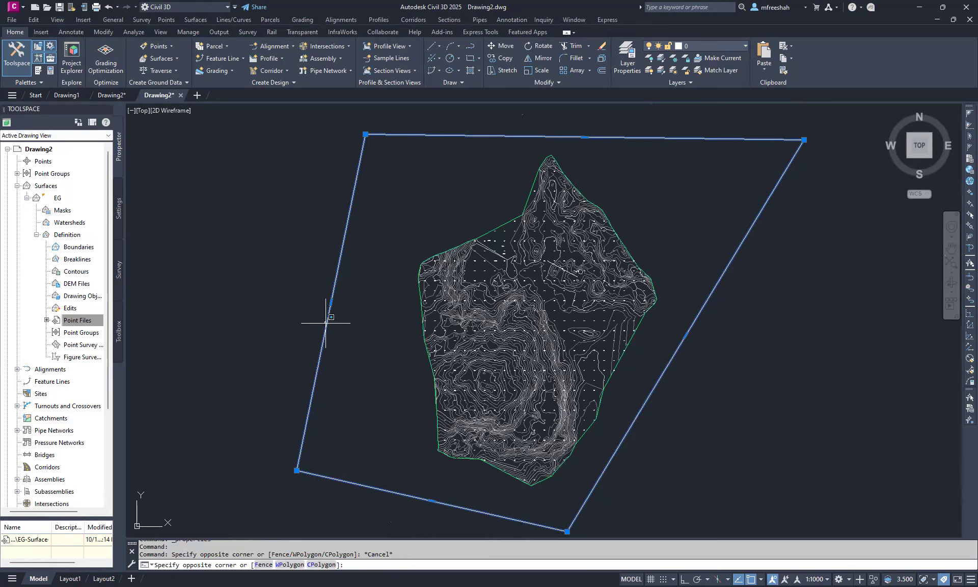
key("Escape")
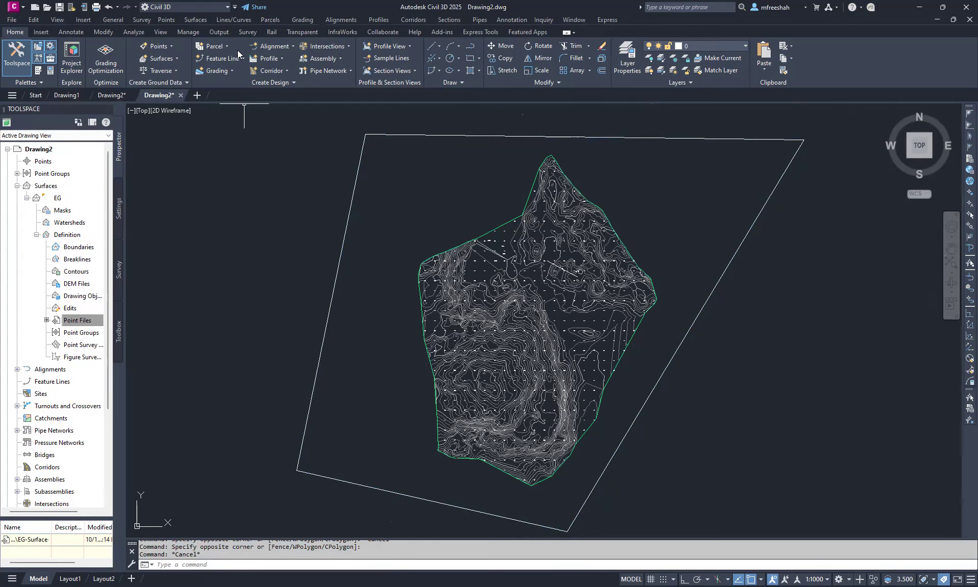
- Create a new TIN surface named FG with the default contour style
left_click(191, 21)
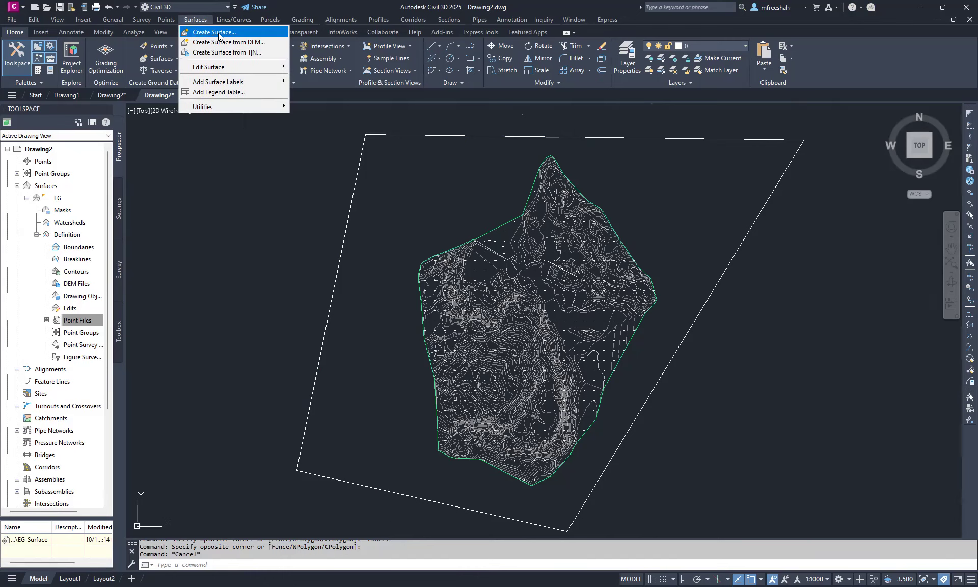
left_click(219, 33)
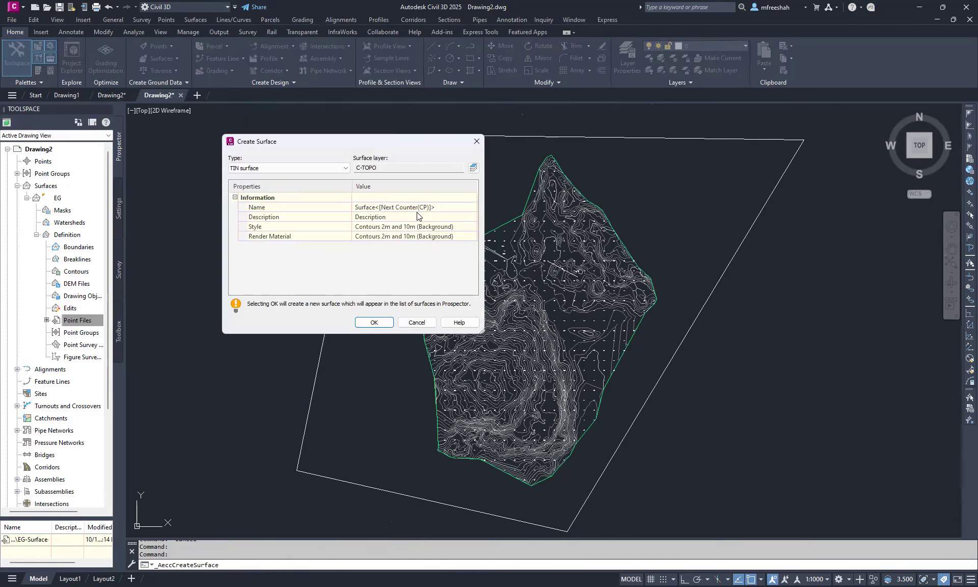
left_click(449, 207)
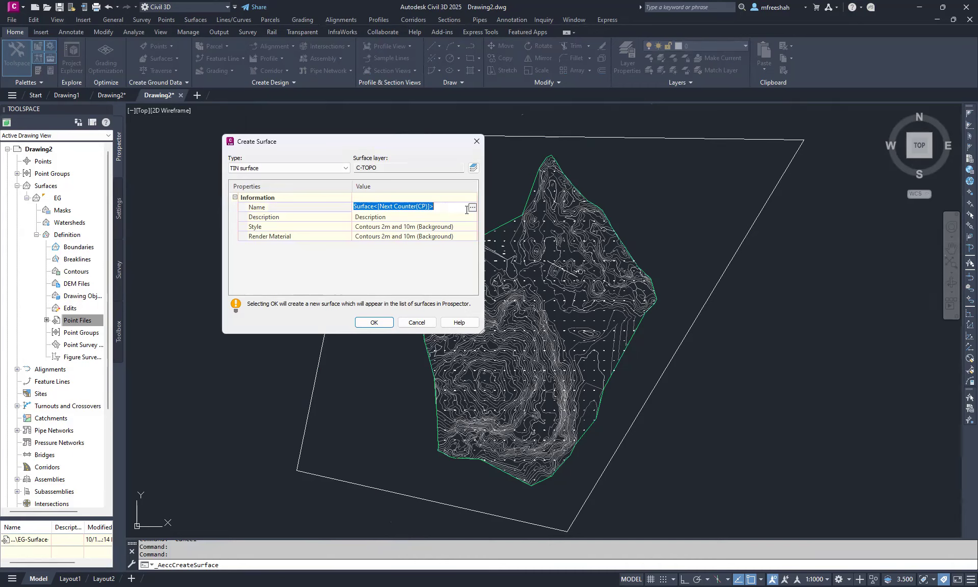
type("FG")
left_click(386, 323)
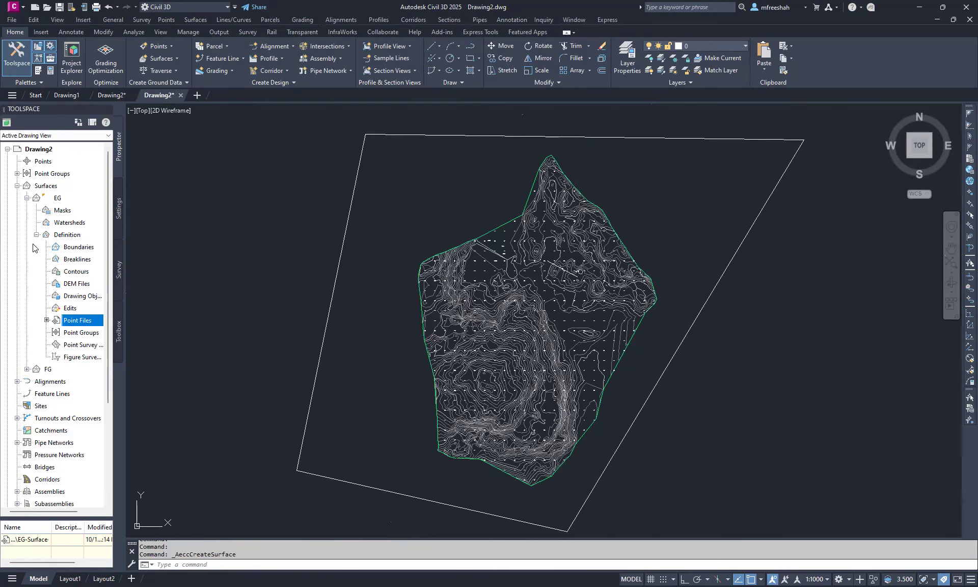
- Add the enclosing polyline as contour data to the FG surface definition, keeping the default weeding and supplementing factors
left_click(26, 198)
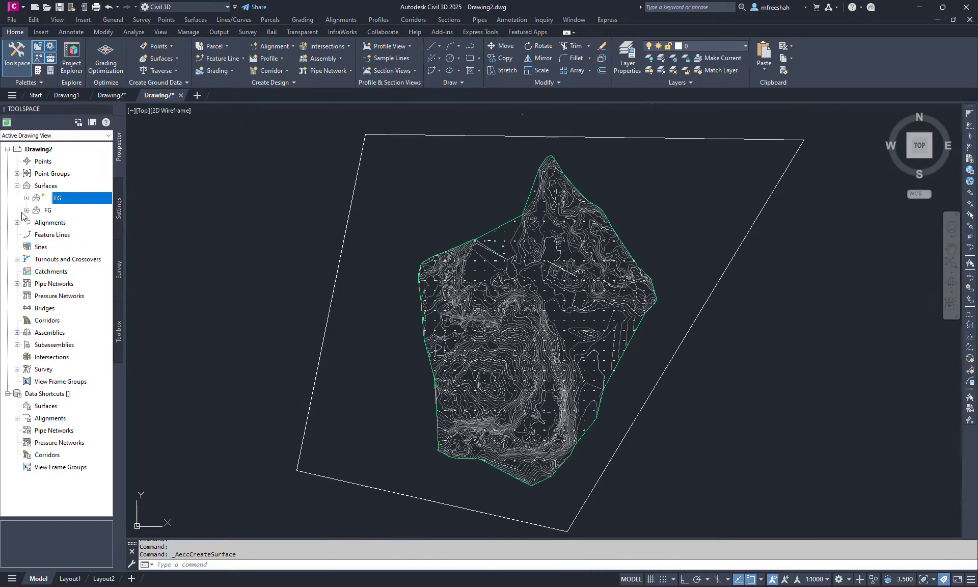
left_click(27, 210)
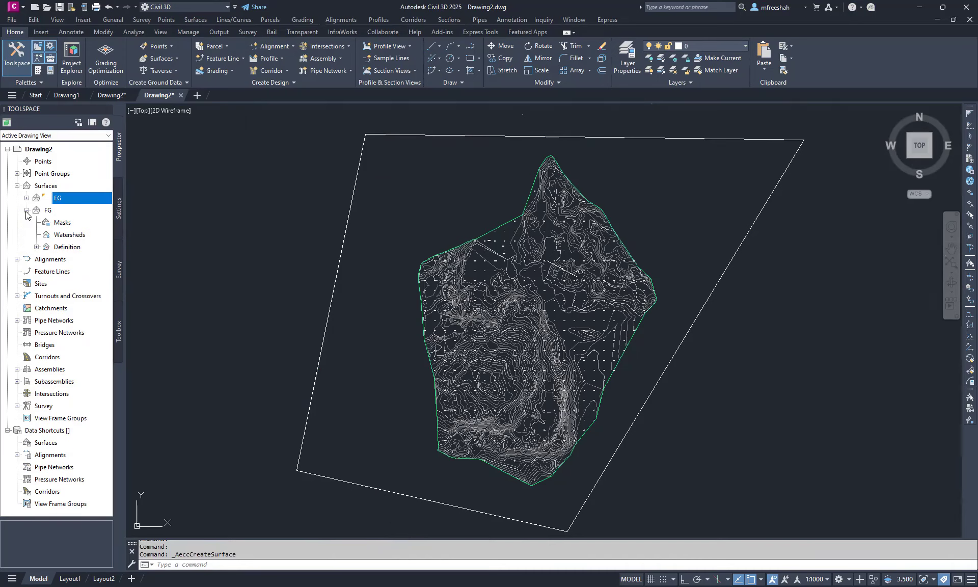
left_click(36, 247)
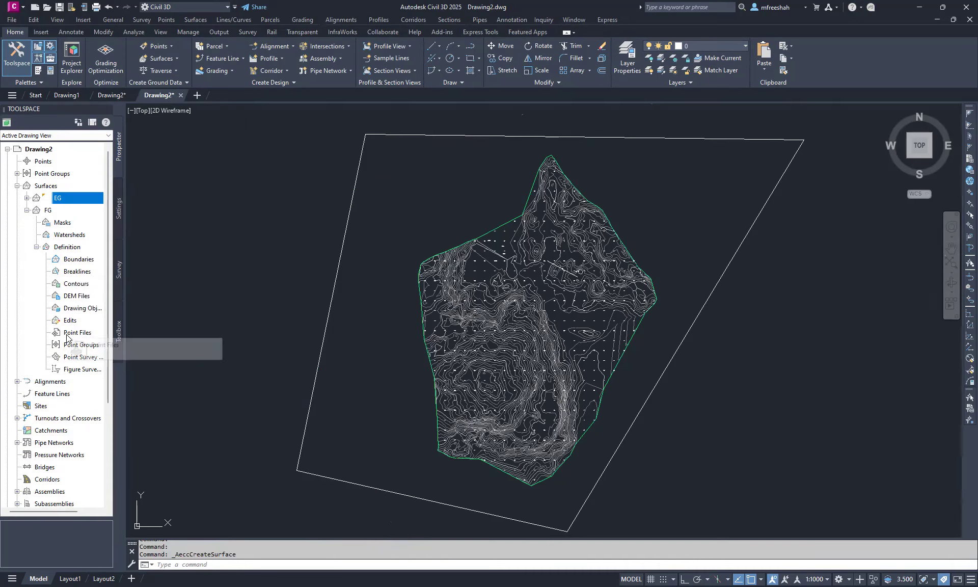
left_click(71, 286)
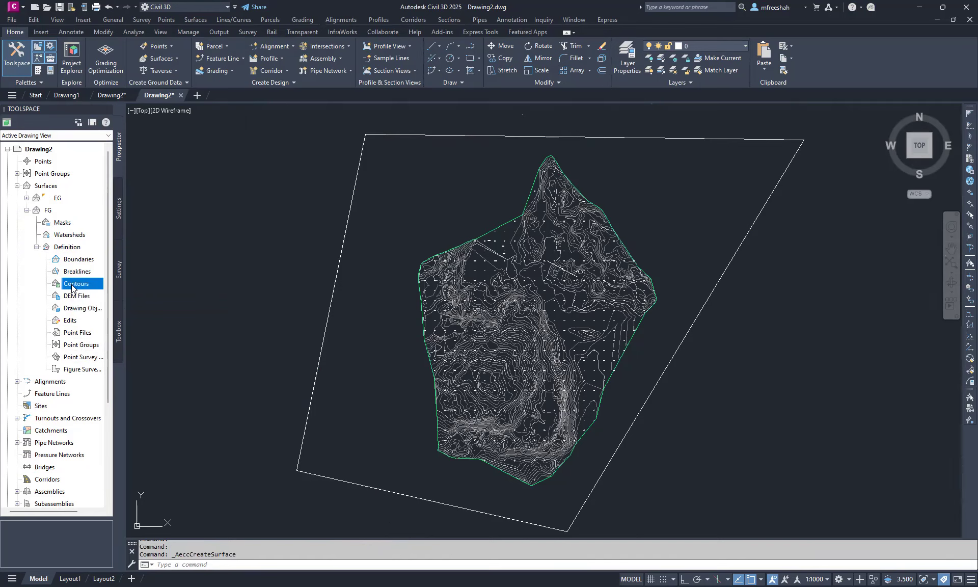
right_click(73, 286)
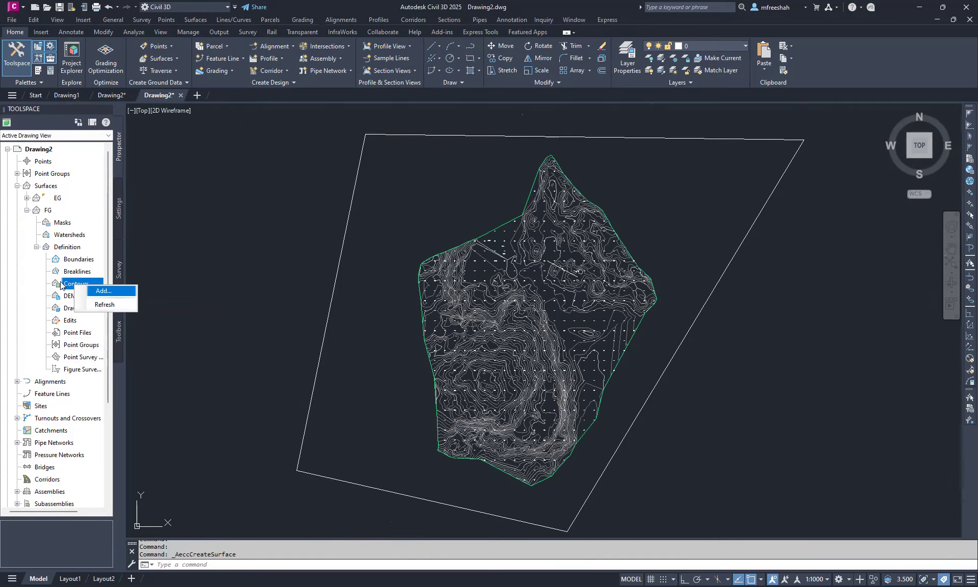
left_click(95, 291)
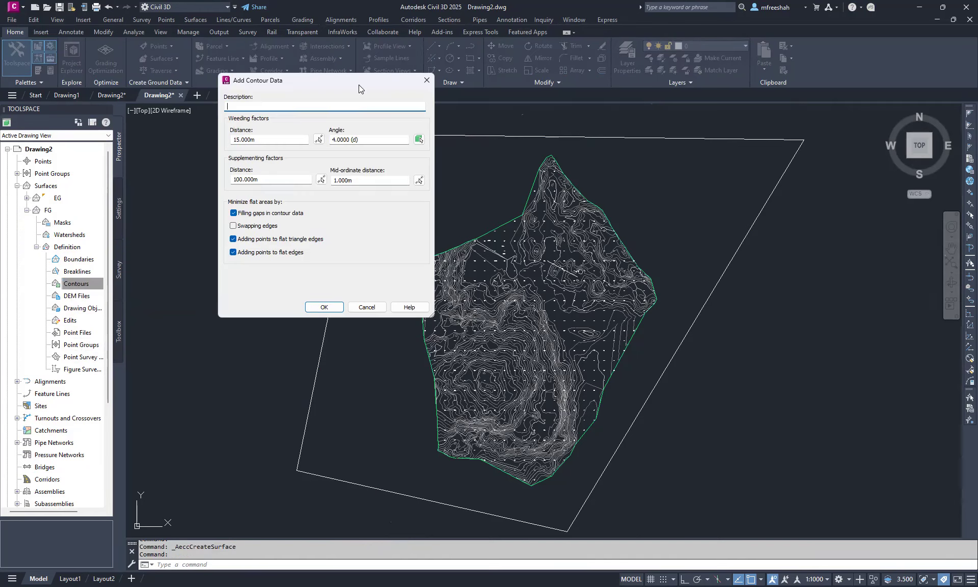
left_click_drag(358, 85, 243, 70)
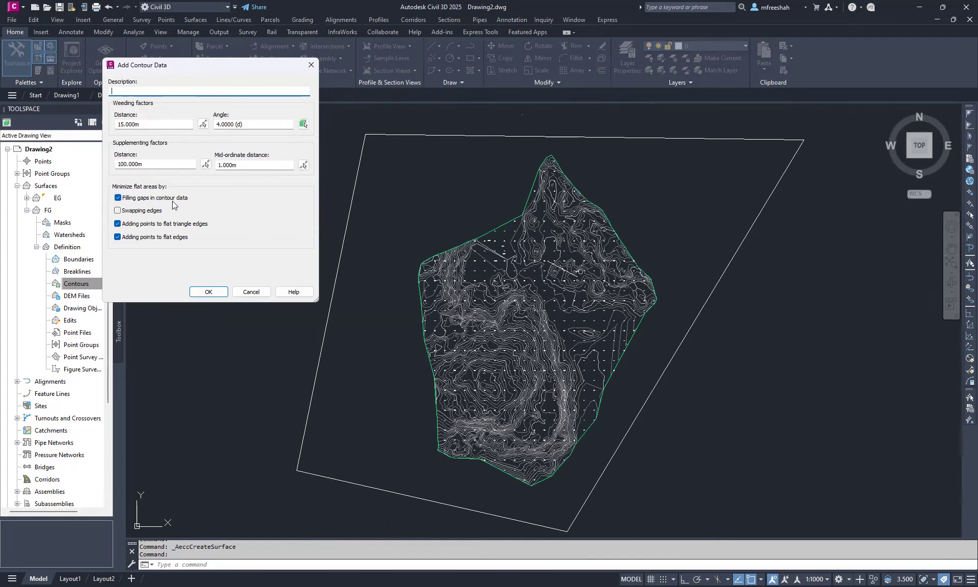
left_click(159, 125)
left_click(206, 291)
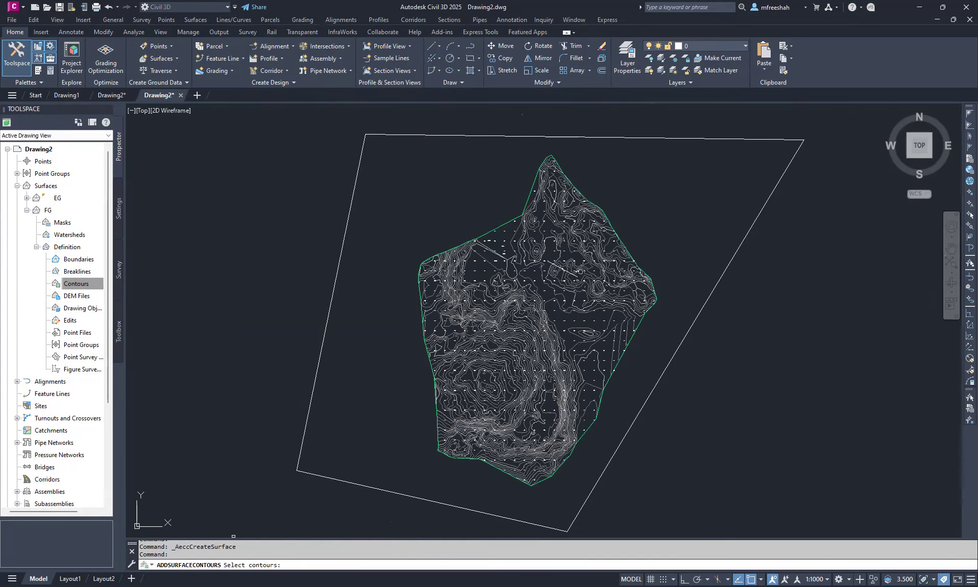
left_click(318, 384)
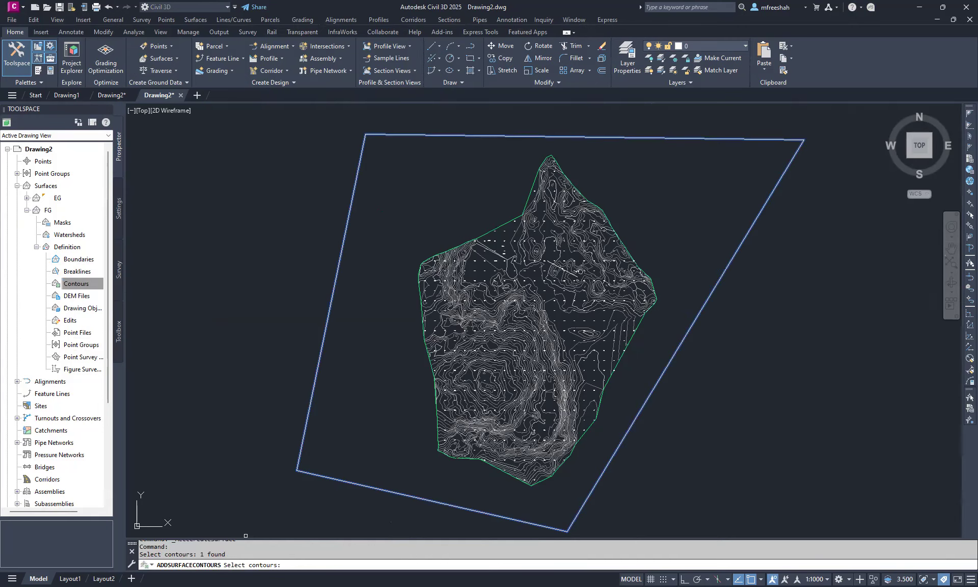
key("Return")
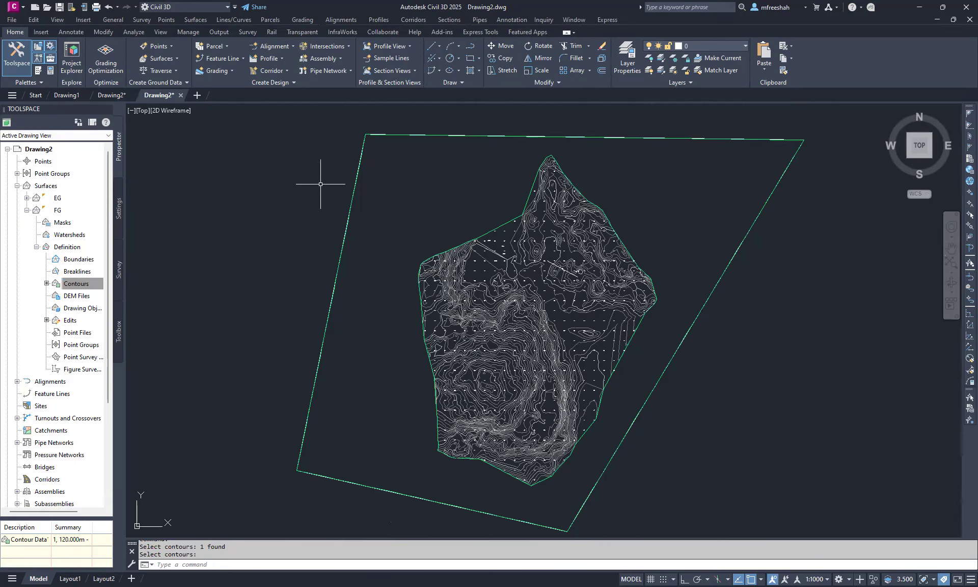
- Open the Volumes Dashboard for the surfaces
left_click(201, 19)
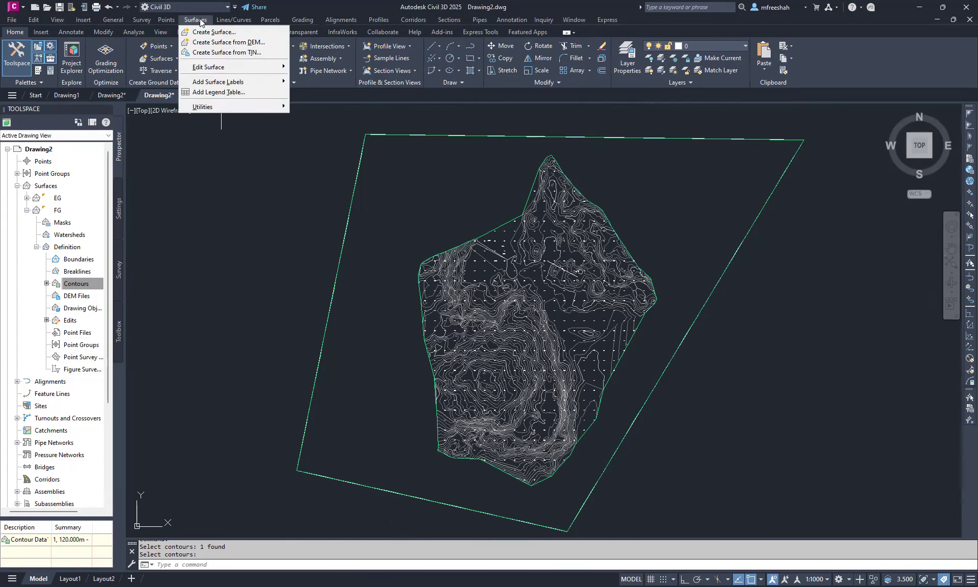
left_click(221, 109)
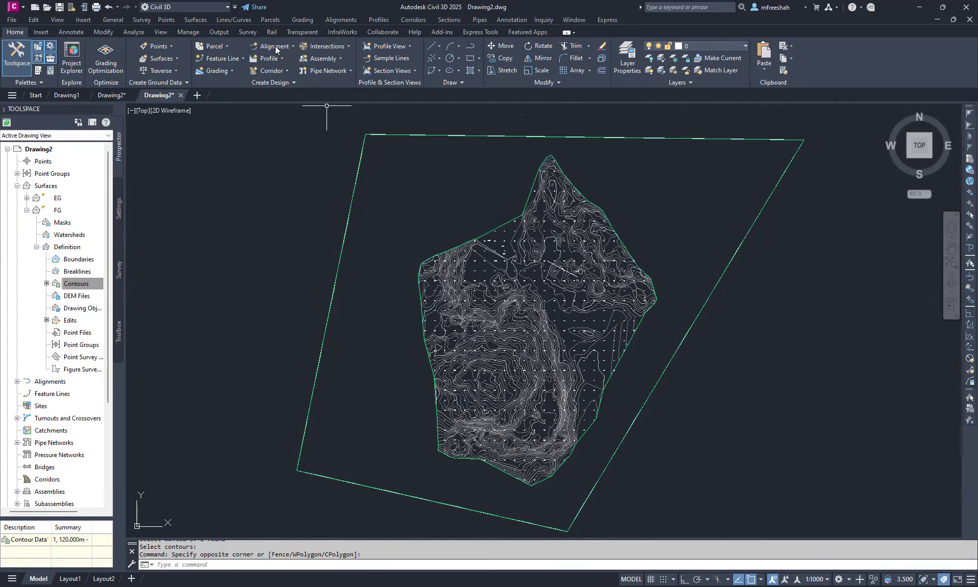
left_click(199, 18)
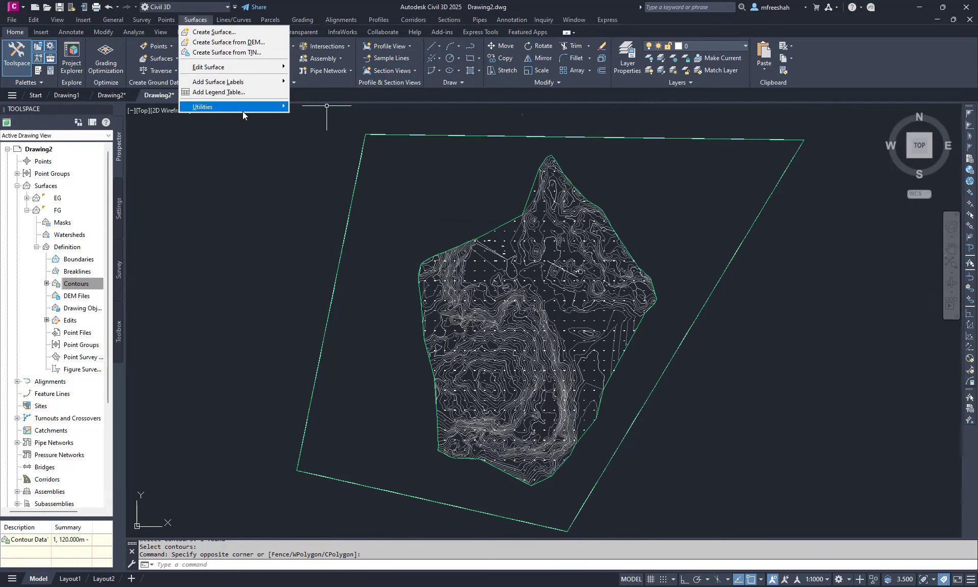
mouse_move(245, 106)
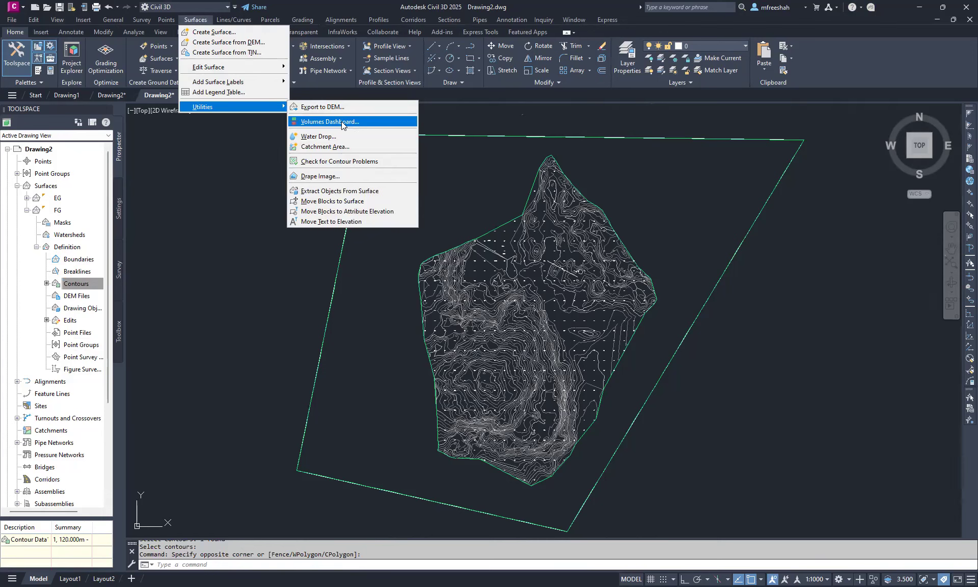
left_click(342, 122)
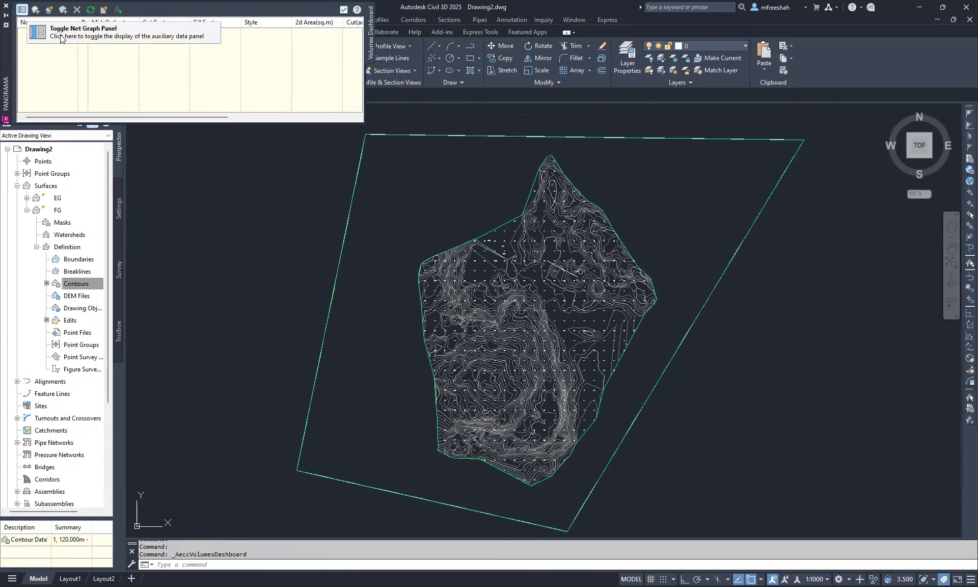
- Start a new TIN volume surface with the default name and contour style, and set EG as its base surface
left_click(49, 11)
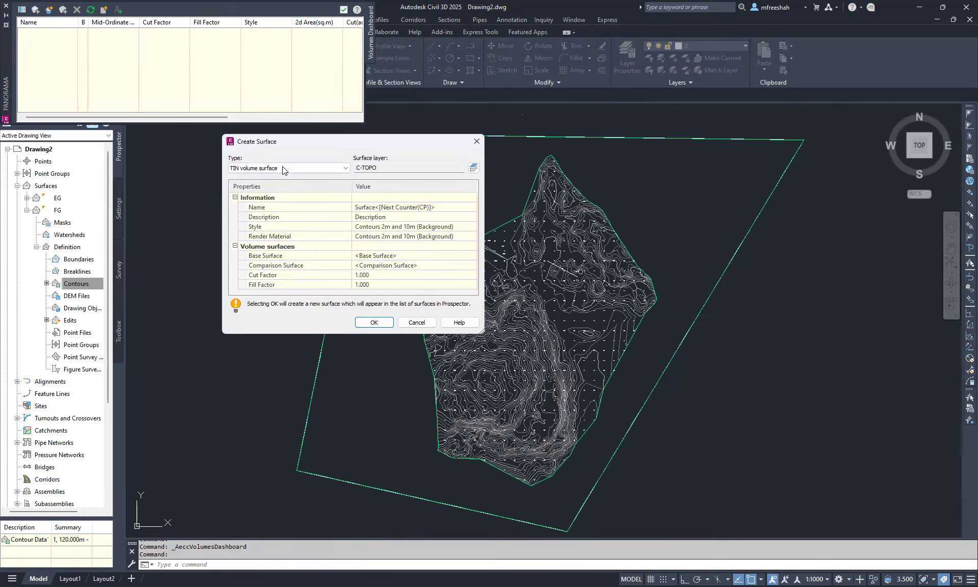
left_click(468, 207)
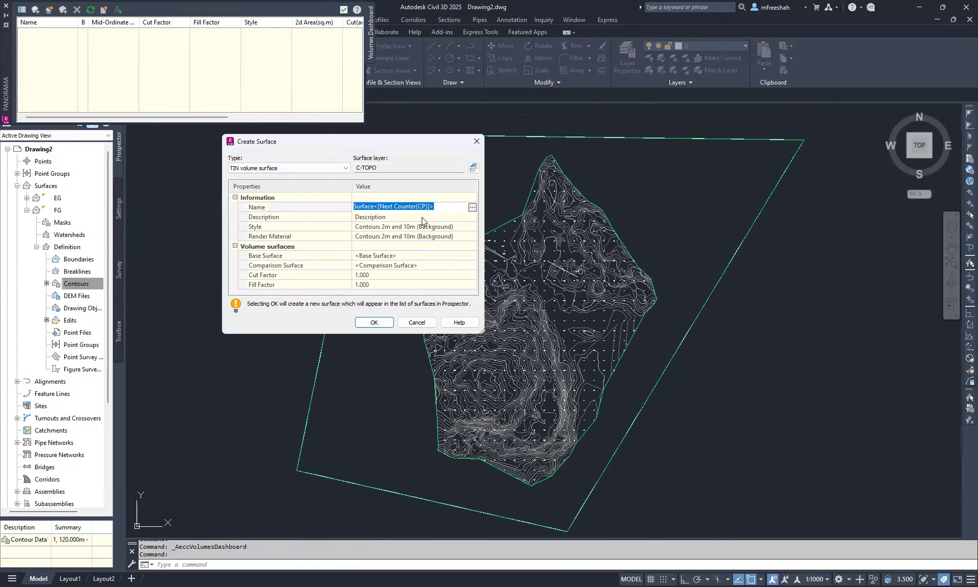
left_click(327, 260)
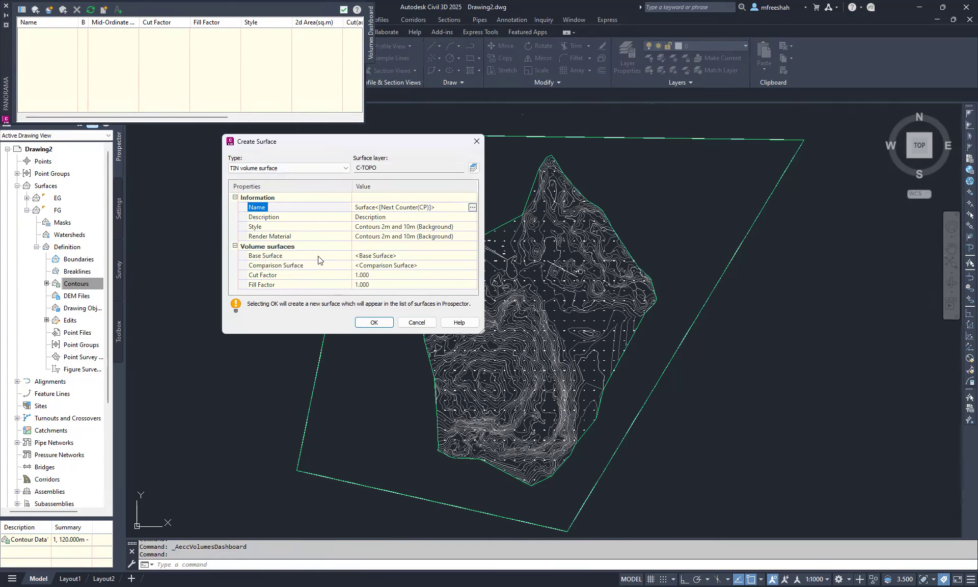
left_click(432, 254)
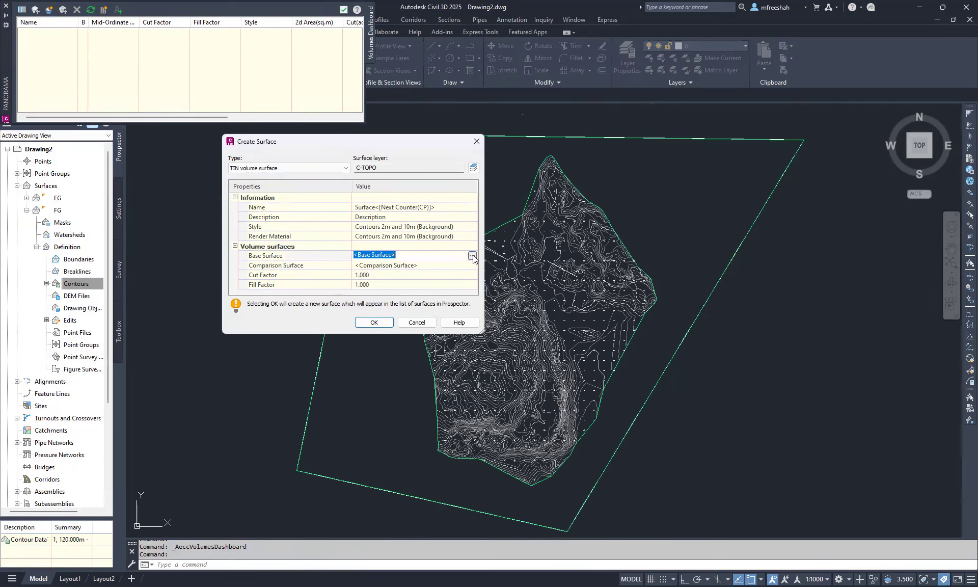
left_click(472, 255)
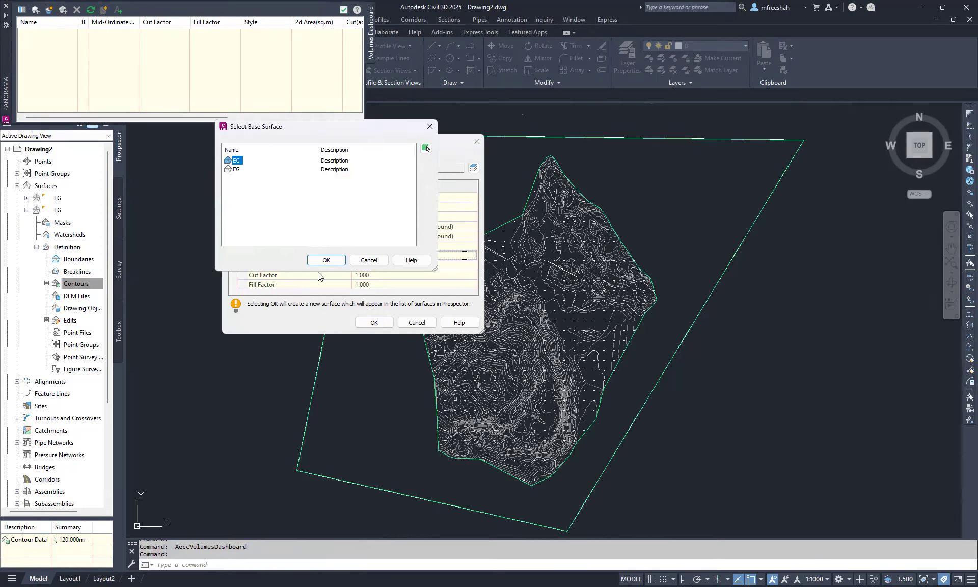
left_click(328, 261)
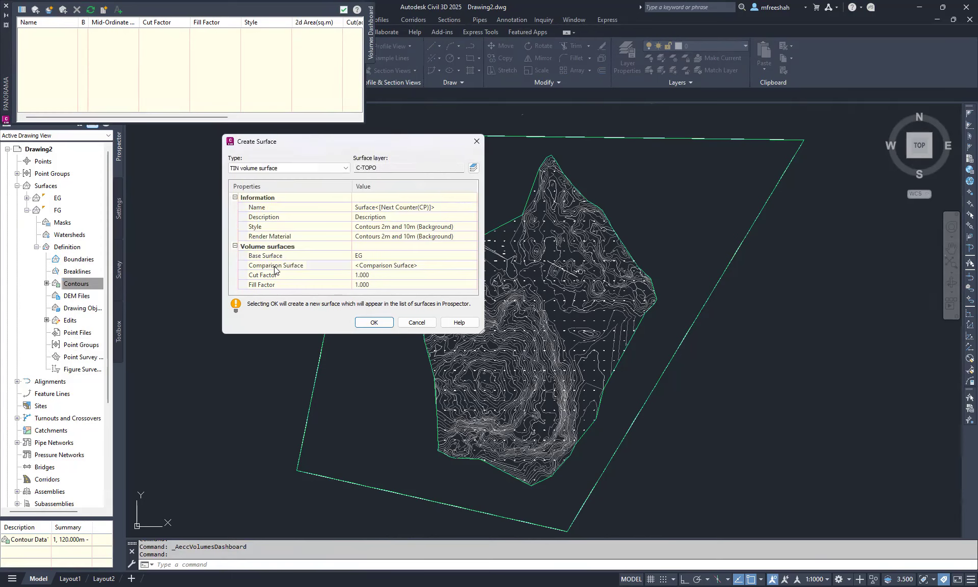
- Set FG as the comparison surface and create the volume surface with cut and fill factors of 1.000
left_click(287, 266)
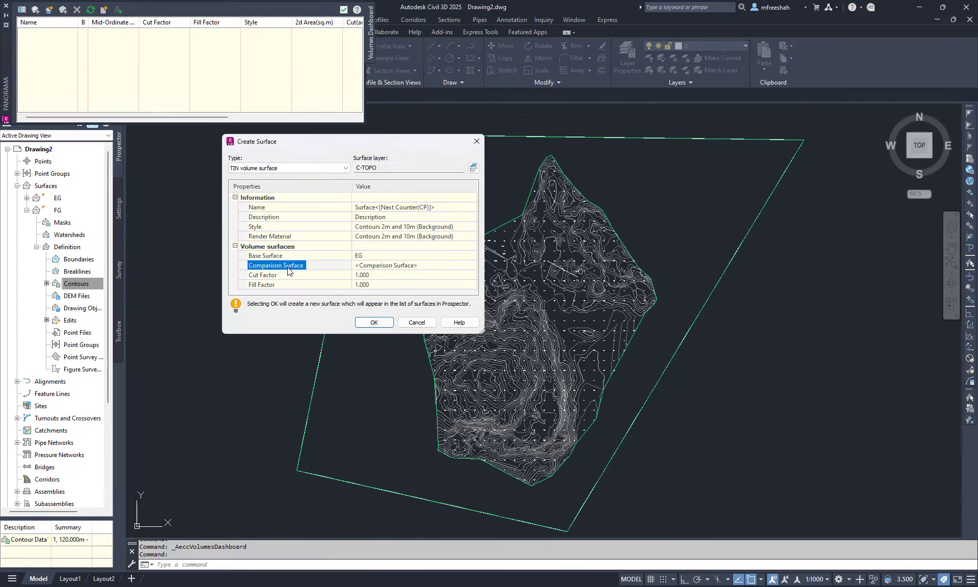
left_click(402, 268)
left_click(472, 265)
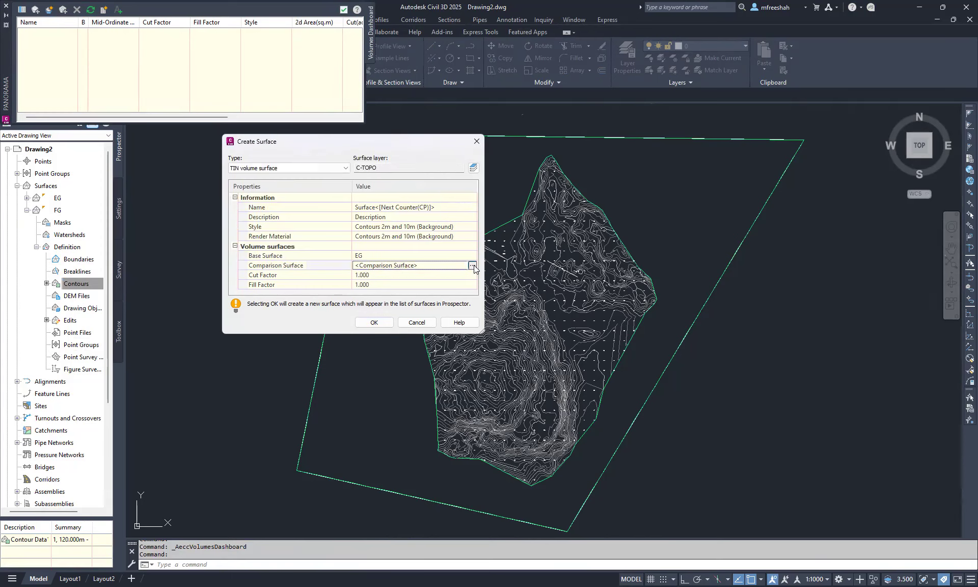
left_click(235, 169)
left_click(315, 261)
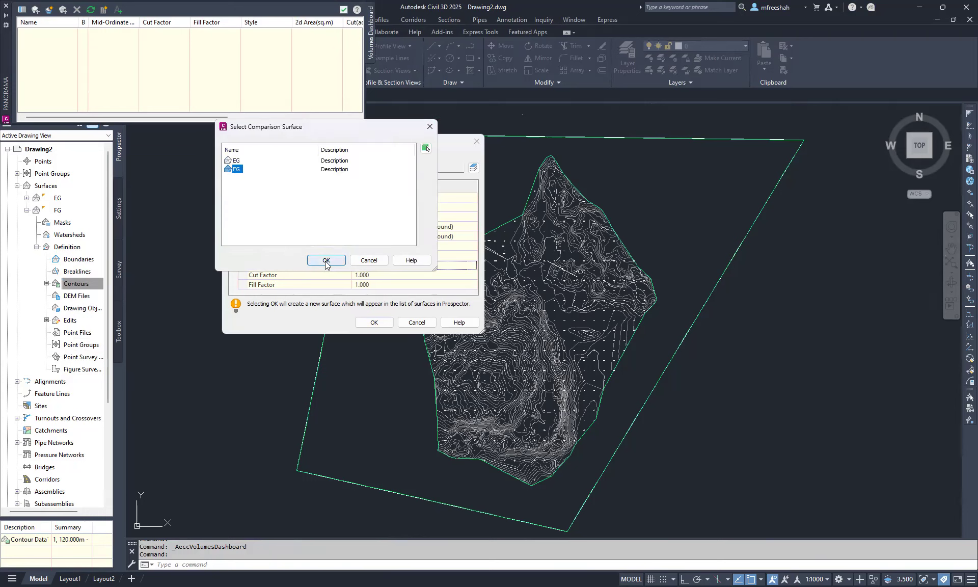
left_click(369, 328)
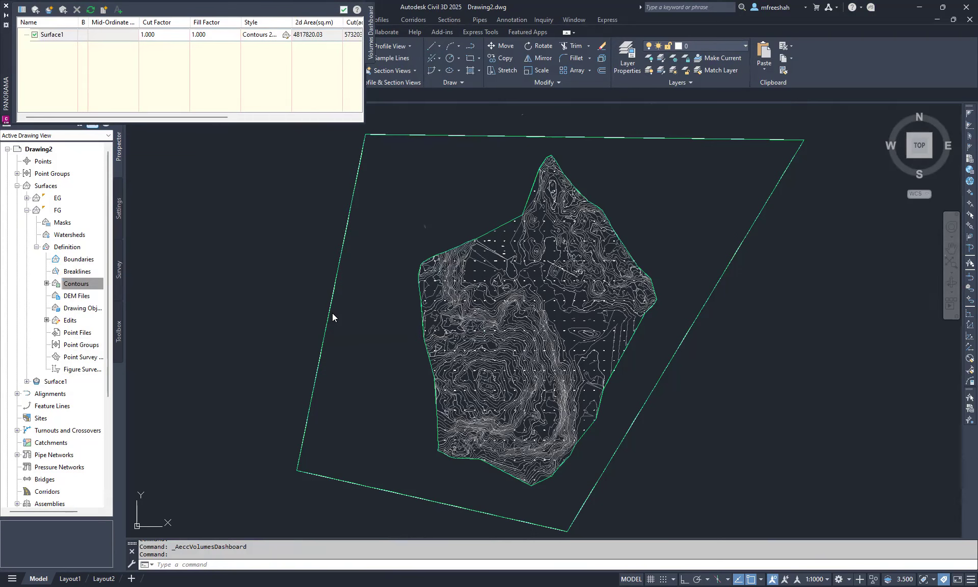
- Review the volume surface's 2D area, adjusted cut, fill and net volumes and net graph, and close the Volumes Dashboard
left_click_drag(122, 118, 213, 115)
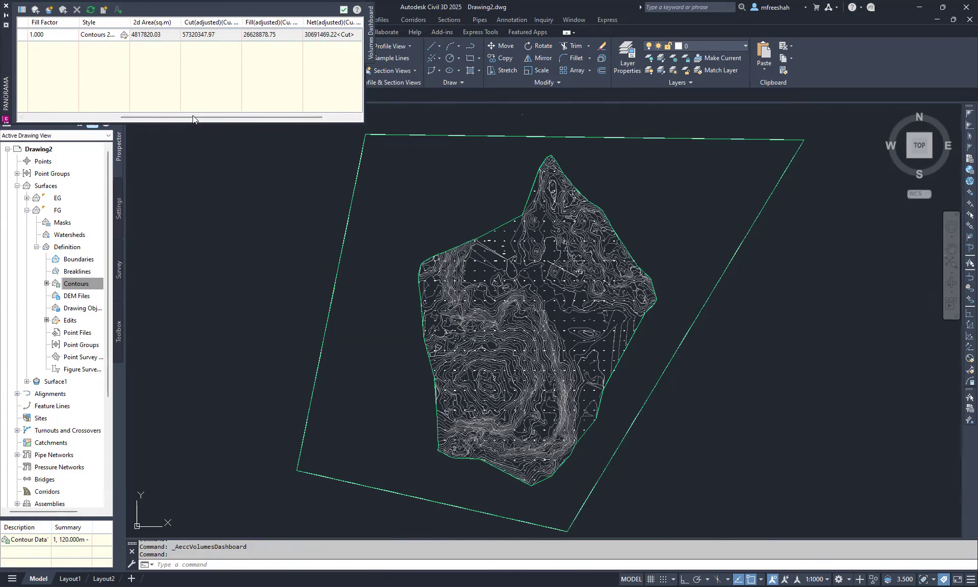
left_click_drag(212, 117, 263, 113)
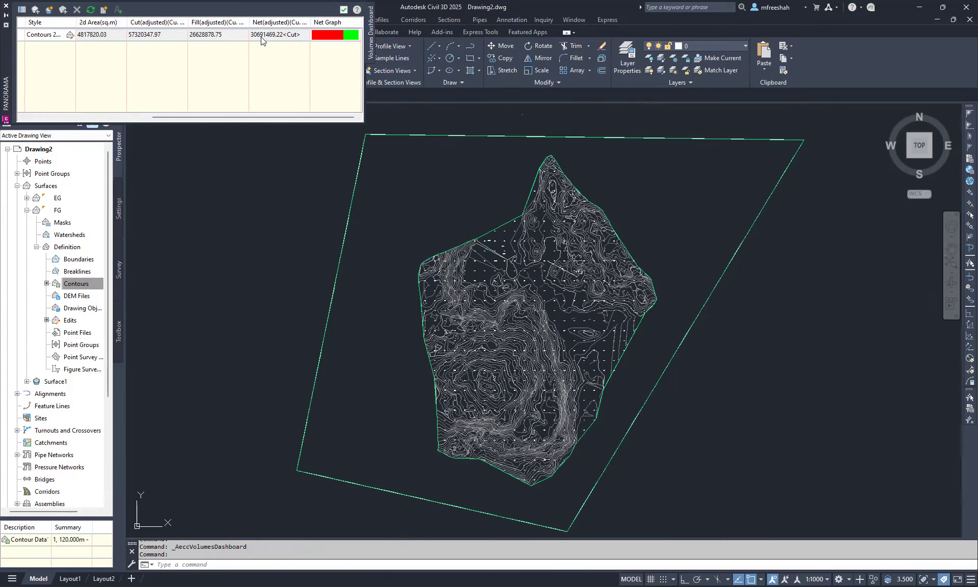
mouse_move(248, 113)
left_mouse_down()
mouse_move(170, 112)
mouse_move(243, 106)
left_mouse_up()
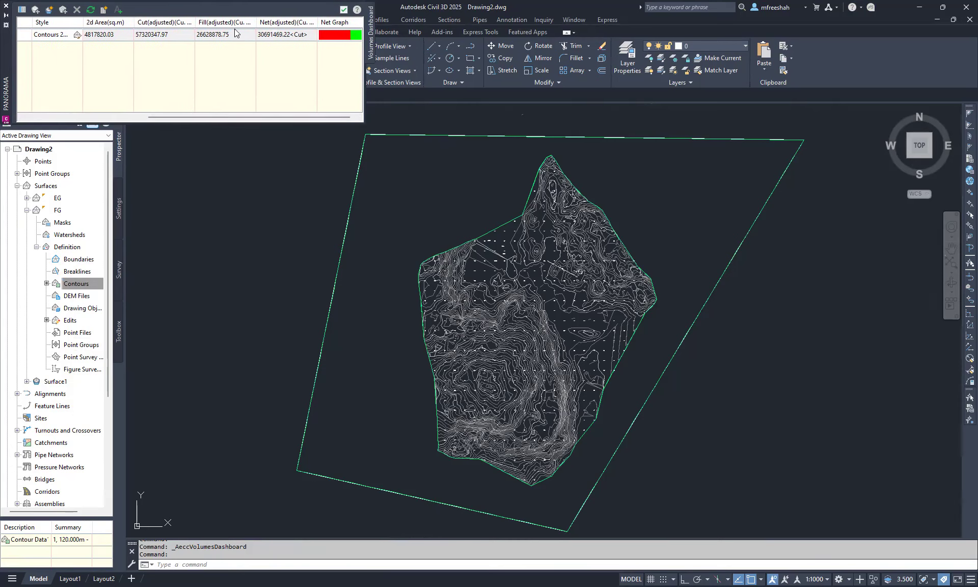
left_click_drag(237, 115, 135, 121)
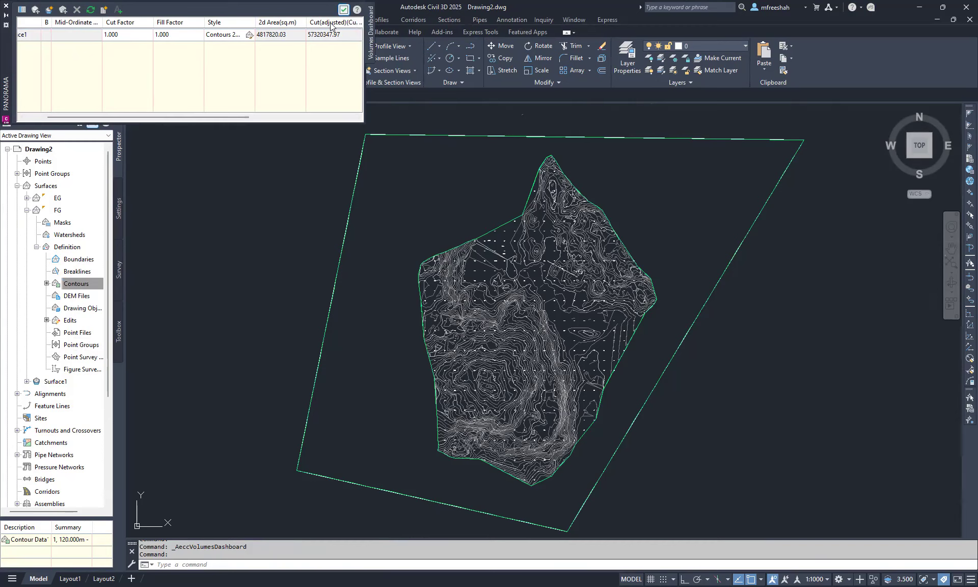
left_click(344, 9)
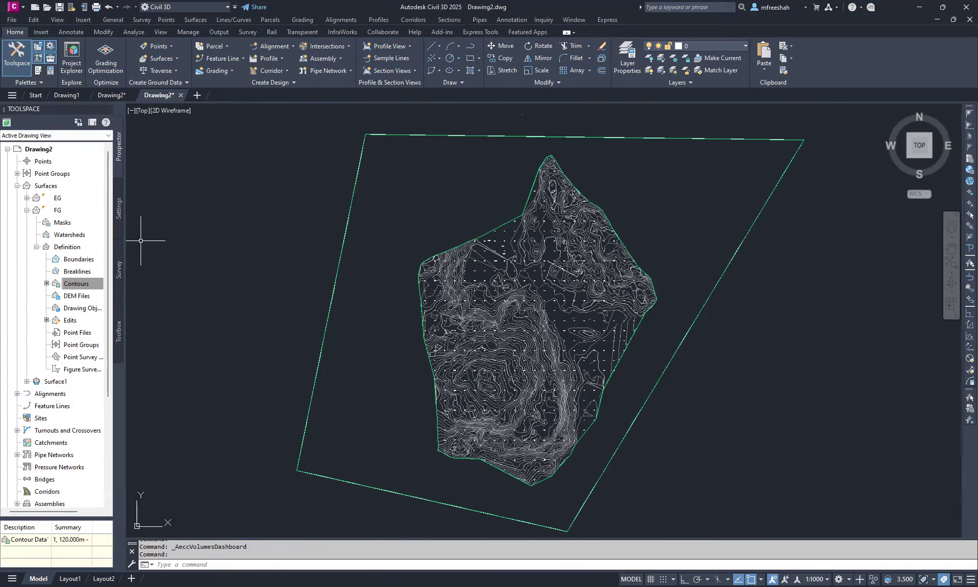
- Expand the new volume surface and its definition in the drawing's surface list
scroll(84, 290, "down", 1)
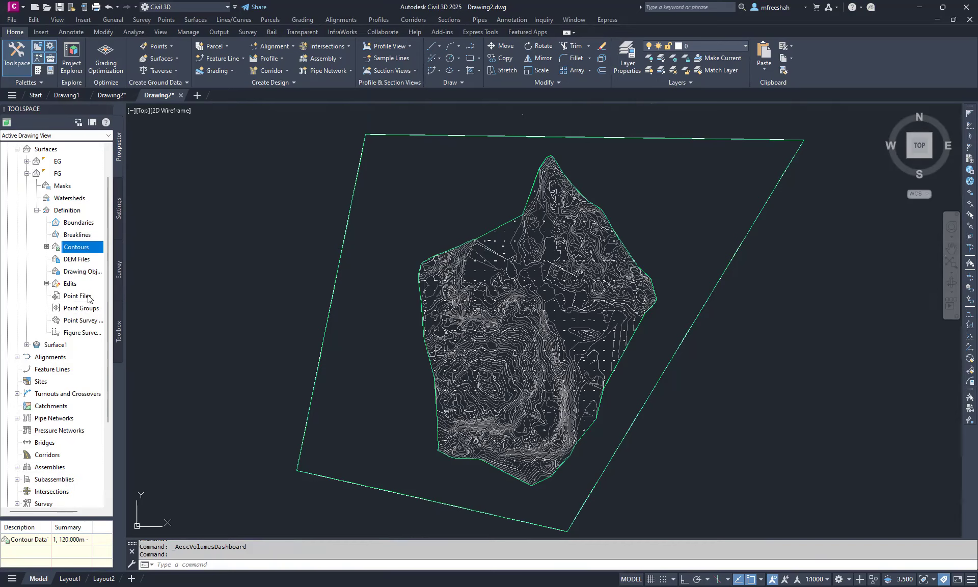
left_click(26, 344)
left_click(36, 381)
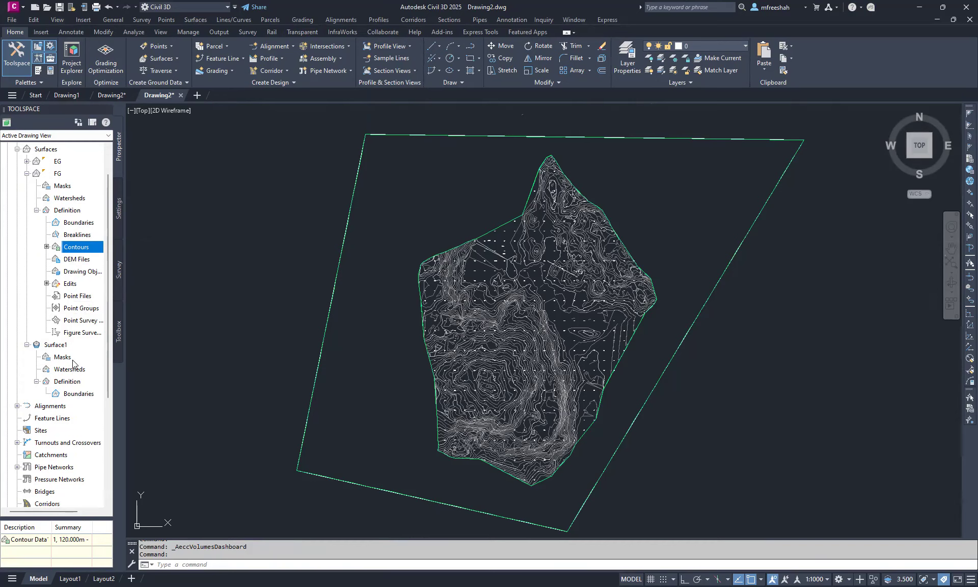
left_click(117, 344)
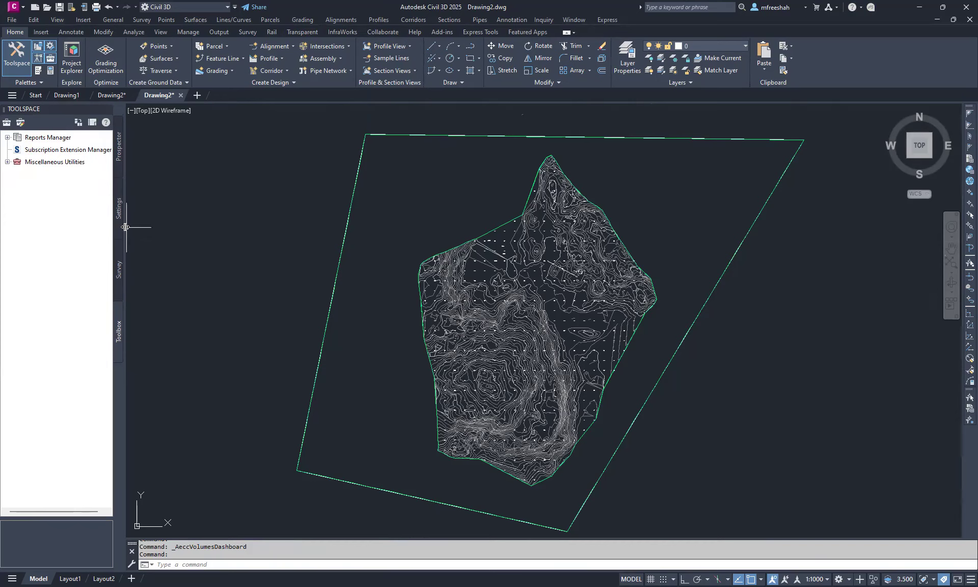
left_click(7, 162)
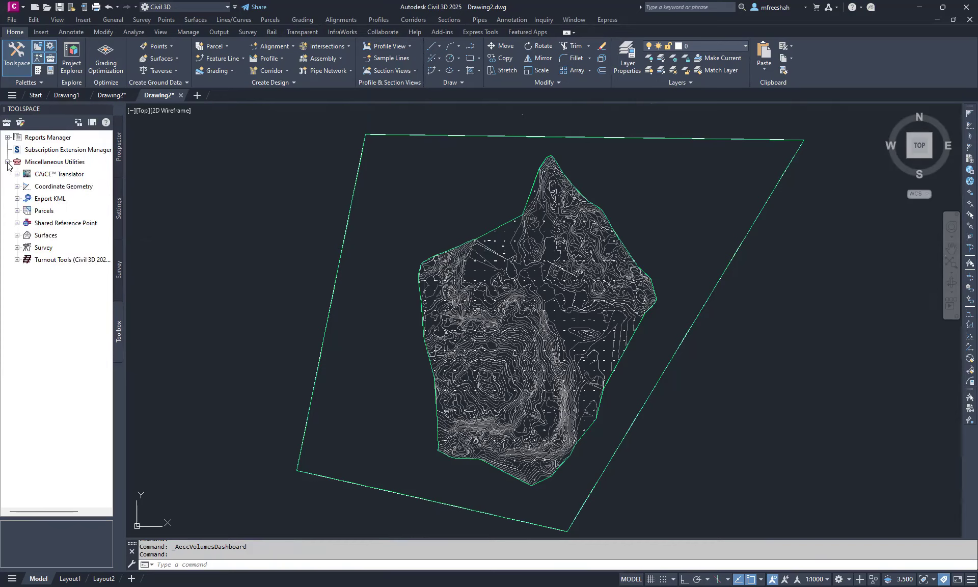
left_click(7, 162)
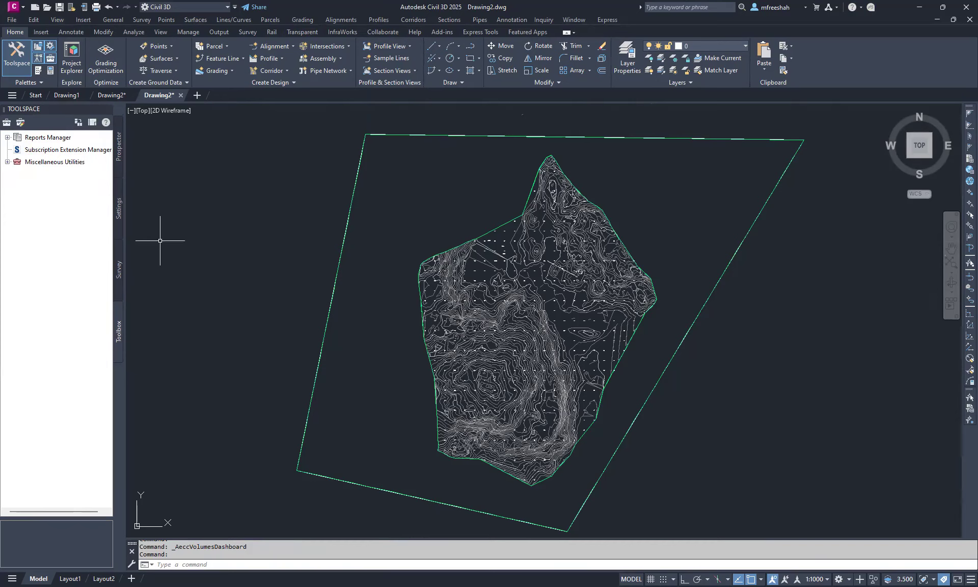
left_click(118, 204)
left_click(114, 182)
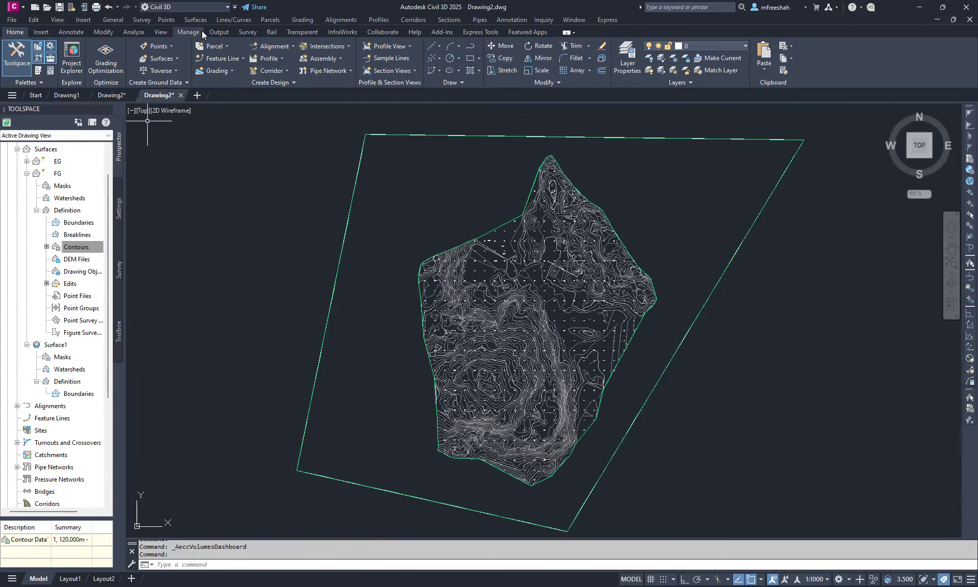
left_click(191, 19)
left_click(190, 20)
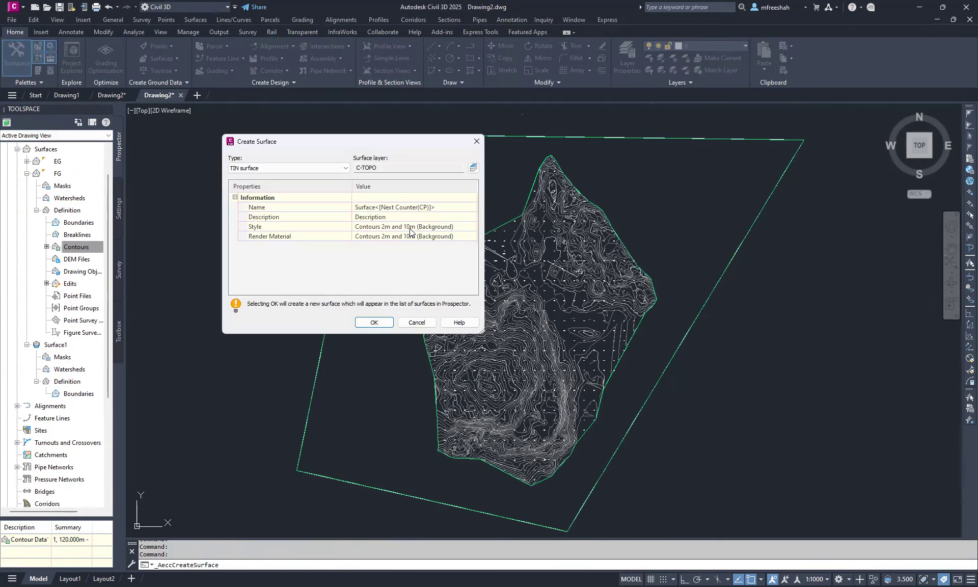
left_click(423, 323)
- Reopen the Volumes Dashboard and examine the cut, fill and net volumes of the volume surface again
left_click(196, 20)
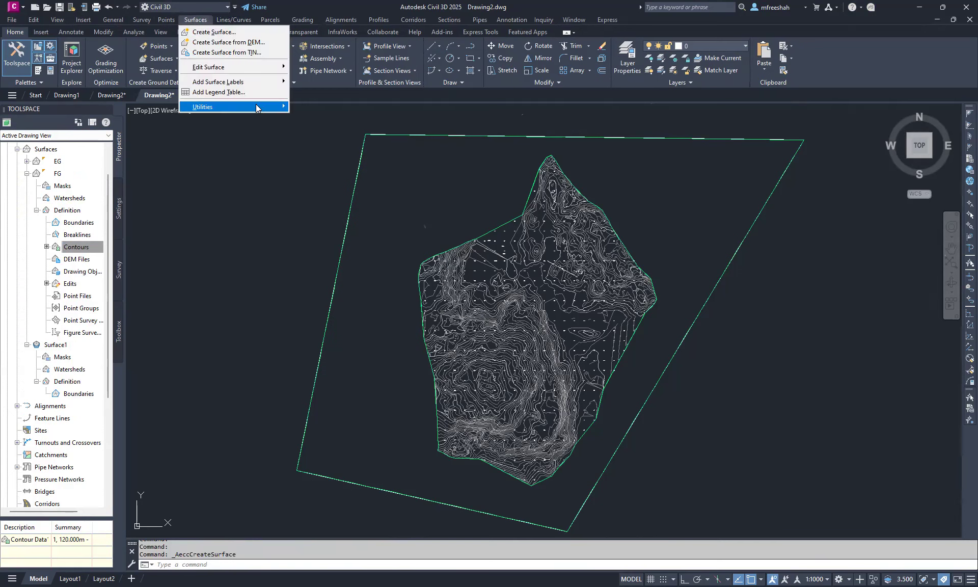
mouse_move(277, 108)
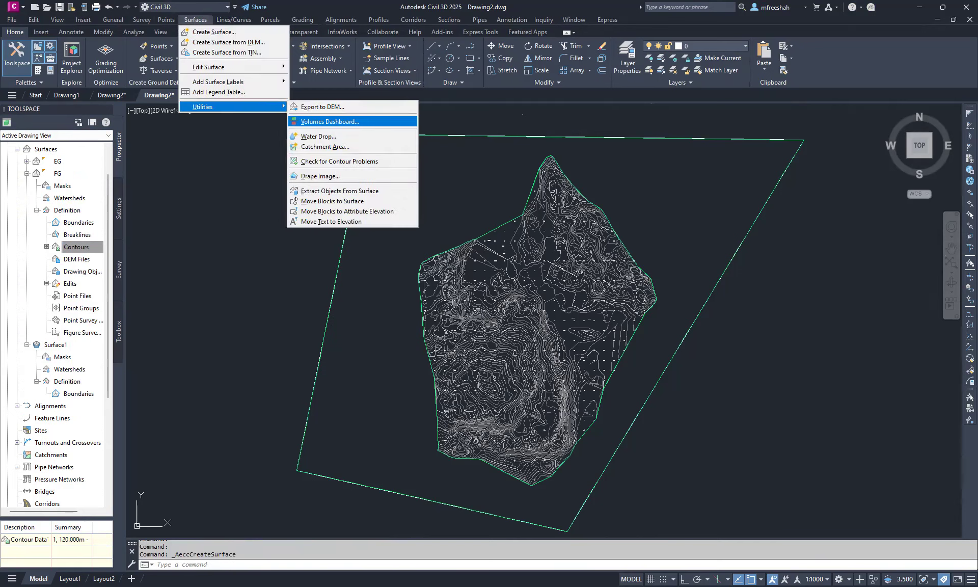
key("Return")
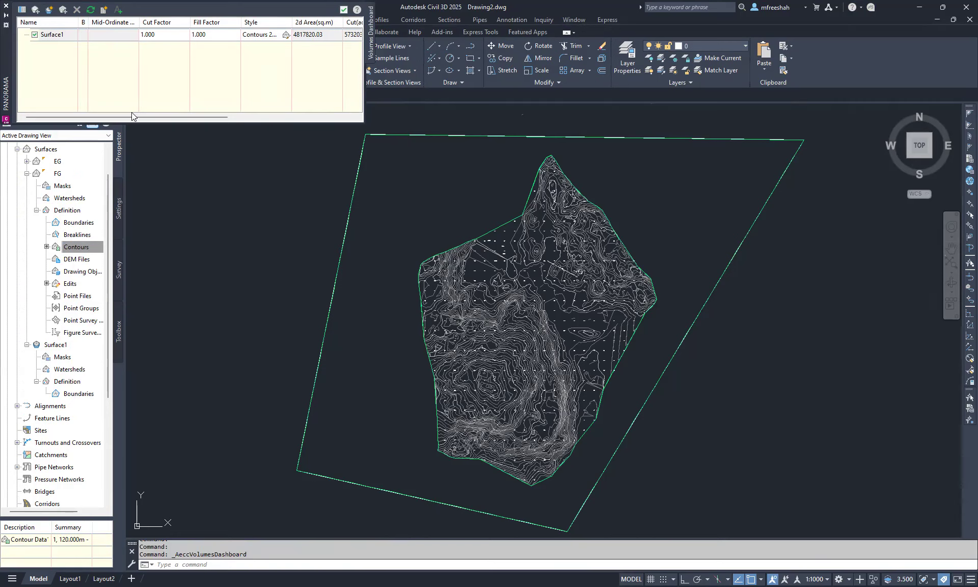
left_click_drag(142, 117, 271, 117)
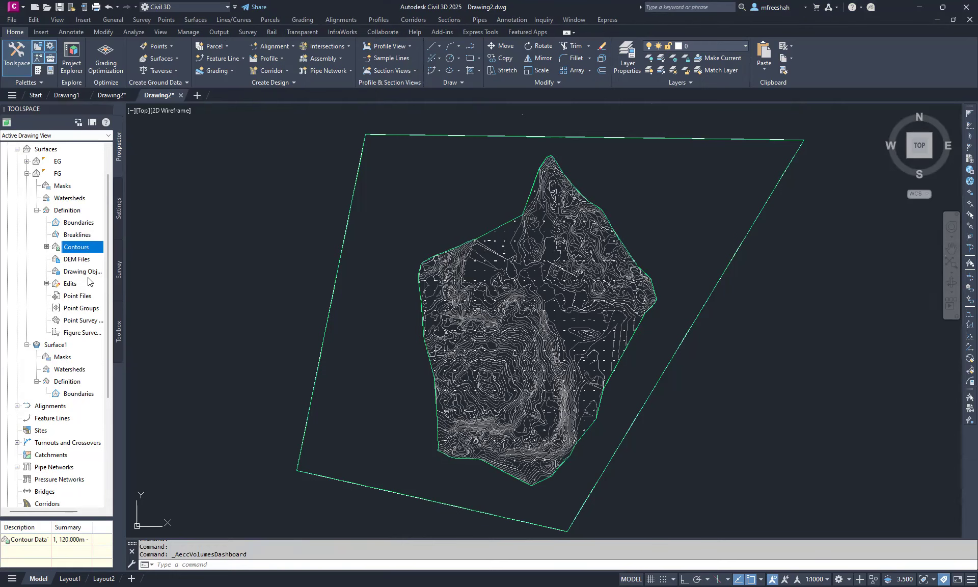
- Collapse the FG surface and its definition in the surface list
left_click(36, 210)
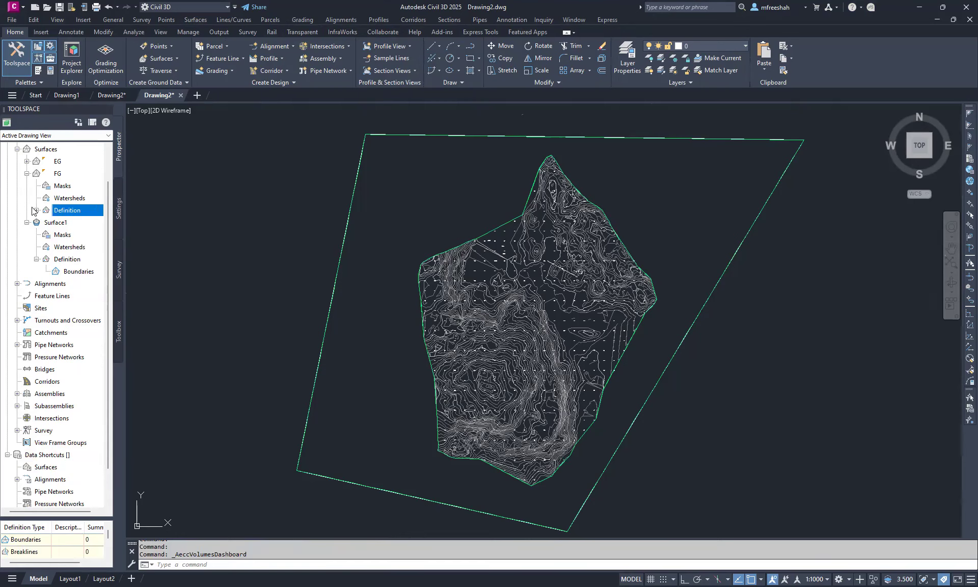
left_click(27, 173)
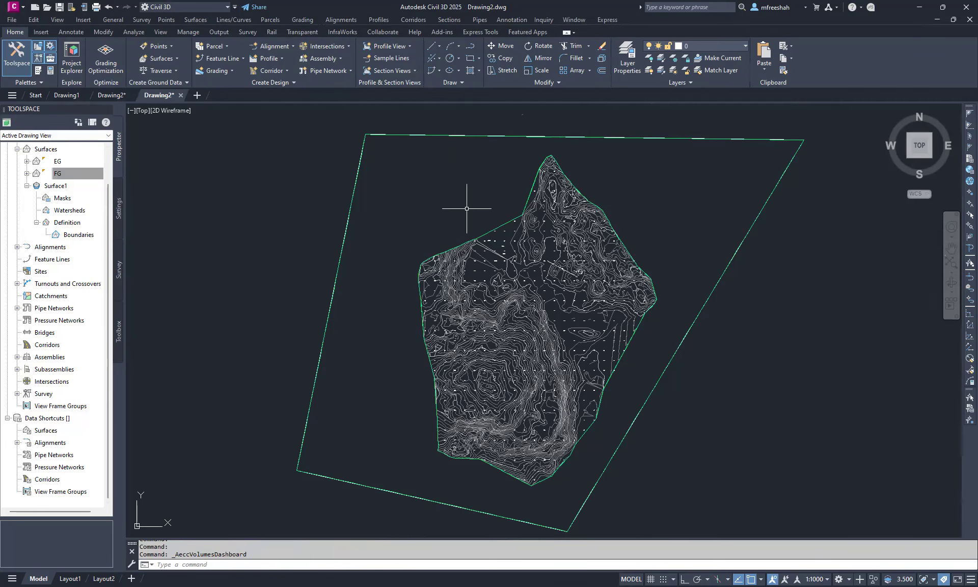
scroll(514, 296, "up", 5)
scroll(513, 295, "down", 5)
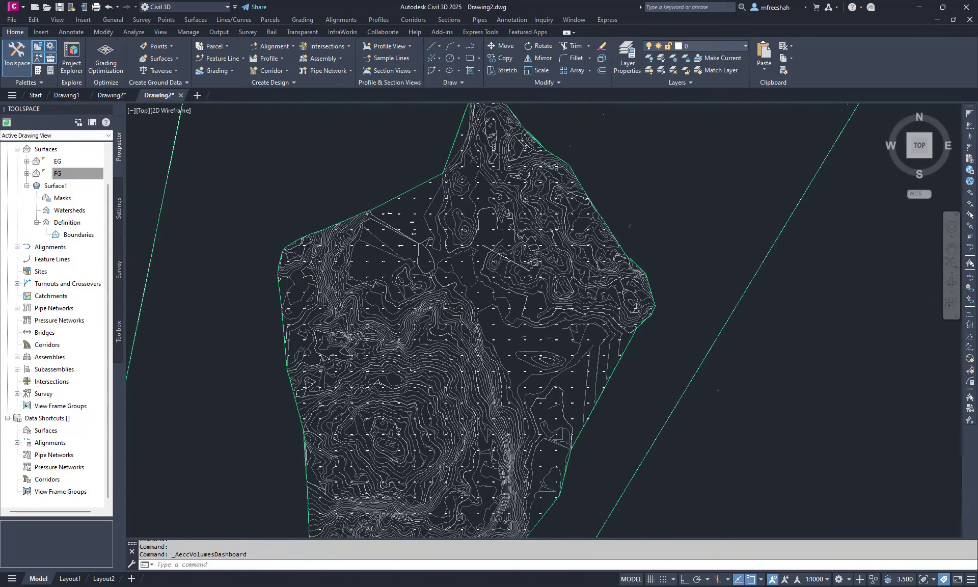
scroll(524, 255, "up", 10)
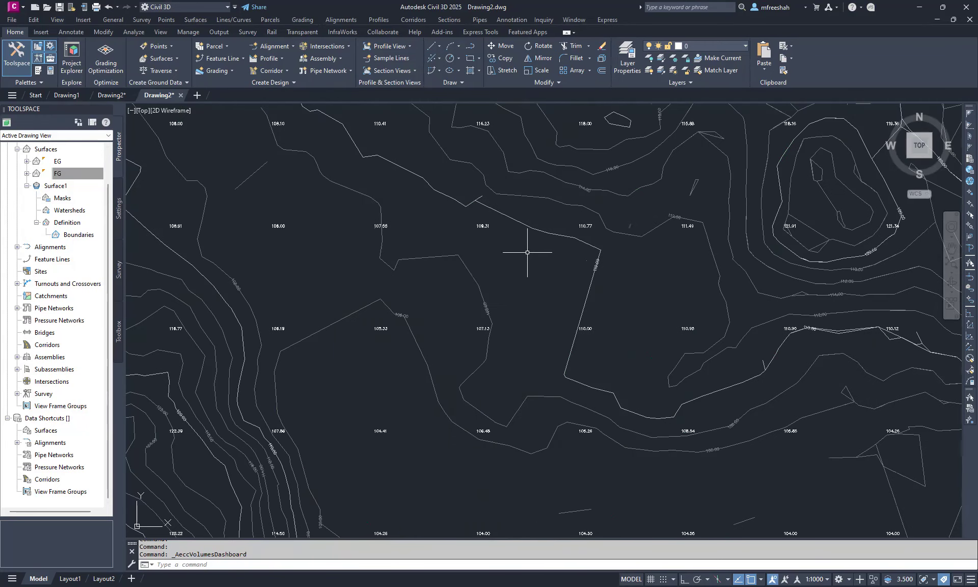
left_click(199, 21)
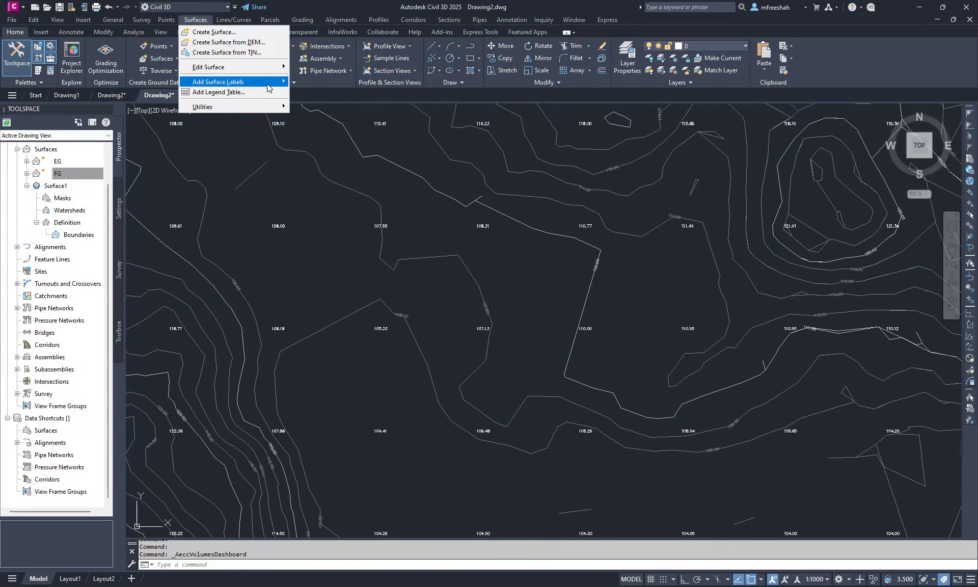
mouse_move(268, 88)
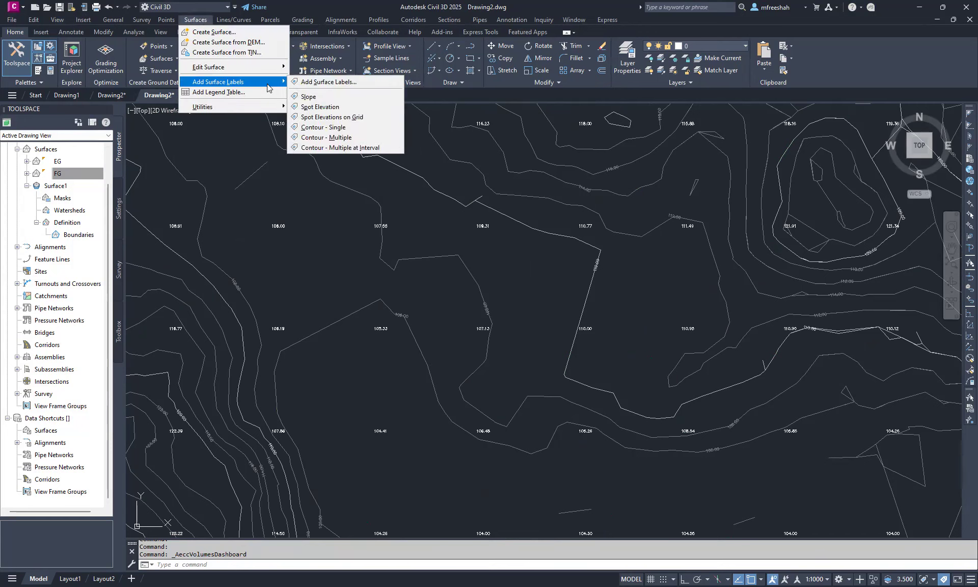
mouse_move(264, 107)
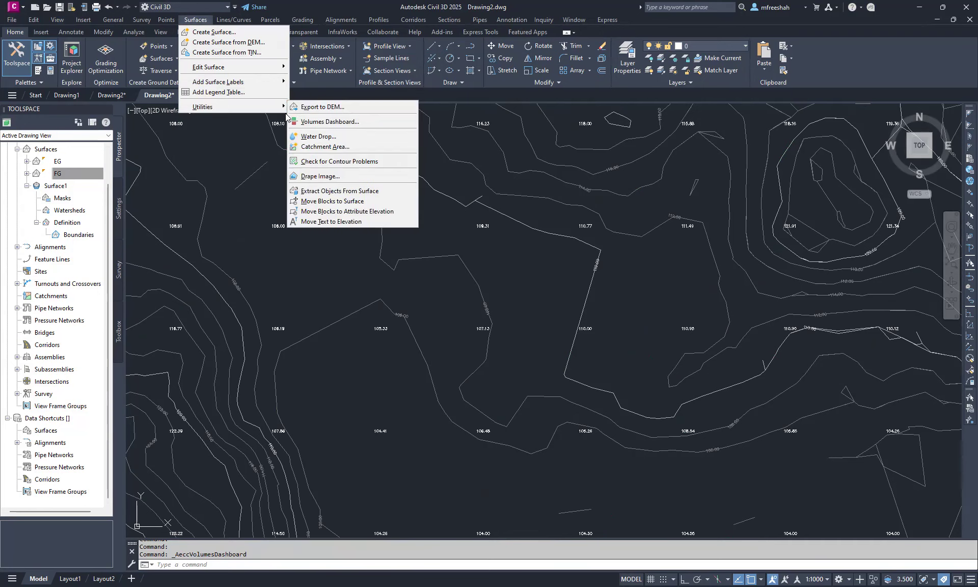
left_click(326, 138)
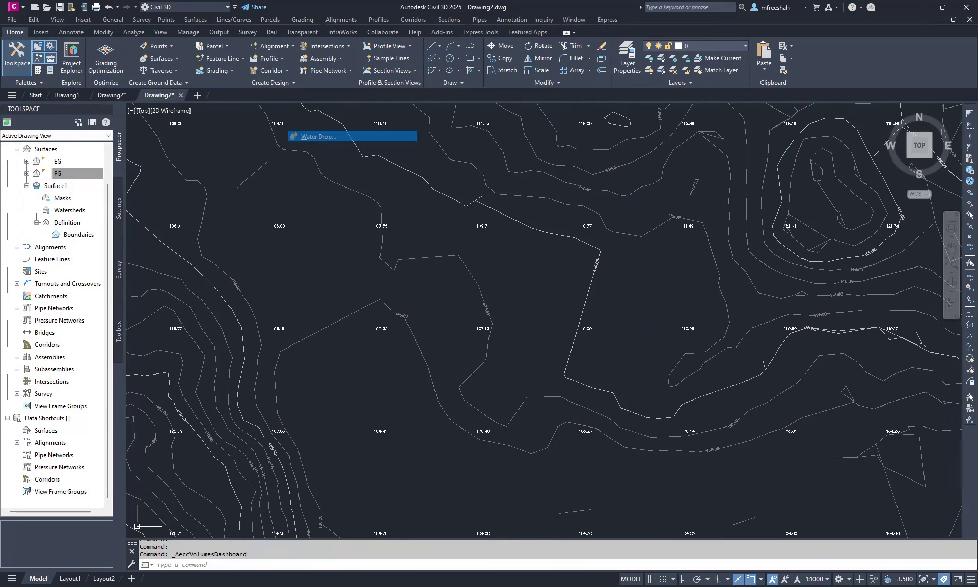
key("Escape")
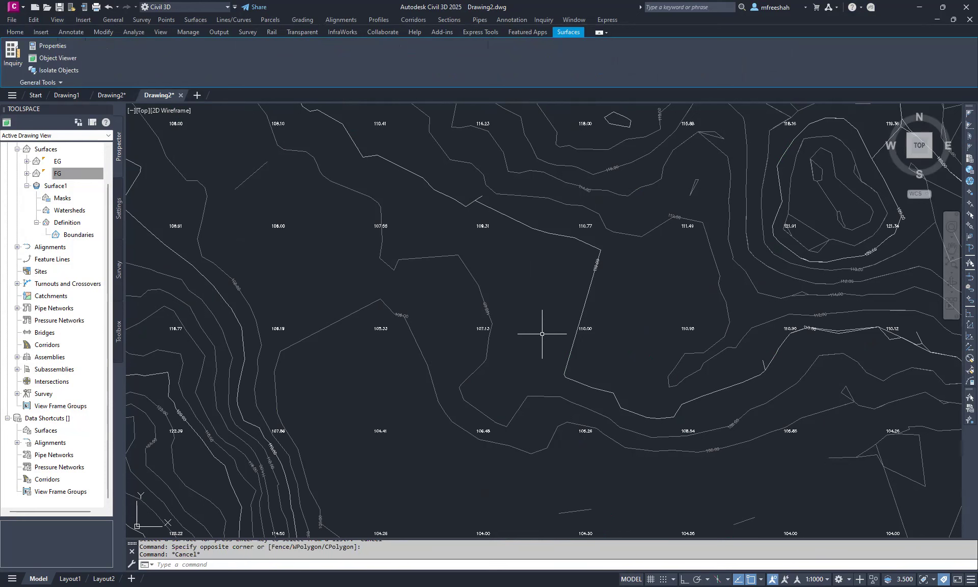
- Erase the FG surface and the outer boundary line around the site from the drawing
scroll(550, 259, "down", 10)
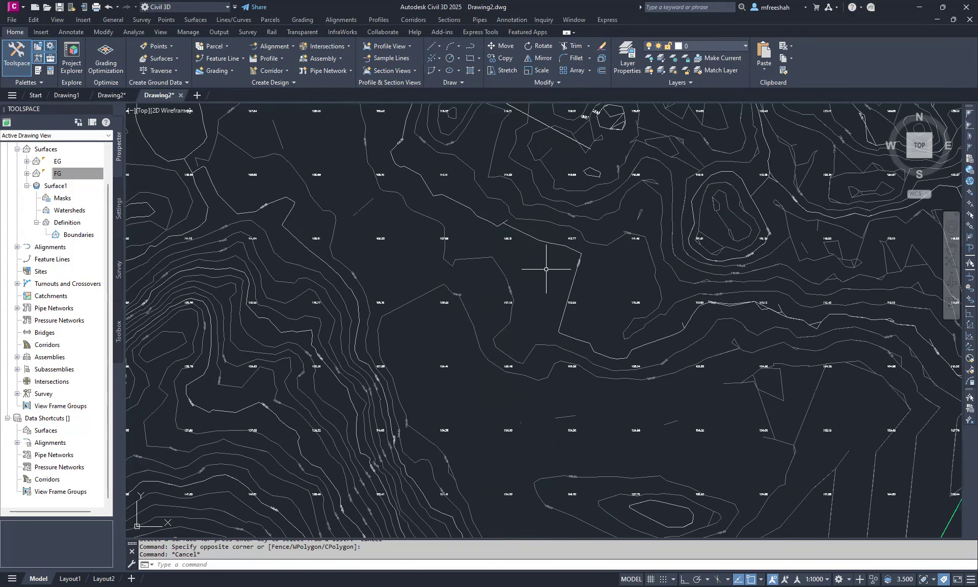
left_click(652, 316)
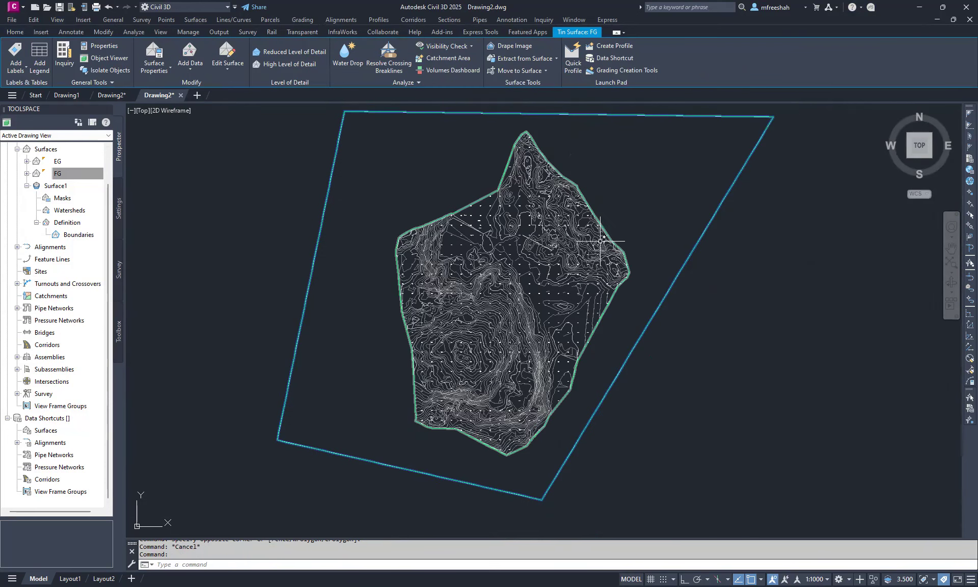
left_click(26, 174)
left_click(36, 210)
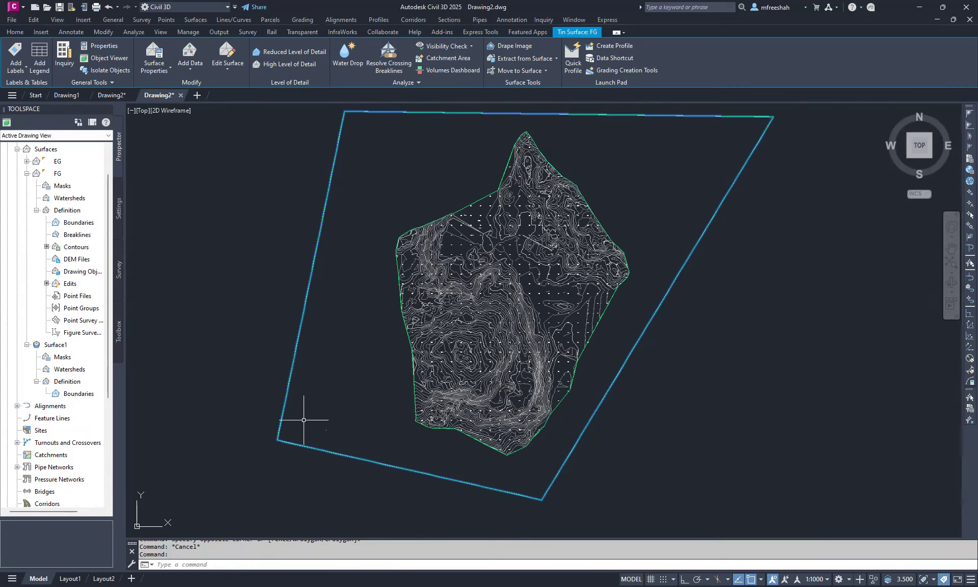
key("Delete")
left_click(293, 360)
key("Delete")
- Run Water Drop on Surface1 with 2D polyline paths on layer 0 and no start marker, tracing flow paths around the small closed contours
scroll(514, 260, "up", 6)
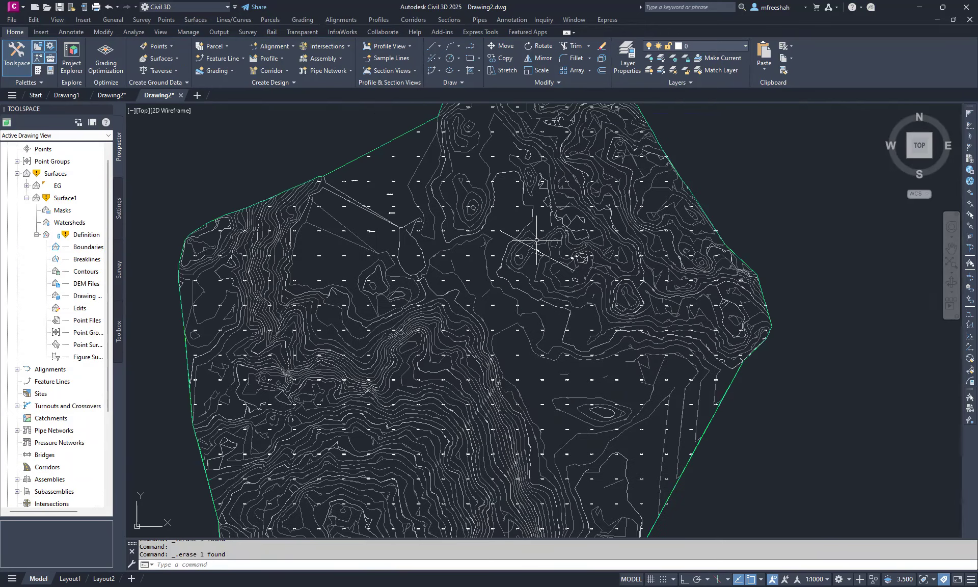
scroll(478, 285, "up", 4)
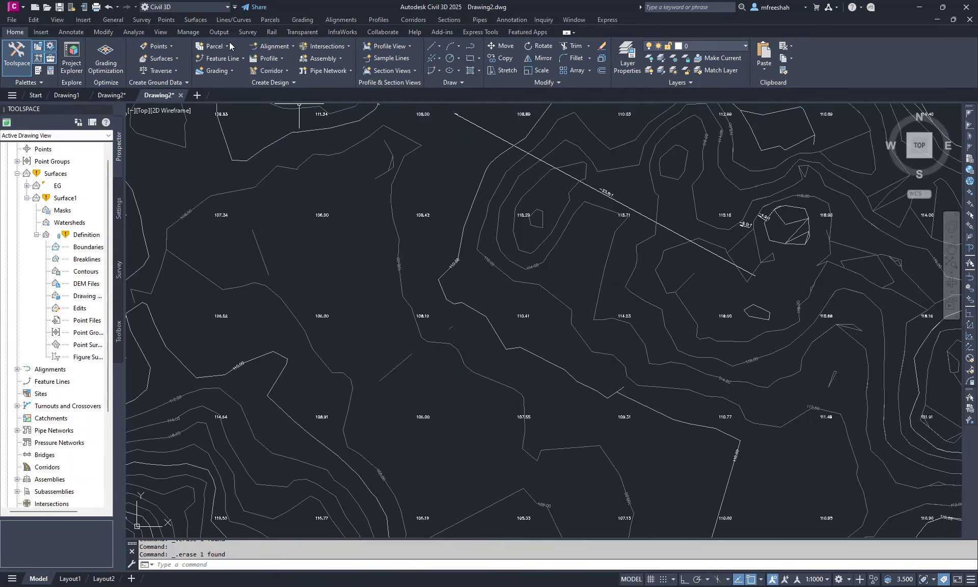
left_click(200, 22)
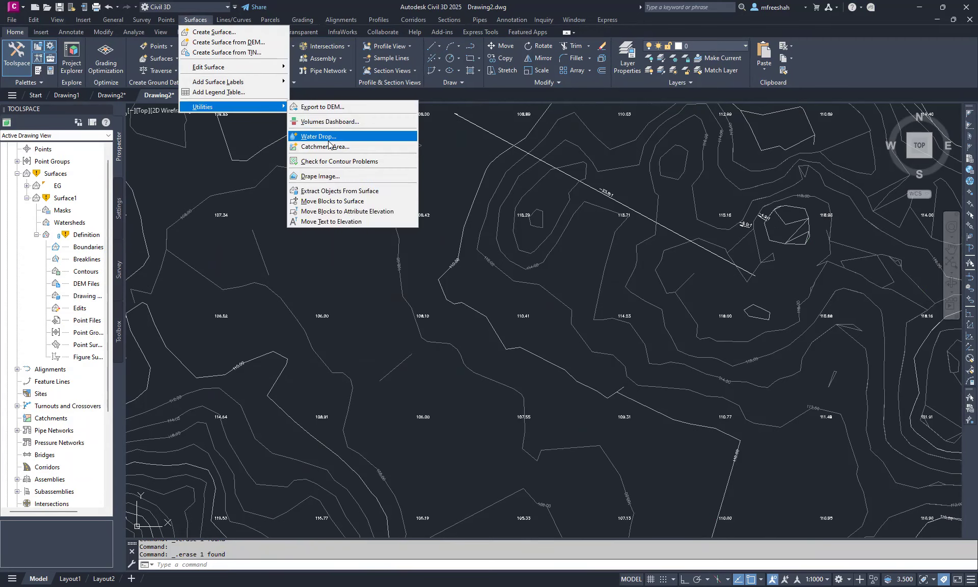
left_click(328, 136)
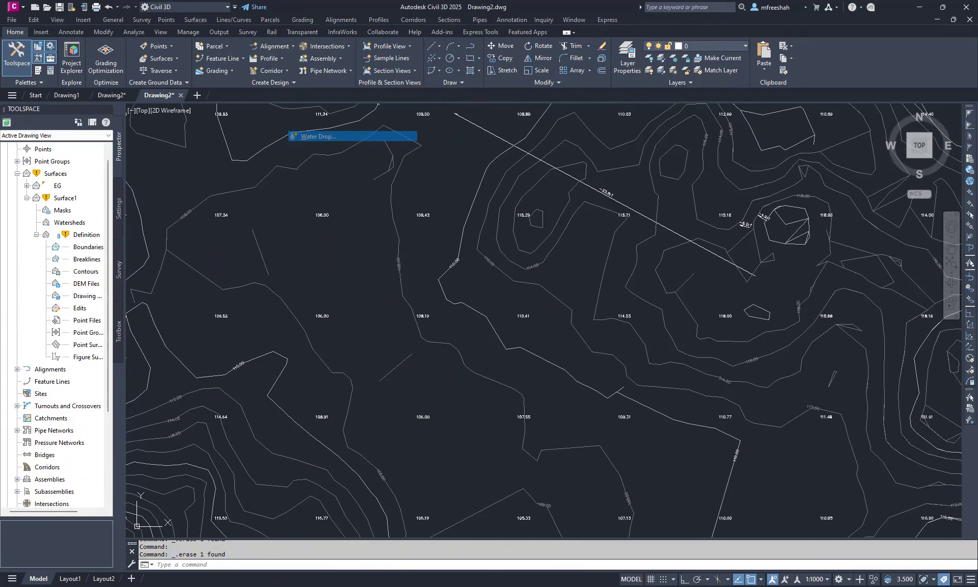
left_click(306, 250)
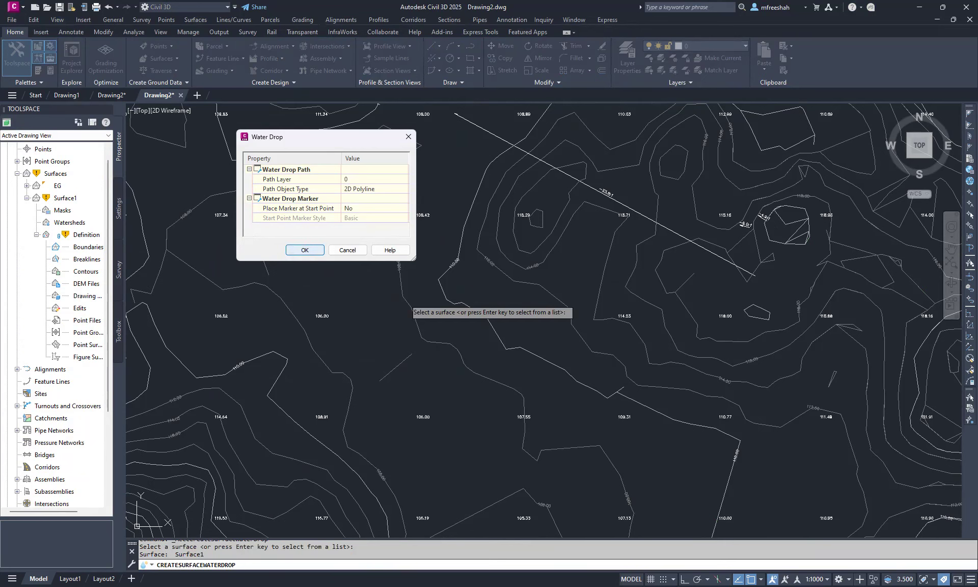
scroll(465, 243, "up", 6)
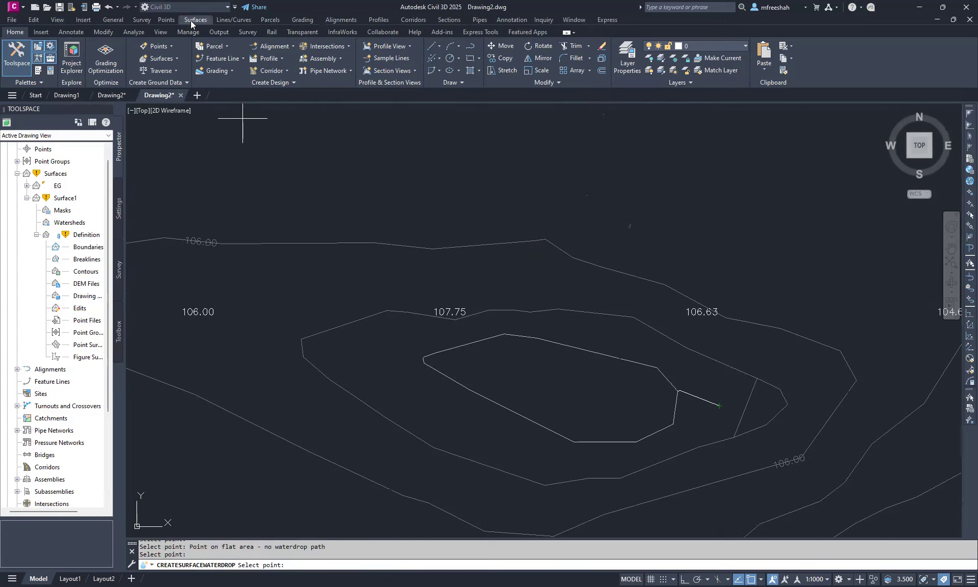
left_click(196, 20)
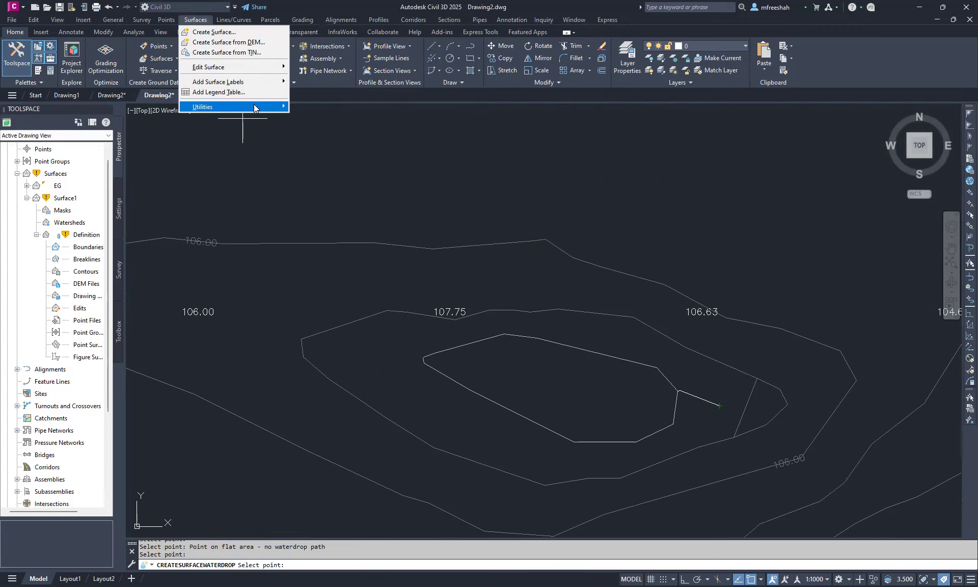
mouse_move(258, 107)
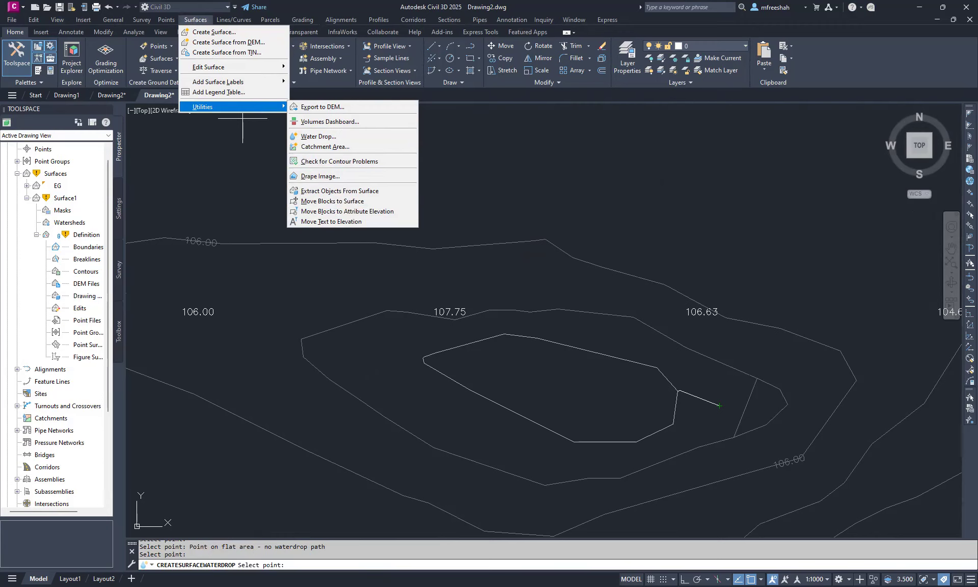
key("Escape")
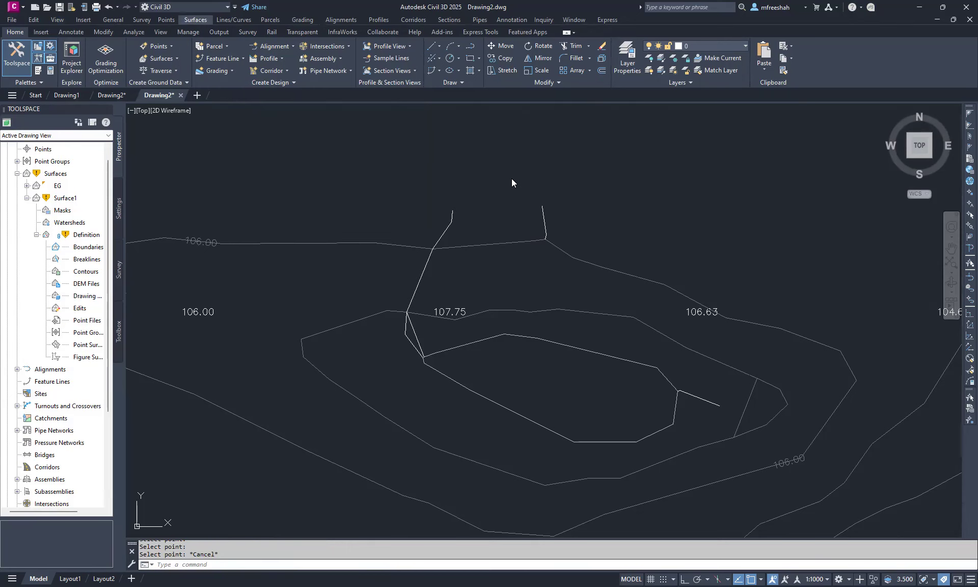
scroll(498, 205, "down", 5)
scroll(583, 266, "down", 3)
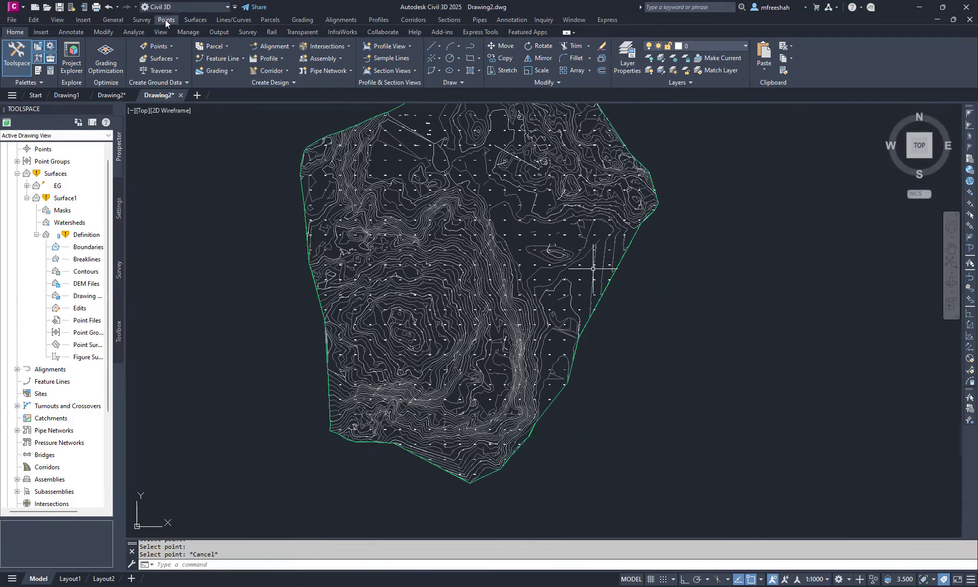
left_click(204, 20)
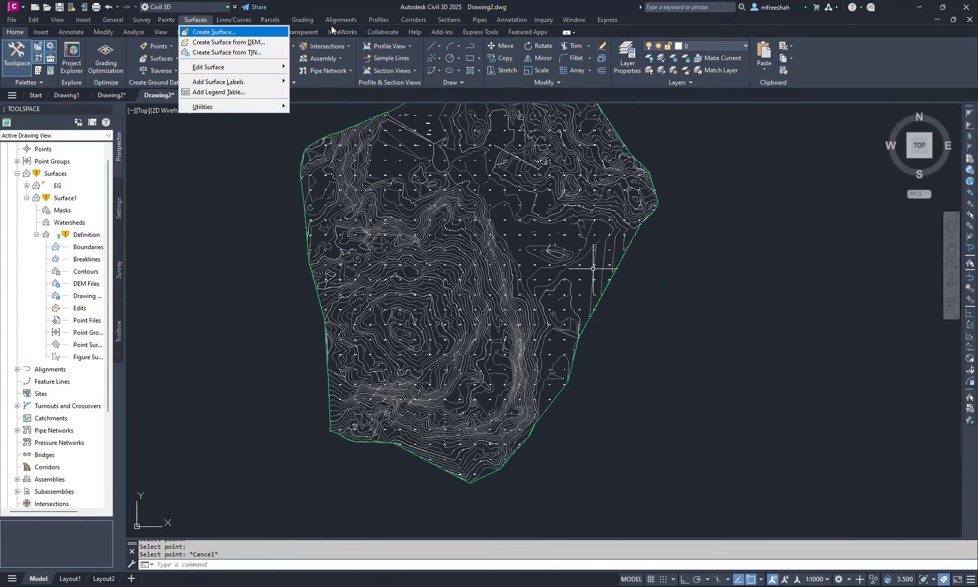
mouse_move(347, 20)
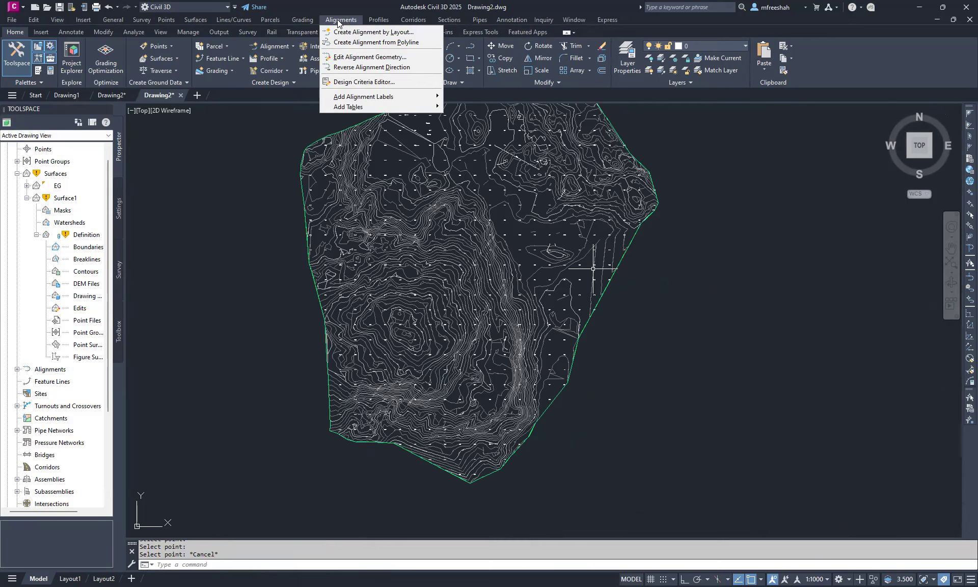
key("Left")
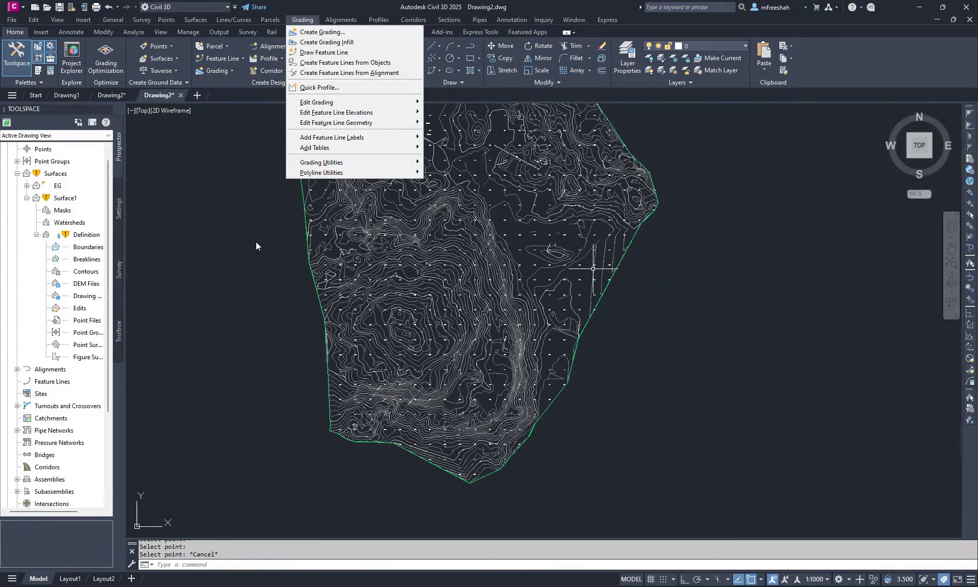
left_click(300, 234)
key("Escape")
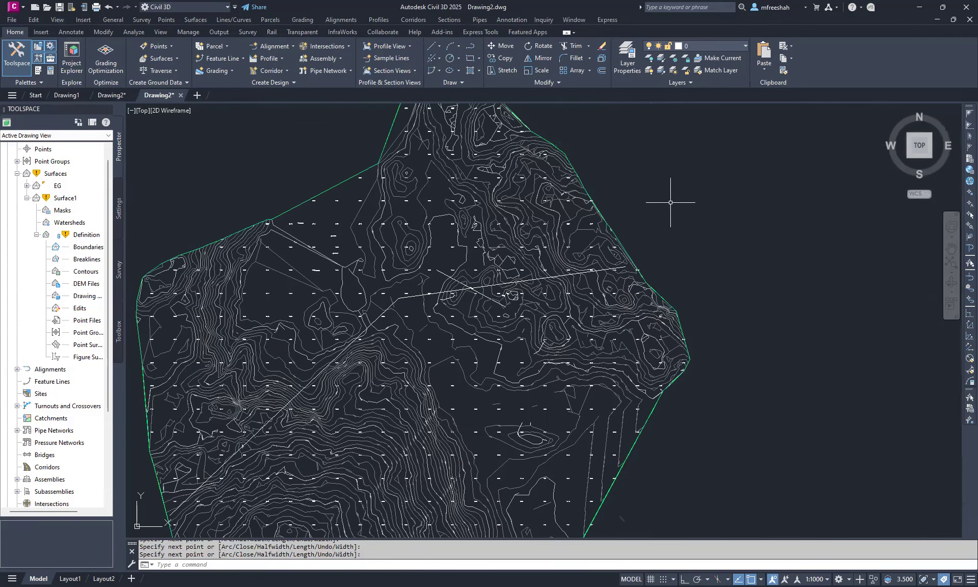
- Start creating an alignment from the two-segment polyline crossing the site and accept its existing direction
scroll(650, 228, "down", 2)
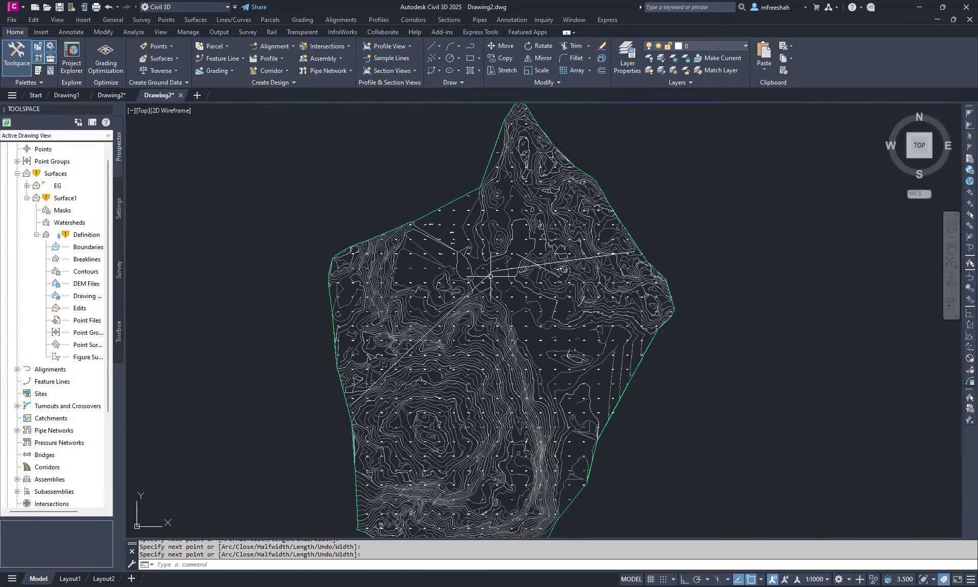
left_click(341, 21)
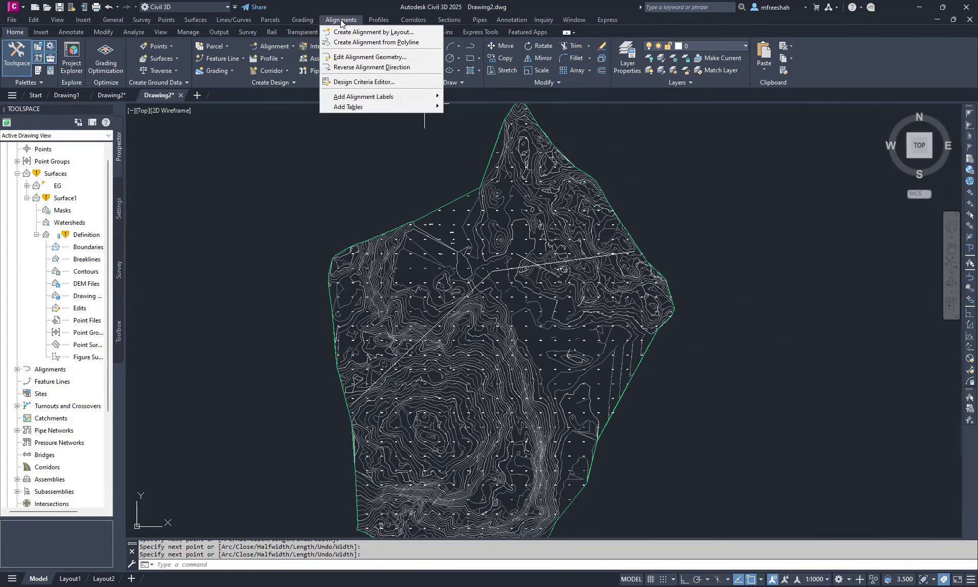
left_click(367, 43)
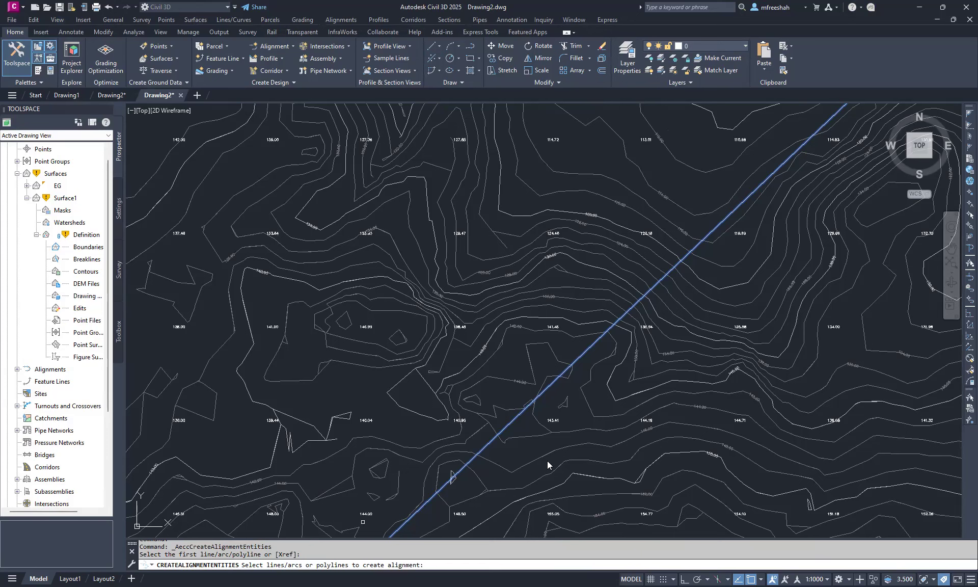
key("Return")
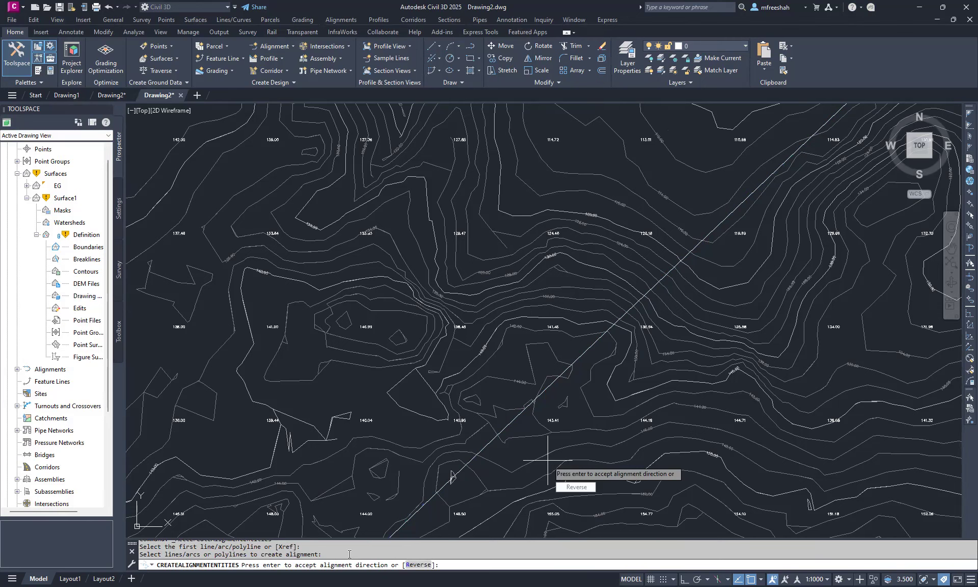
scroll(342, 471, "down", 6)
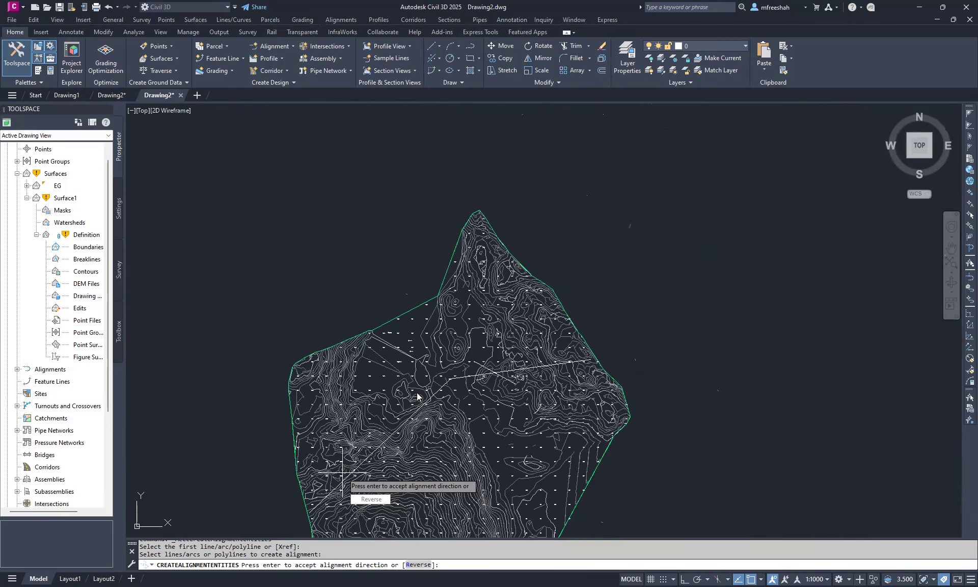
scroll(451, 369, "up", 5)
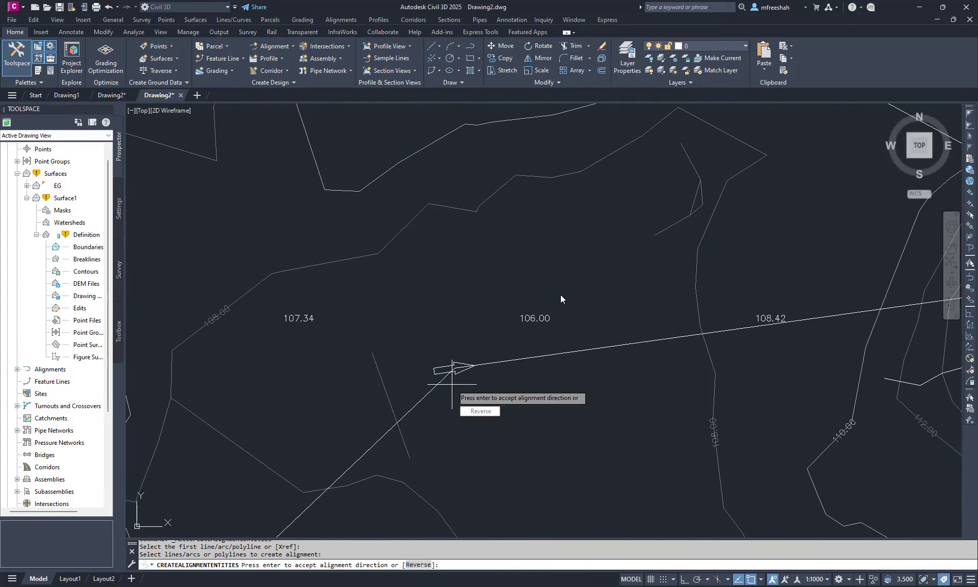
scroll(560, 294, "down", 5)
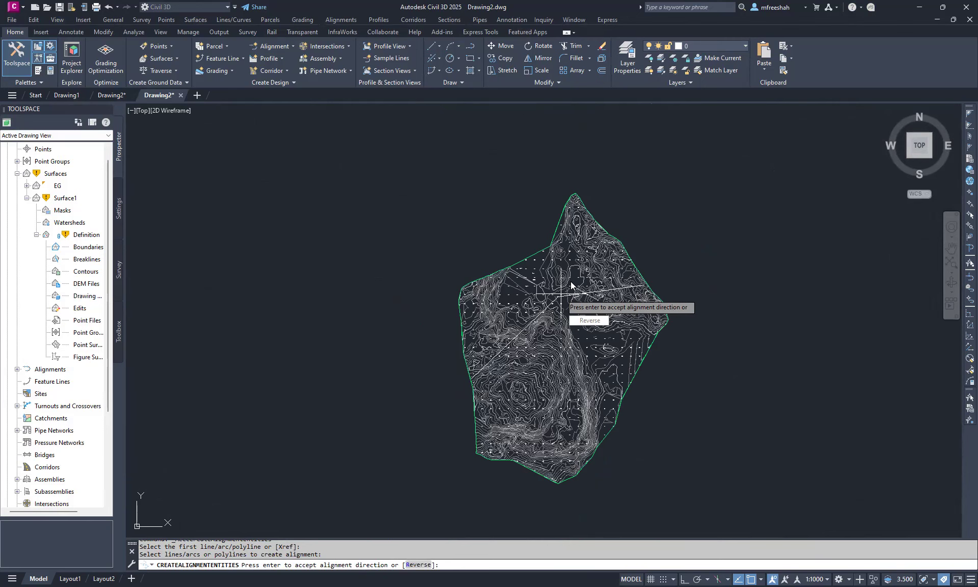
scroll(553, 307, "up", 5)
scroll(506, 358, "up", 2)
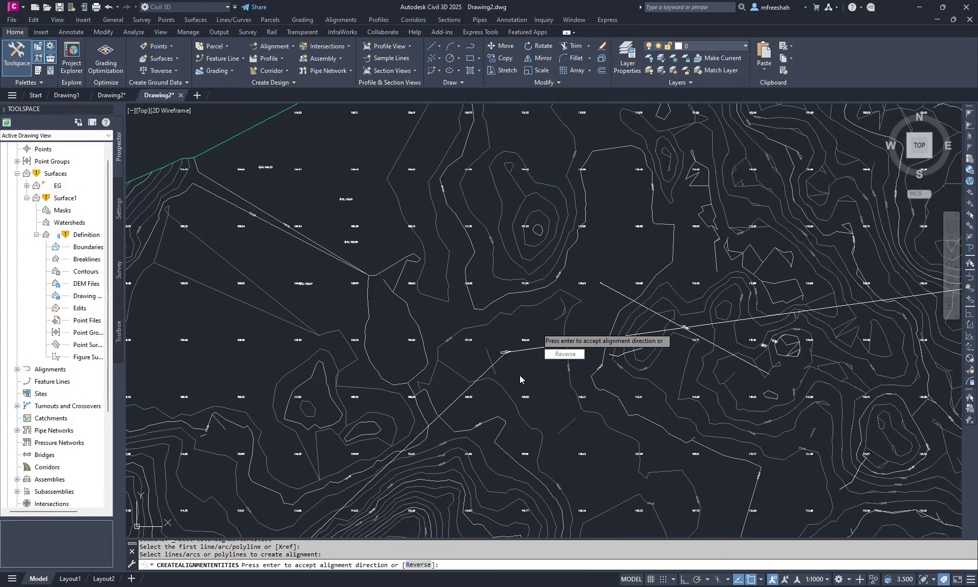
key("Return")
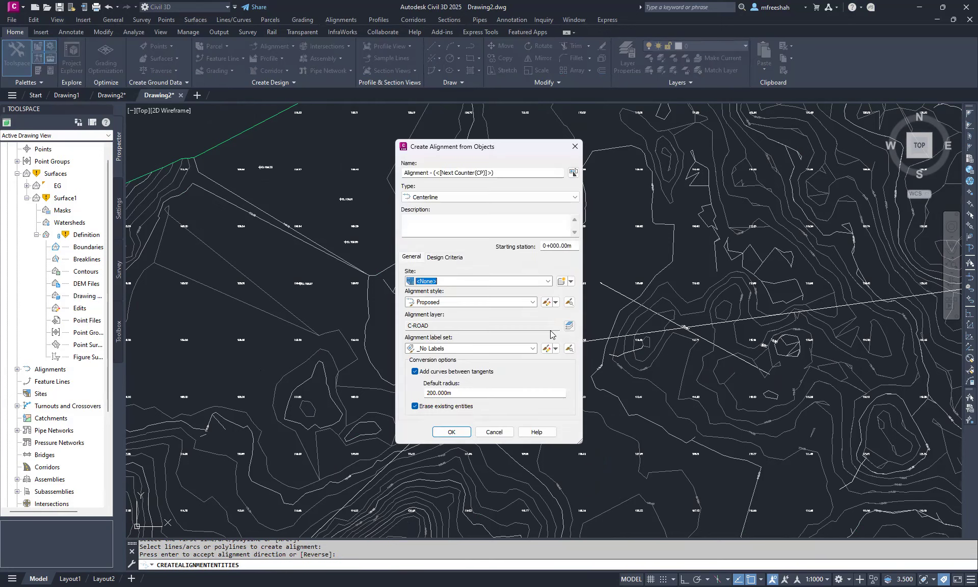
- Keep the alignment style as Proposed and set the alignment label set to All Labels, leaving the starting station at 0+000.00m
left_click_drag(488, 153, 383, 145)
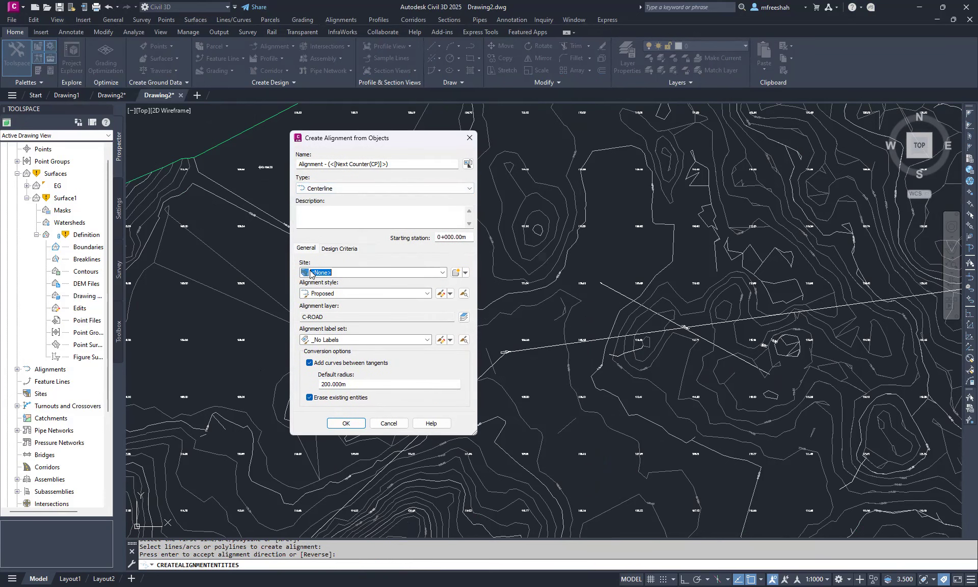
left_click(350, 294)
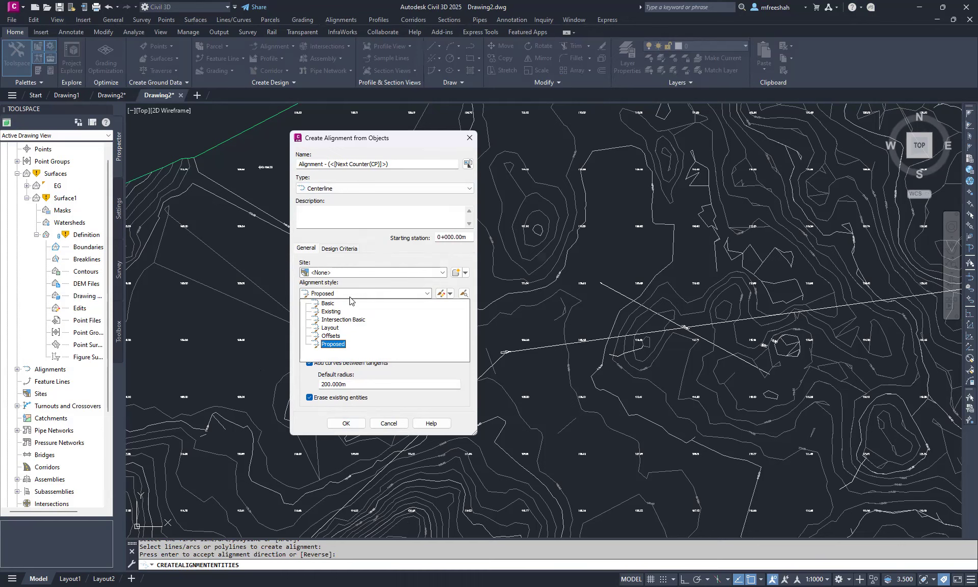
left_click(350, 293)
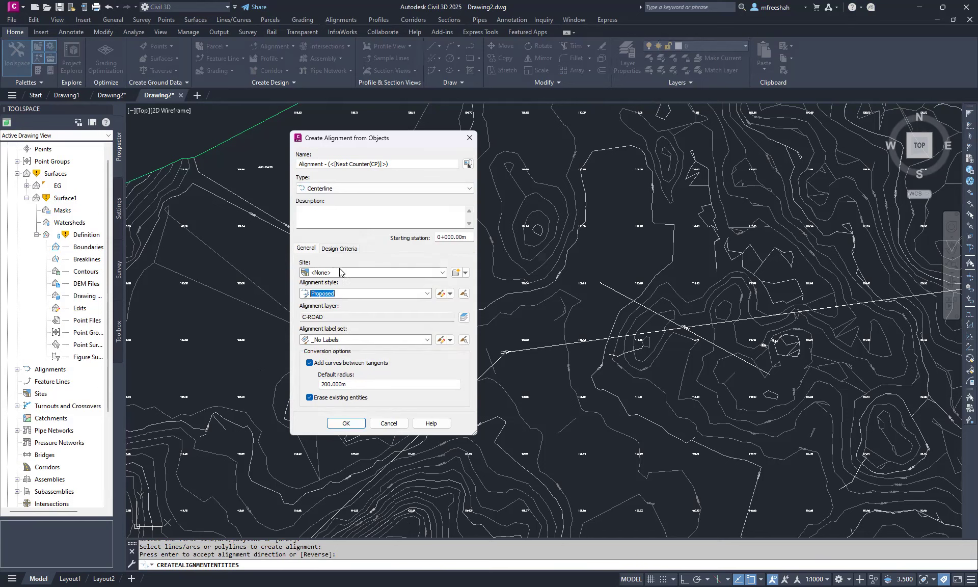
left_click(345, 339)
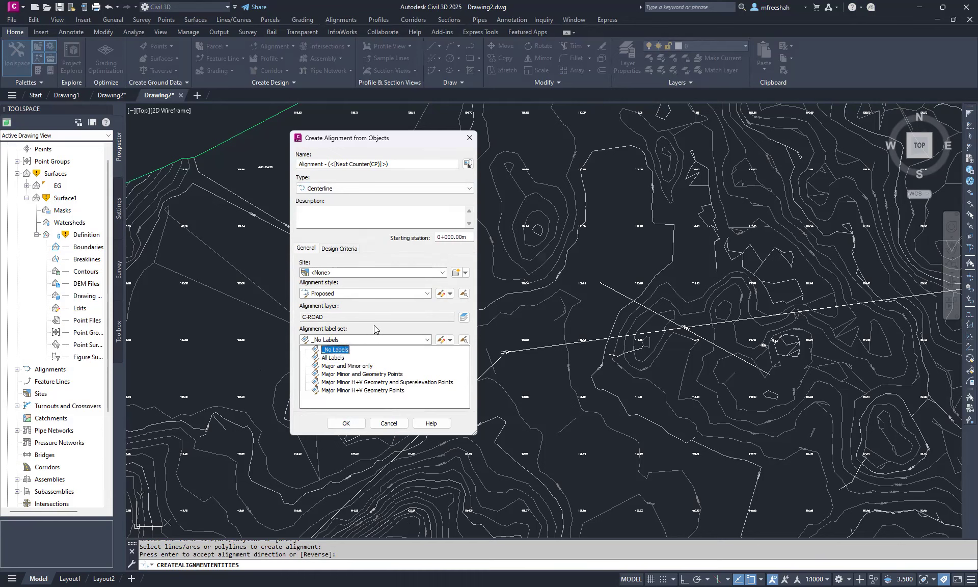
left_click(366, 347)
left_click(365, 343)
left_click(336, 358)
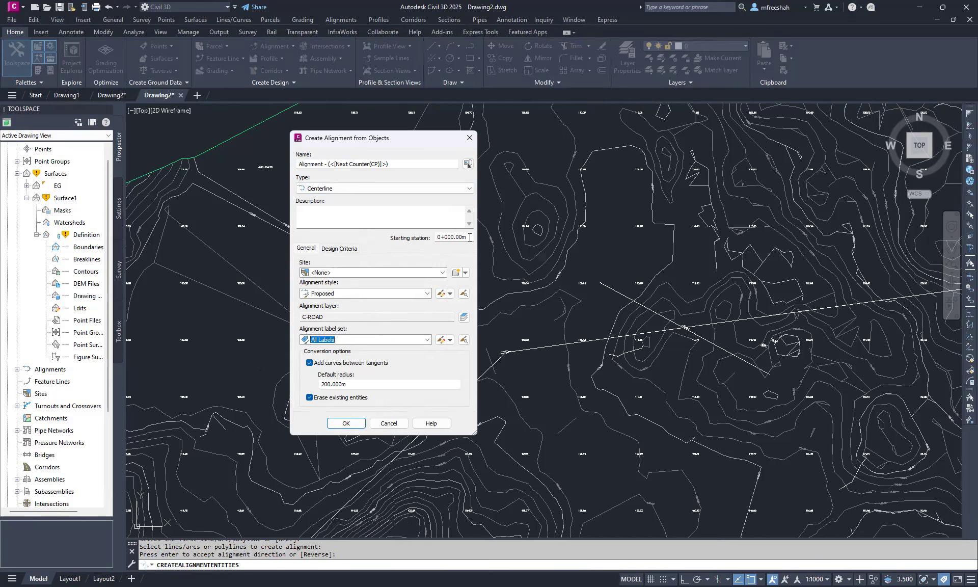
left_click_drag(469, 237, 434, 237)
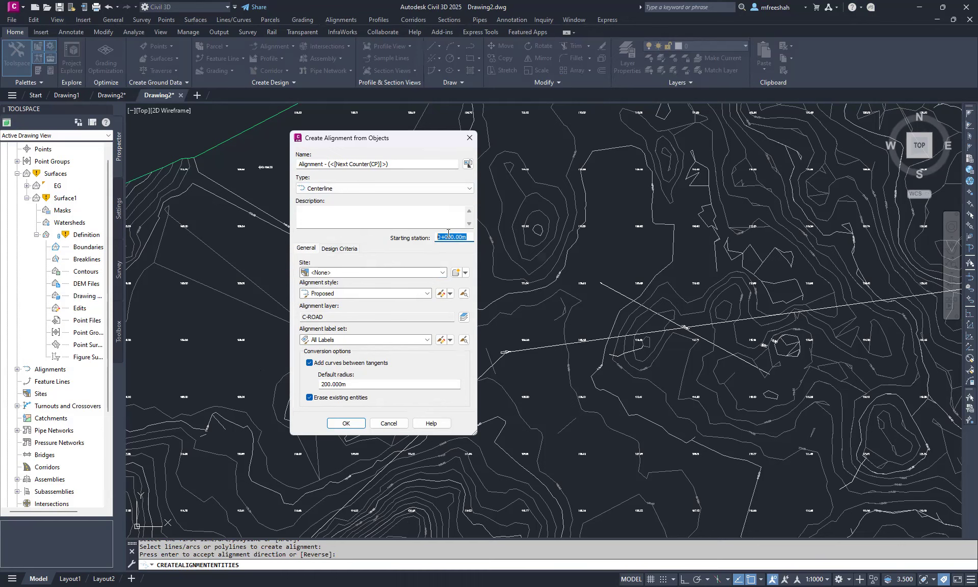
- Enable criteria-based design at 100 km/h, keep the AASHTO 2011 Metric eMax 4% and 2 Lane tables, and create the alignment with a 200 m default radius
left_click(349, 249)
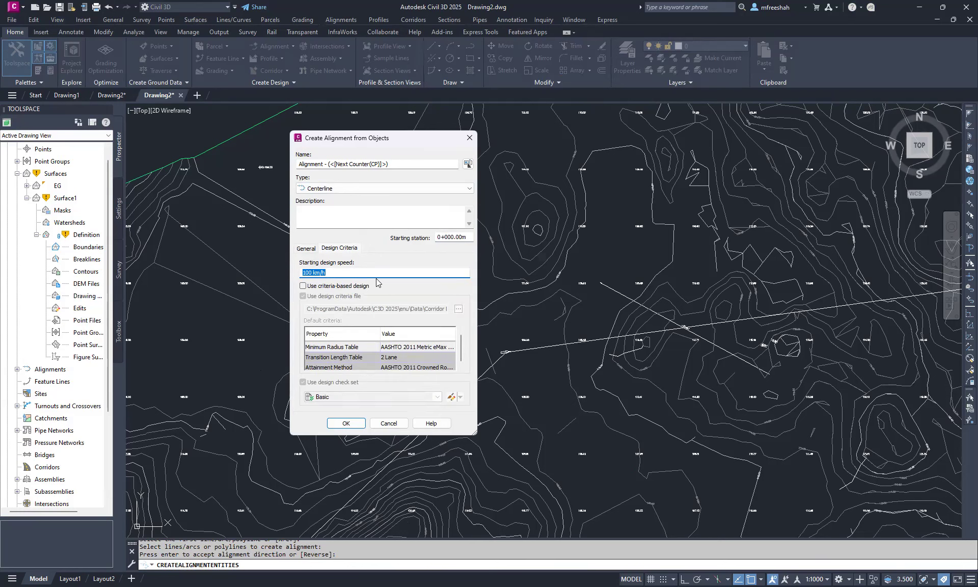
left_click(302, 286)
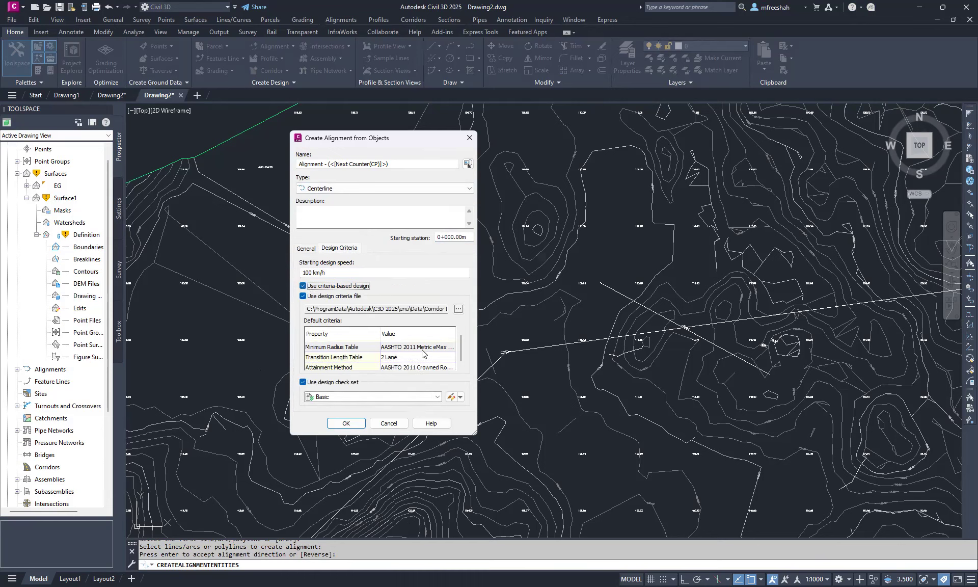
left_click(437, 349)
left_click(438, 350)
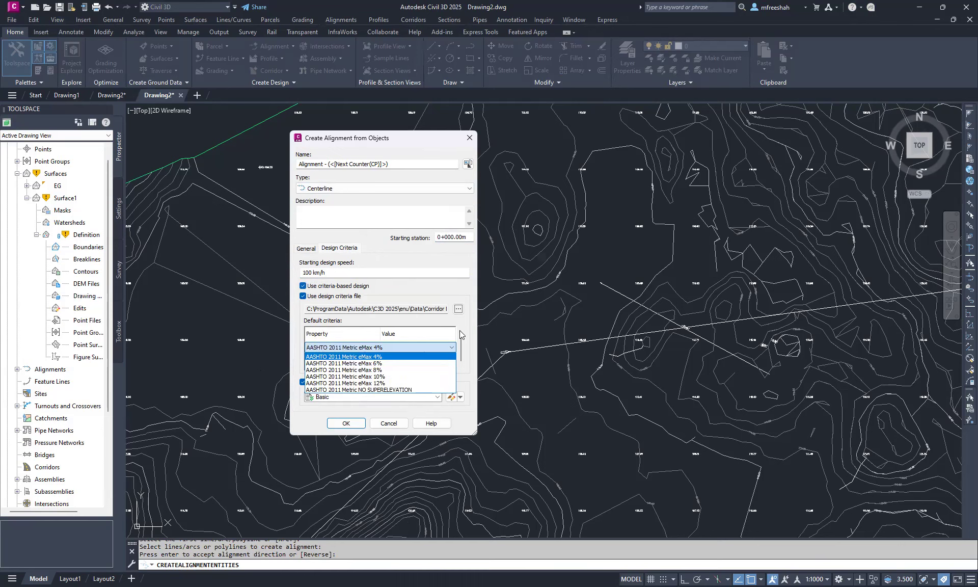
left_click(455, 348)
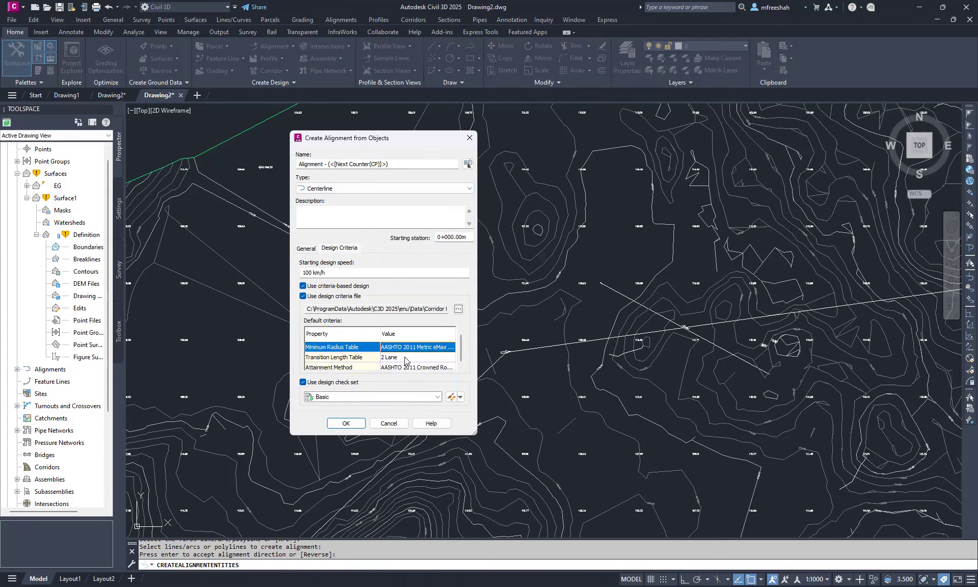
left_click(410, 357)
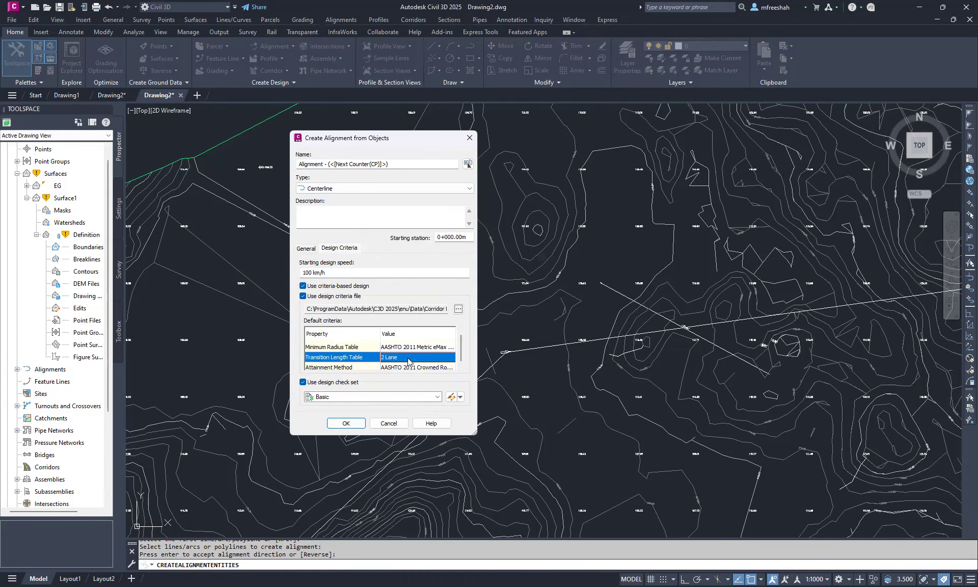
scroll(464, 355, "down", 1)
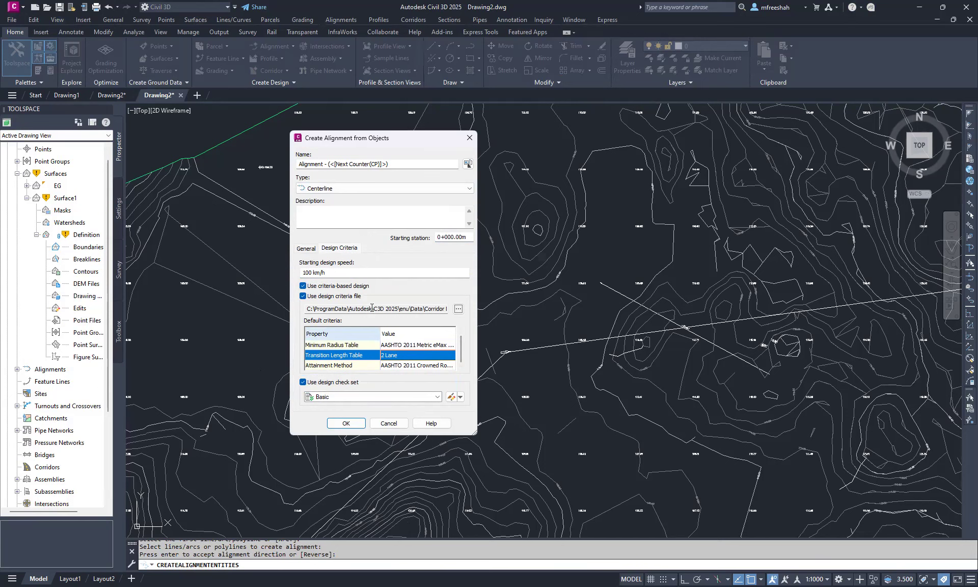
left_click(308, 249)
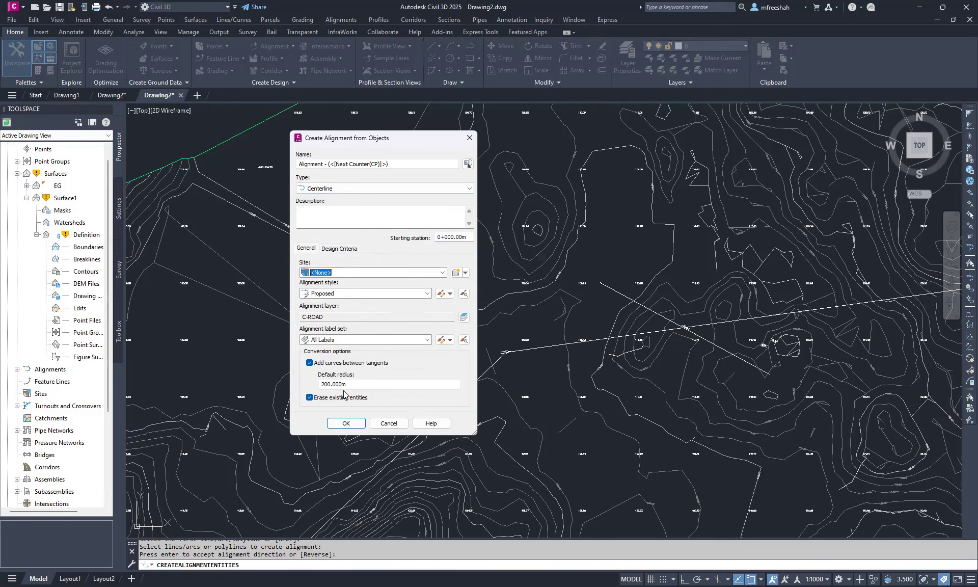
left_click(345, 425)
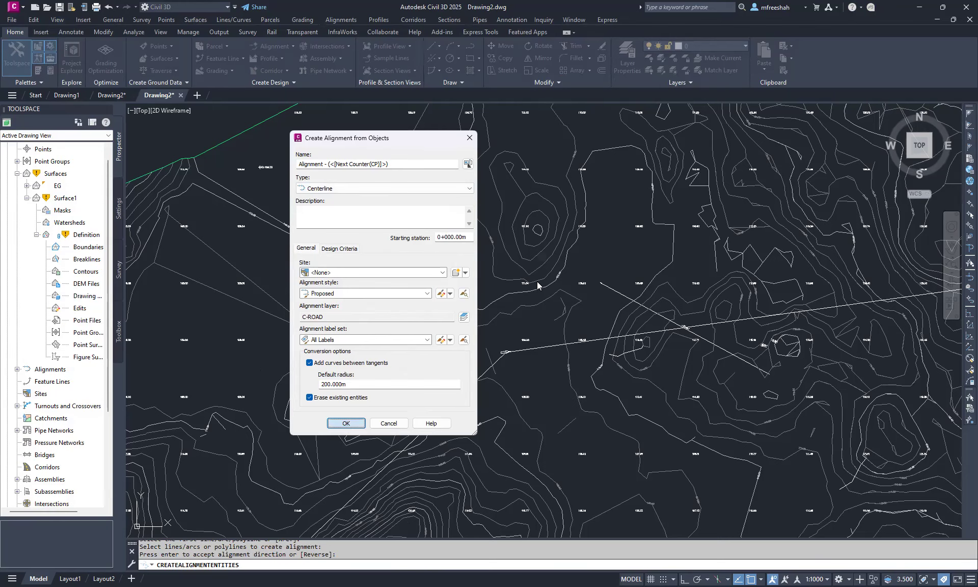
- Examine the new alignment's course across the site and the station labels and design speed label at its starting point
scroll(564, 248, "down", 2)
scroll(616, 252, "down", 2)
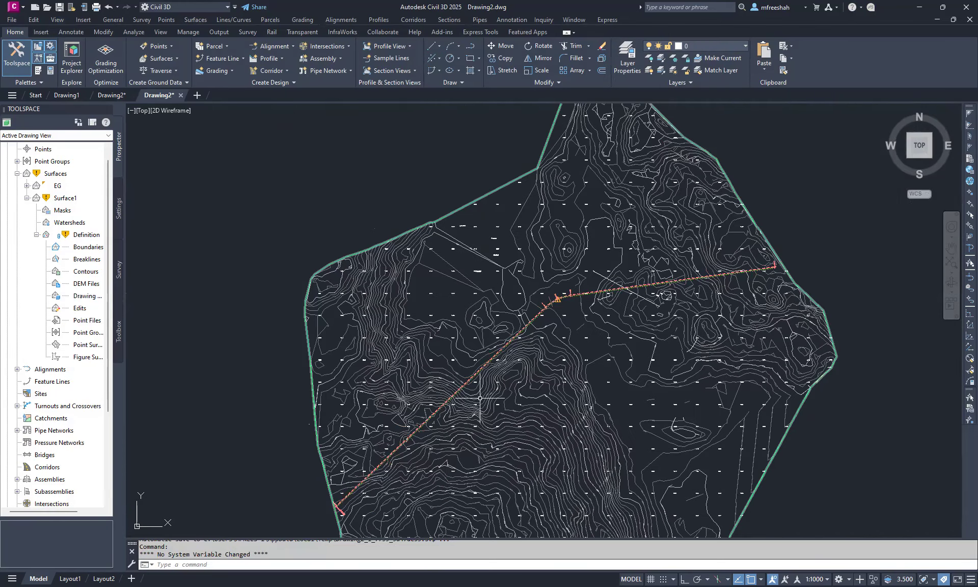
scroll(336, 509, "up", 10)
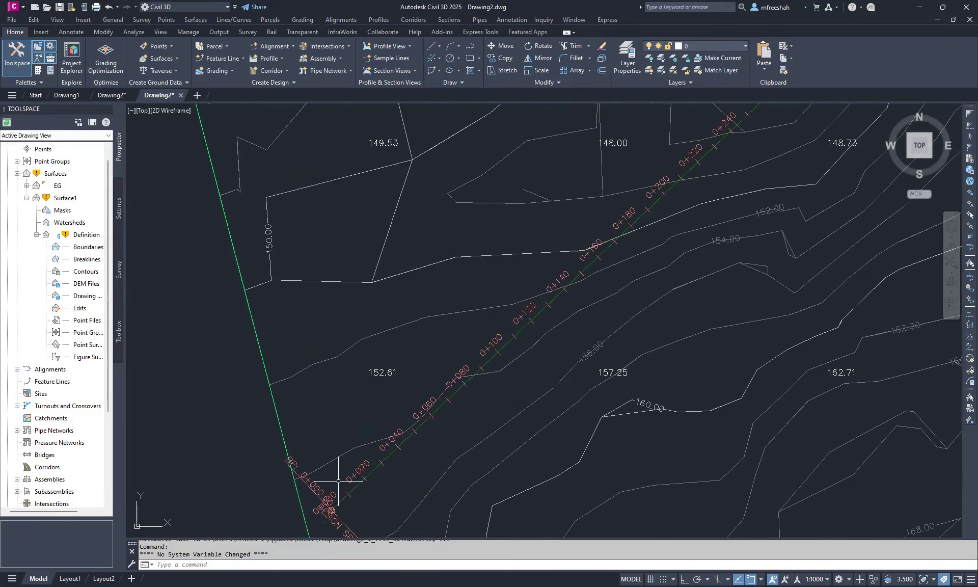
scroll(338, 481, "up", 5)
scroll(291, 412, "down", 4)
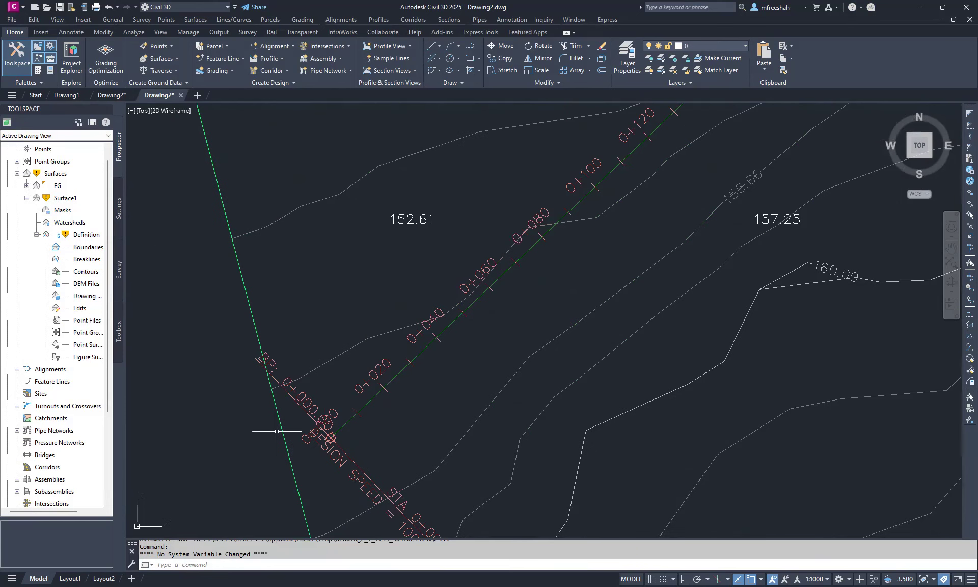
scroll(275, 434, "down", 4)
scroll(311, 448, "up", 6)
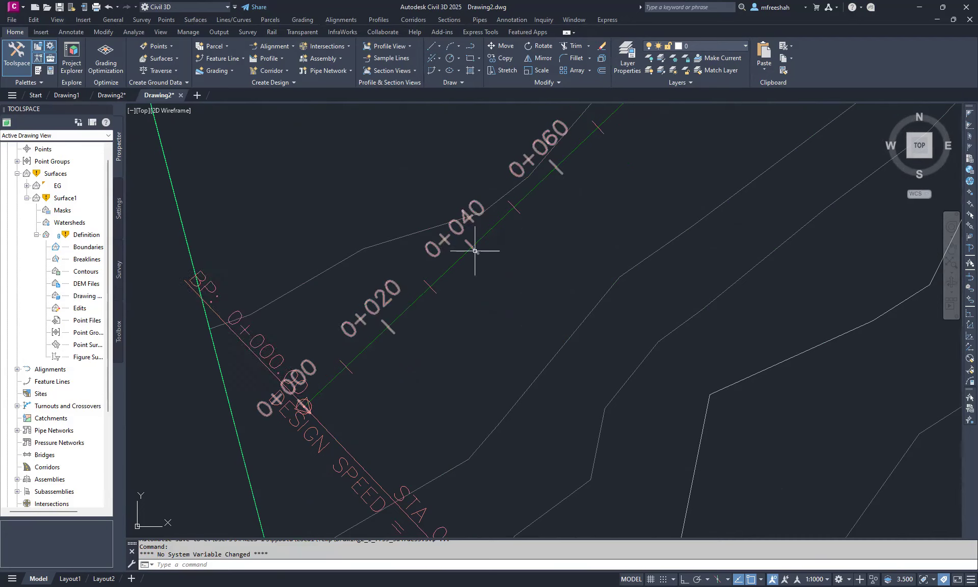
scroll(332, 393, "down", 4)
scroll(332, 393, "down", 8)
scroll(423, 284, "up", 6)
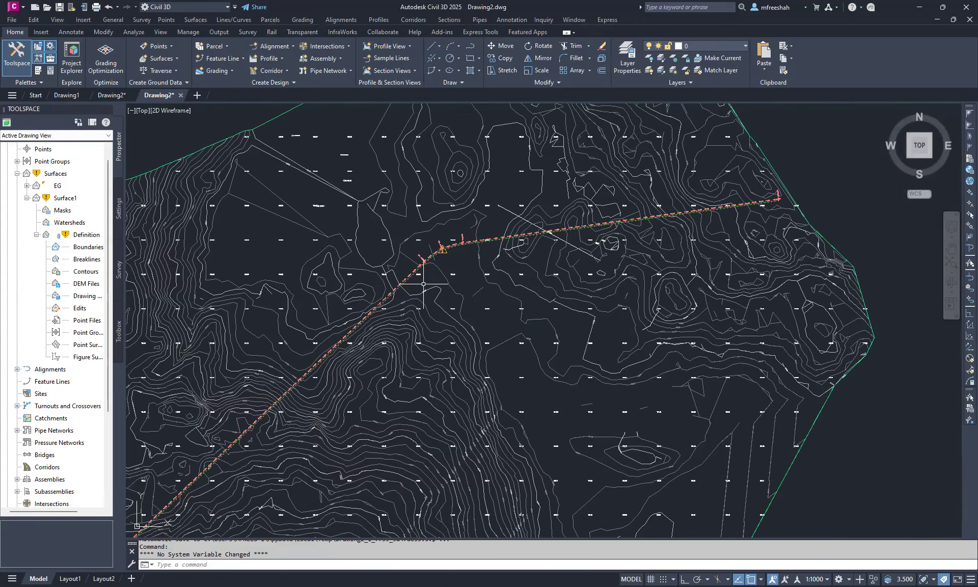
- Inspect the alignment's curve with its PC, Mid and PT labels and criteria marker, and the station labels at the eastern end
scroll(423, 283, "up", 5)
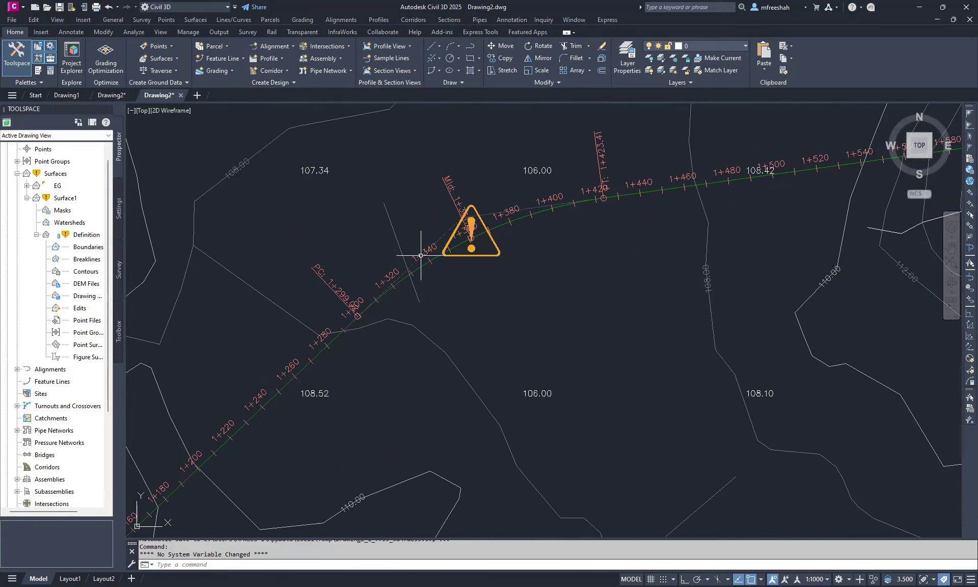
scroll(339, 291, "up", 2)
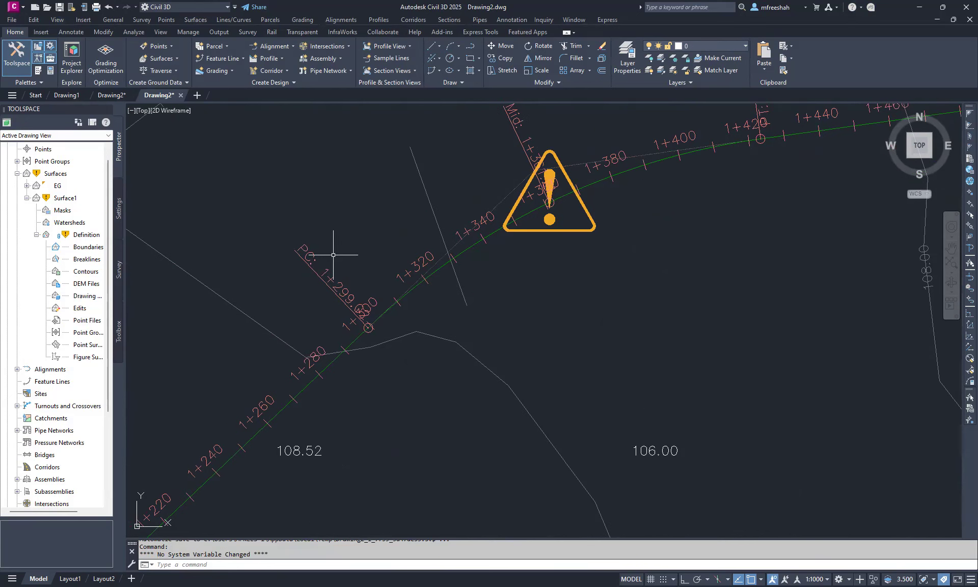
scroll(332, 380, "down", 3)
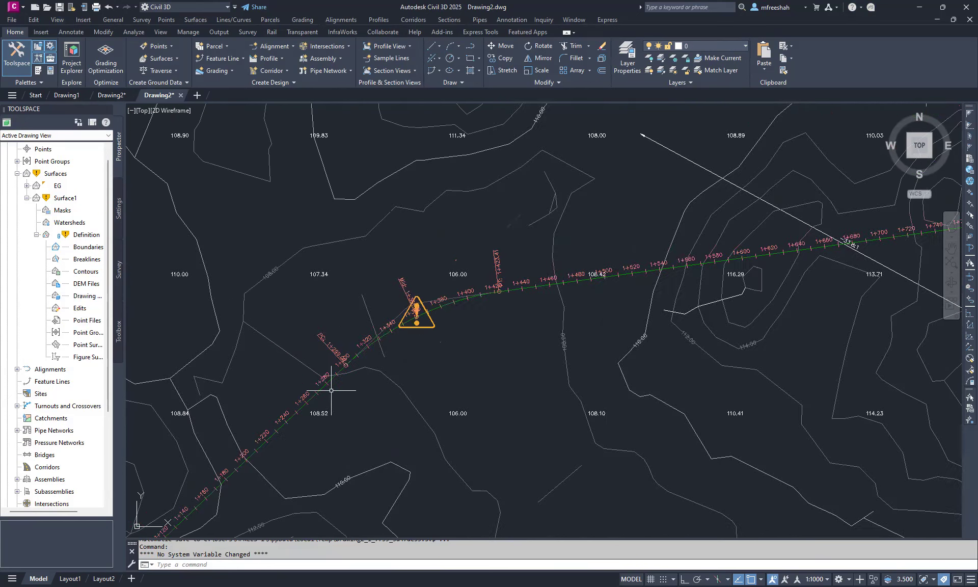
scroll(421, 301, "up", 3)
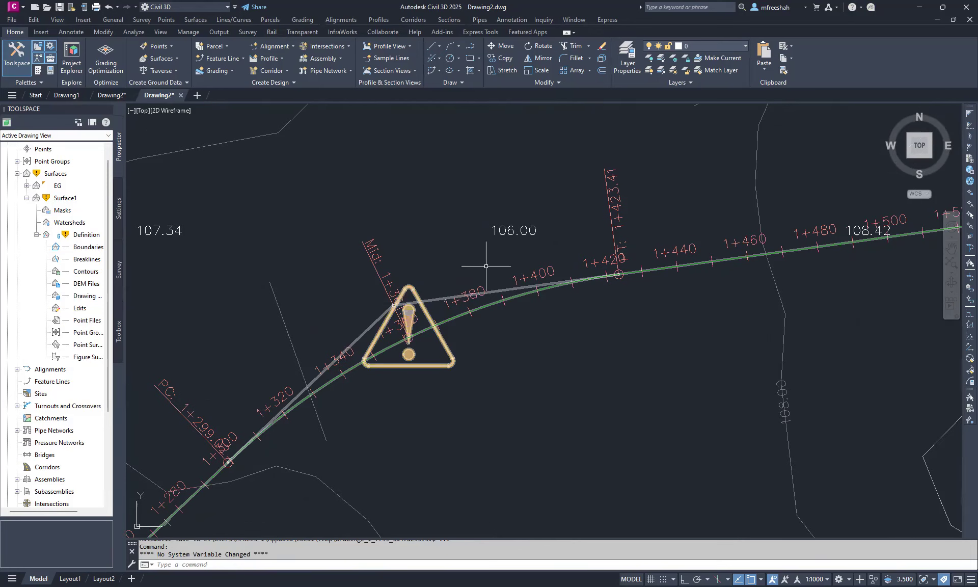
scroll(620, 281, "up", 2)
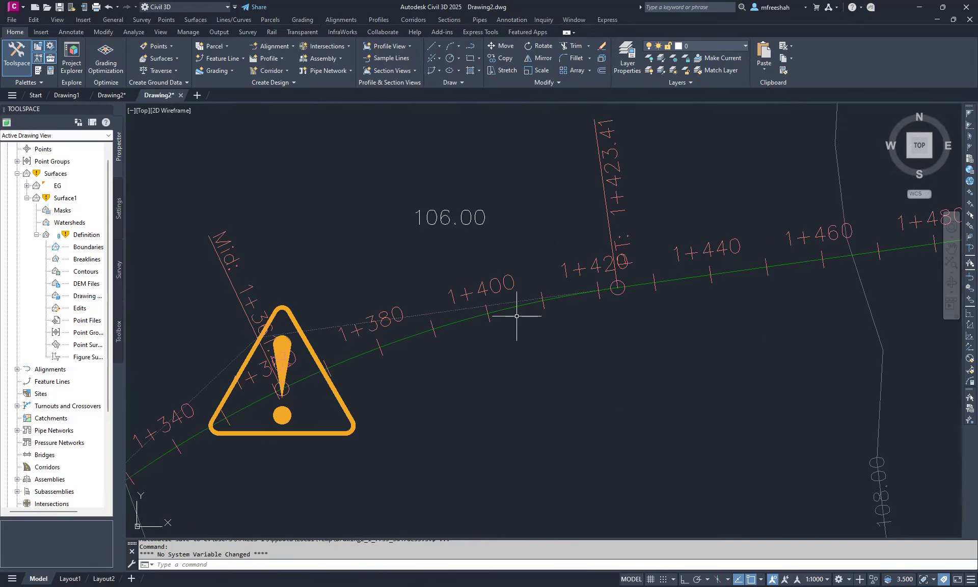
scroll(459, 290, "down", 10)
scroll(519, 239, "down", 2)
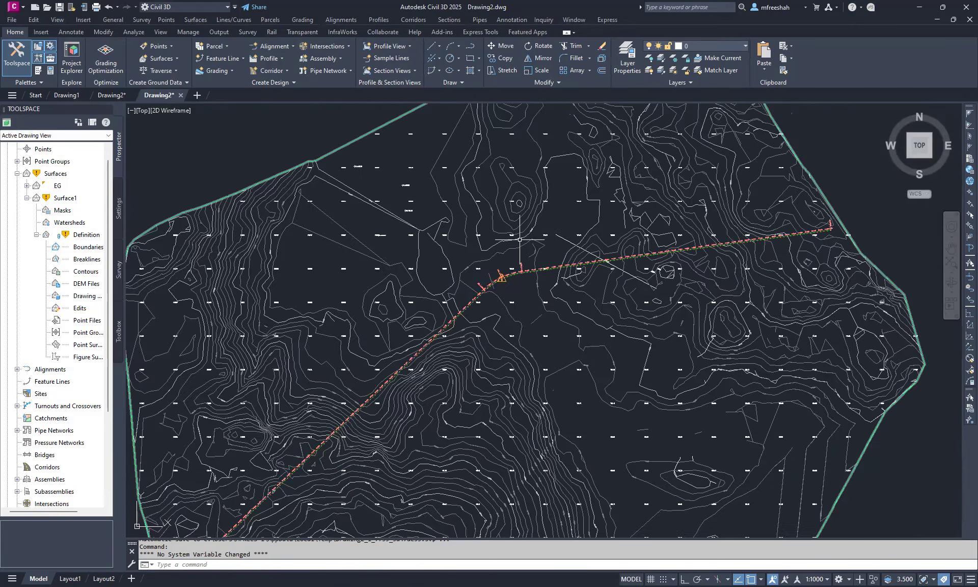
scroll(838, 225, "up", 12)
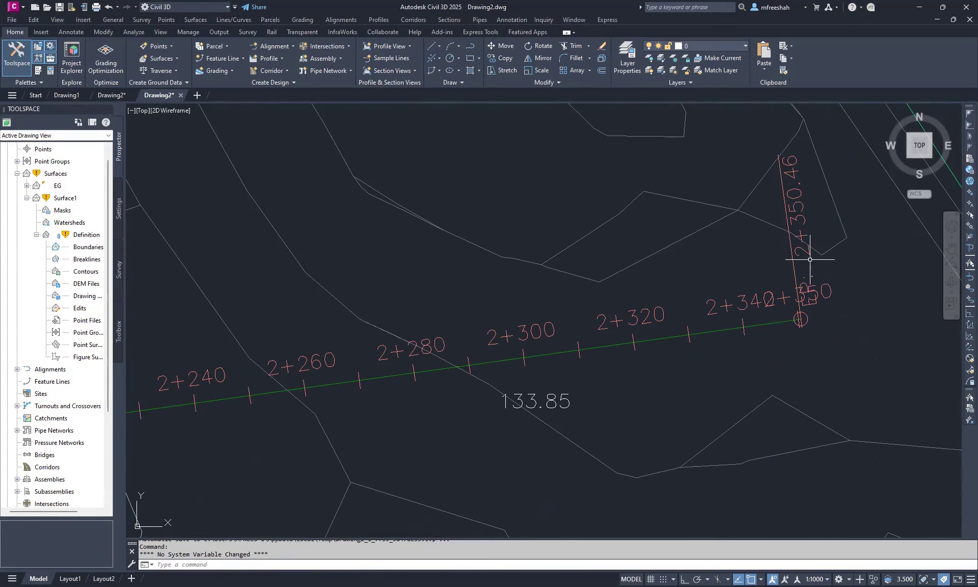
scroll(843, 320, "down", 2)
scroll(856, 331, "down", 5)
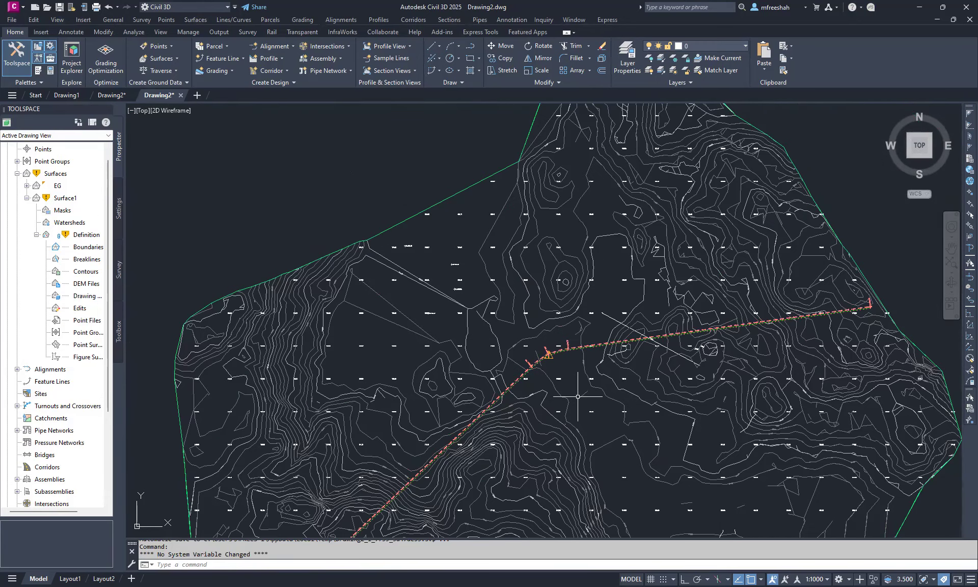
- Open the properties of the new alignment and review its reference point, start and end stations, and length
scroll(539, 379, "up", 5)
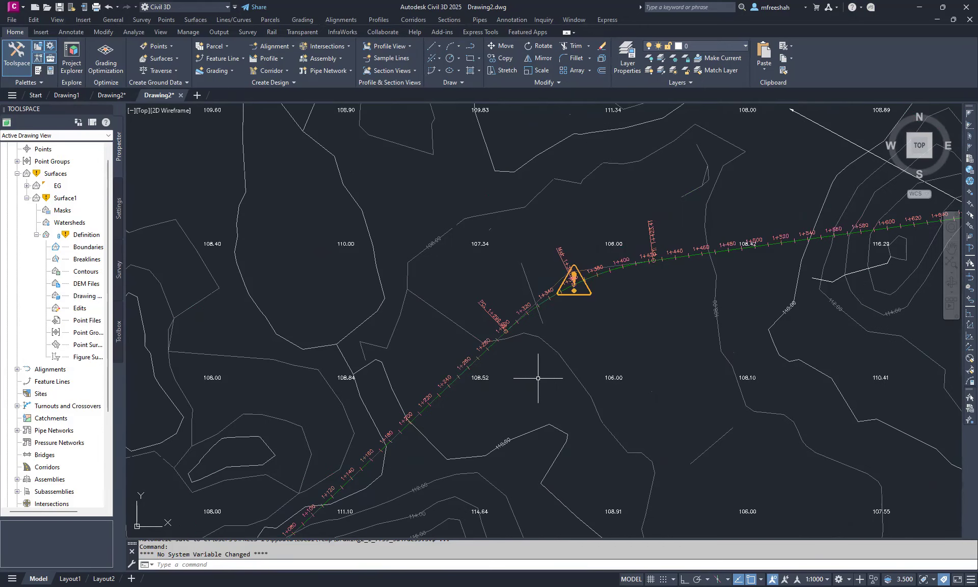
scroll(557, 298, "up", 2)
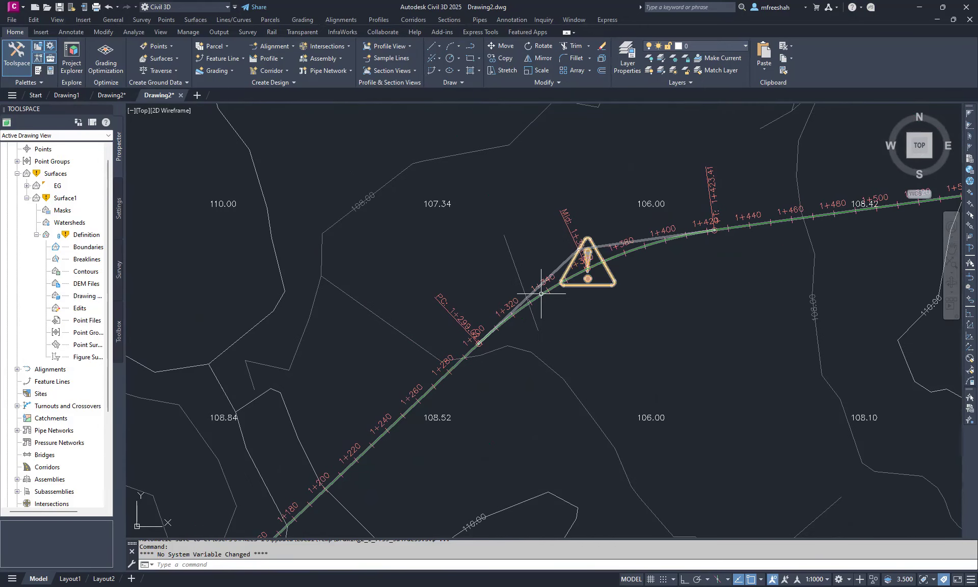
left_click(541, 293)
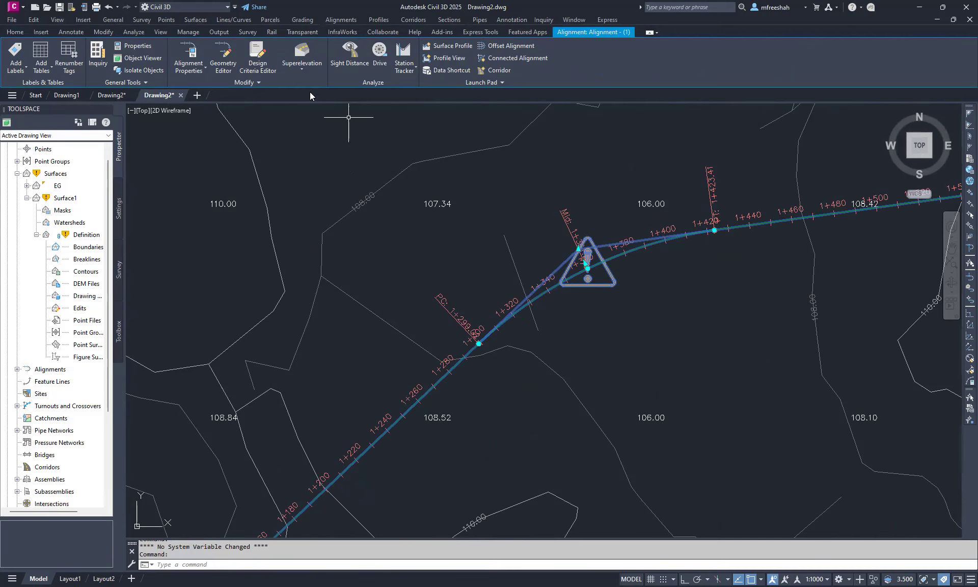
left_click(194, 74)
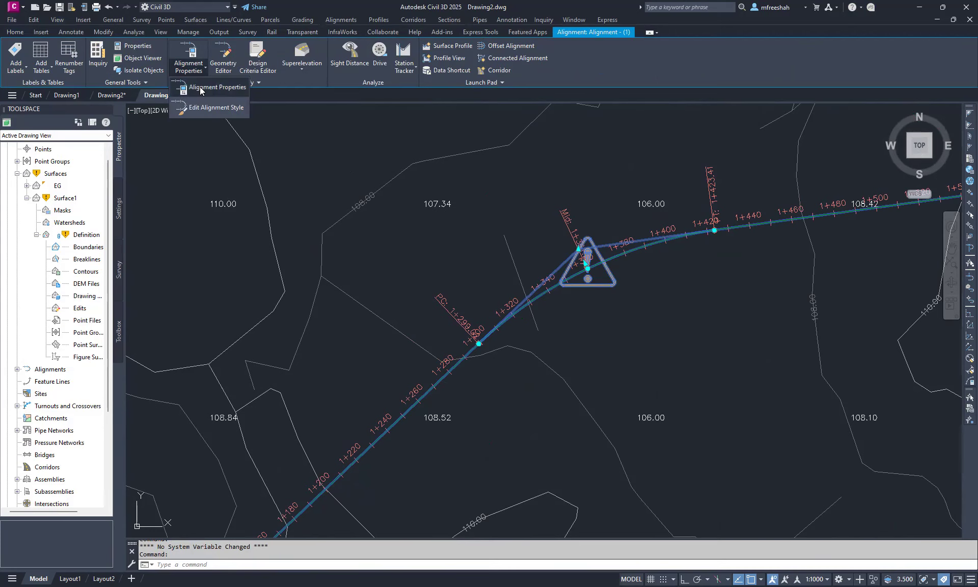
left_click(200, 89)
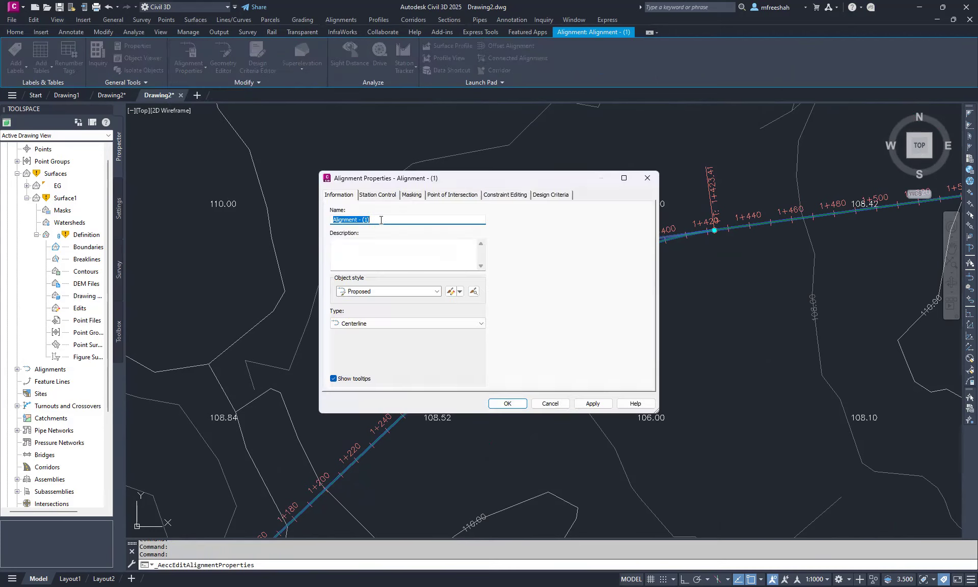
left_click(377, 195)
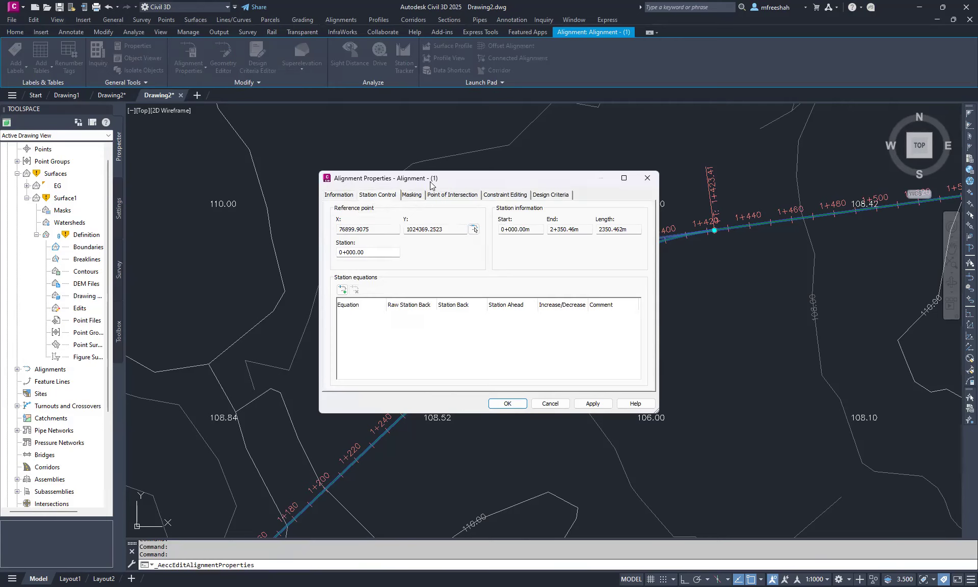
left_click_drag(527, 230, 578, 233)
left_click(578, 232)
left_click(632, 232)
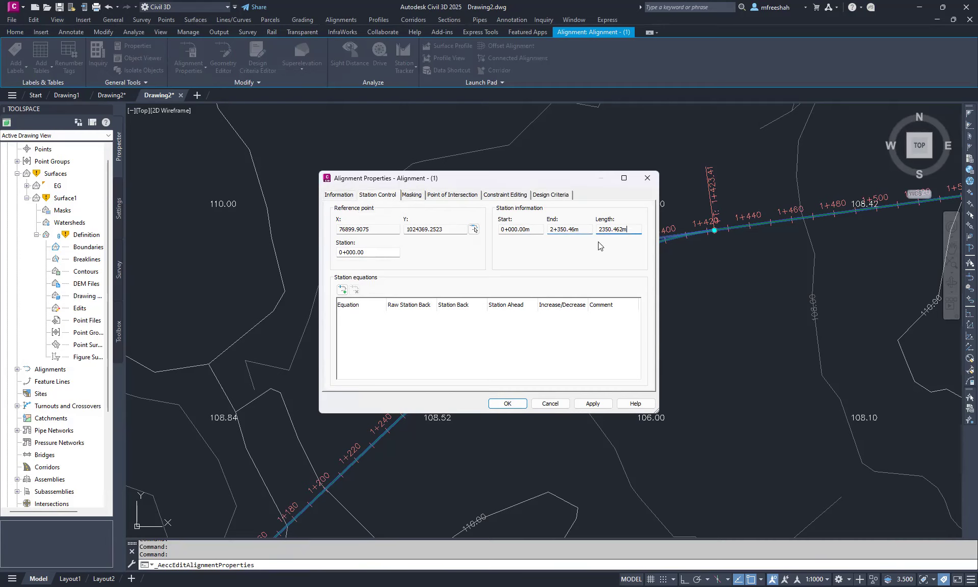
- Review the alignment's point of intersection, constraint and design criteria settings, and open the choices for the Transition Length Table
left_click(420, 196)
left_click(464, 197)
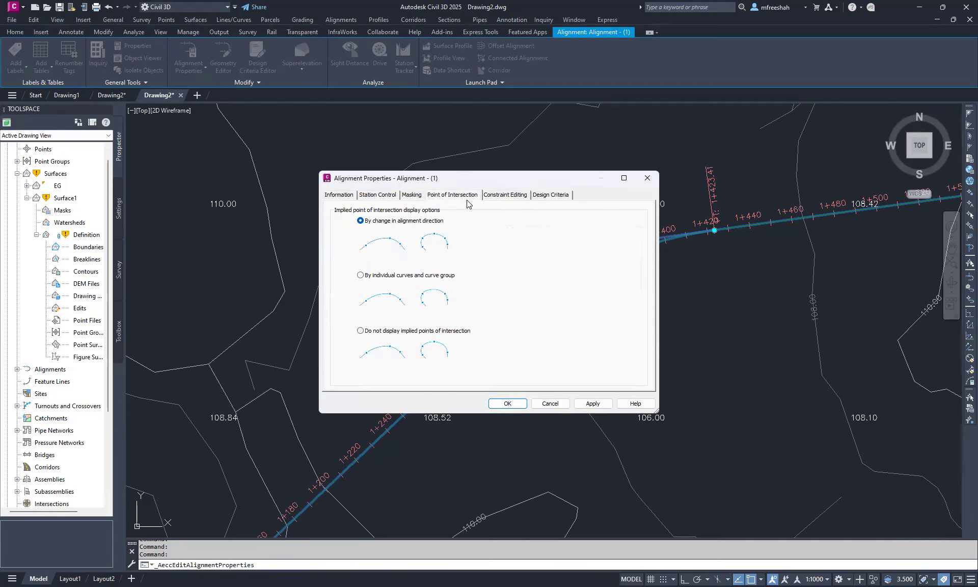
left_click(514, 199)
left_click(551, 196)
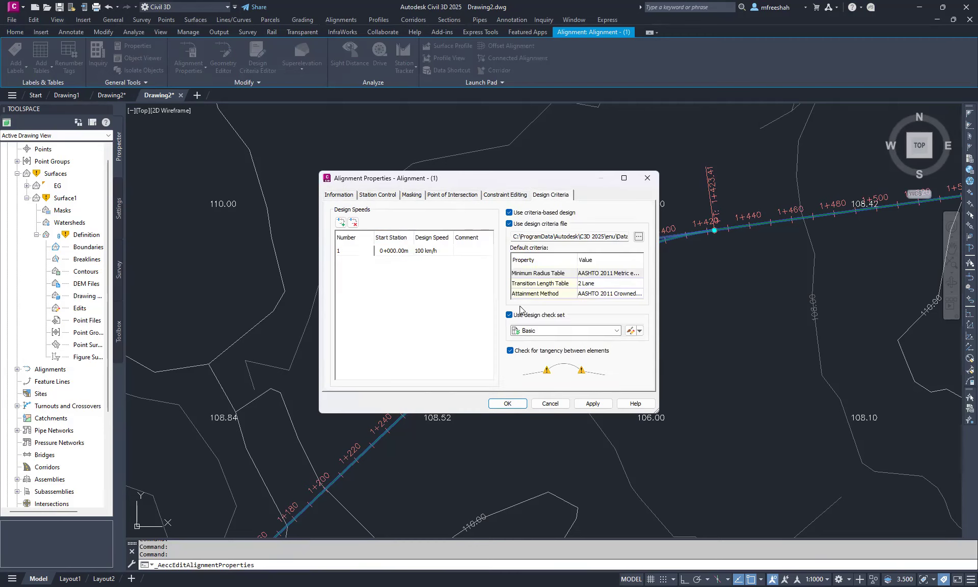
left_click(607, 285)
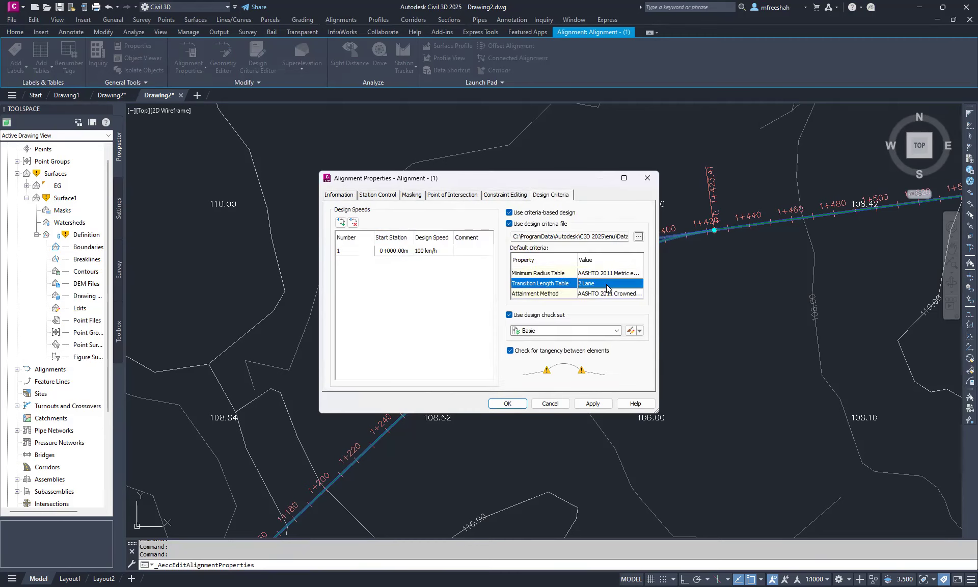
left_click(606, 286)
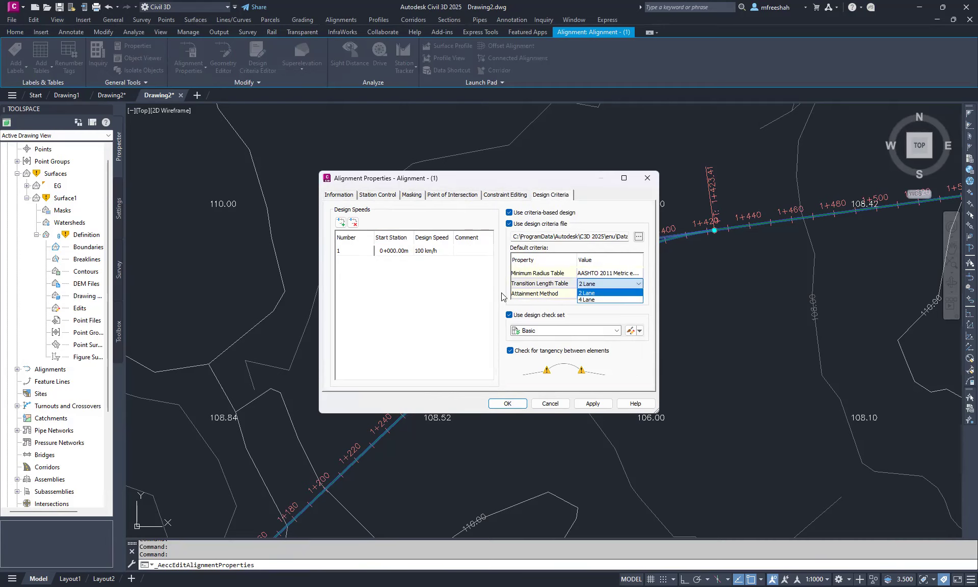
- Review the design speed entry in the alignment's design criteria, then close the properties without saving changes
double_click(437, 251)
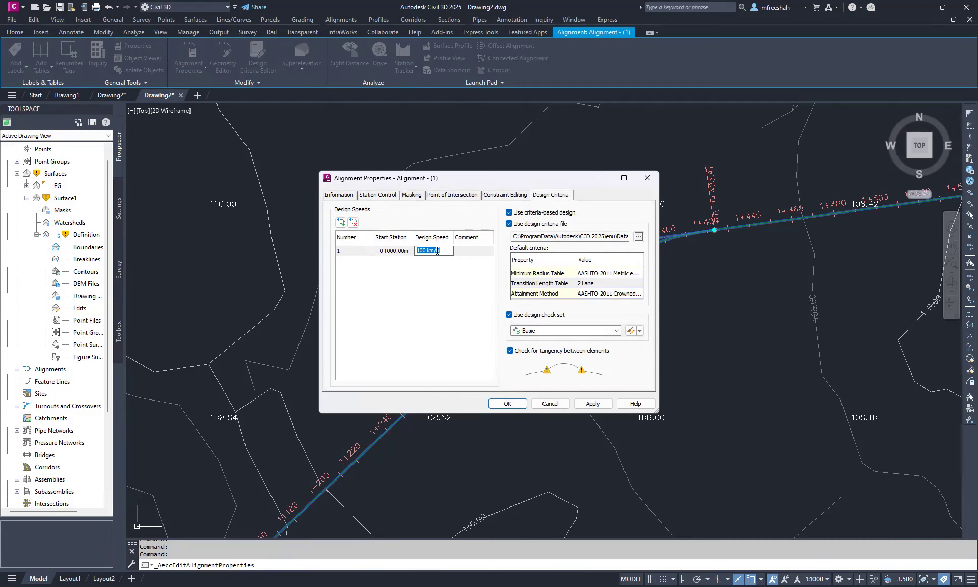
left_click(463, 304)
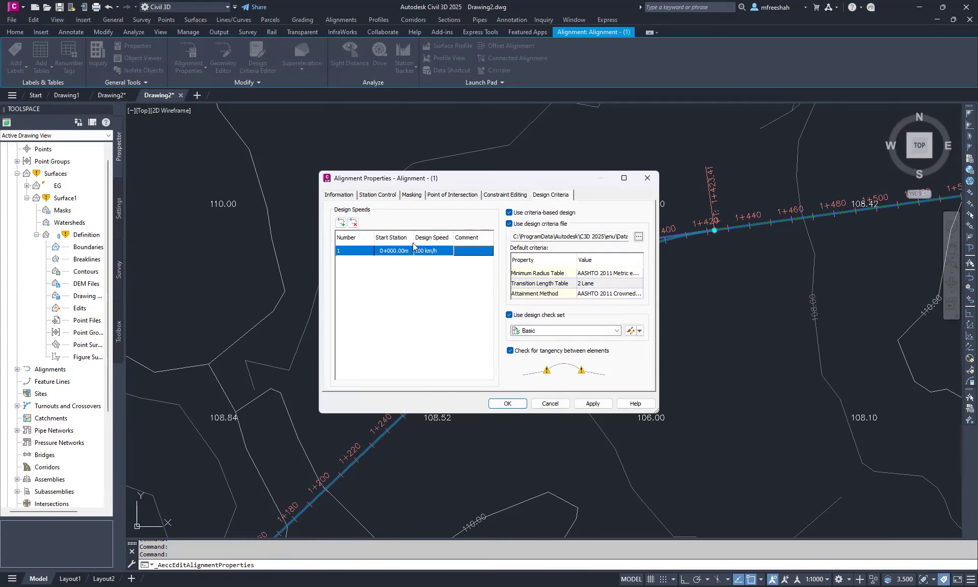
left_click(549, 404)
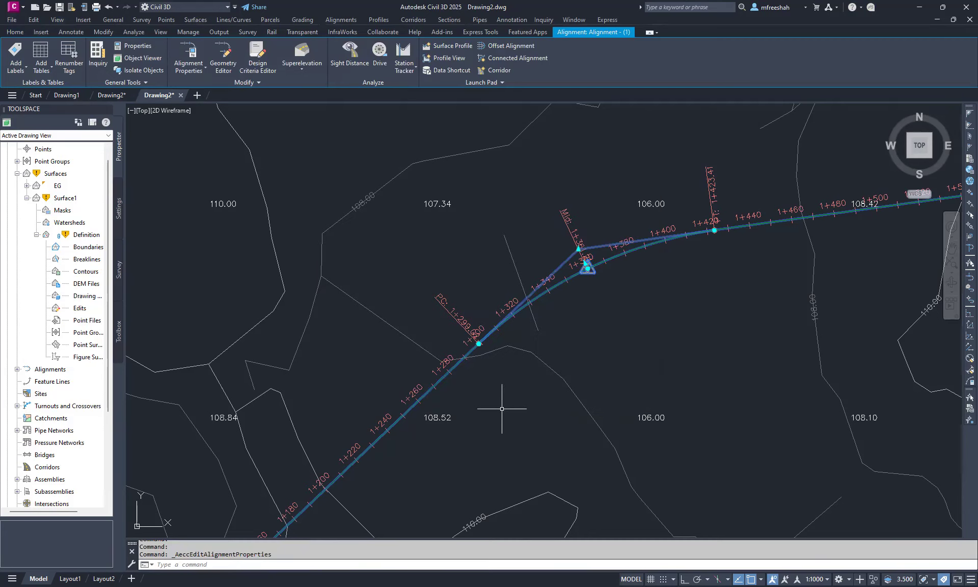
key("Escape")
- Examine the design, marker and component display settings of the alignment's Proposed style, then close the style without saving changes
scroll(510, 275, "down", 5)
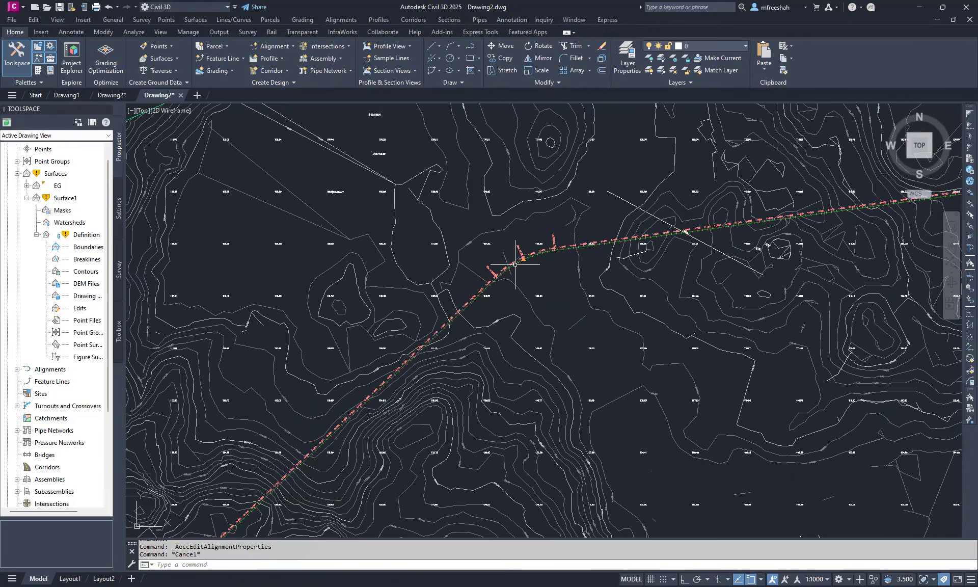
scroll(515, 264, "down", 2)
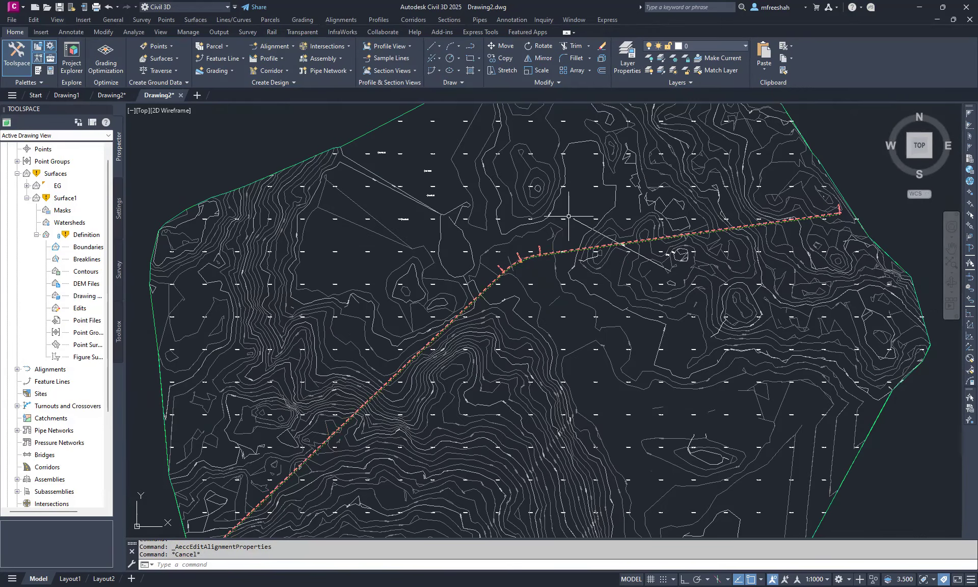
scroll(495, 255, "down", 2)
scroll(495, 256, "down", 1)
scroll(497, 262, "up", 7)
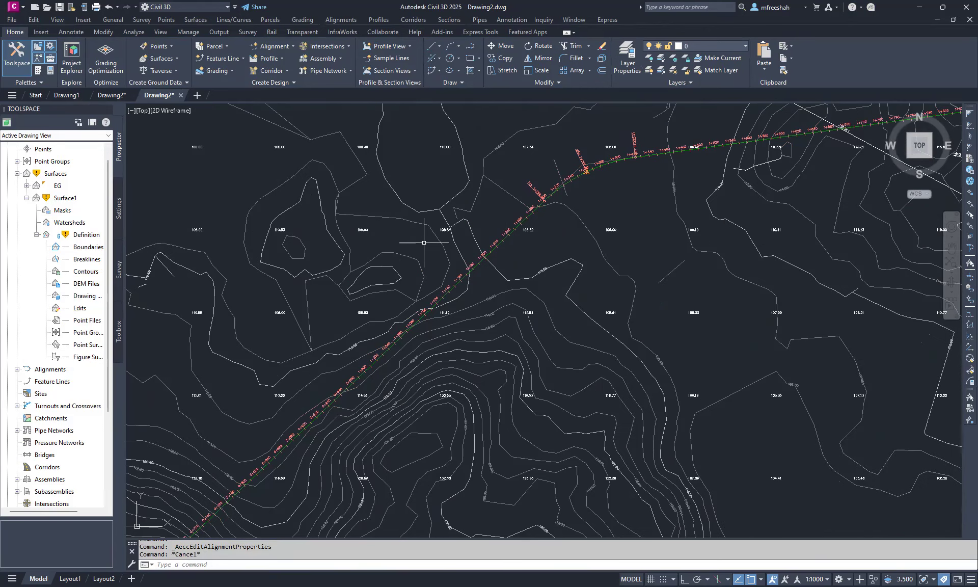
left_click(499, 244)
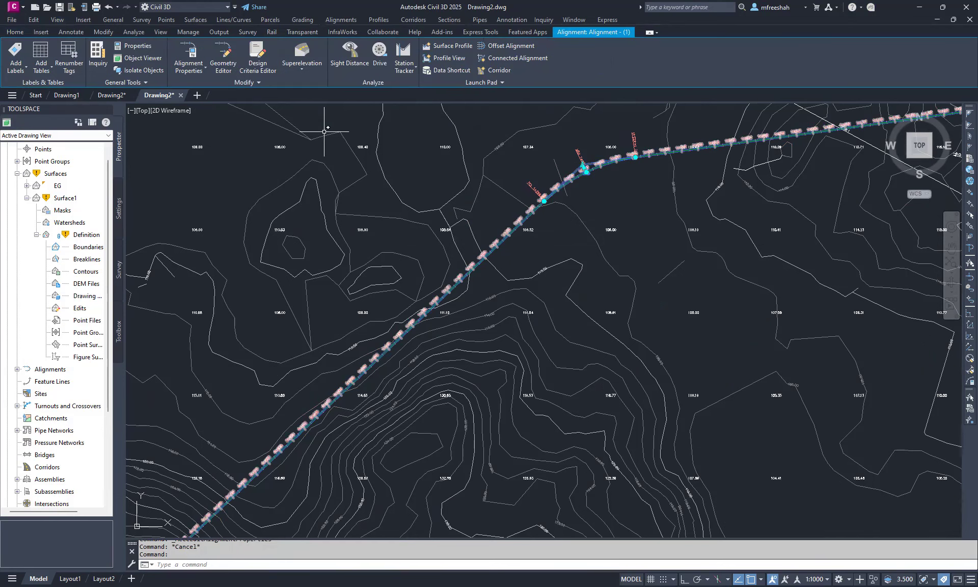
left_click(202, 73)
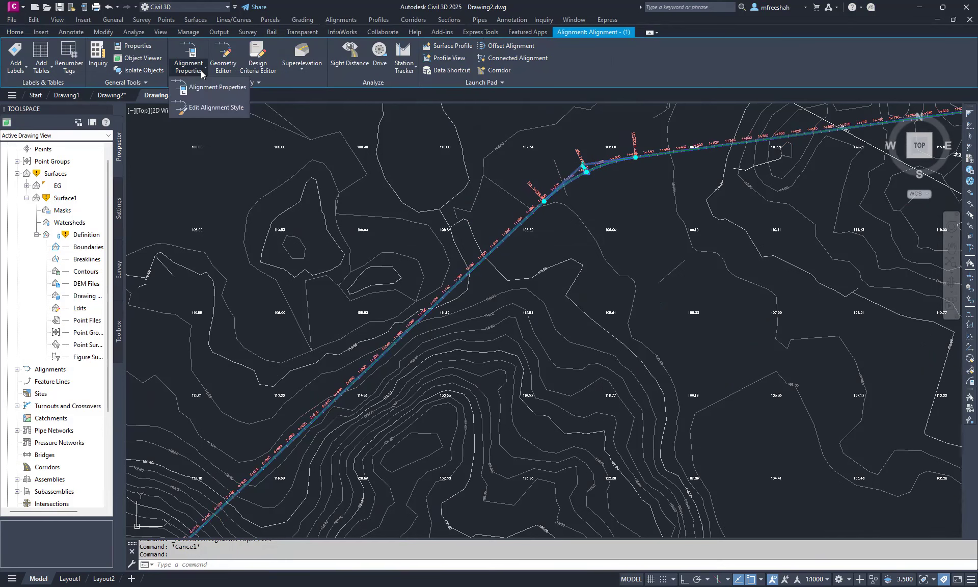
left_click(210, 102)
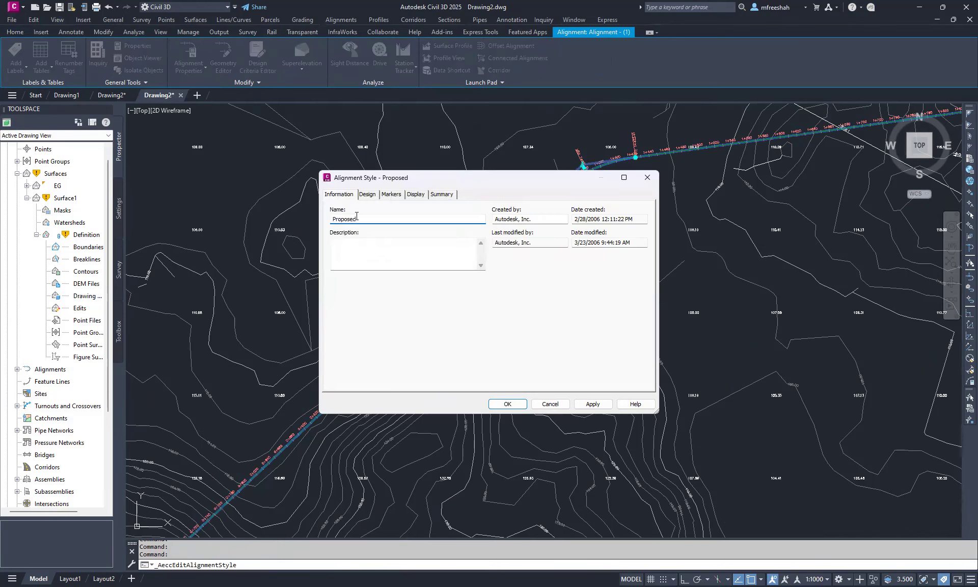
left_click(367, 197)
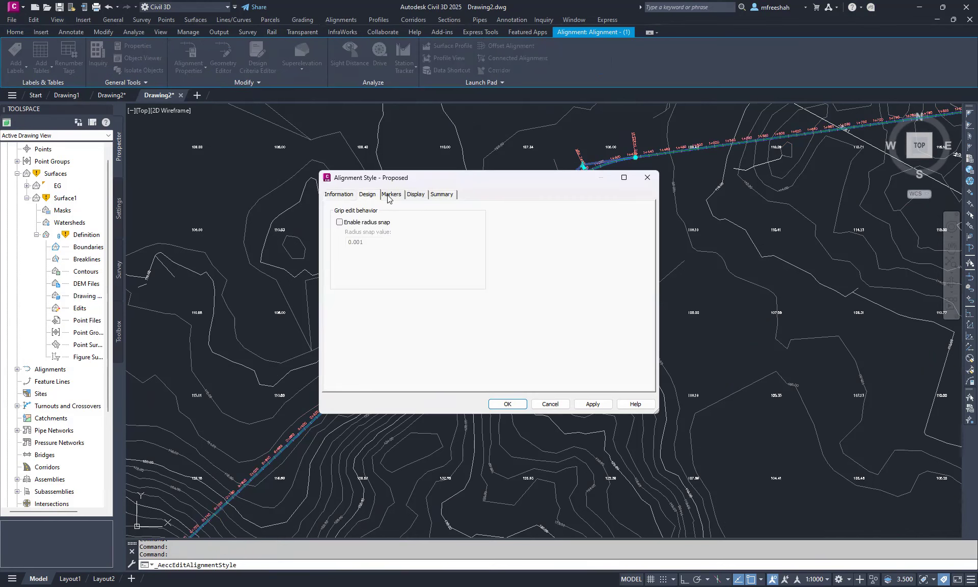
left_click(389, 199)
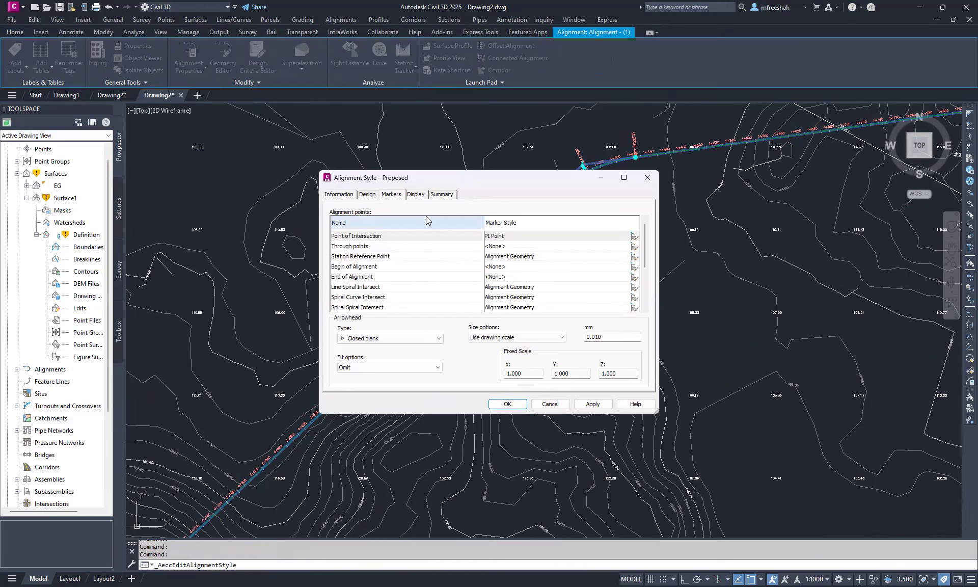
left_click(414, 196)
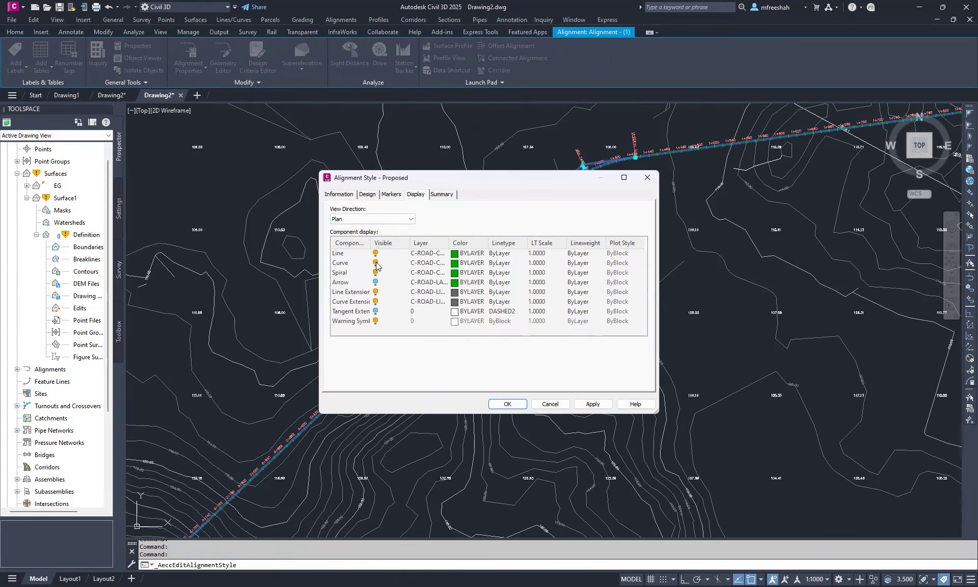
left_click(375, 263)
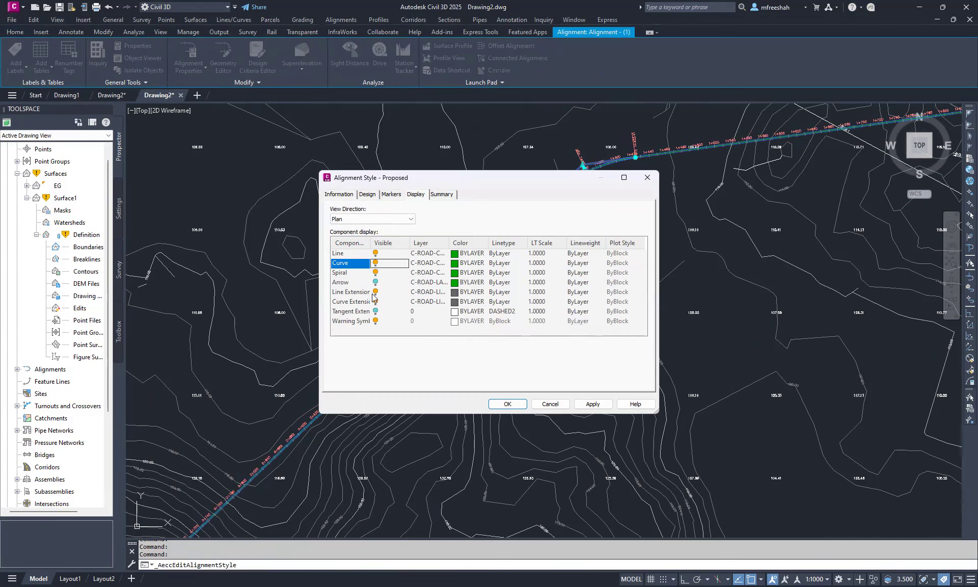
left_click(549, 404)
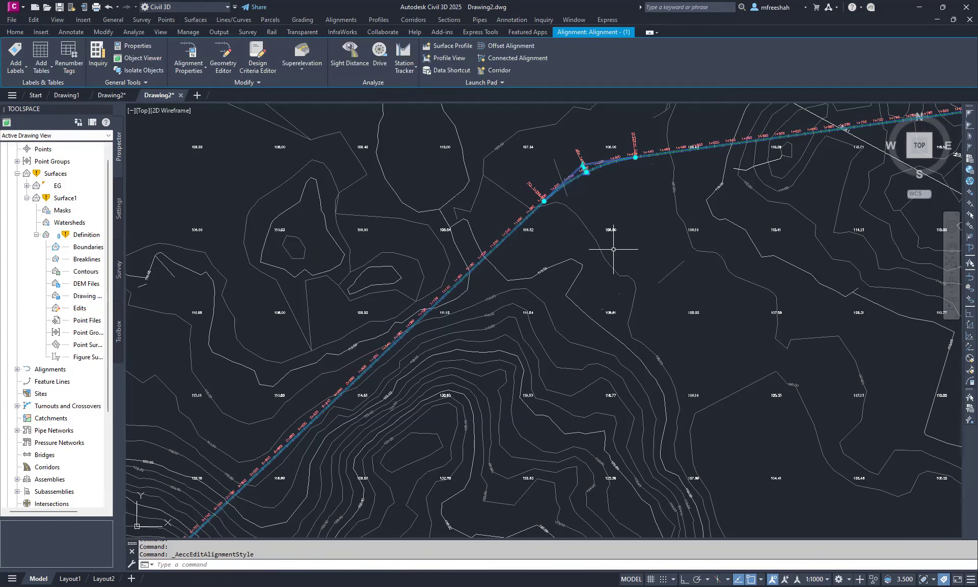
left_click(346, 20)
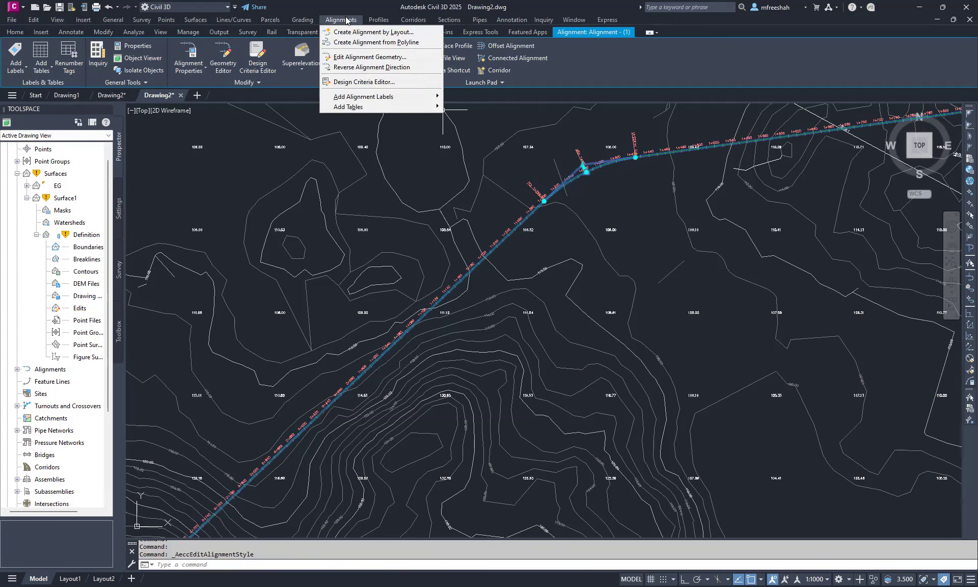
left_click(346, 21)
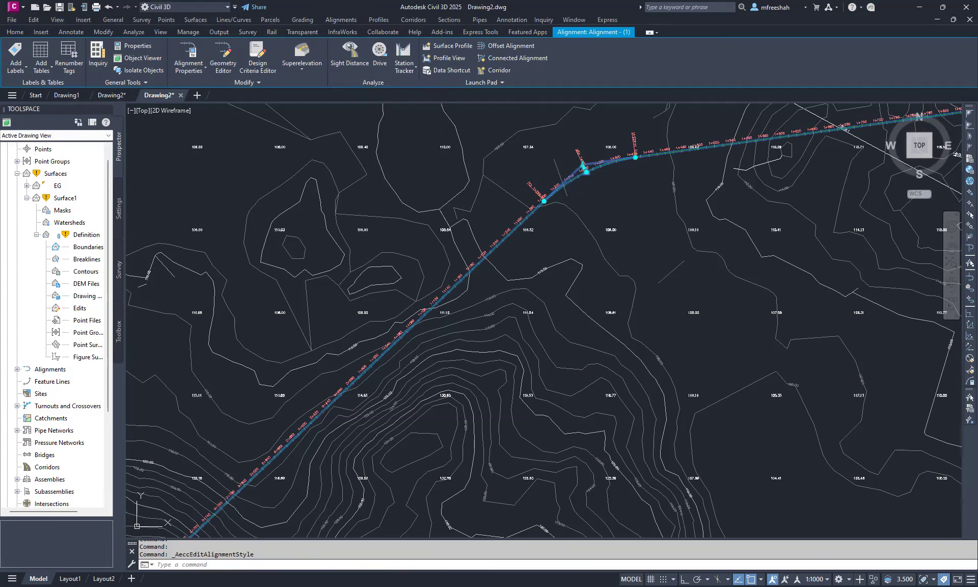
key("Escape")
scroll(434, 273, "down", 3)
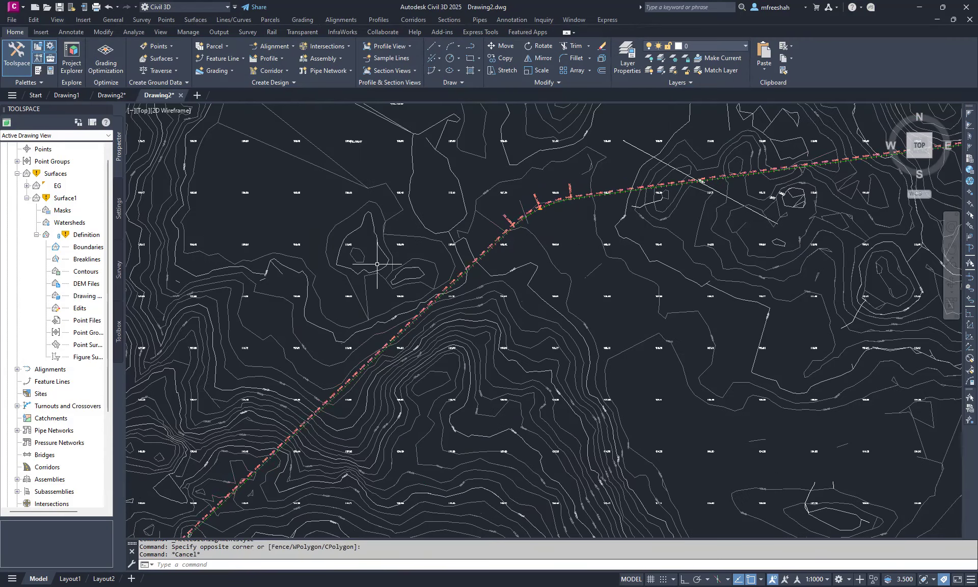
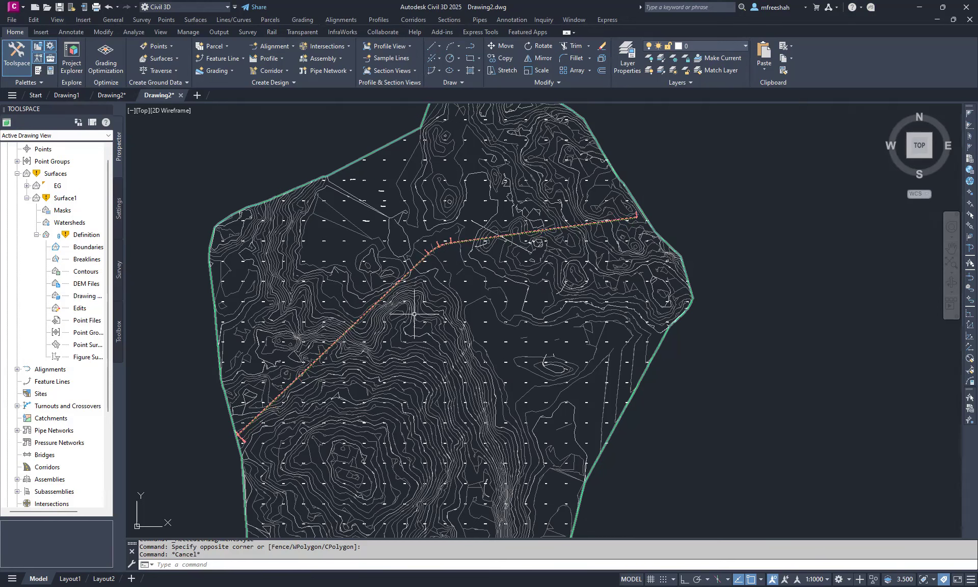
mouse_move(414, 315)
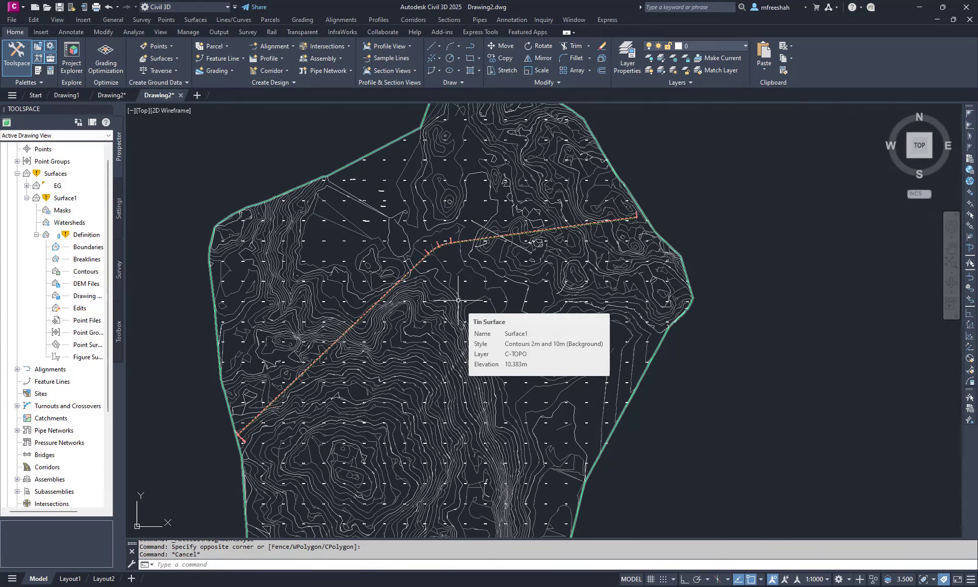
mouse_move(438, 299)
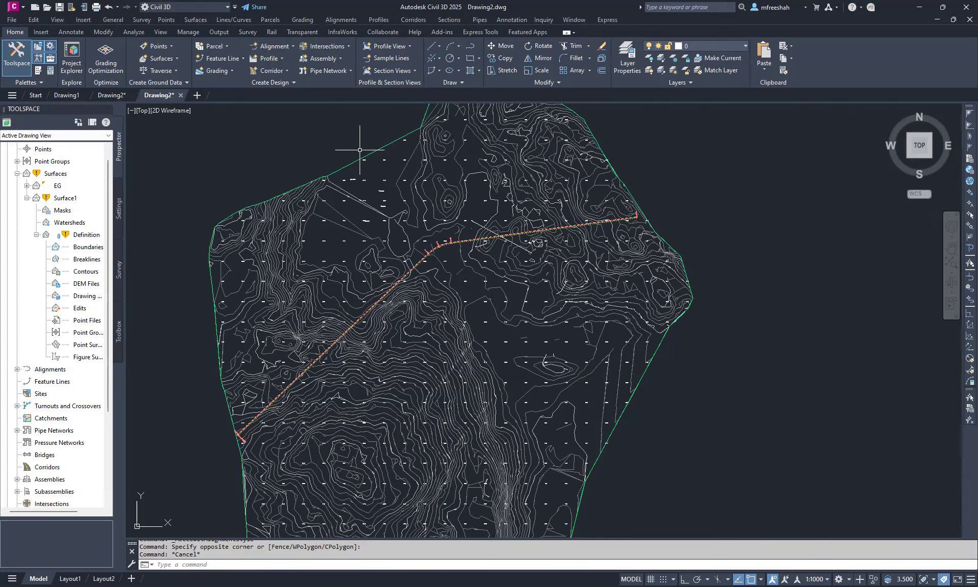
- Start a profile from surface for Alignment - (1) and select EG as the surface to sample
left_click(385, 19)
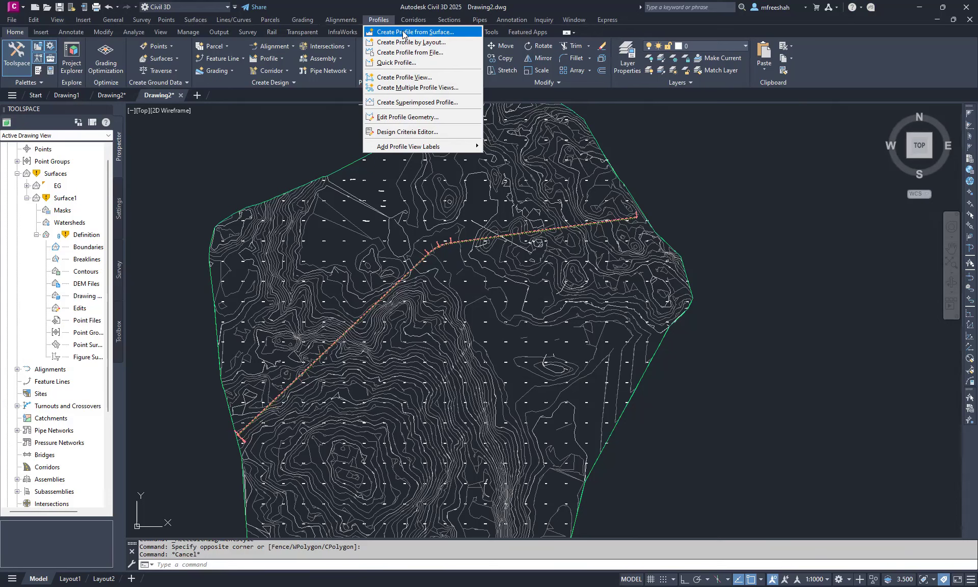
left_click(428, 32)
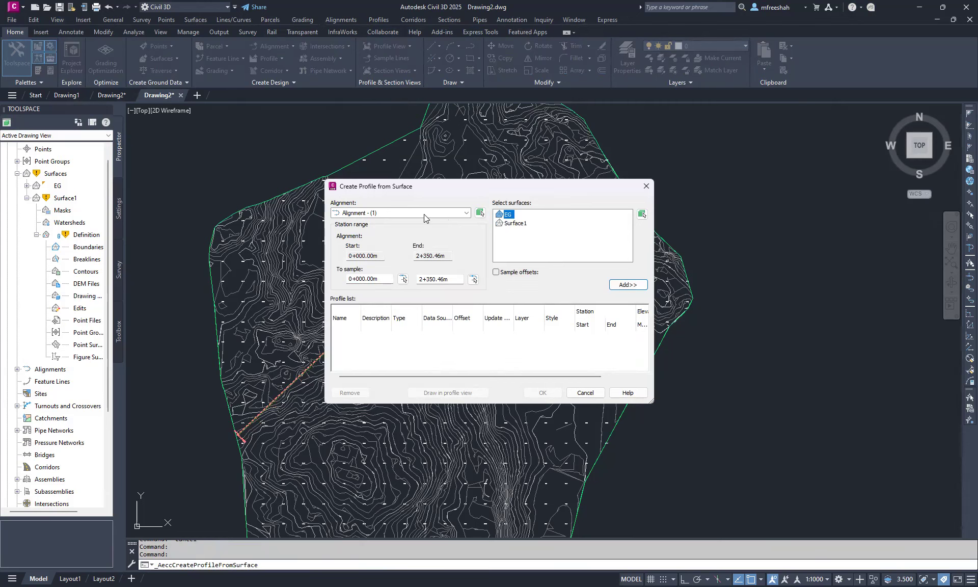
left_click(423, 213)
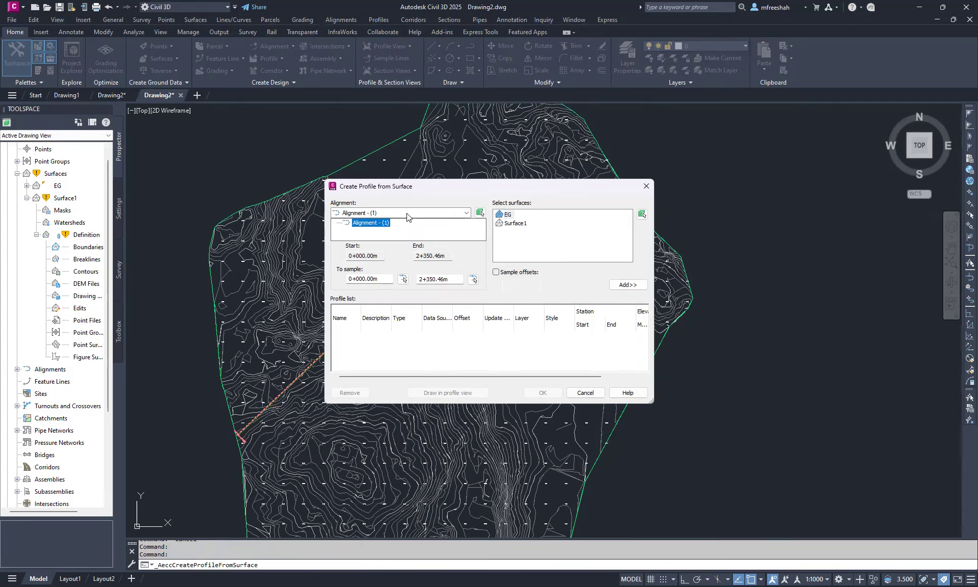
left_click(523, 224)
left_click(513, 223)
left_click(507, 215)
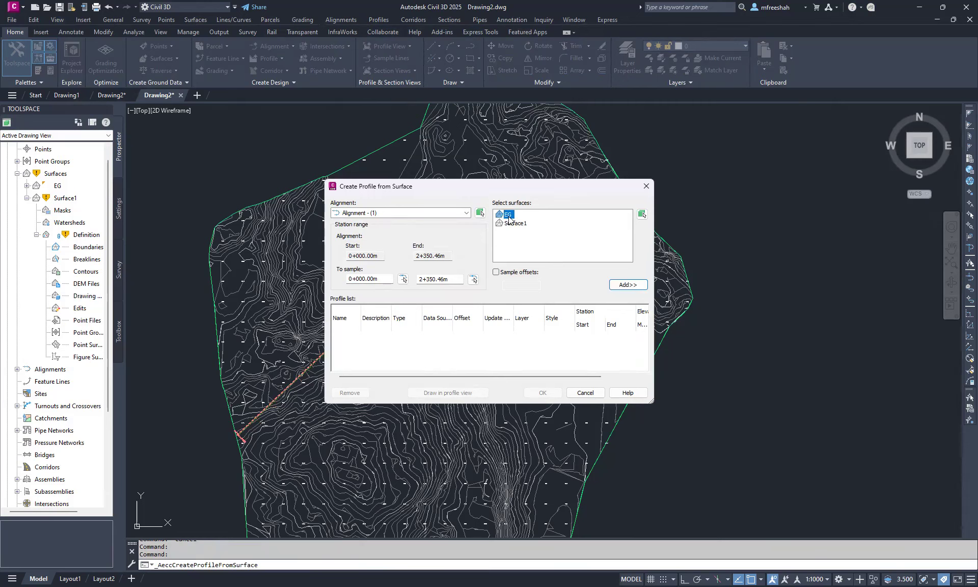
- Add the EG surface profile over the full station range, 0+000.00 to 2+350.46 m, create it, and dismiss the event report
left_click(378, 254)
left_click(441, 254)
left_click(383, 279)
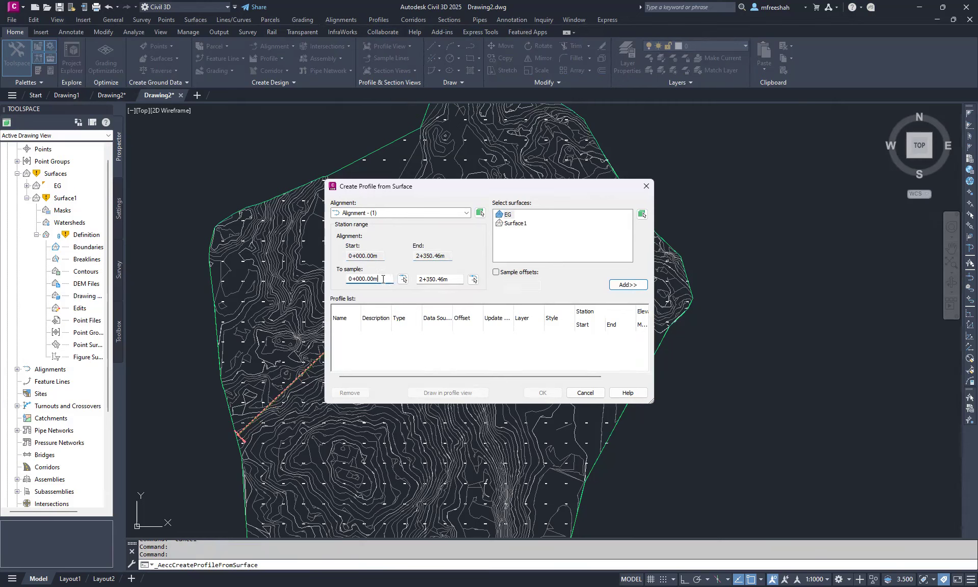
double_click(454, 280)
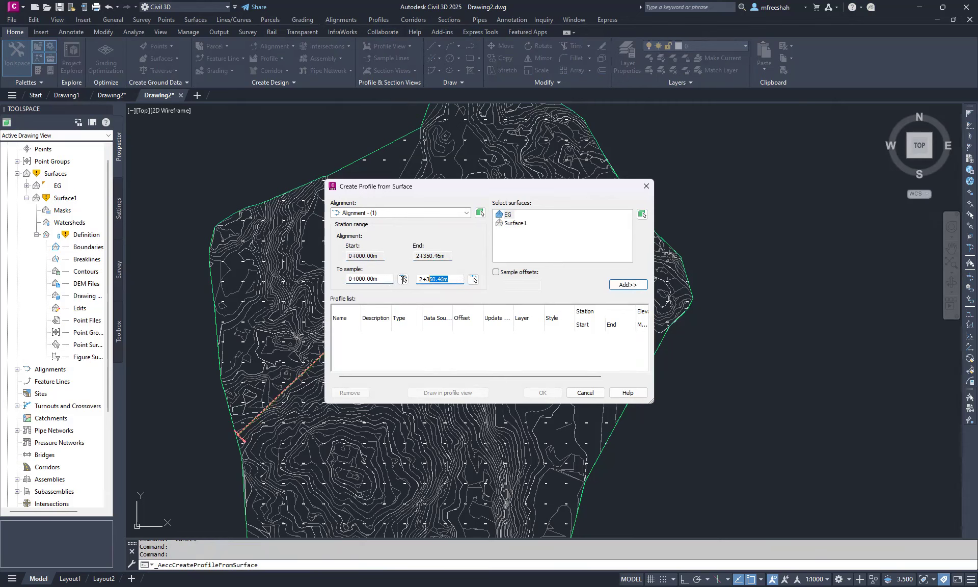
left_click(628, 285)
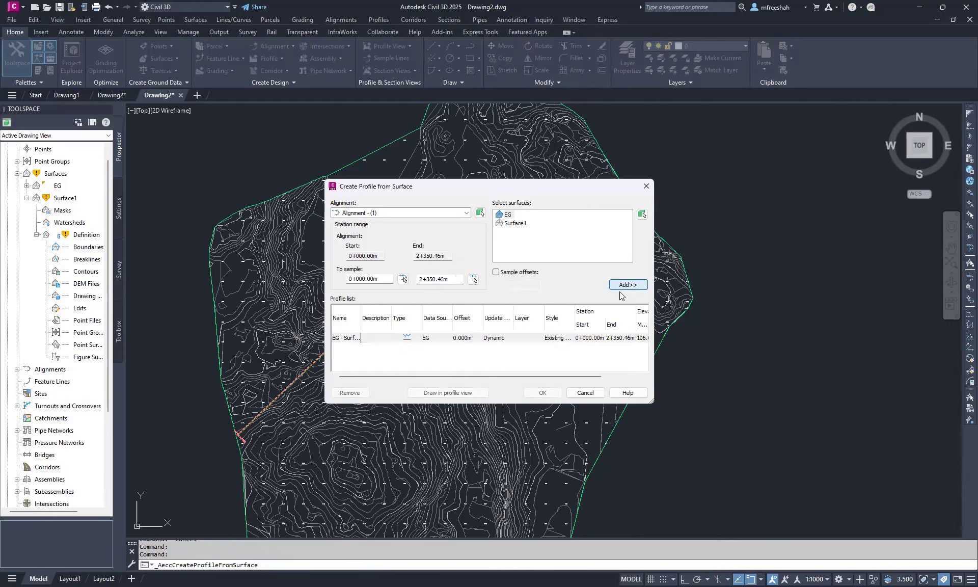
left_click_drag(478, 377, 550, 377)
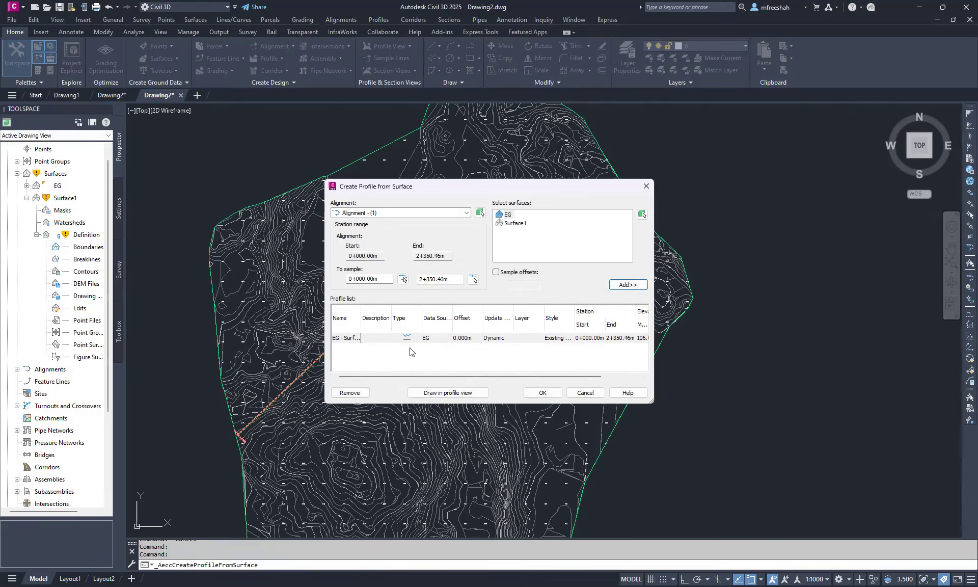
left_click(542, 393)
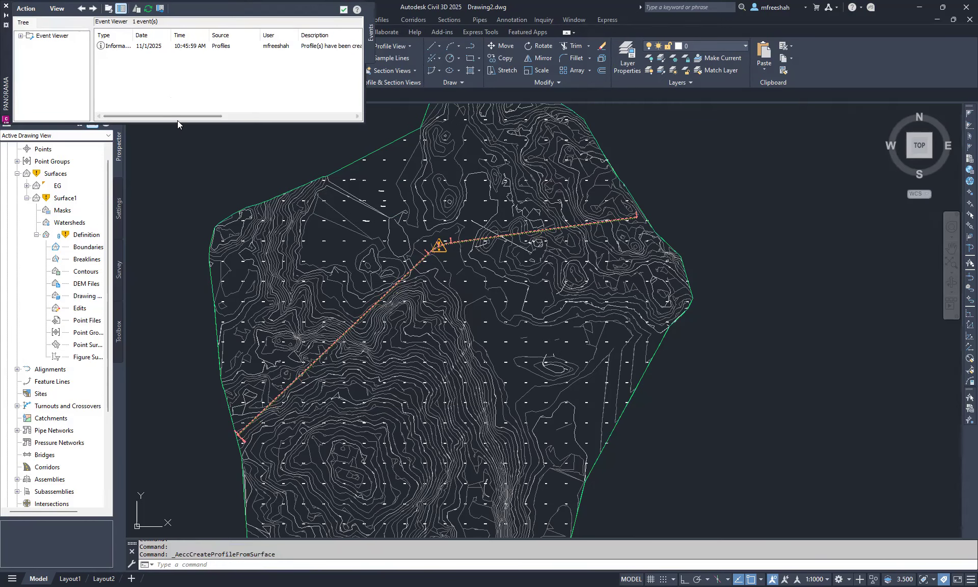
left_click_drag(214, 116, 346, 117)
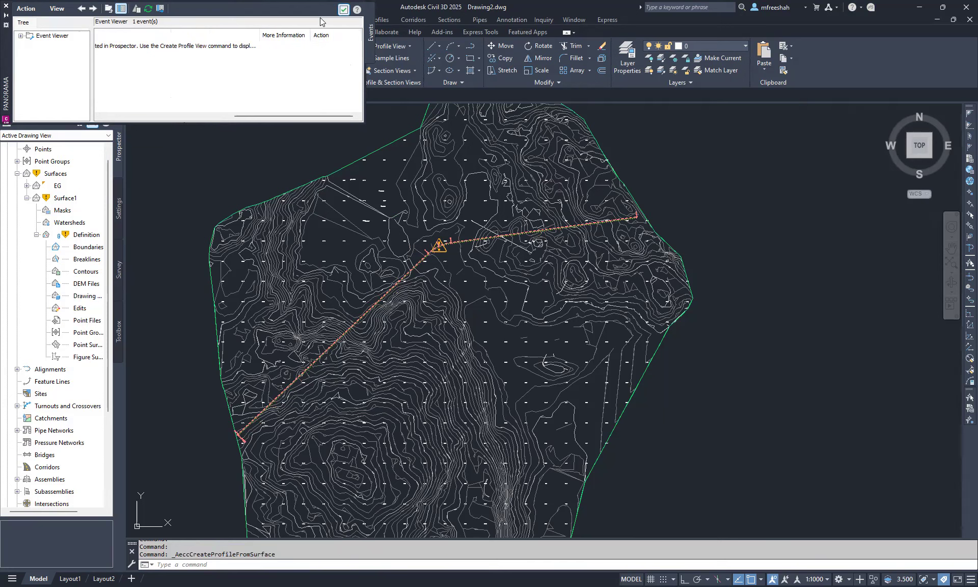
left_click(343, 9)
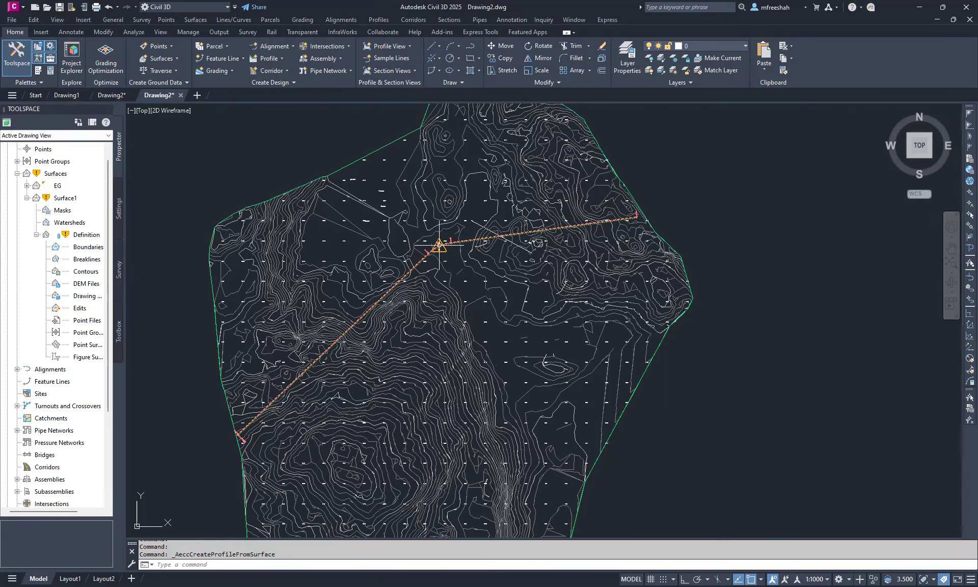
scroll(439, 244, "up", 2)
left_click(436, 252)
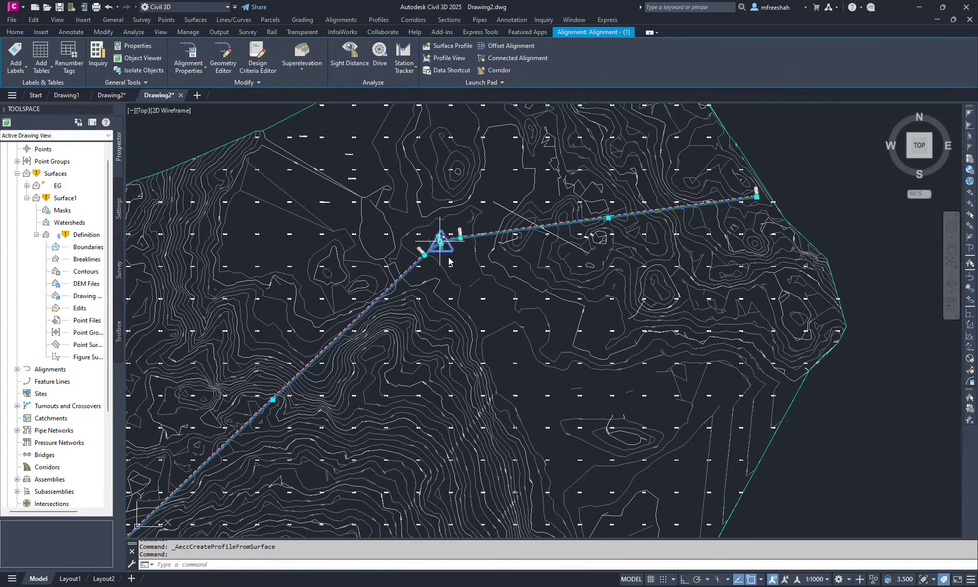
mouse_move(440, 239)
scroll(467, 281, "down", 3)
key("Escape")
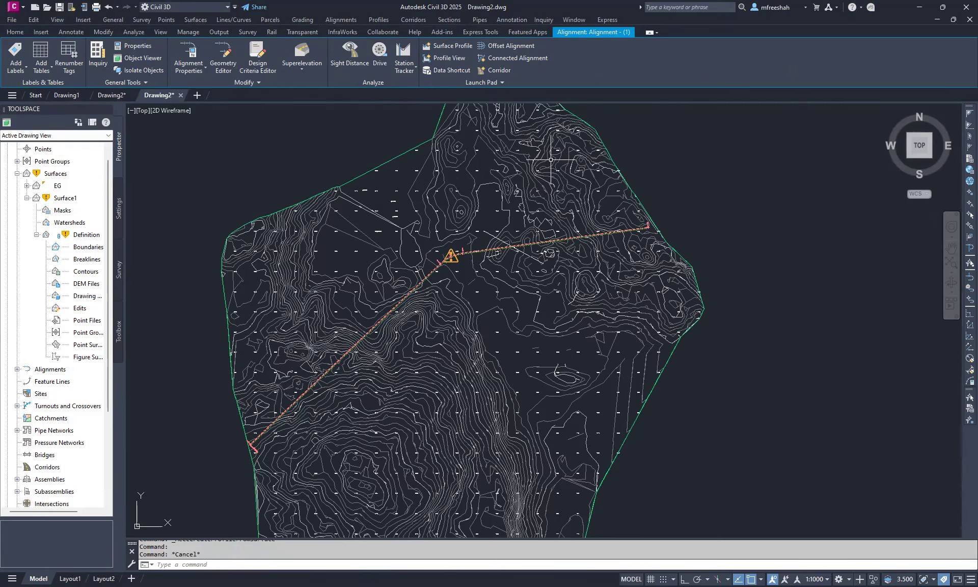
- Start a profile view for the EG surface profile along Alignment - (1), keeping the automatic station range
left_click(378, 19)
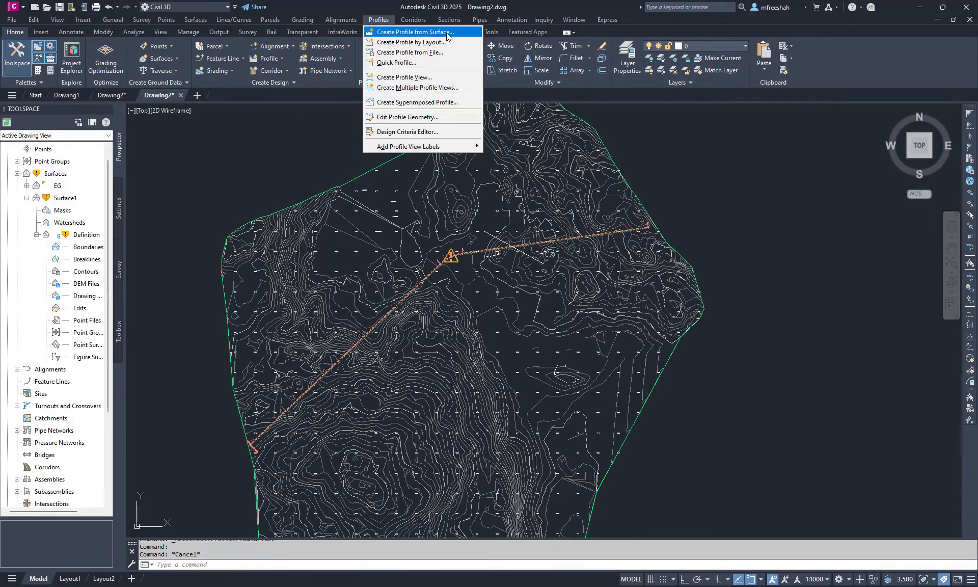
left_click(446, 32)
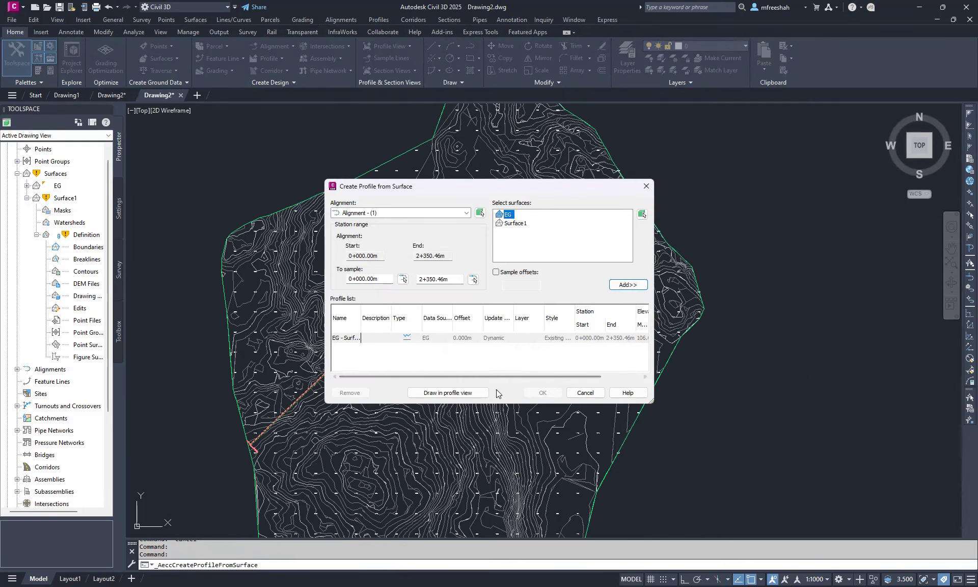
left_click(461, 392)
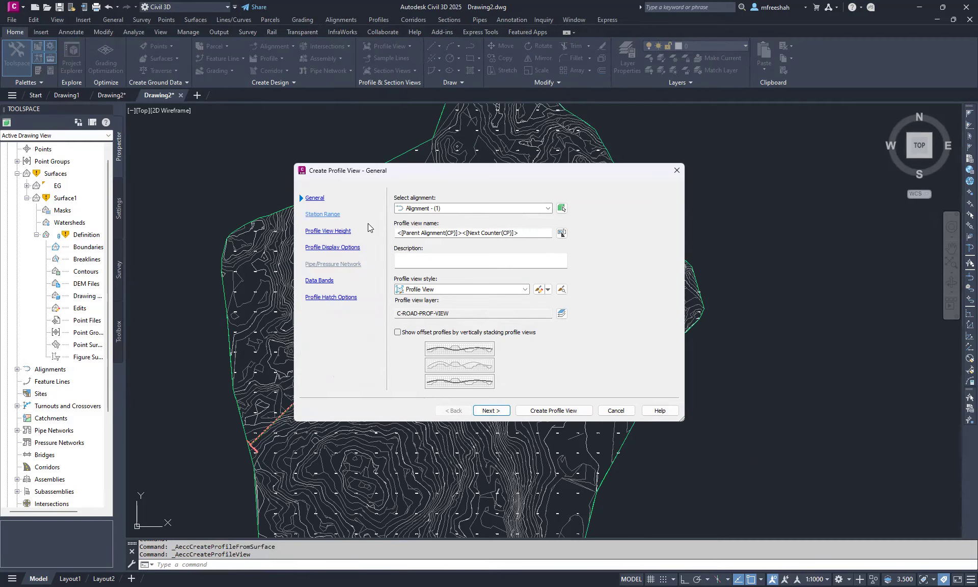
left_click(328, 213)
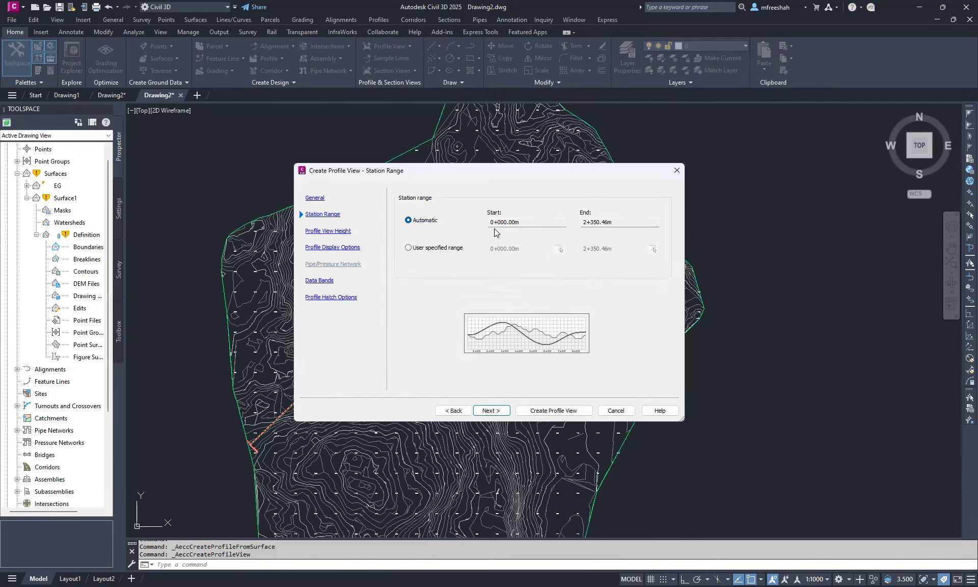
left_click(414, 249)
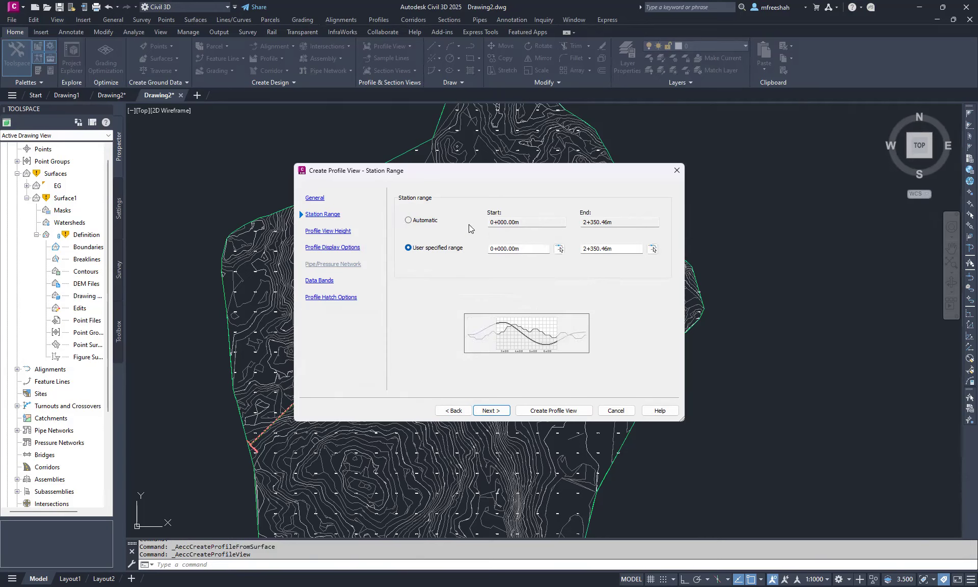
left_click(411, 221)
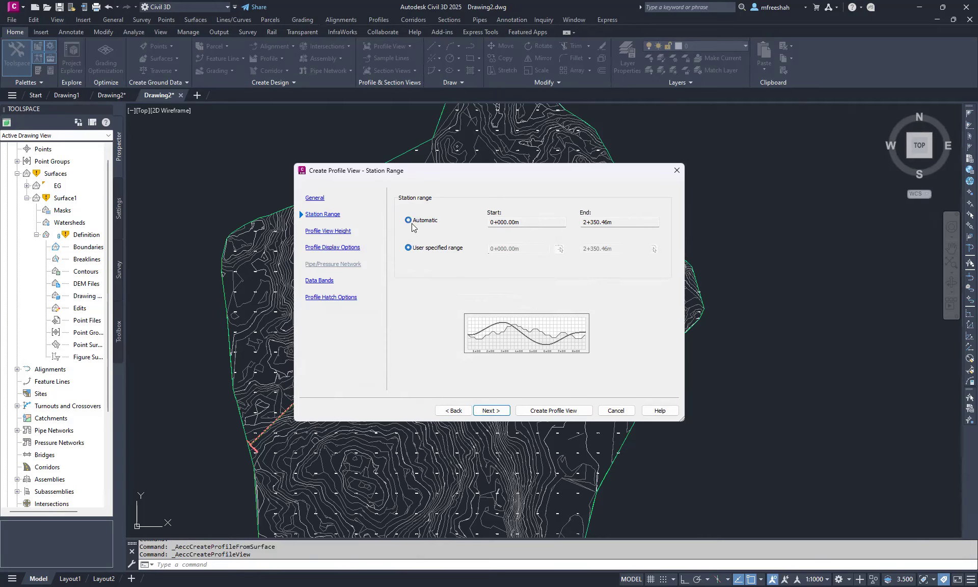
- Review the profile view's minimum and maximum elevations and the user-specified height option, keeping the automatic height
left_click(334, 232)
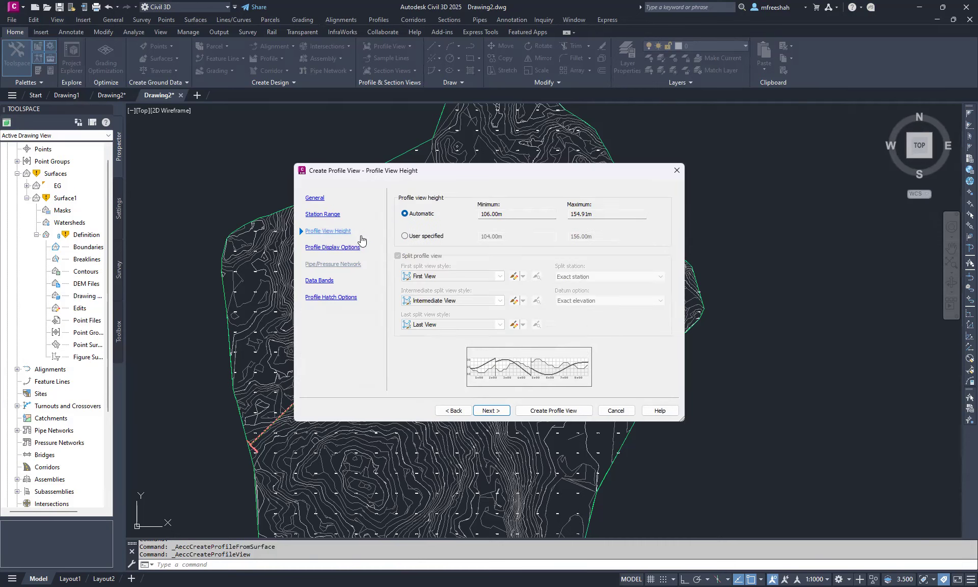
left_click(516, 214)
double_click(500, 216)
double_click(610, 215)
left_click(415, 237)
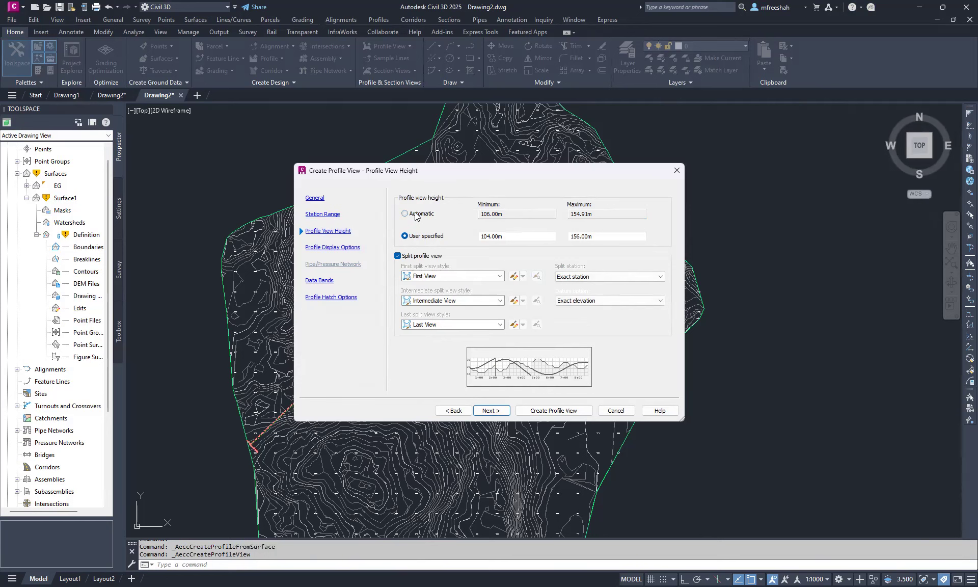
left_click(415, 215)
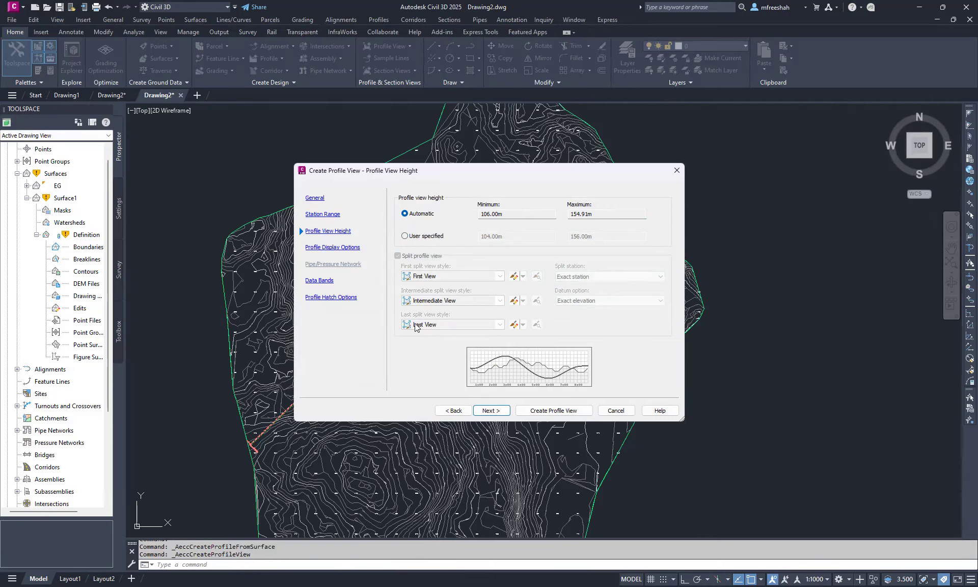
- Review the profile display options and available data band sets, keeping EG-FG Elevations and Stations
left_click(334, 249)
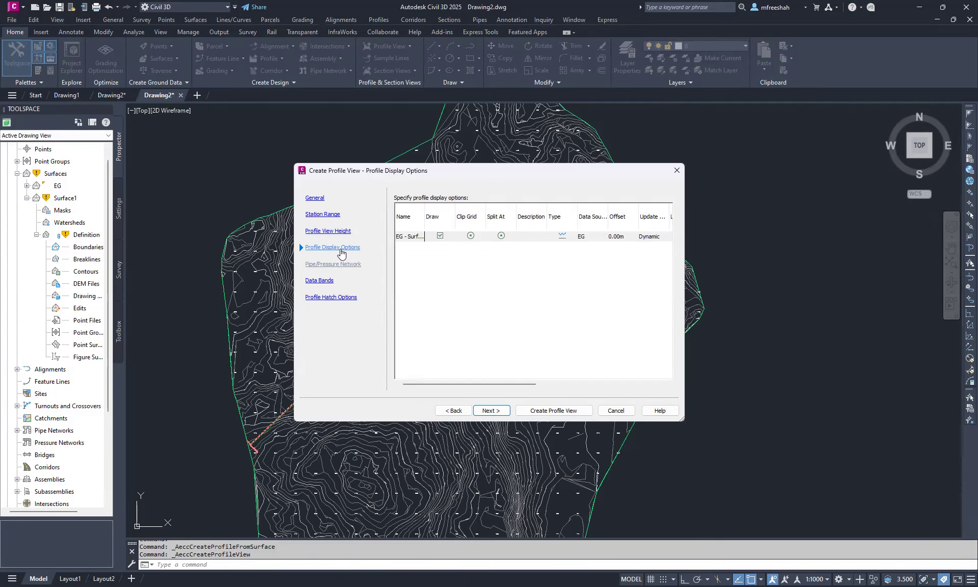
left_click_drag(440, 383, 586, 386)
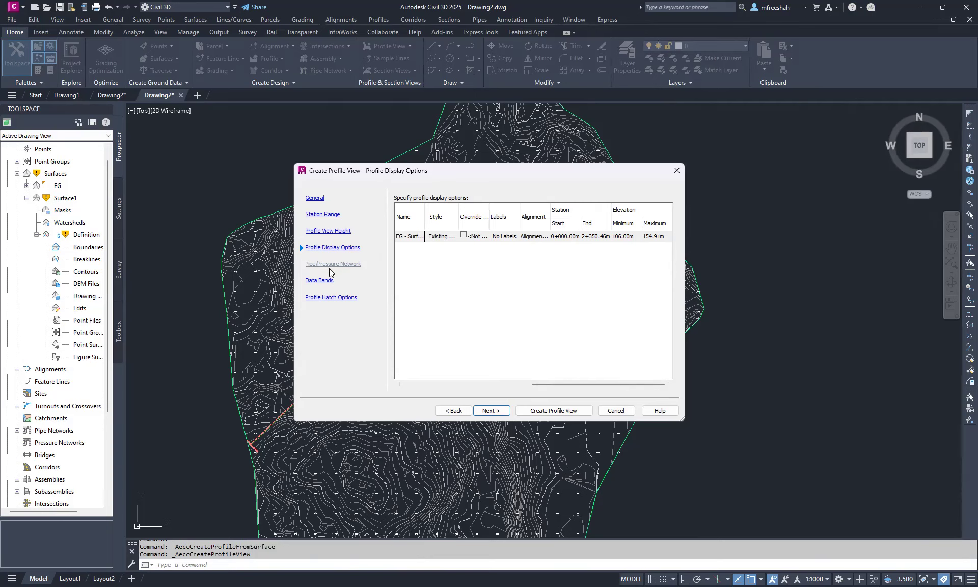
left_click(319, 283)
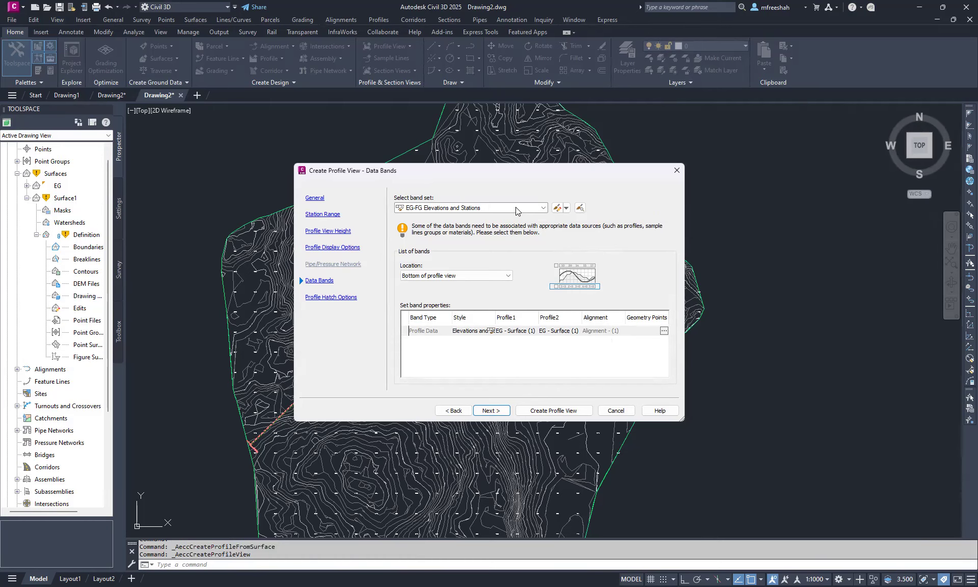
left_click(434, 208)
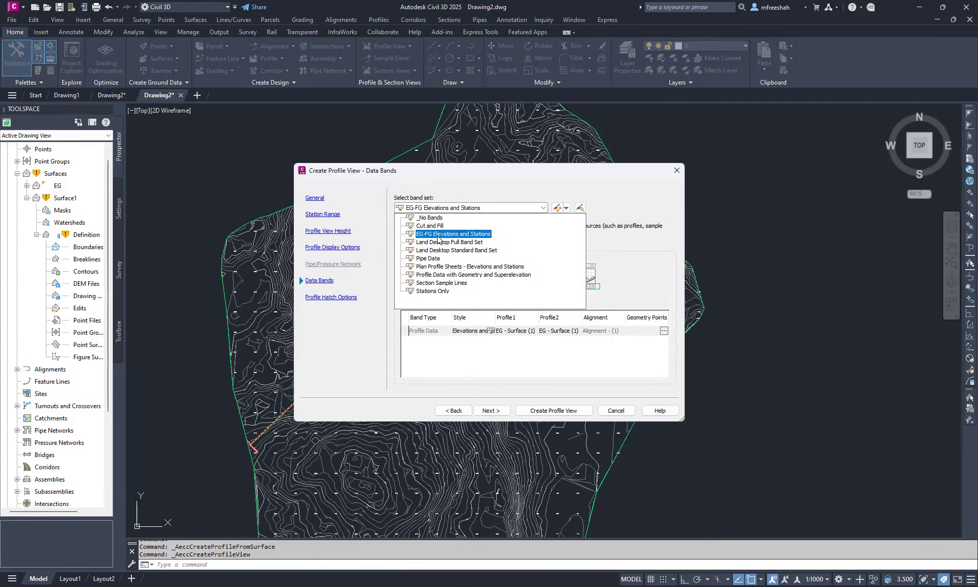
left_click(374, 253)
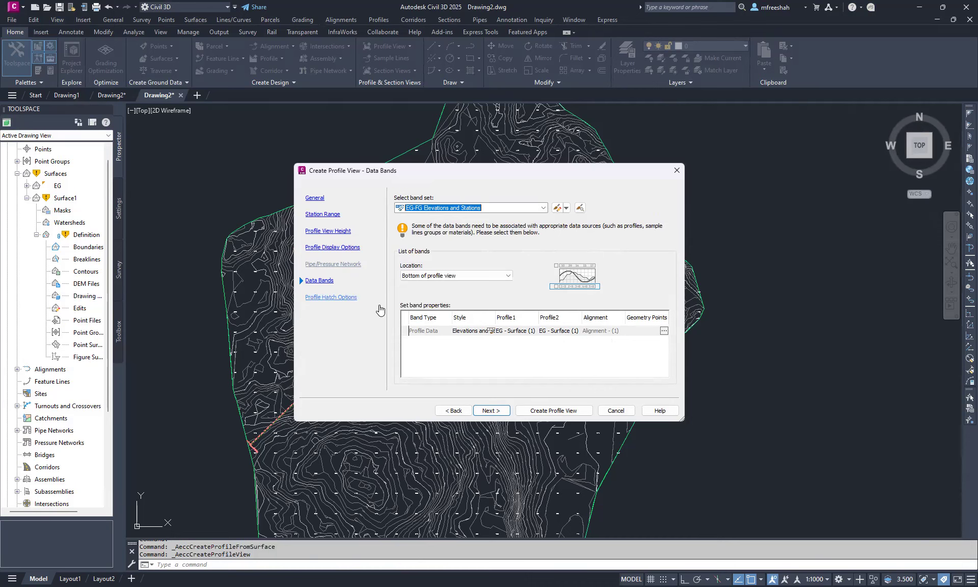
- Try adding two multiple-boundary hatch areas and a cut hatch area to the profile view, then delete them all
left_click(351, 300)
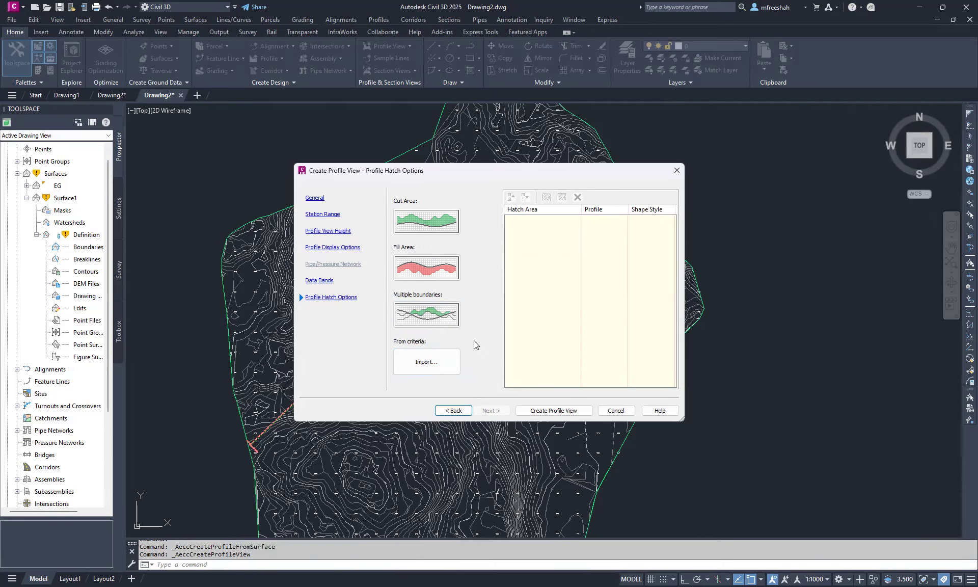
left_click(444, 322)
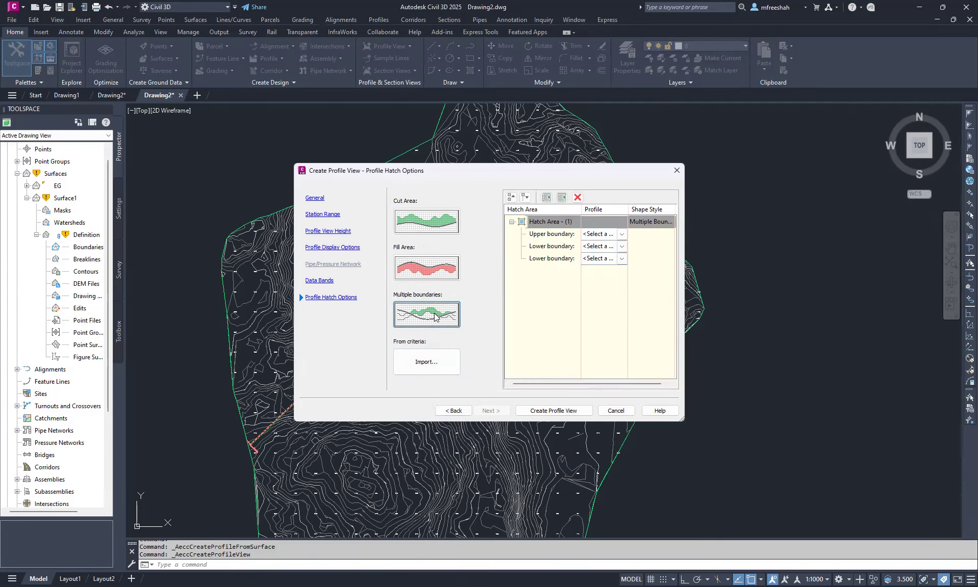
left_click(622, 236)
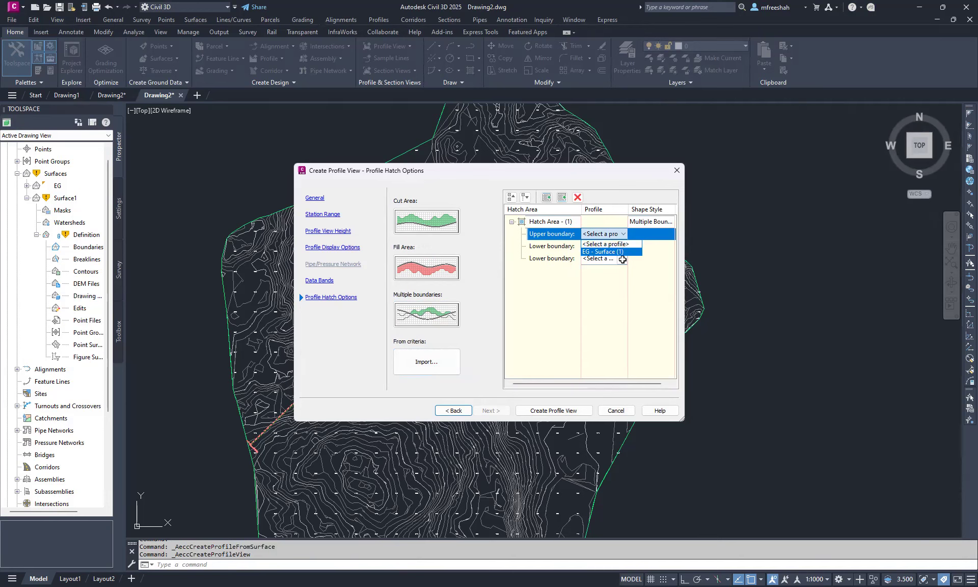
left_click(450, 228)
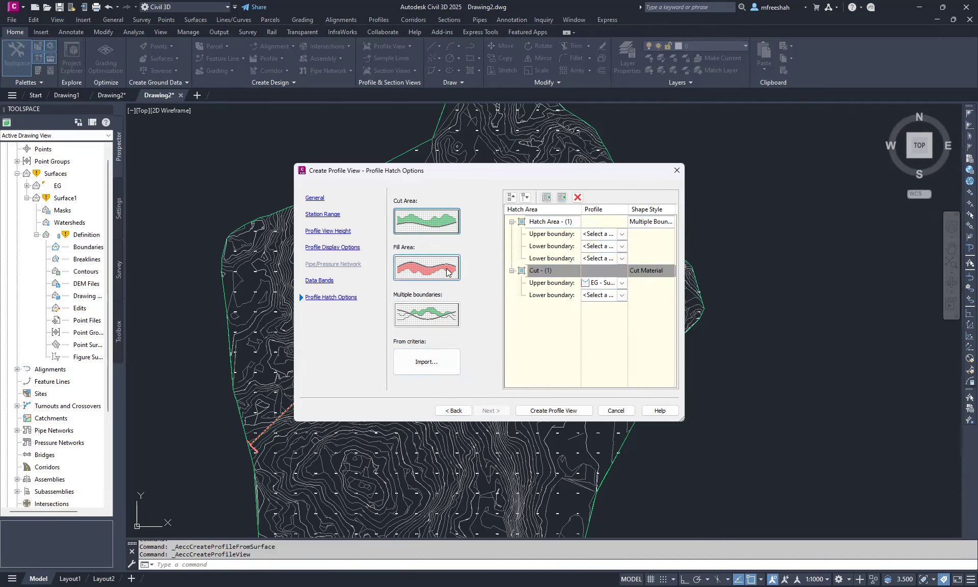
left_click(441, 330)
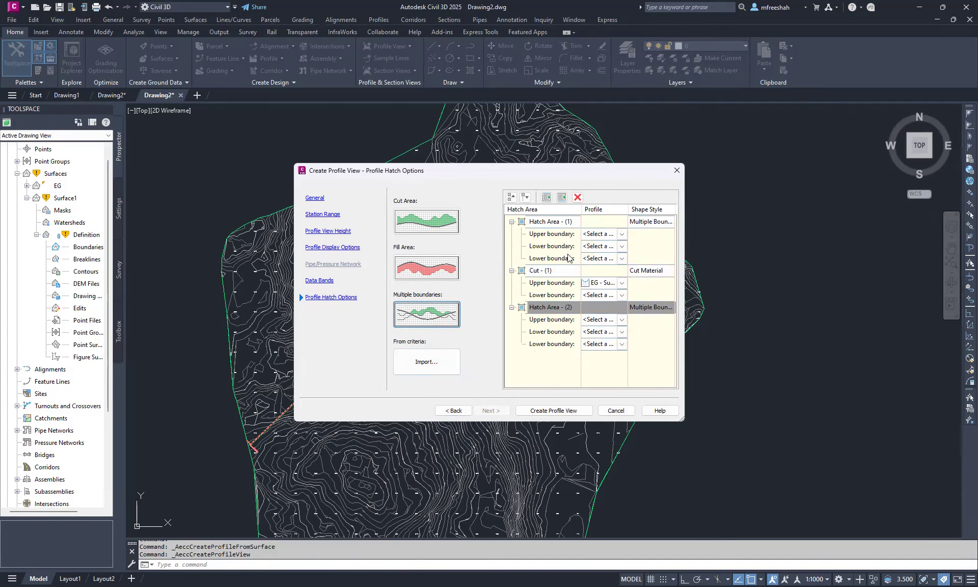
left_click(577, 197)
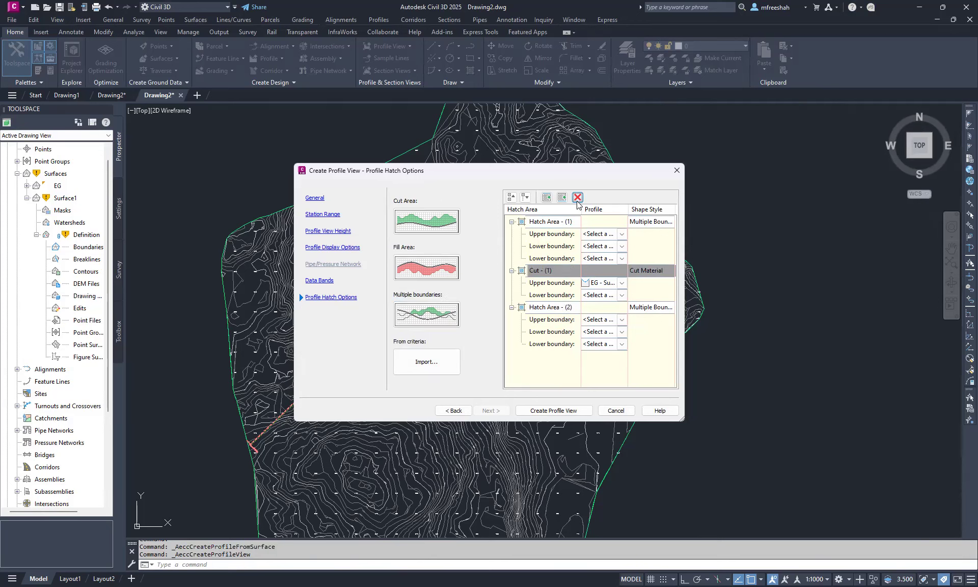
left_click(577, 198)
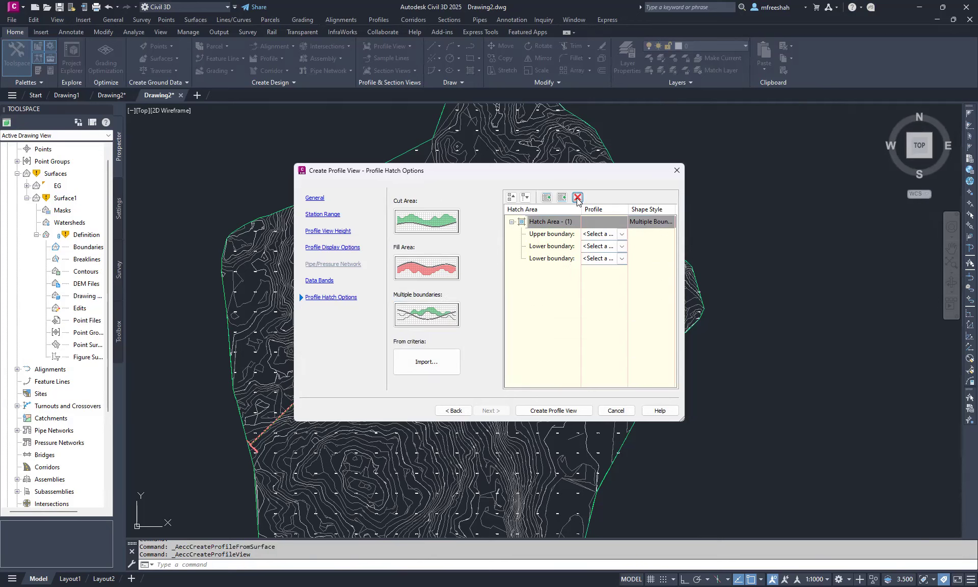
left_click(577, 198)
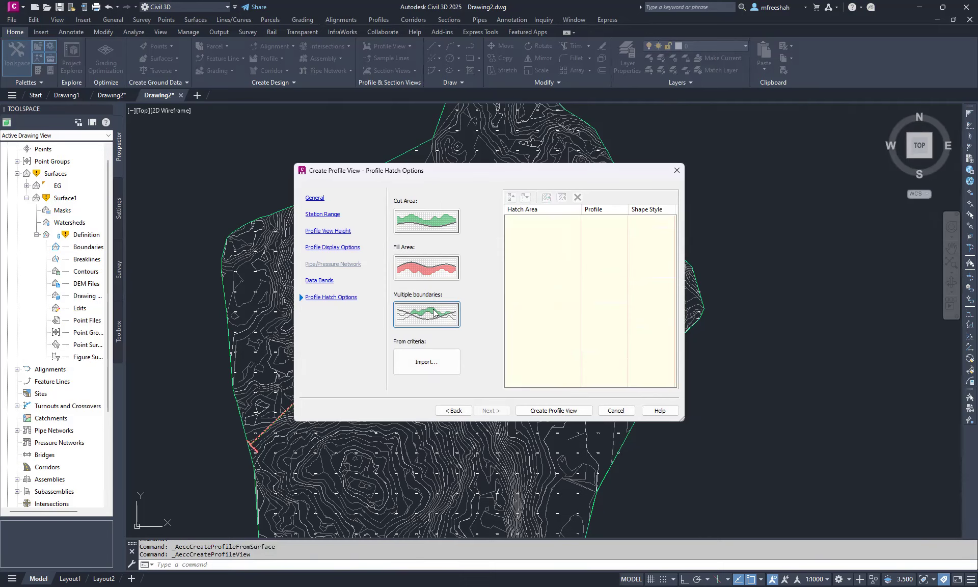
- Try a cut hatch area with EG - Surface (1) as its lower boundary, then remove all the cut areas
left_click(436, 223)
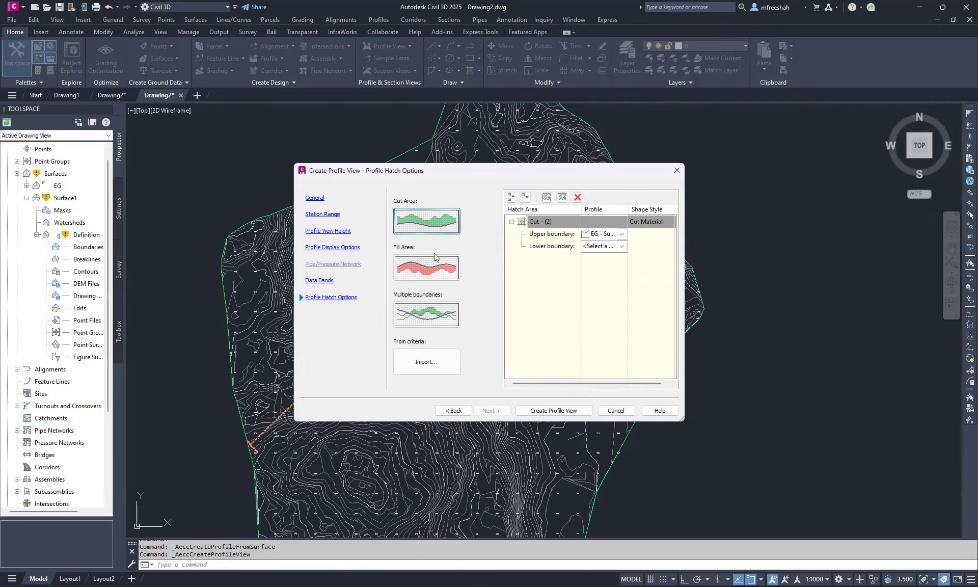
left_click(621, 246)
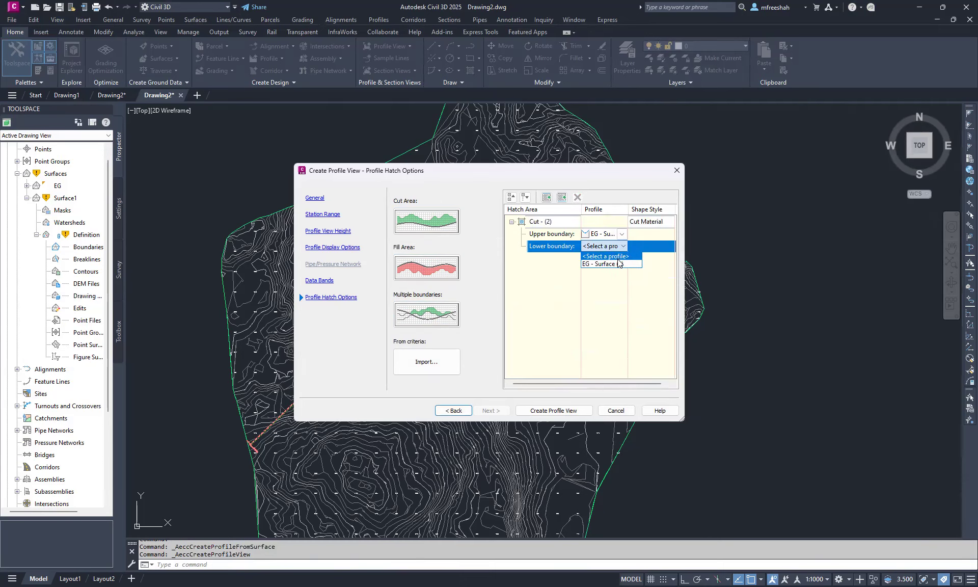
left_click(611, 264)
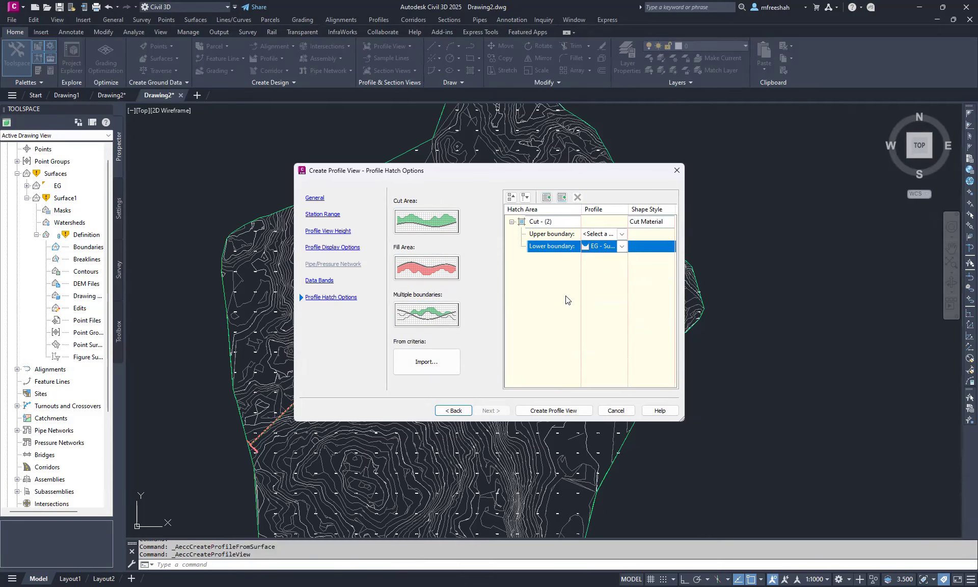
left_click(574, 416)
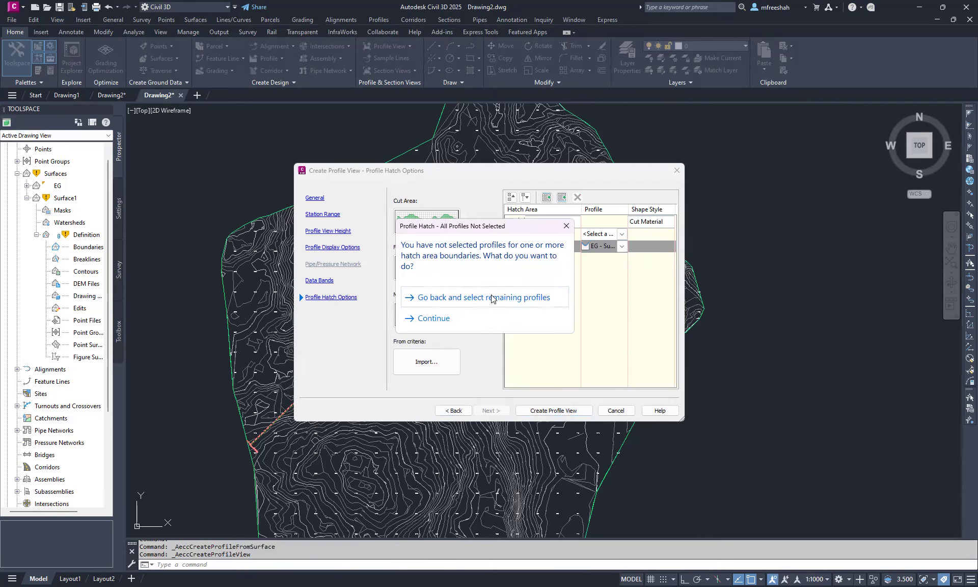
left_click(436, 295)
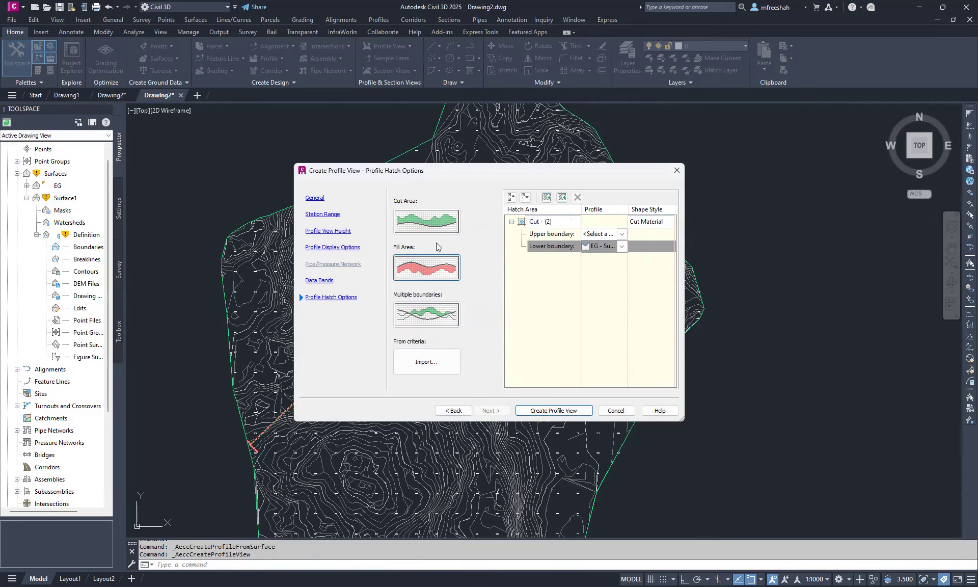
left_click(426, 221)
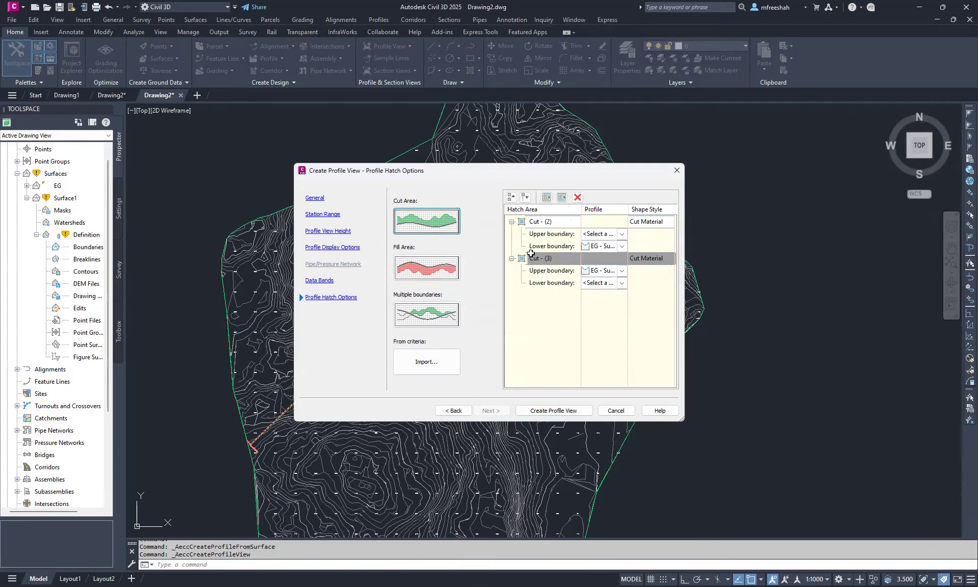
left_click(577, 198)
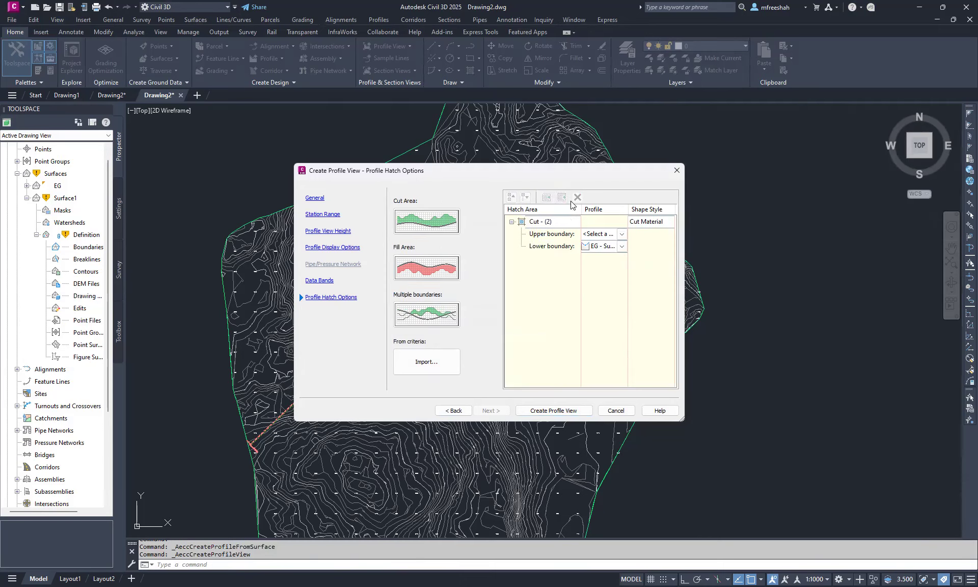
left_click(577, 197)
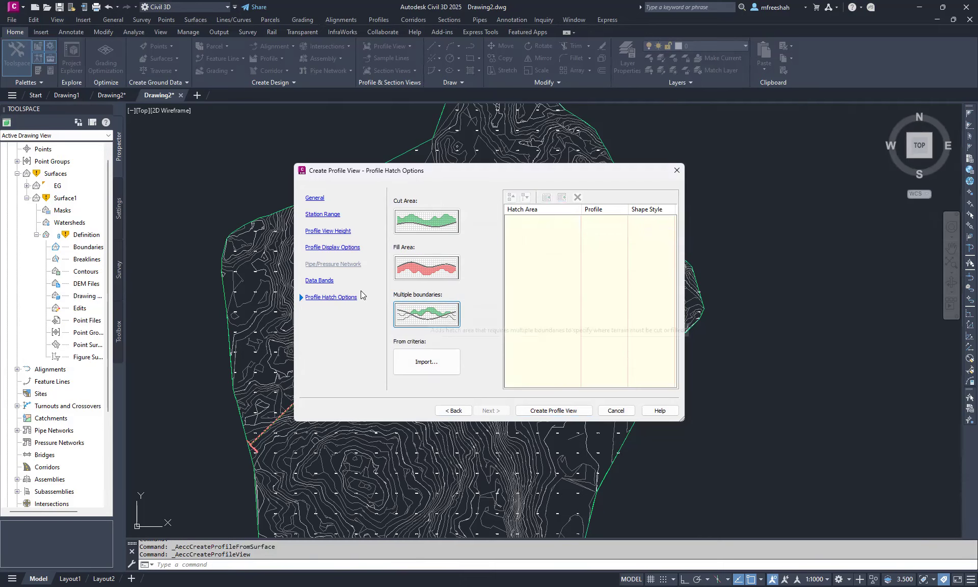
- Add a multiple-boundary hatch area and set its second lower boundary to EG - Surface (1)
left_click(430, 312)
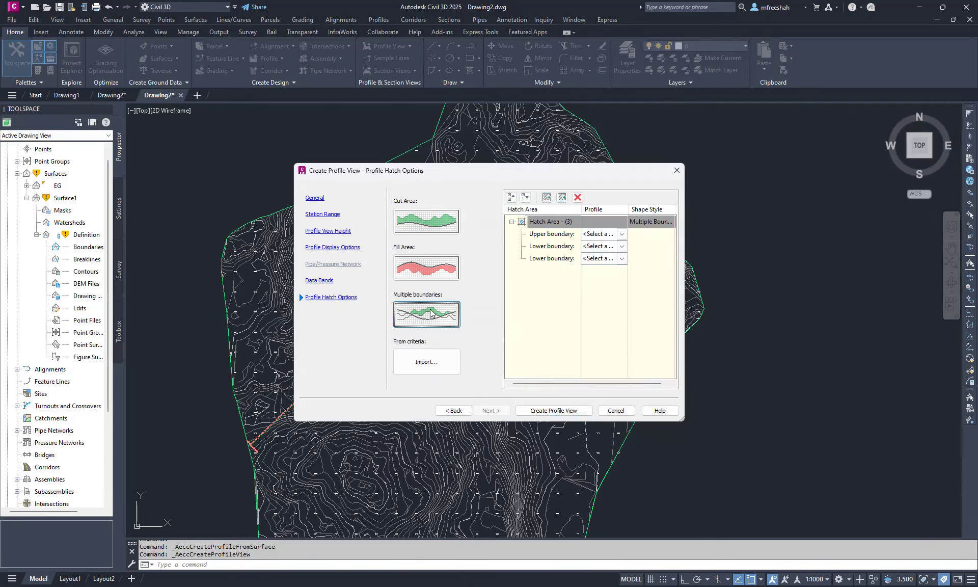
left_click(622, 258)
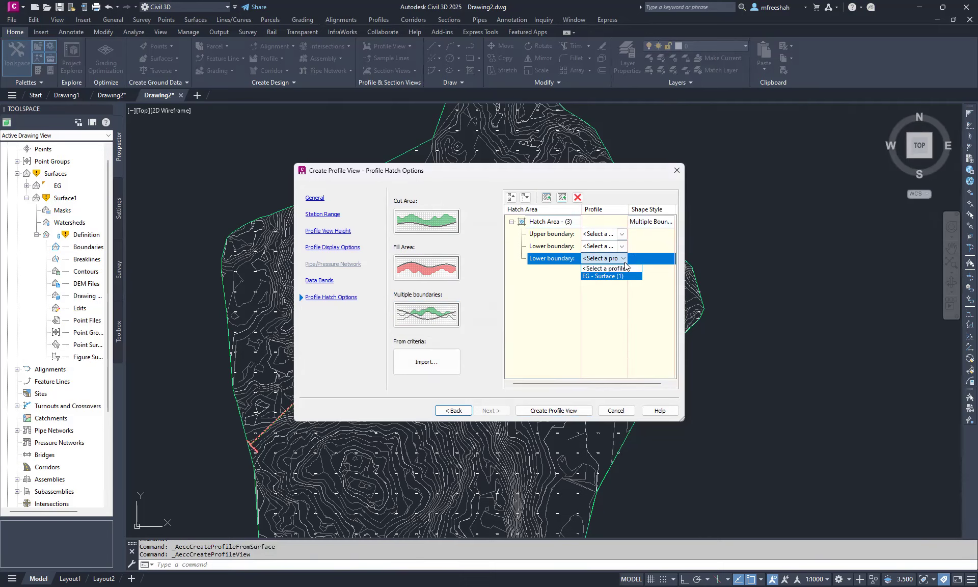
left_click(621, 276)
- Create the profile view despite the unassigned hatch boundaries and place it in the empty area east of the surface
left_click(555, 410)
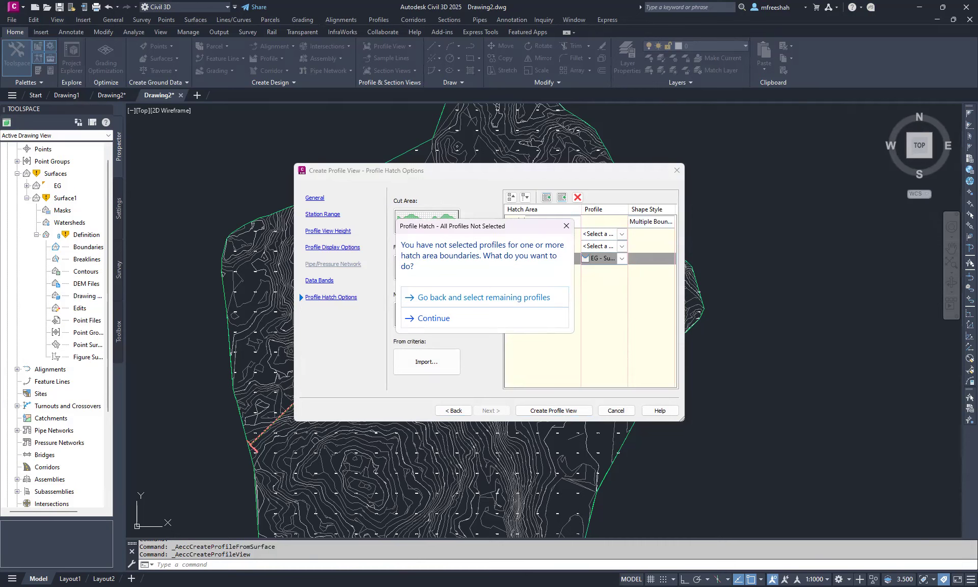
left_click(433, 318)
left_click(430, 284)
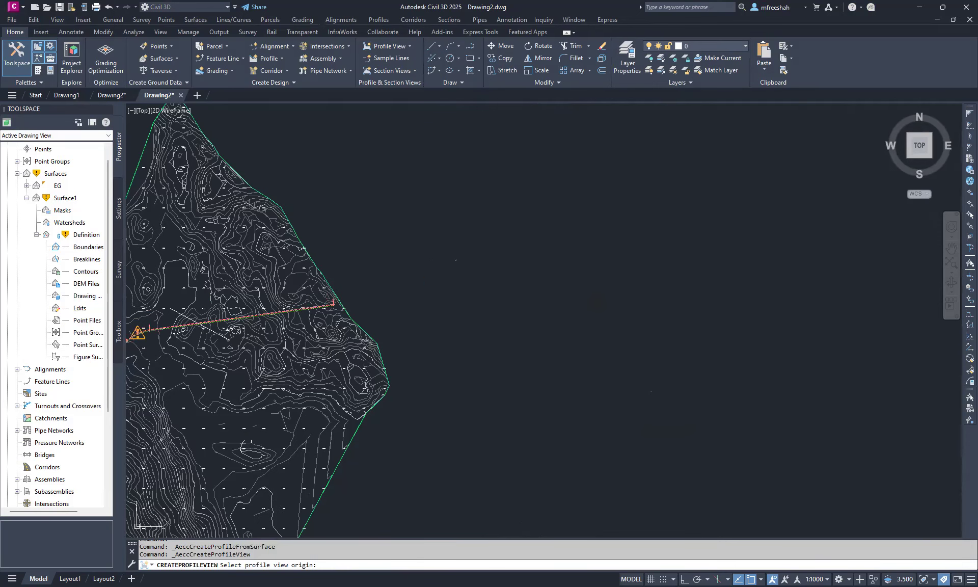
scroll(693, 178, "up", 2)
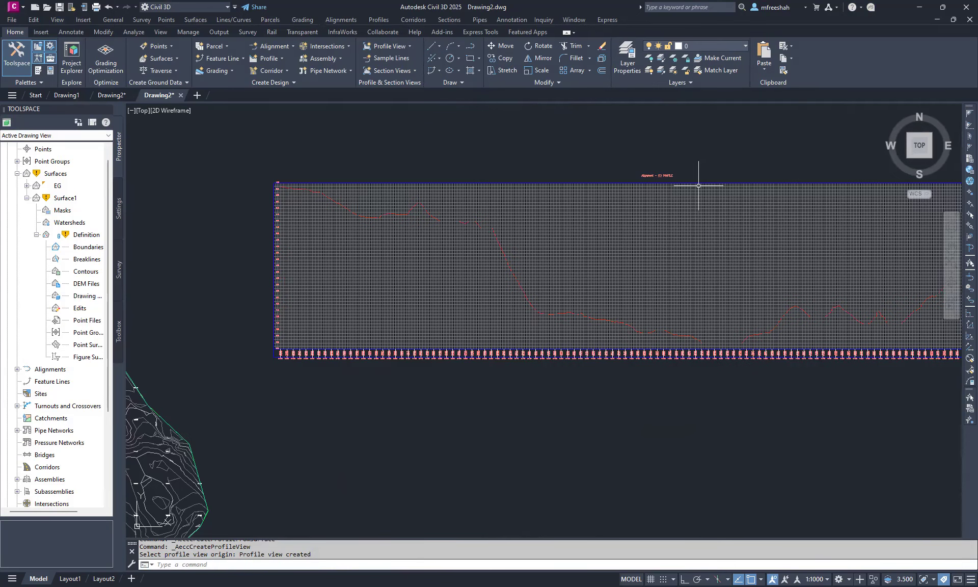
- Examine the new profile view's title, grid, elevation and station labels and its existing-ground line from start to end
scroll(698, 186, "up", 5)
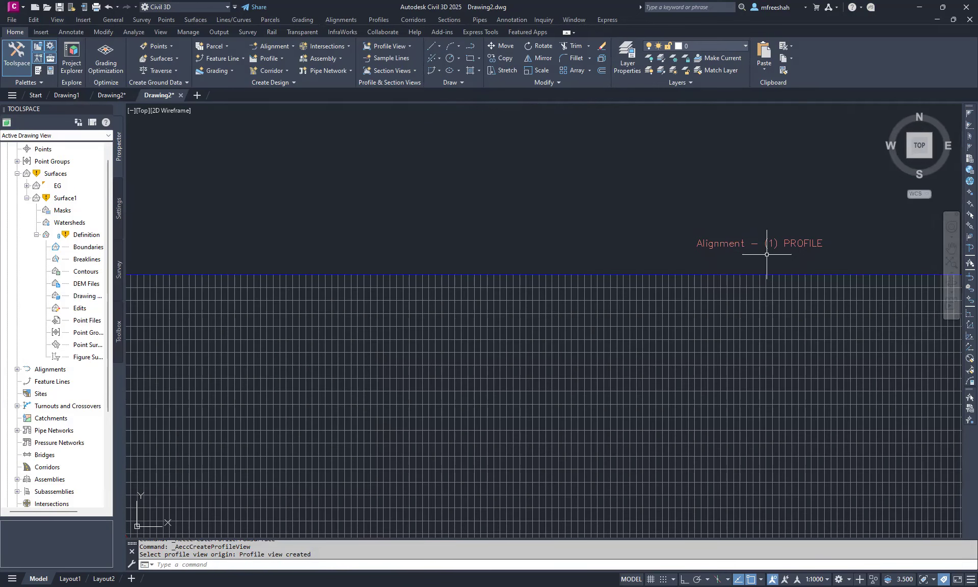
scroll(627, 206, "down", 5)
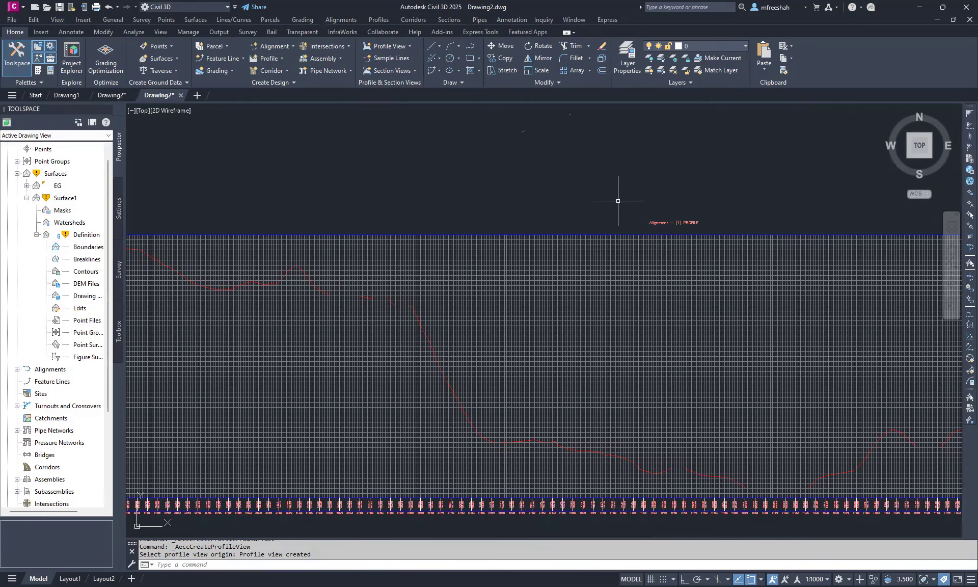
scroll(492, 262, "up", 3)
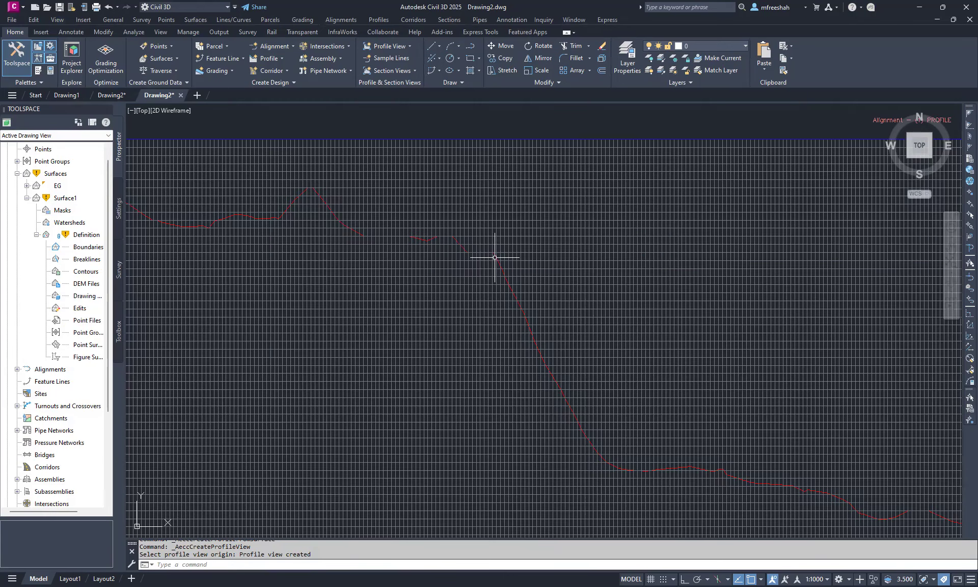
scroll(459, 292, "down", 2)
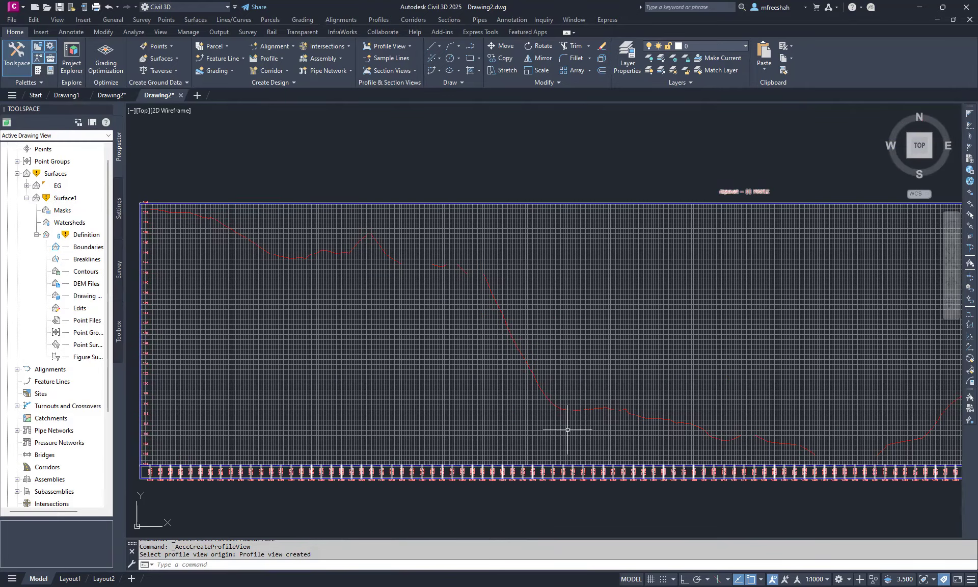
scroll(513, 365, "down", 2)
scroll(540, 312, "down", 3)
scroll(658, 351, "up", 4)
scroll(710, 338, "up", 4)
scroll(864, 399, "down", 3)
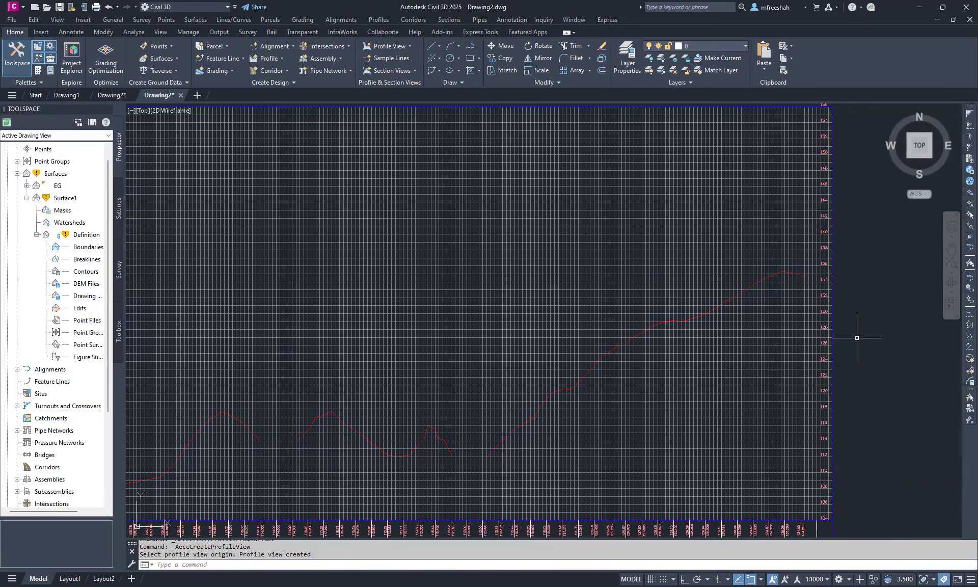
scroll(829, 332, "down", 2)
middle_click_drag(400, 266, 499, 213)
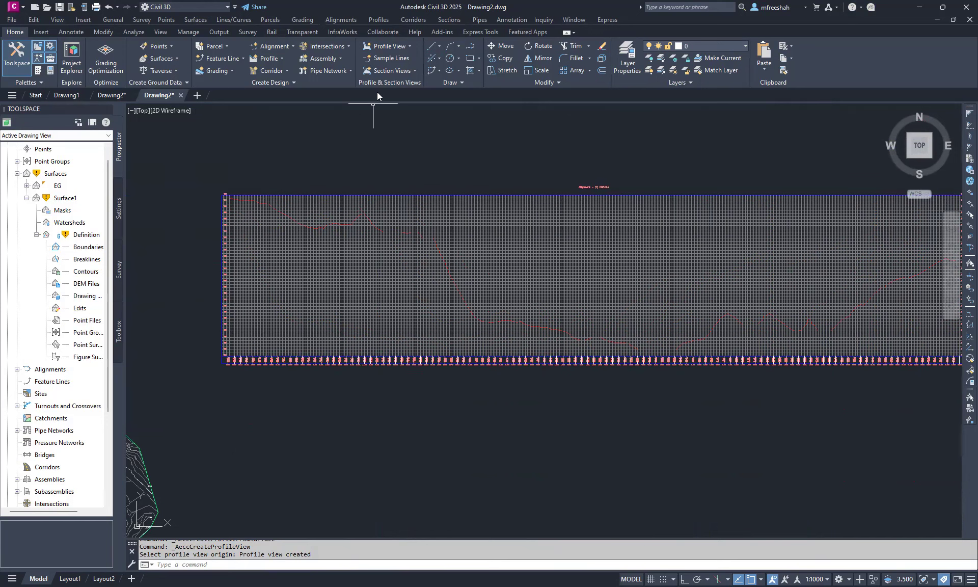
- Create a layout profile on the Alignment - (1) profile view with criteria-based design, the AASHTO 2011 Standard minimum K table and the Basic check set
left_click(380, 20)
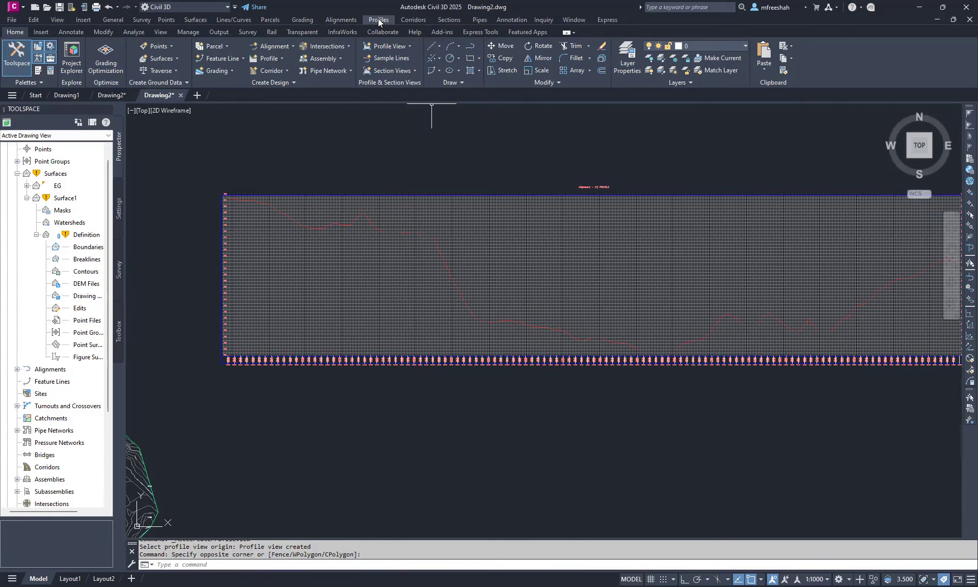
left_click(378, 18)
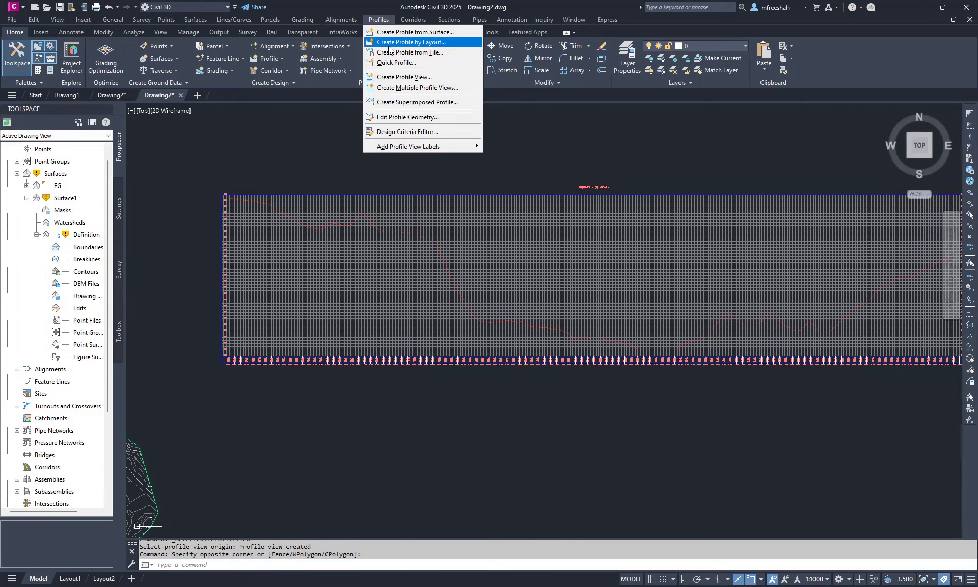
left_click(394, 45)
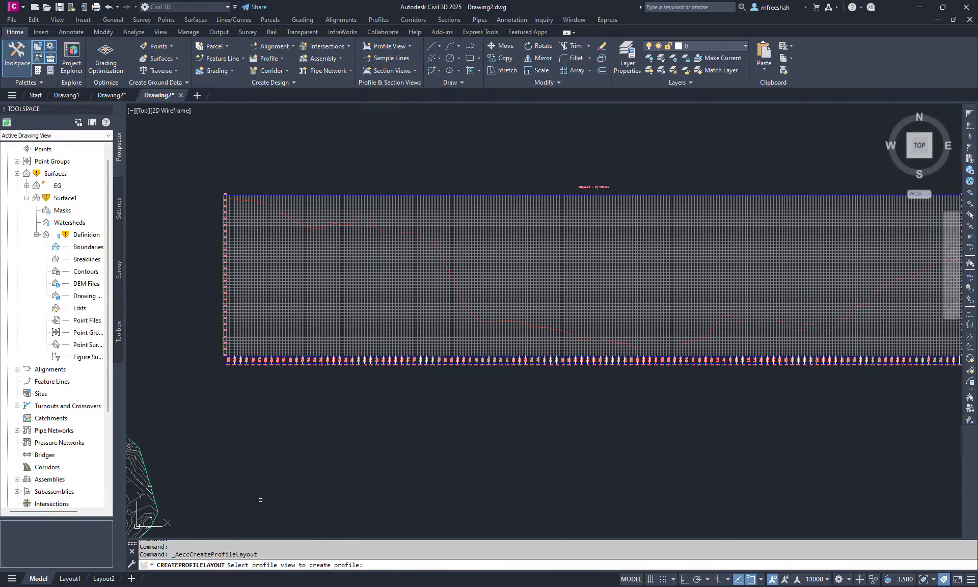
left_click(343, 307)
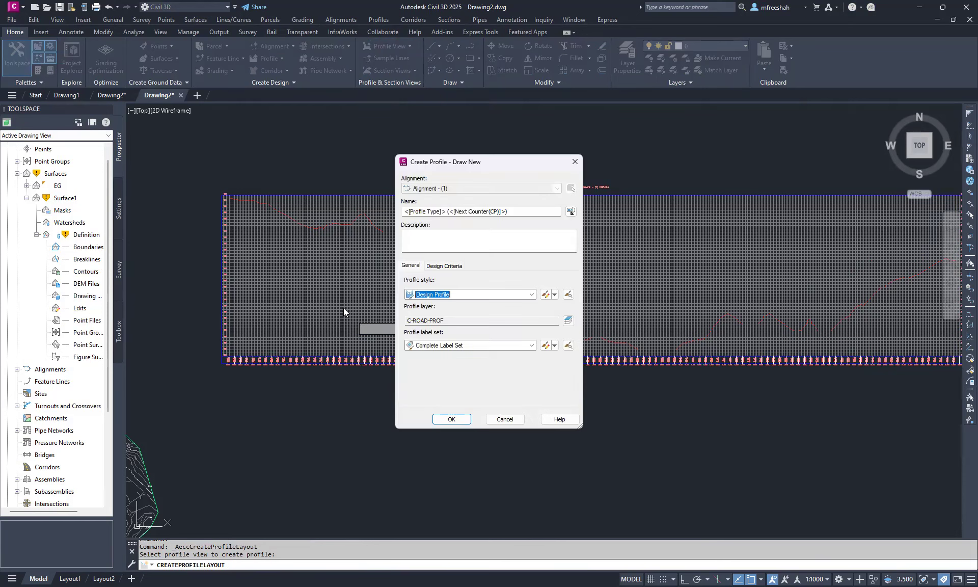
left_click(454, 265)
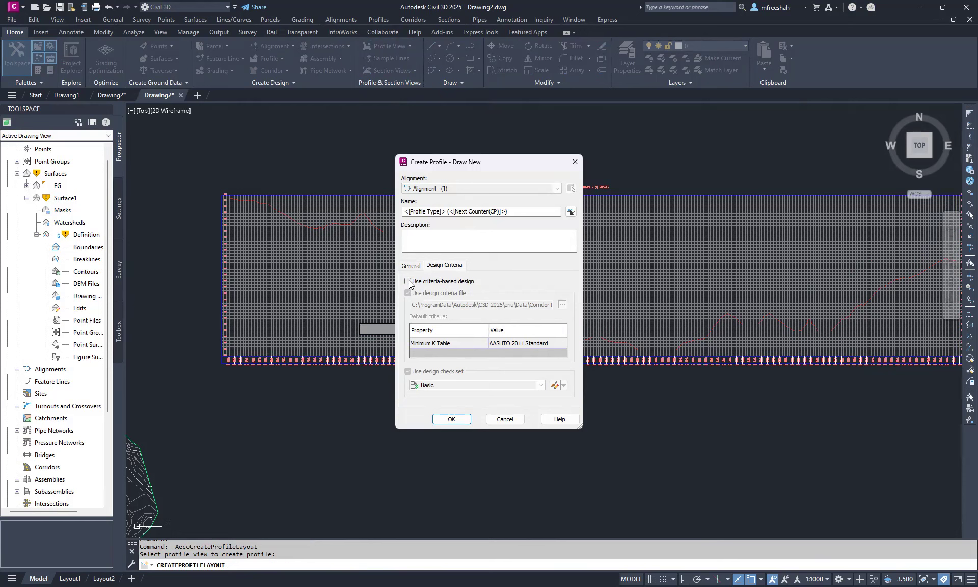
left_click(411, 266)
left_click(434, 266)
left_click(408, 281)
left_click(531, 343)
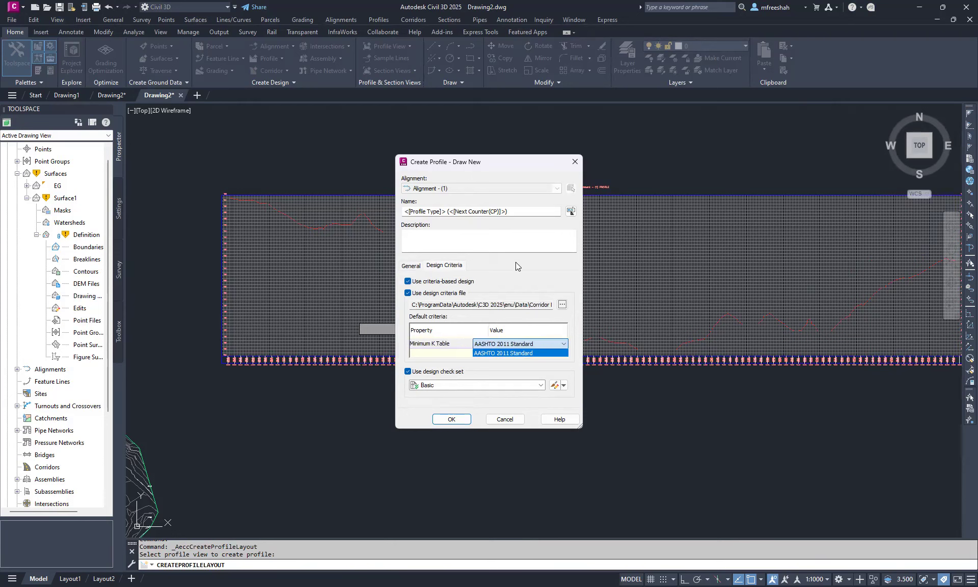
left_click(450, 420)
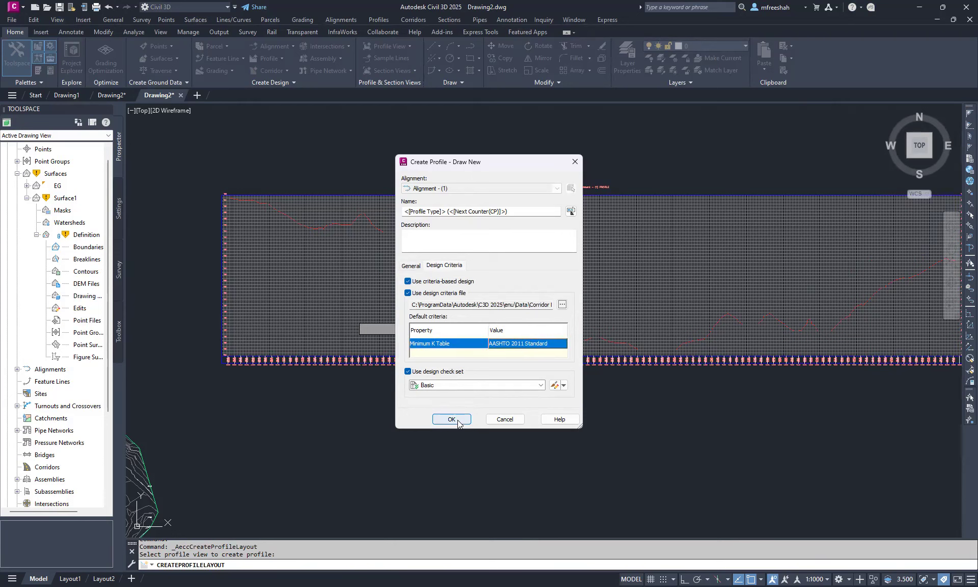
left_click(459, 421)
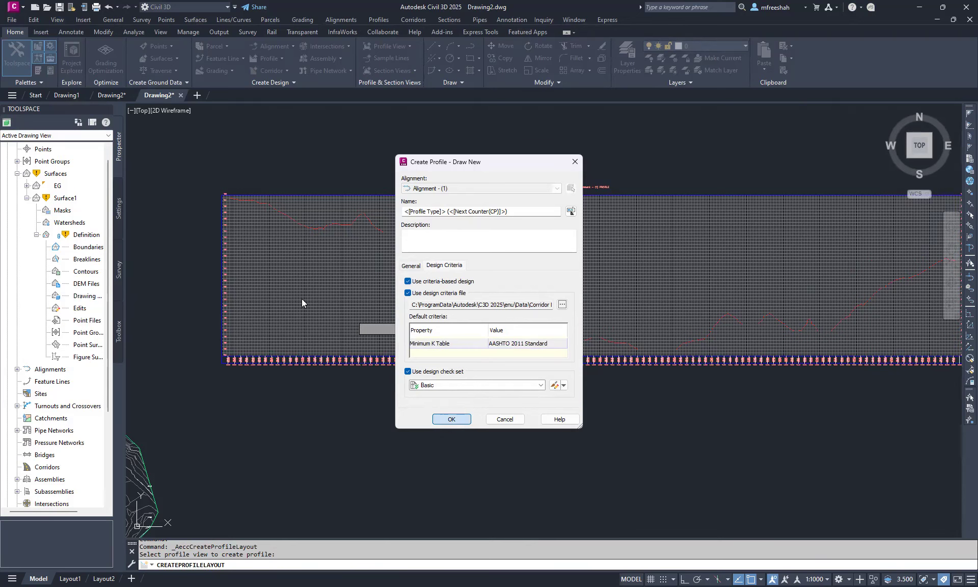
- Draw the design profile across the whole profile view, from its start to its end station, with Draw Tangents with Curves
scroll(231, 212, "up", 2)
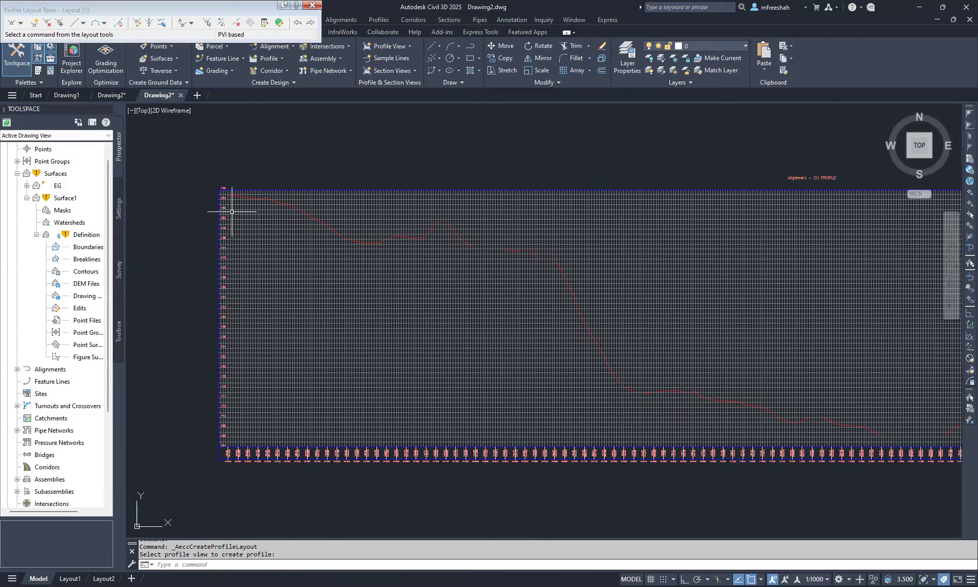
scroll(231, 211, "up", 2)
scroll(186, 208, "down", 2)
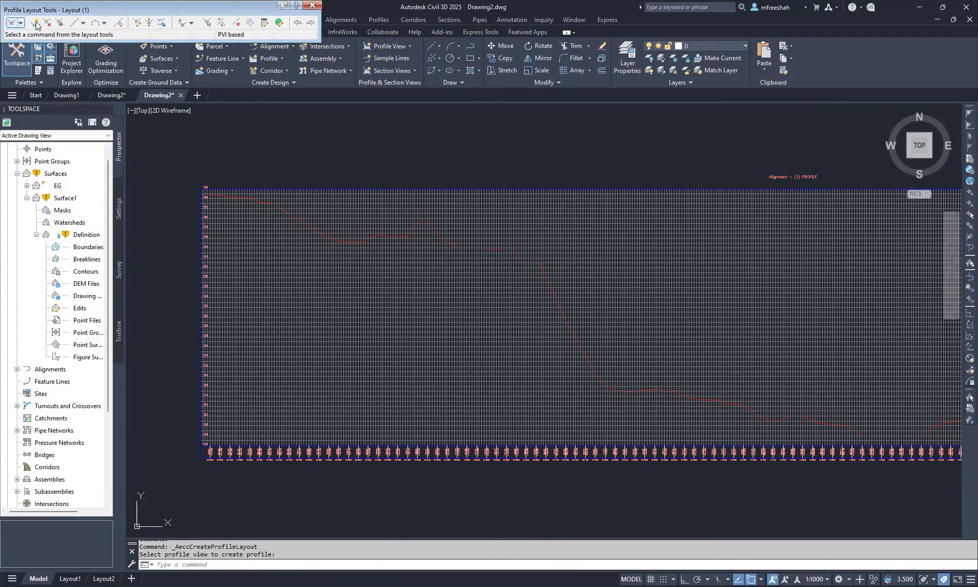
left_click(20, 22)
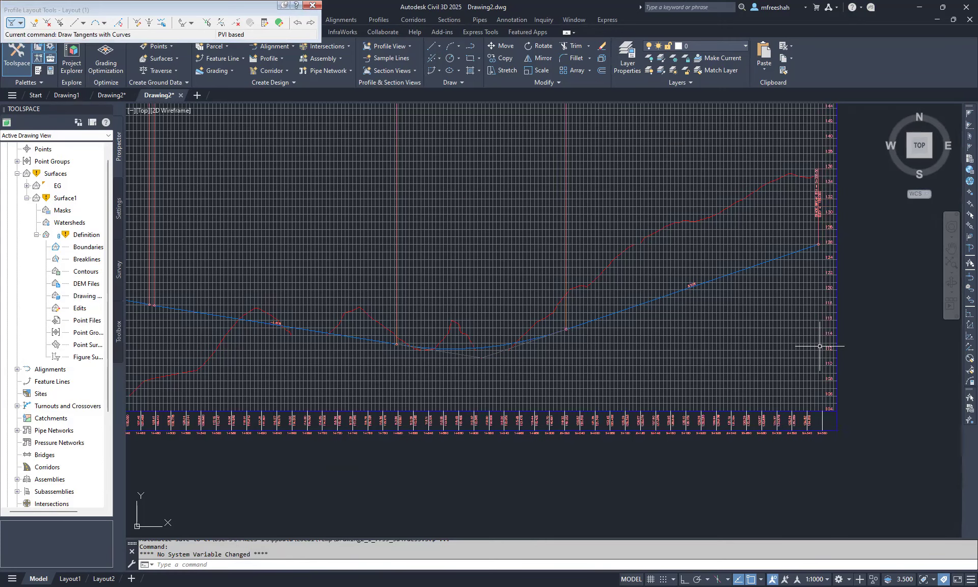
- Examine the drawn design profile against the existing ground and read the start, end and PVI labels of its second vertical curve
scroll(844, 438, "up", 2)
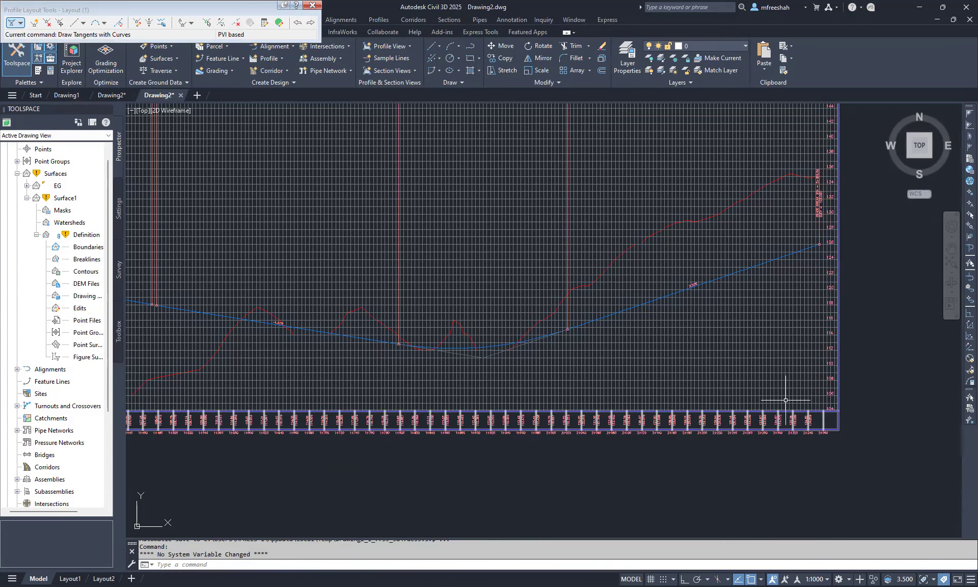
scroll(671, 336, "down", 2)
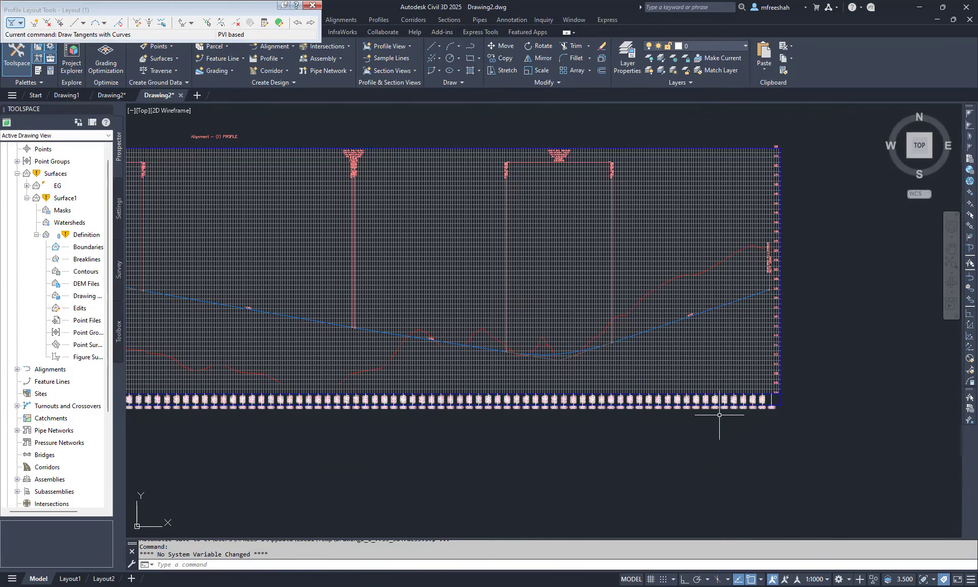
scroll(618, 286, "down", 1)
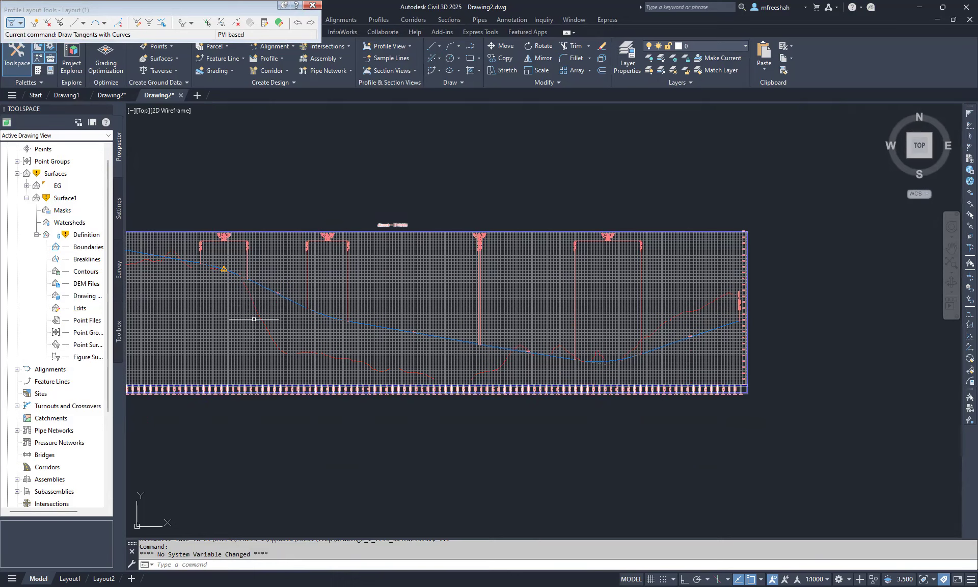
scroll(257, 318, "up", 2)
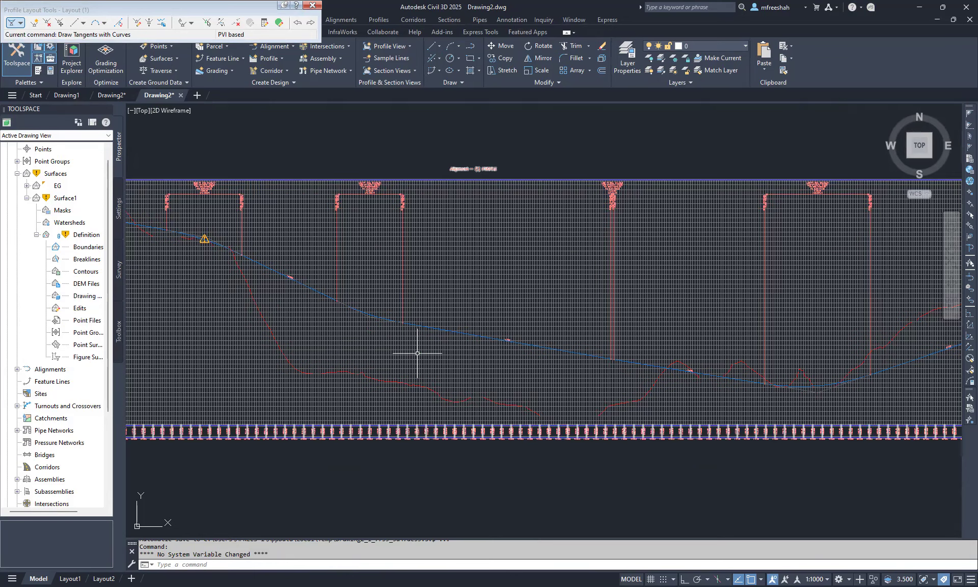
scroll(390, 196, "up", 4)
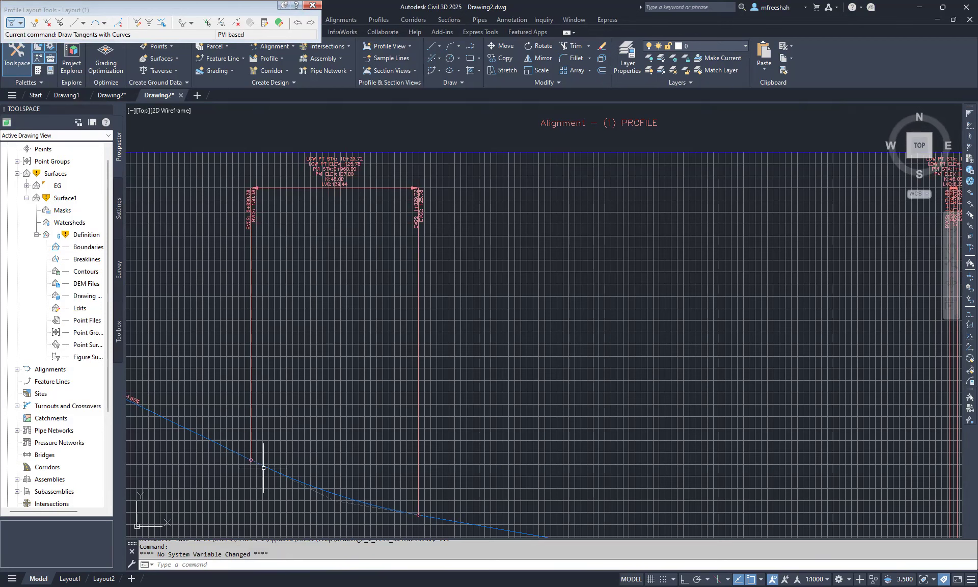
left_click(418, 514)
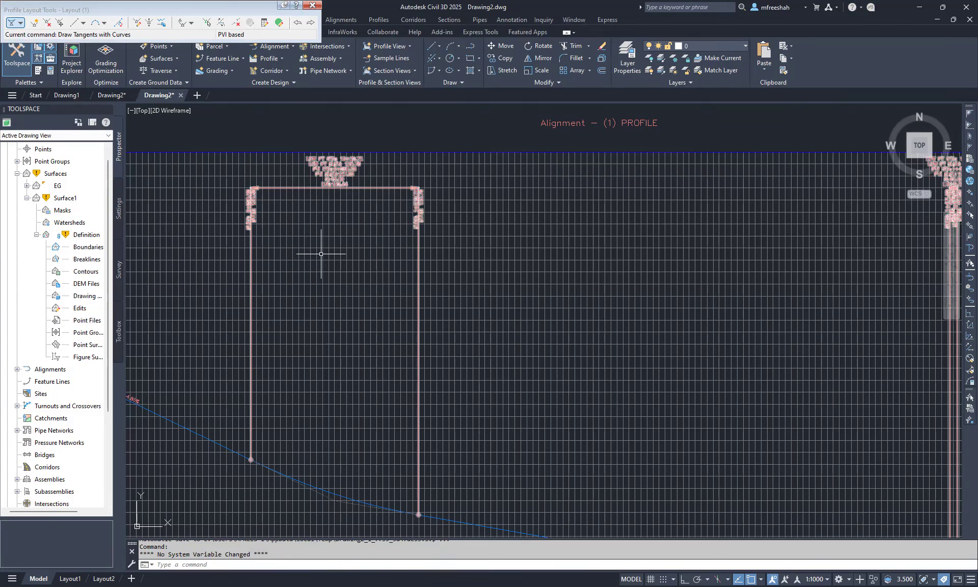
scroll(255, 195, "up", 6)
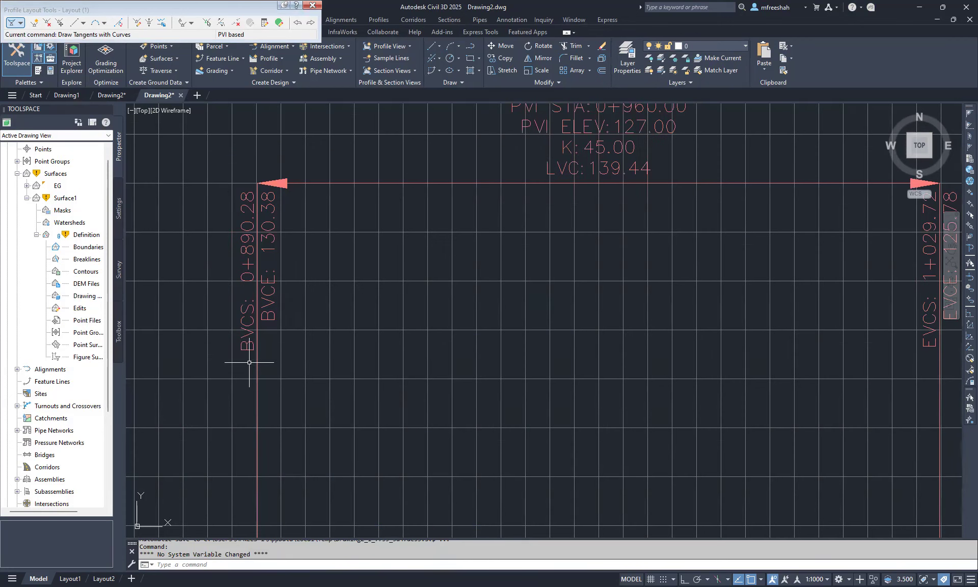
scroll(211, 276, "down", 2)
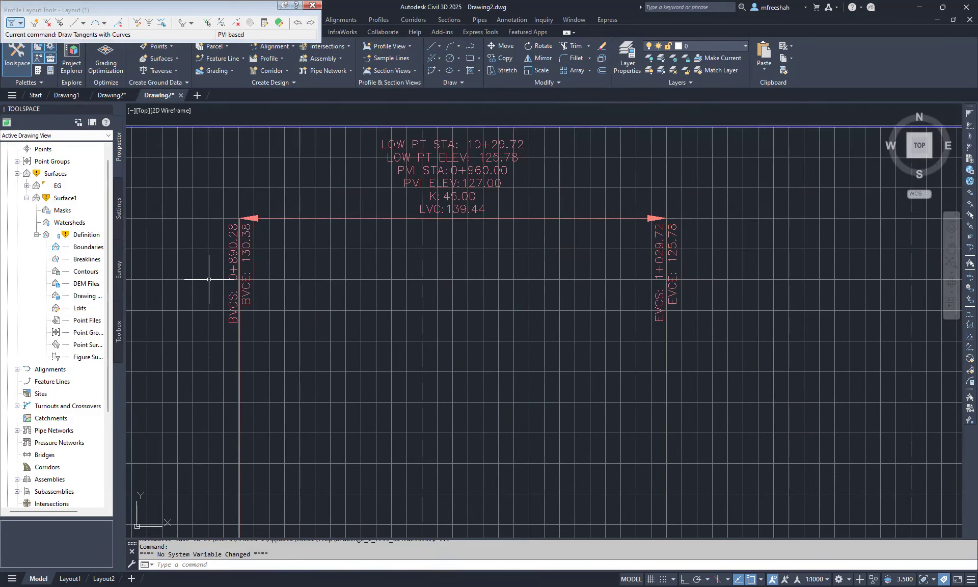
scroll(672, 275, "up", 3)
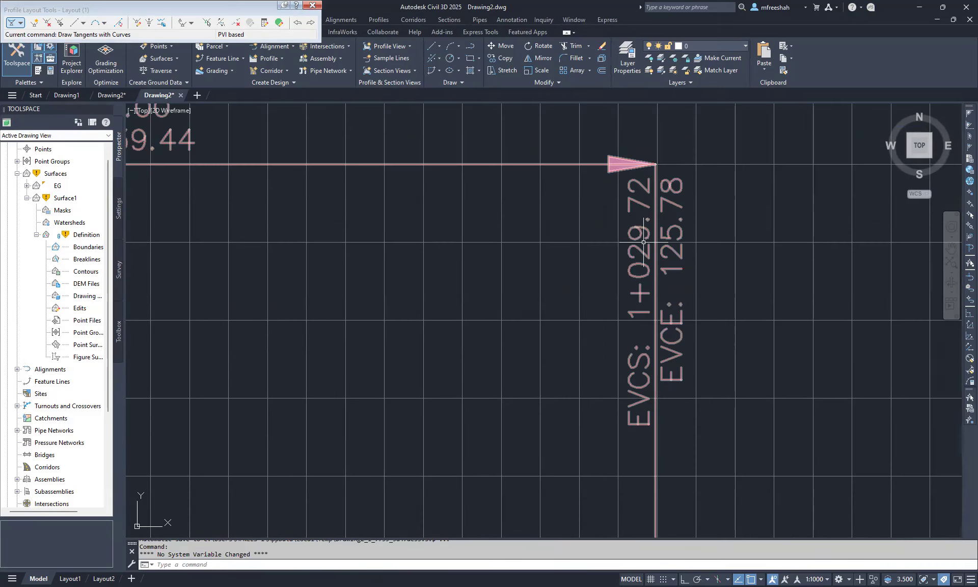
scroll(702, 346, "down", 2)
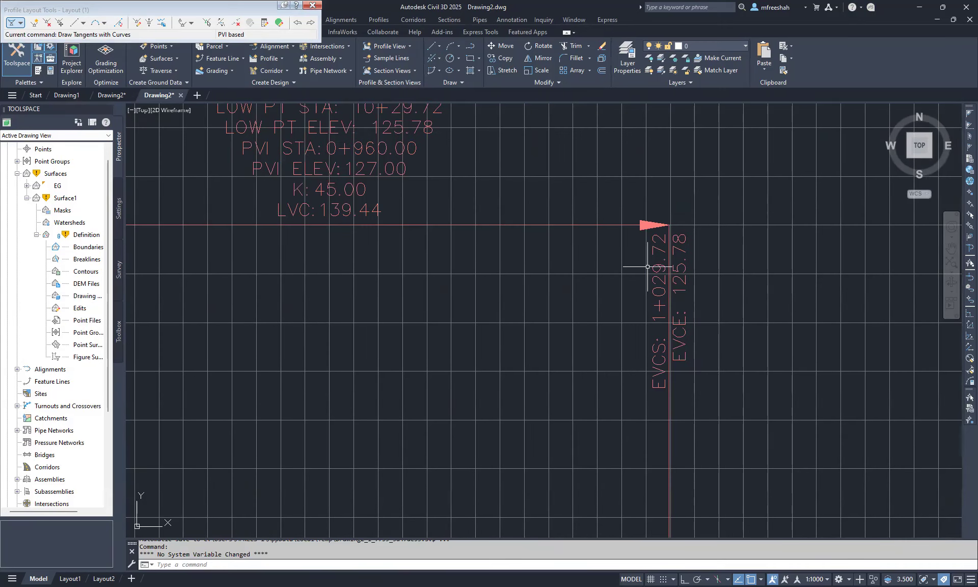
scroll(678, 387, "down", 3)
scroll(521, 293, "up", 3)
scroll(521, 293, "down", 4)
scroll(509, 315, "up", 3)
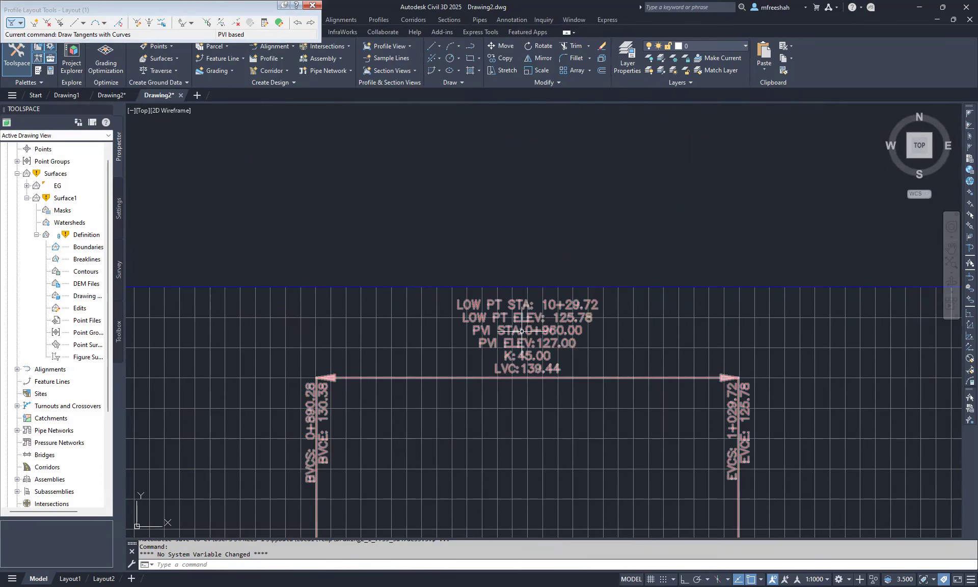
- Examine the station, elevation, K and length labels of the first vertical curve, which carries the design warning symbol
scroll(591, 267, "down", 6)
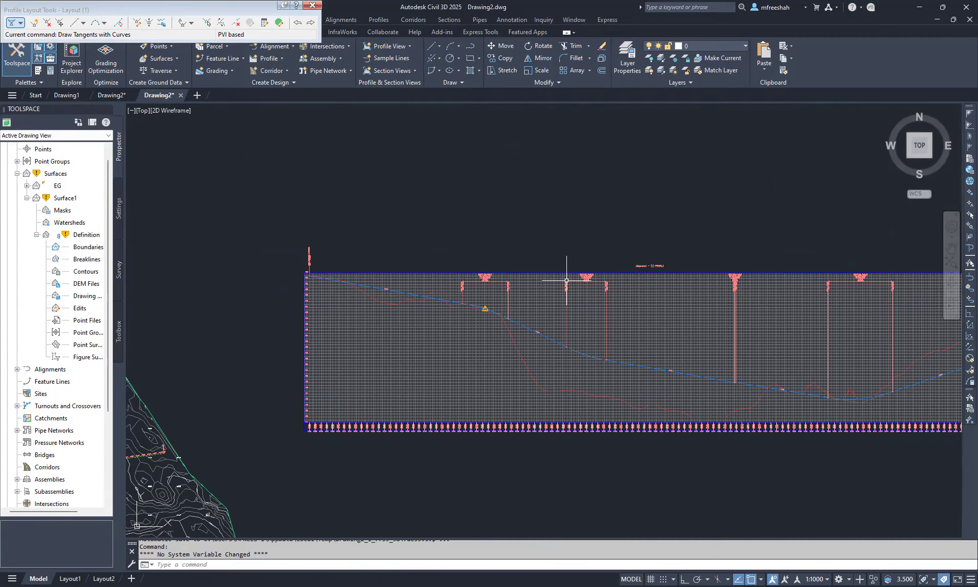
scroll(457, 324, "up", 3)
scroll(457, 324, "up", 2)
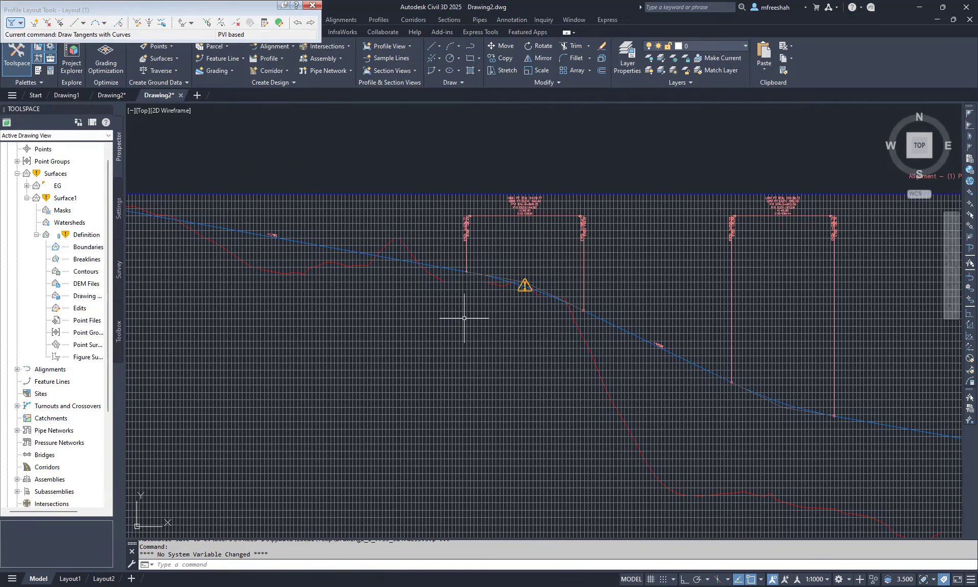
scroll(464, 318, "up", 6)
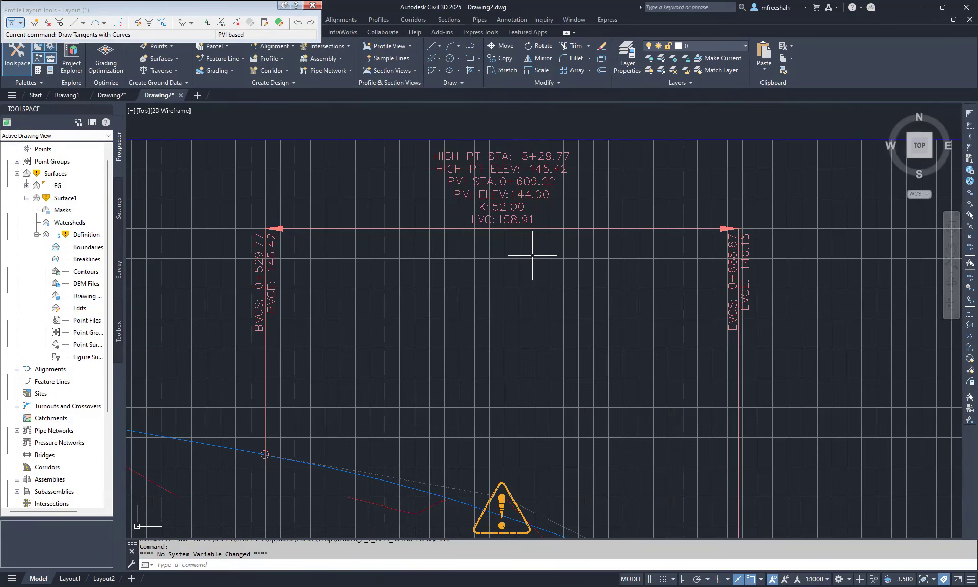
scroll(473, 360, "down", 2)
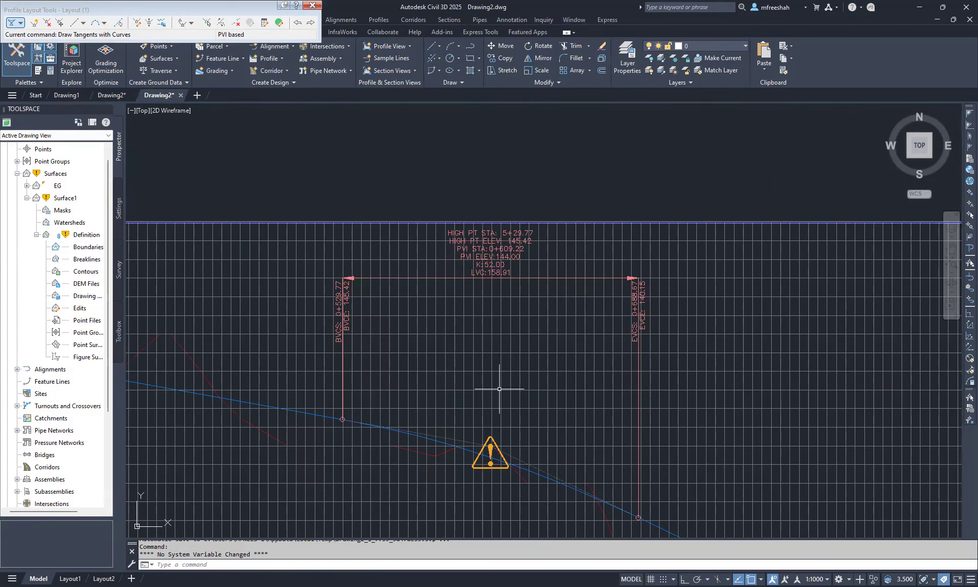
scroll(490, 257, "up", 2)
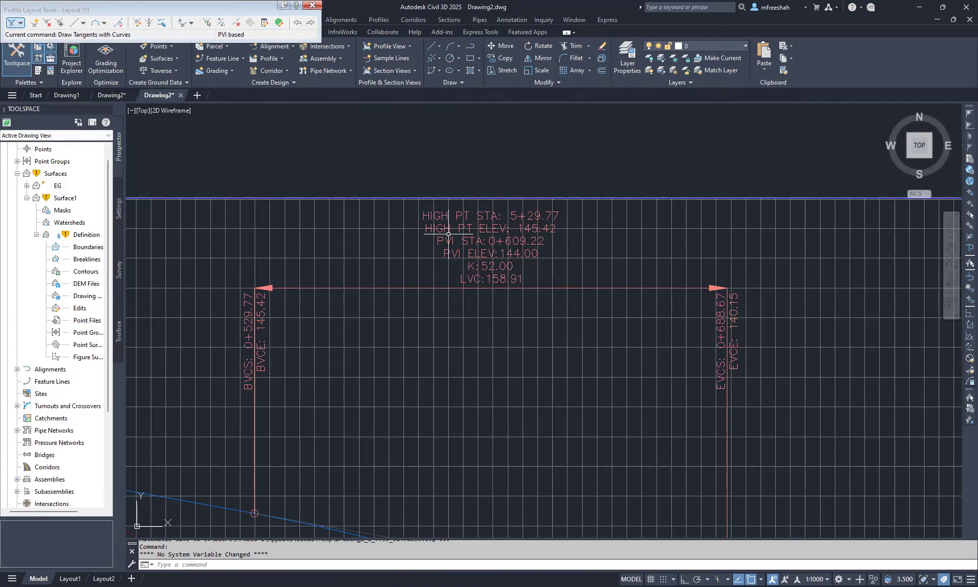
scroll(437, 261, "down", 1)
scroll(438, 262, "down", 2)
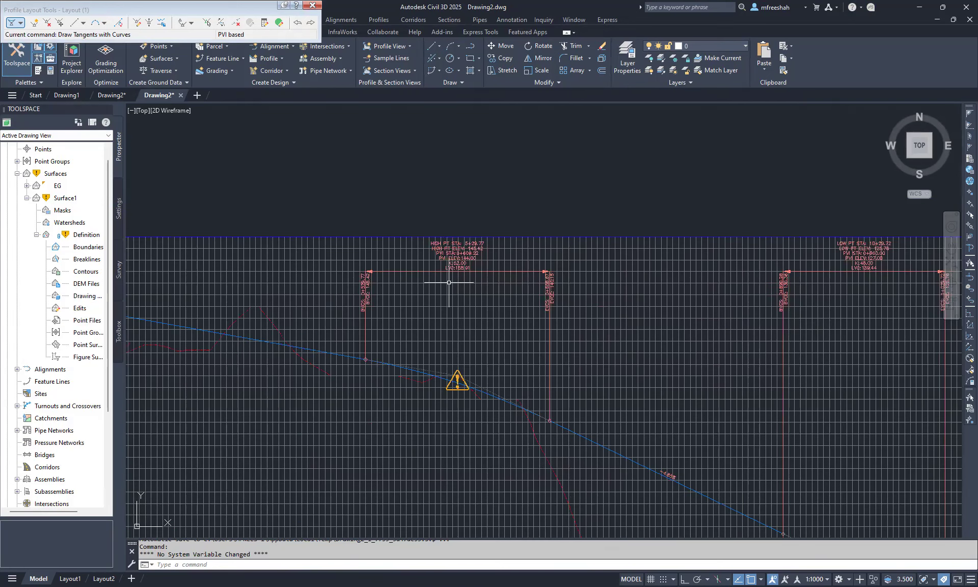
scroll(458, 270, "up", 4)
scroll(443, 299, "down", 3)
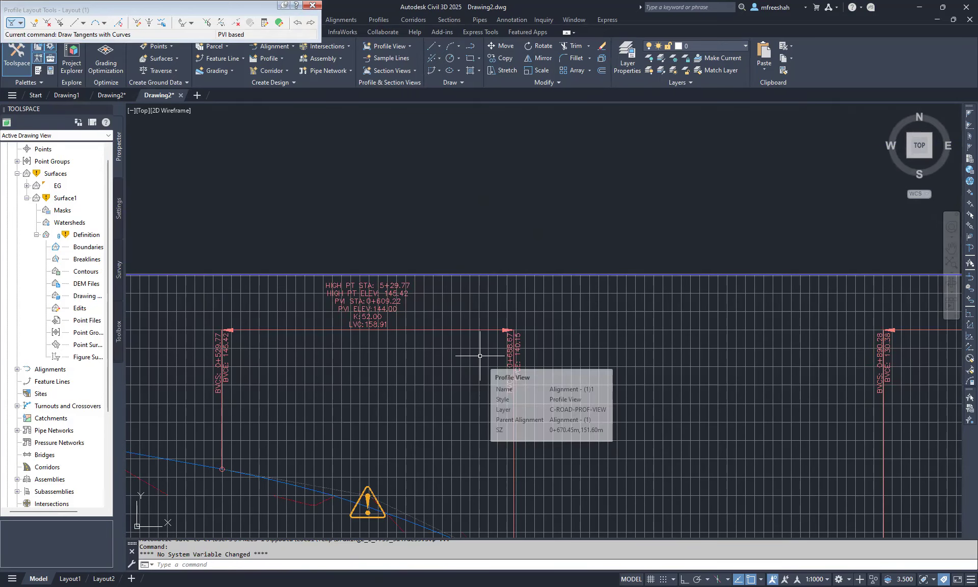
- Close the profile layout tools and examine the elevation labels in the profile view's data band around station 0+520
scroll(454, 347, "down", 2)
scroll(428, 315, "down", 1)
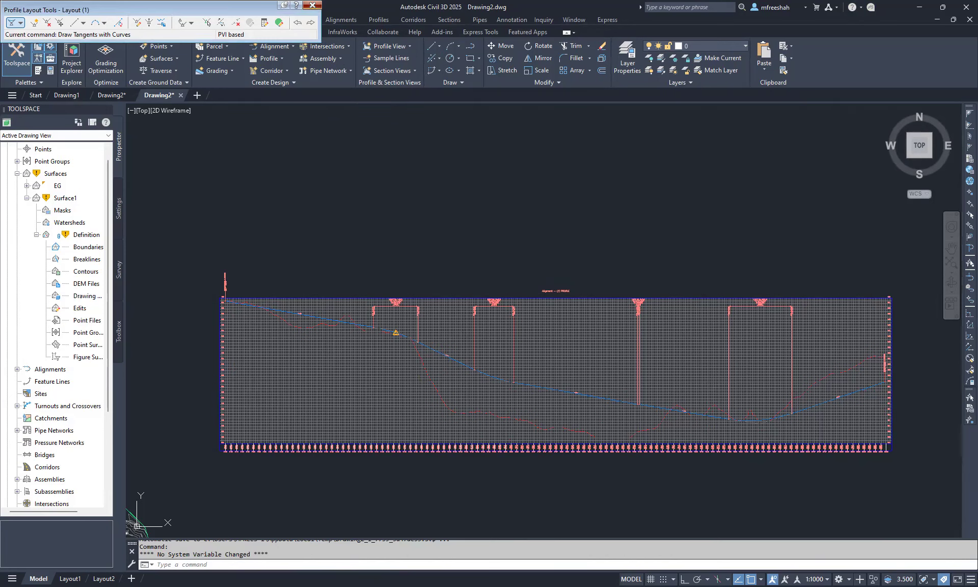
key("Escape")
key("Escape")
scroll(349, 454, "up", 10)
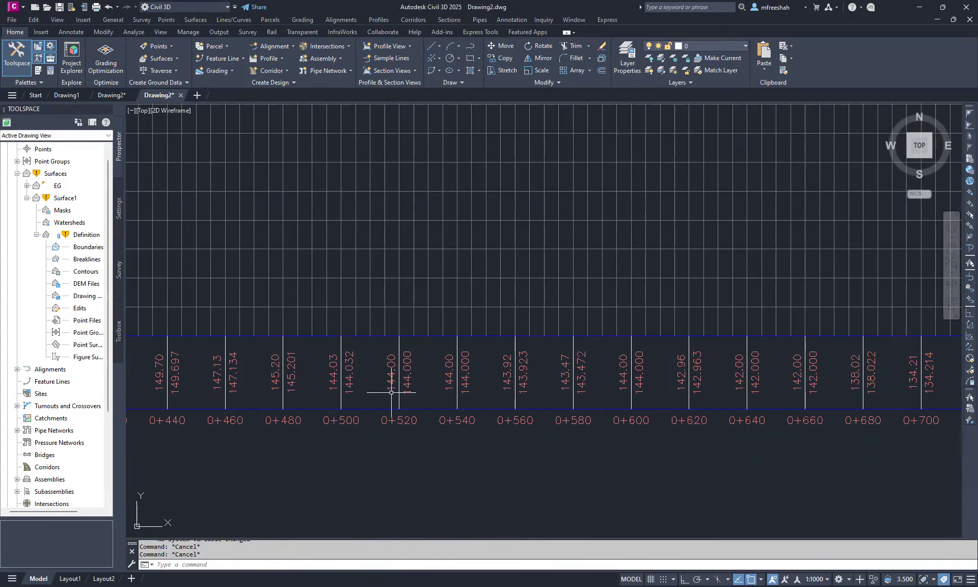
scroll(391, 392, "up", 2)
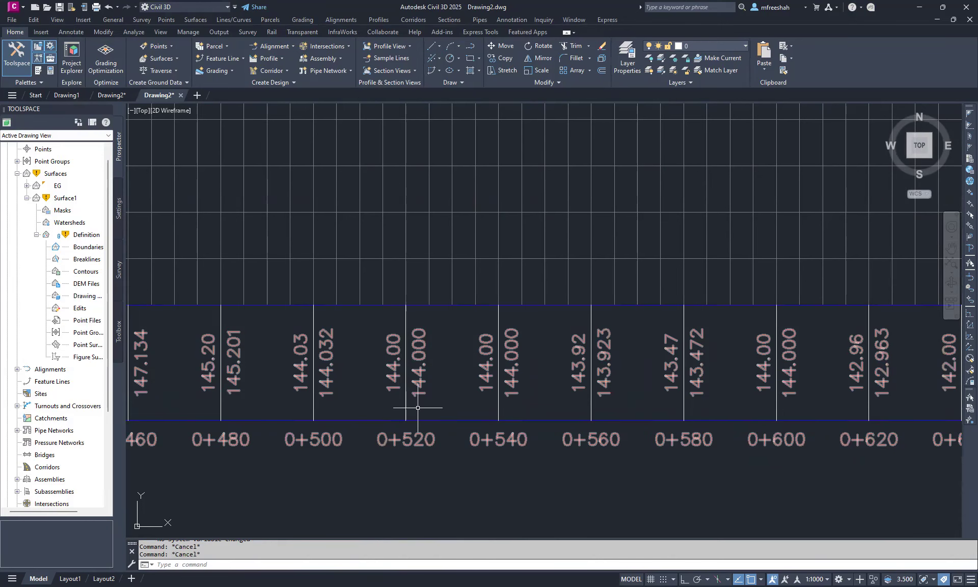
scroll(494, 419, "down", 5)
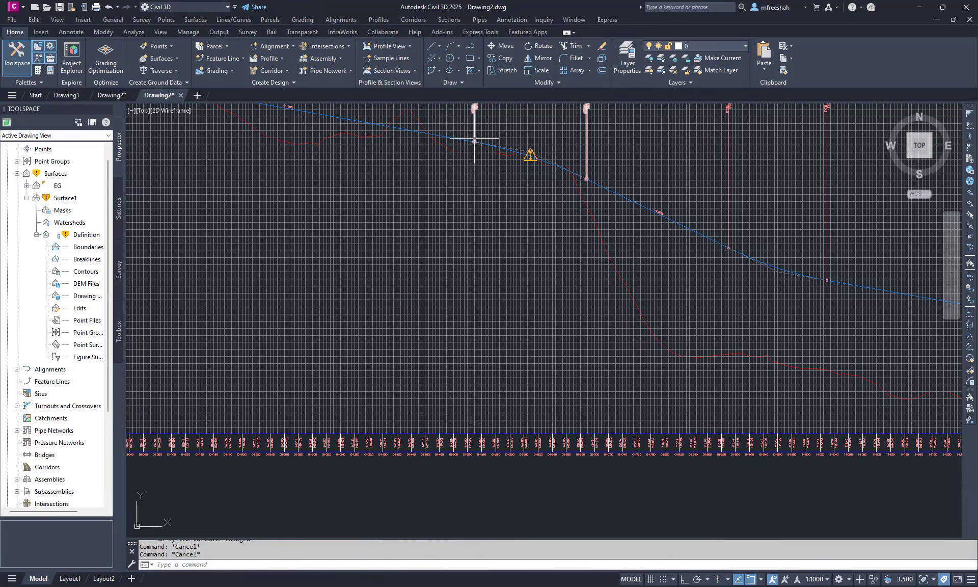
scroll(524, 524, "down", 4)
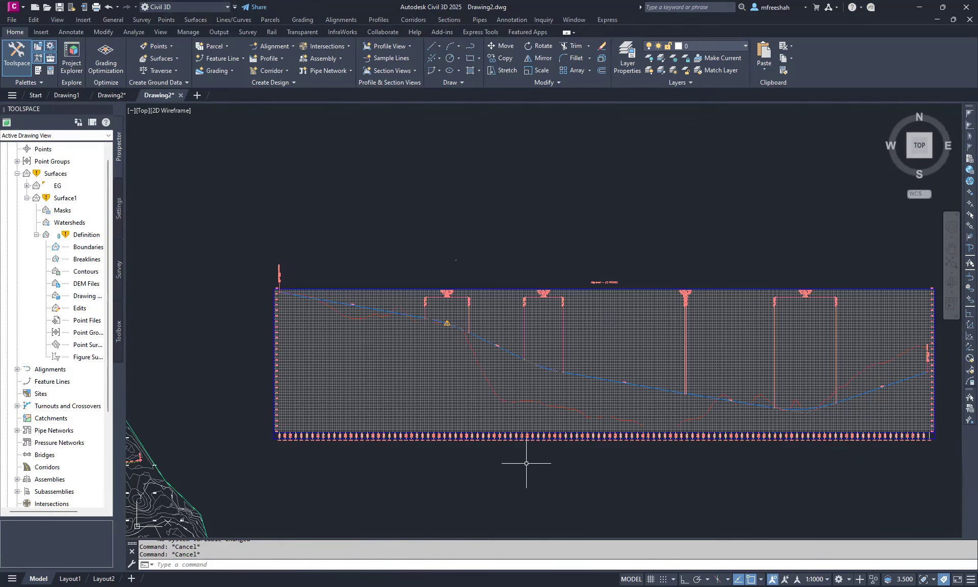
- Compare the first tangent of the design profile with the two elevation labels in the data band around station 0+300
scroll(350, 306, "up", 6)
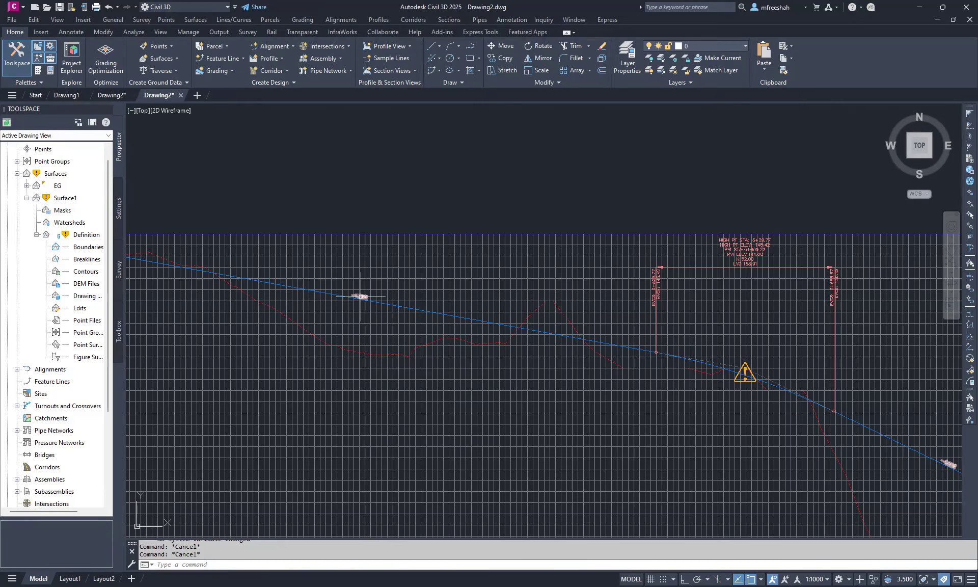
scroll(383, 259, "down", 2)
scroll(383, 260, "down", 2)
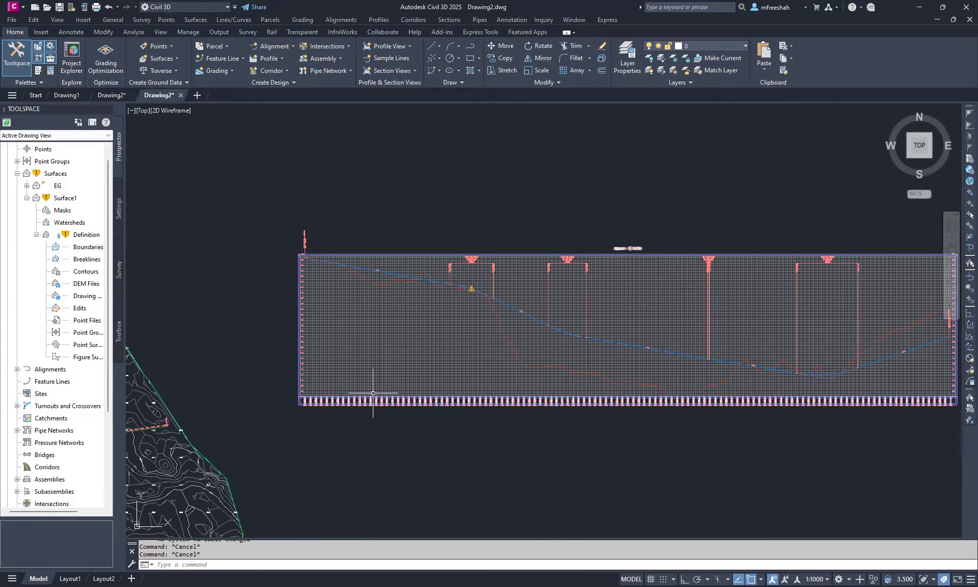
scroll(374, 396, "up", 4)
scroll(375, 407, "up", 3)
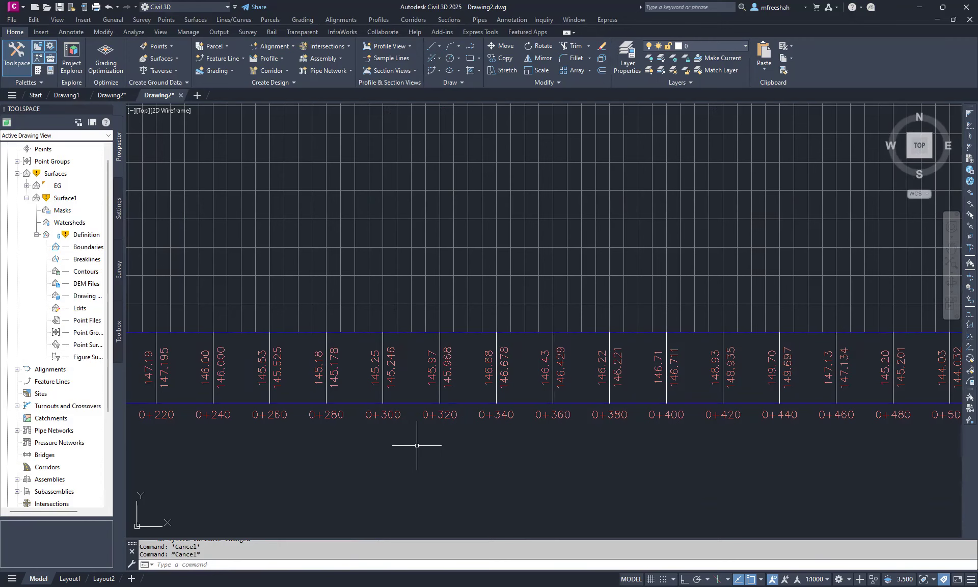
scroll(442, 468, "down", 2)
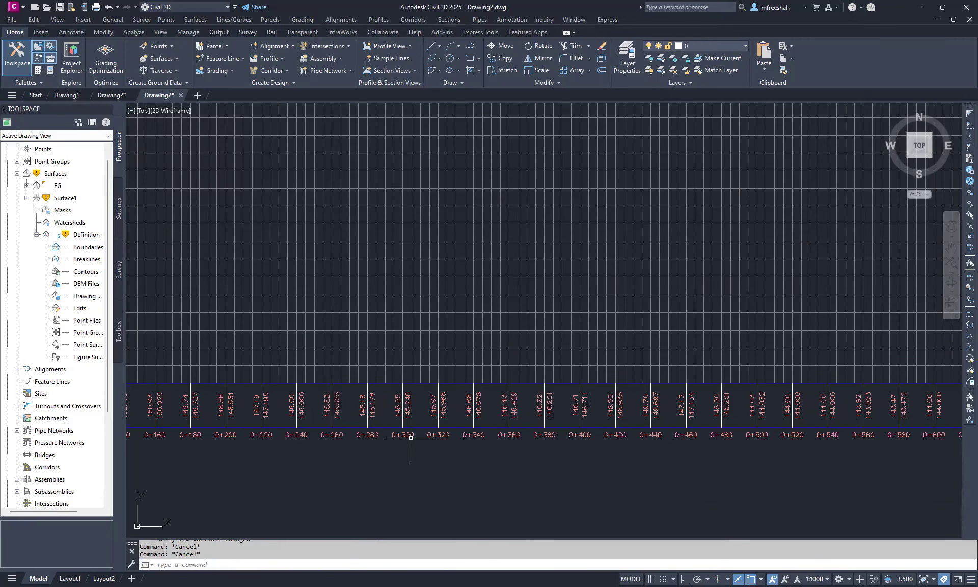
scroll(405, 393, "up", 4)
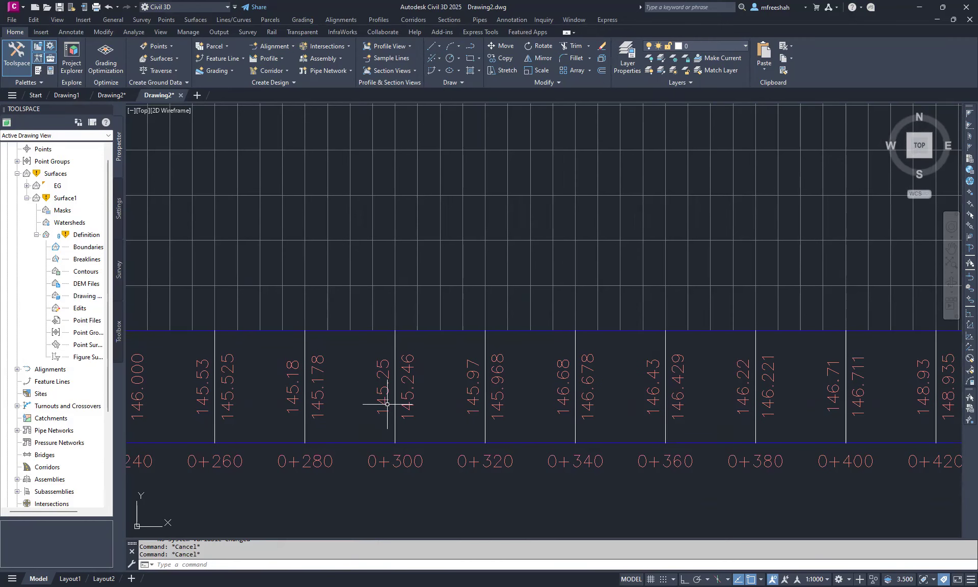
scroll(547, 463, "down", 5)
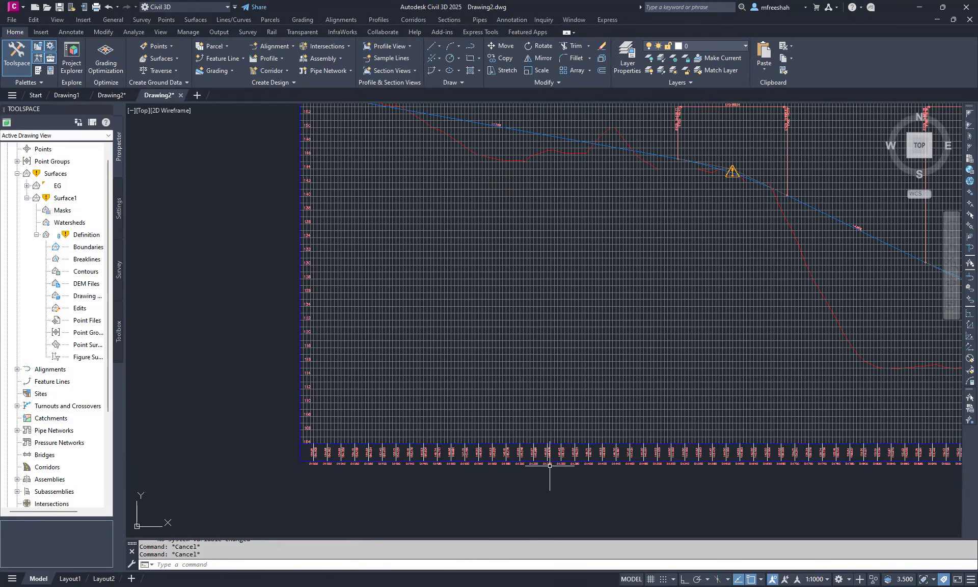
left_click(533, 374)
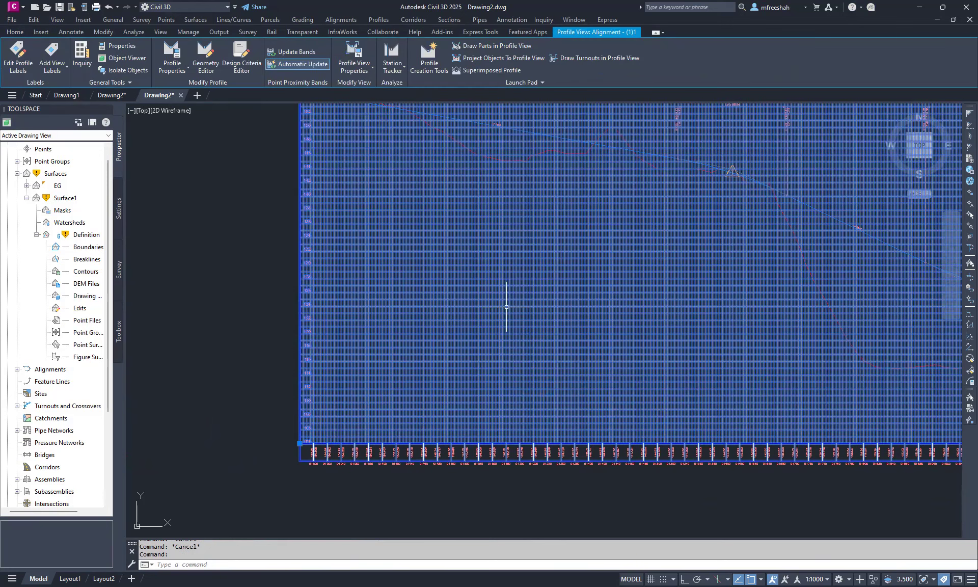
left_click(183, 68)
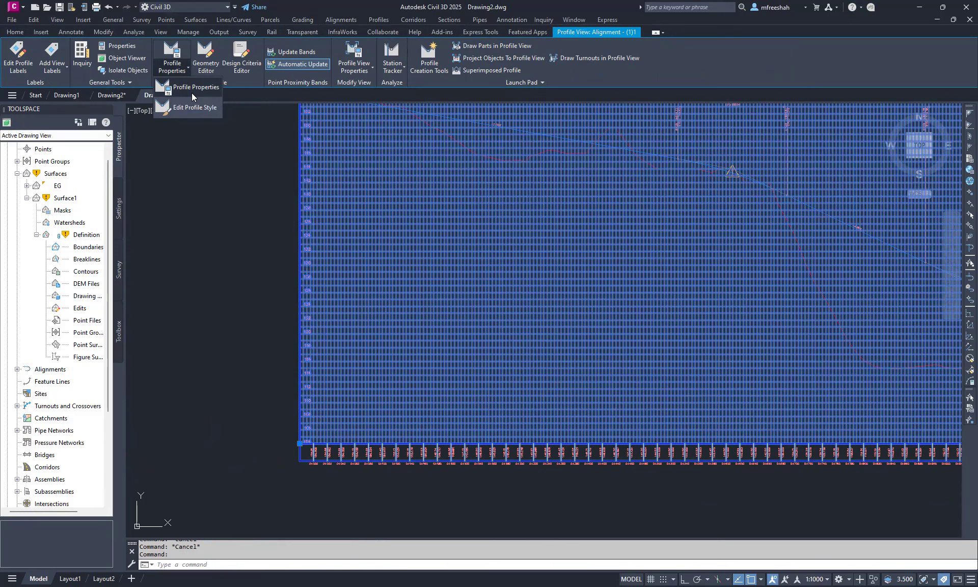
left_click(191, 88)
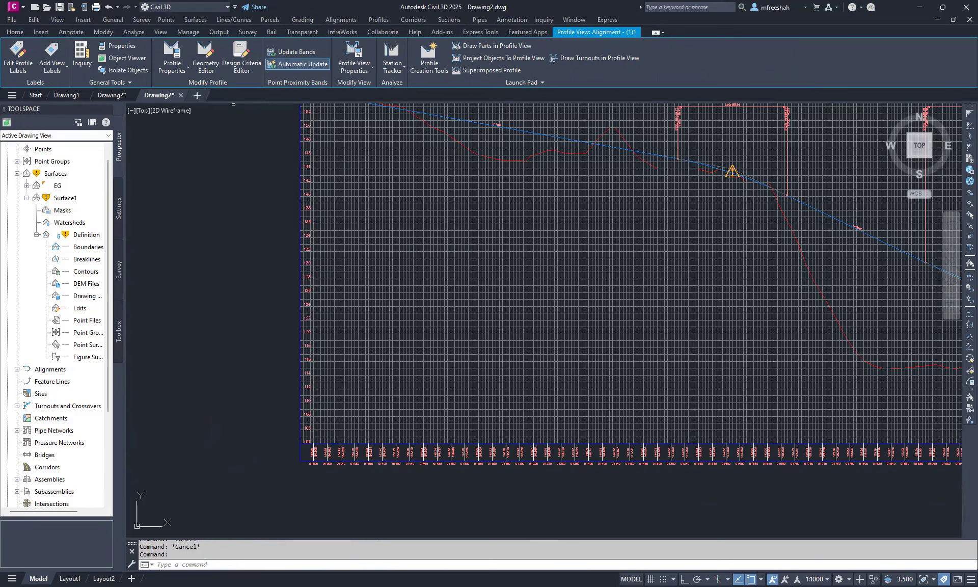
- Open the profile properties of Layout (1) and review its profile data, design criteria and locking settings
left_click(438, 337)
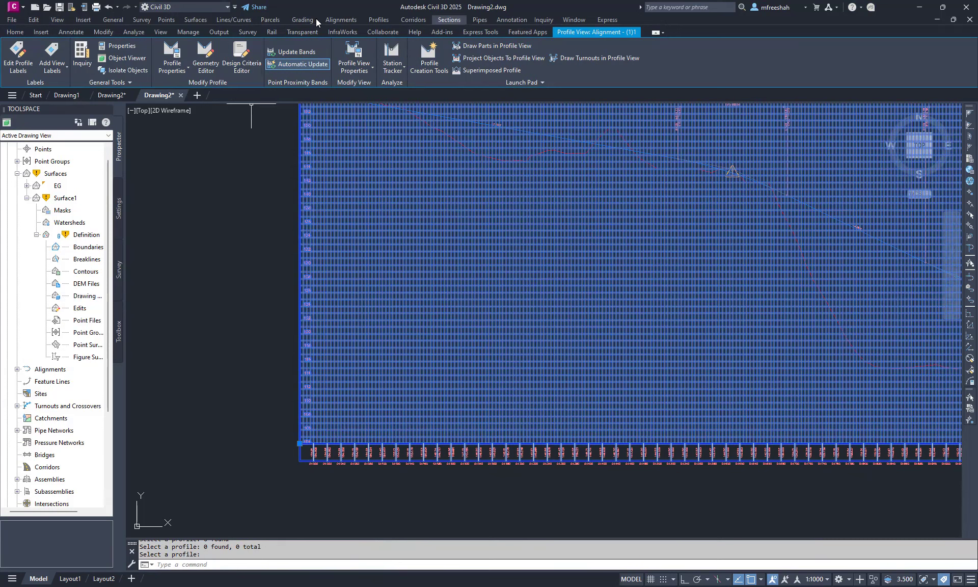
left_click(179, 72)
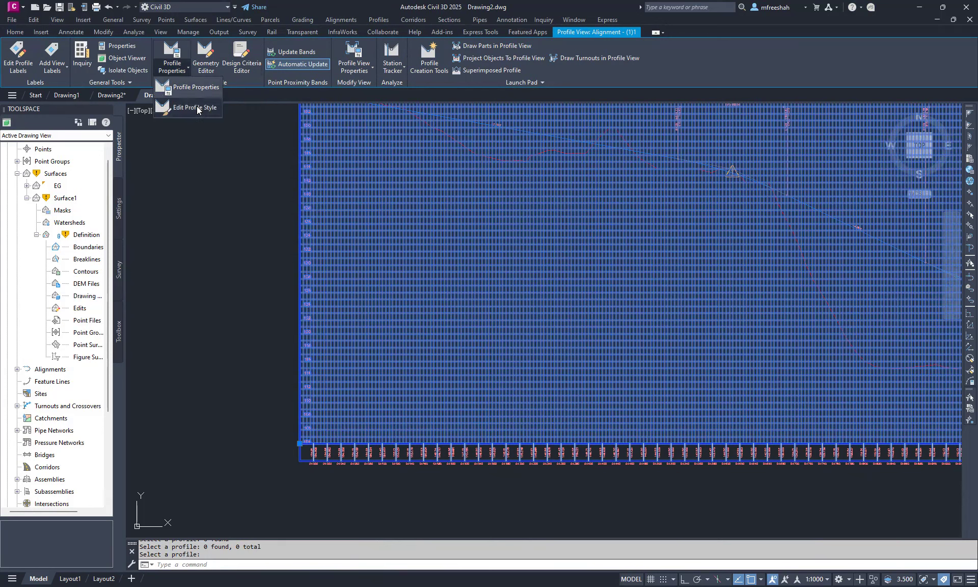
left_click(199, 88)
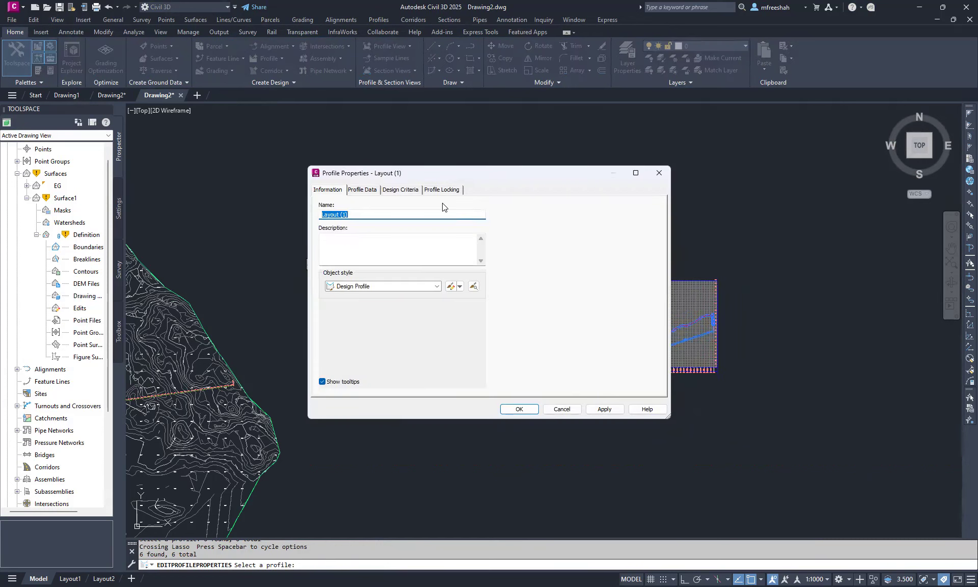
left_click(373, 193)
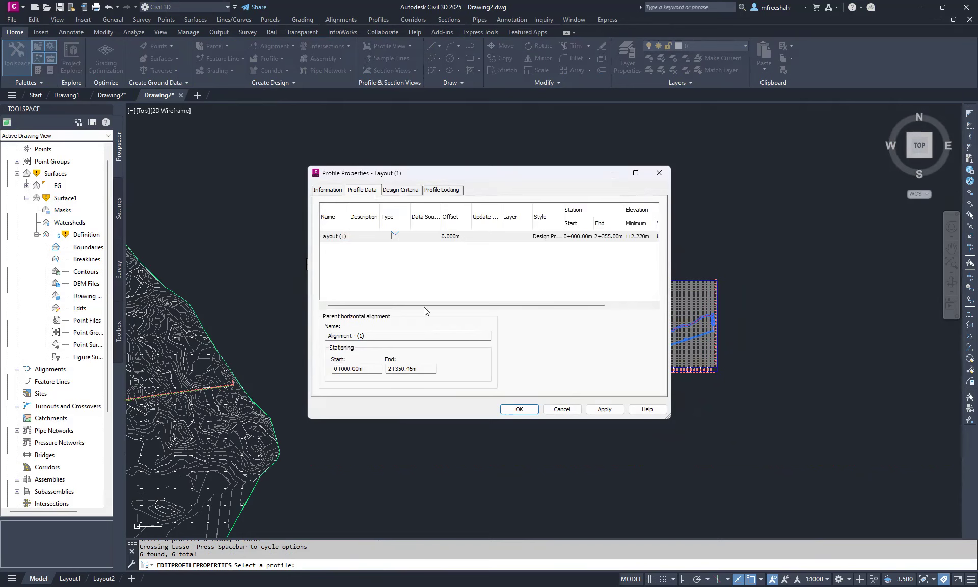
left_click_drag(423, 306, 514, 306)
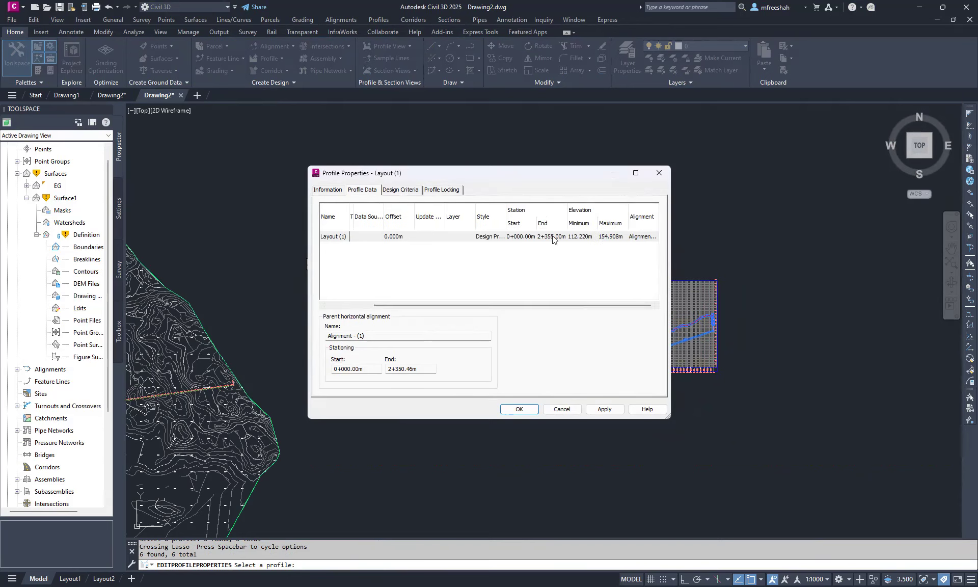
left_click(404, 192)
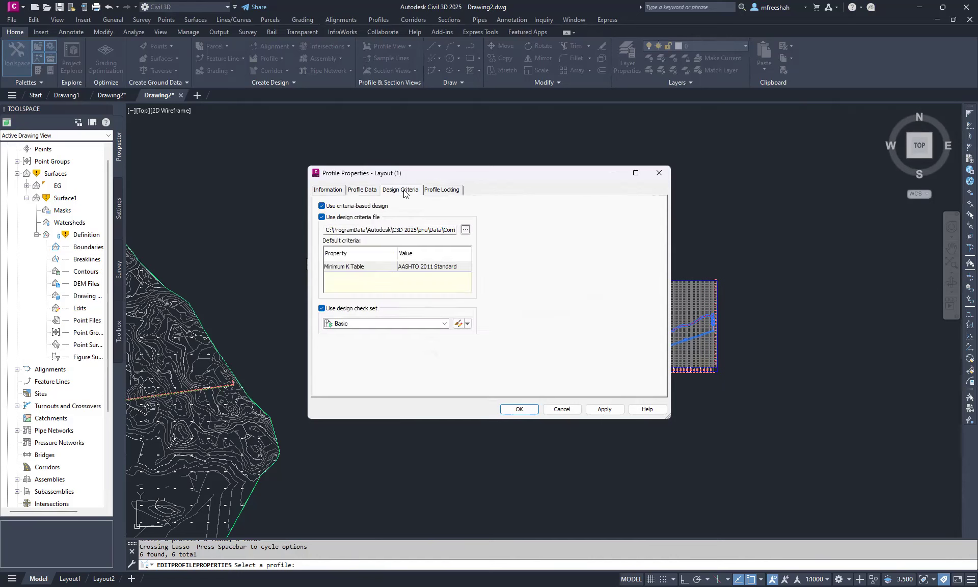
left_click(442, 191)
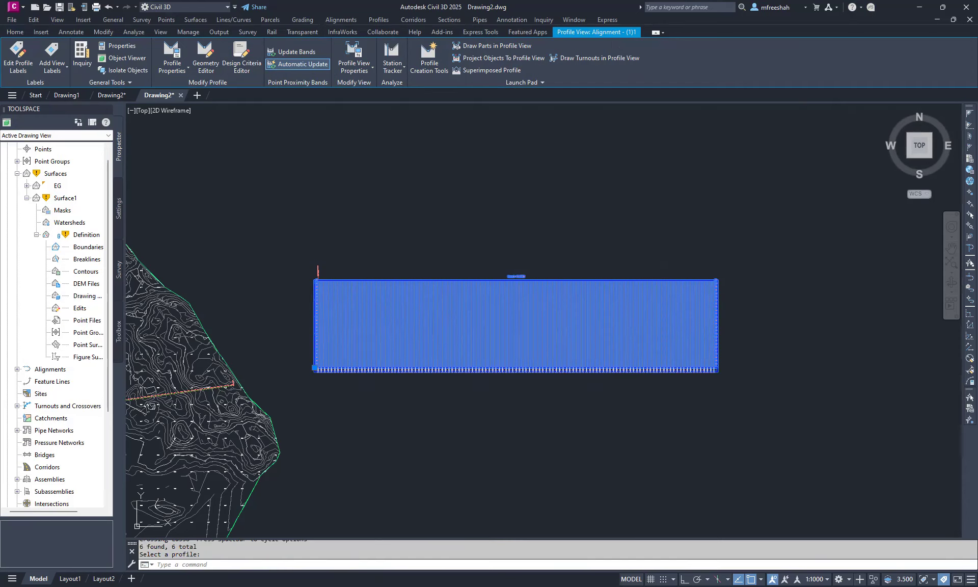
- Open the Design Profile style for editing and review its display and design settings
left_click(556, 332)
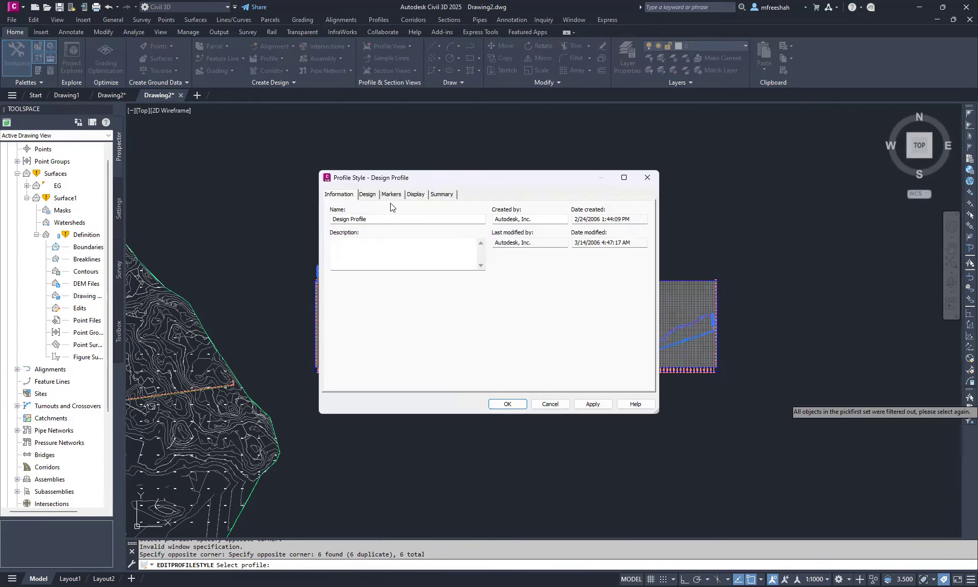
left_click(416, 194)
left_click(361, 196)
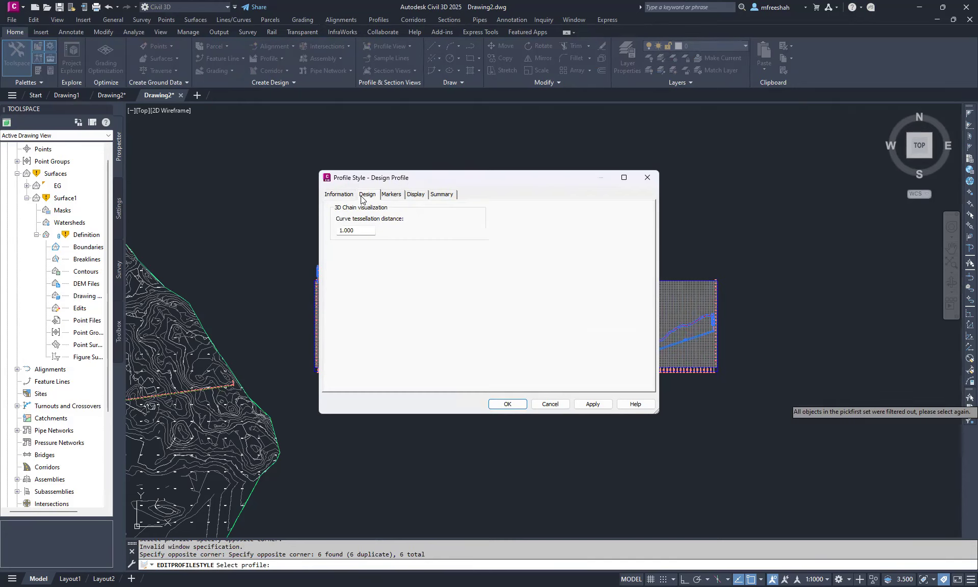
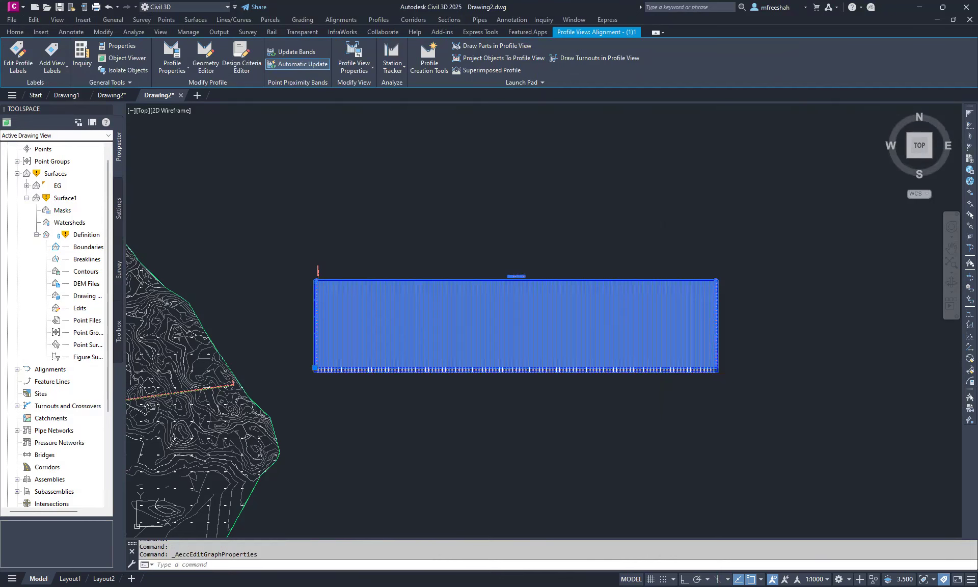
- Examine the data band elevations around station 1+120 against the design profile and existing ground above them
key("Escape")
scroll(546, 331, "up", 2)
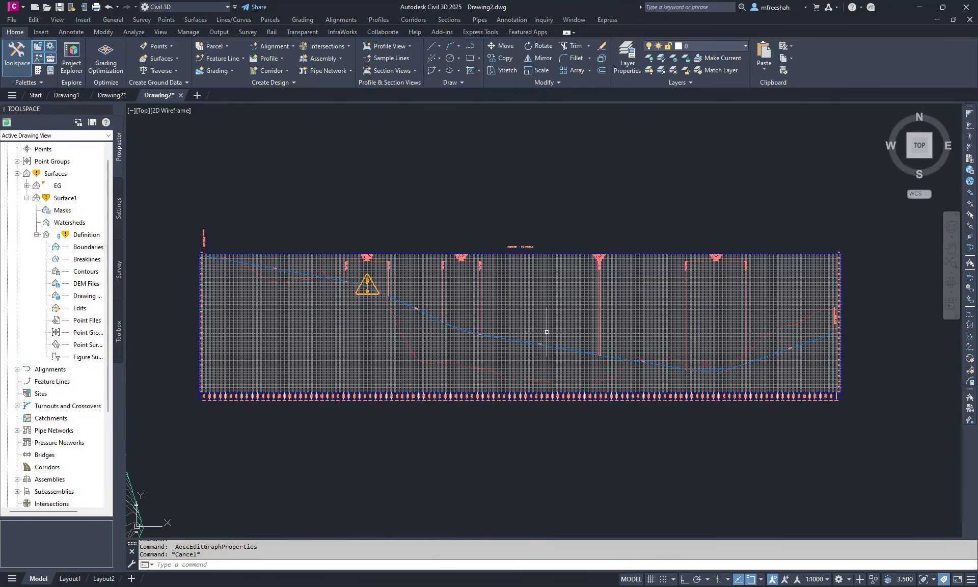
scroll(504, 395, "up", 2)
scroll(488, 392, "up", 4)
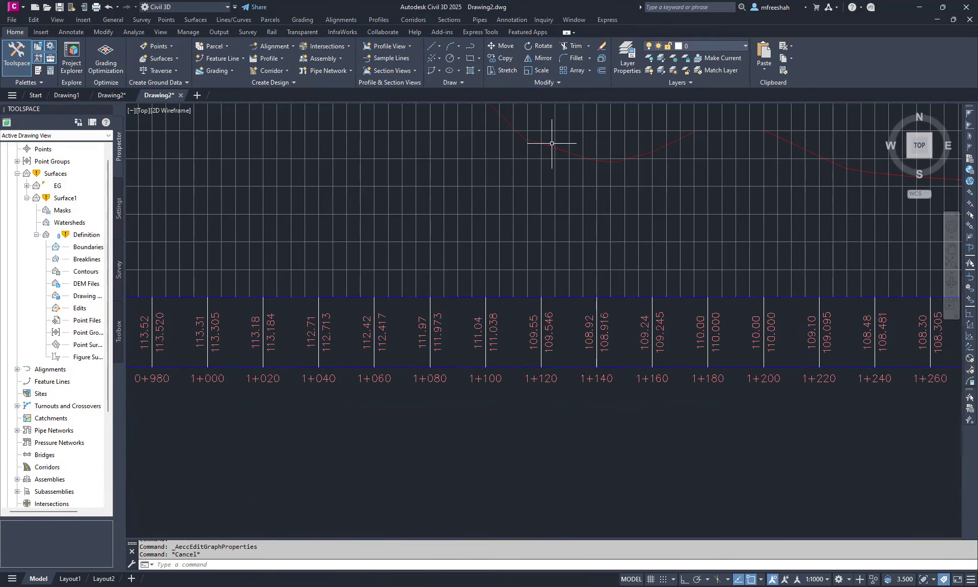
scroll(548, 258, "down", 6)
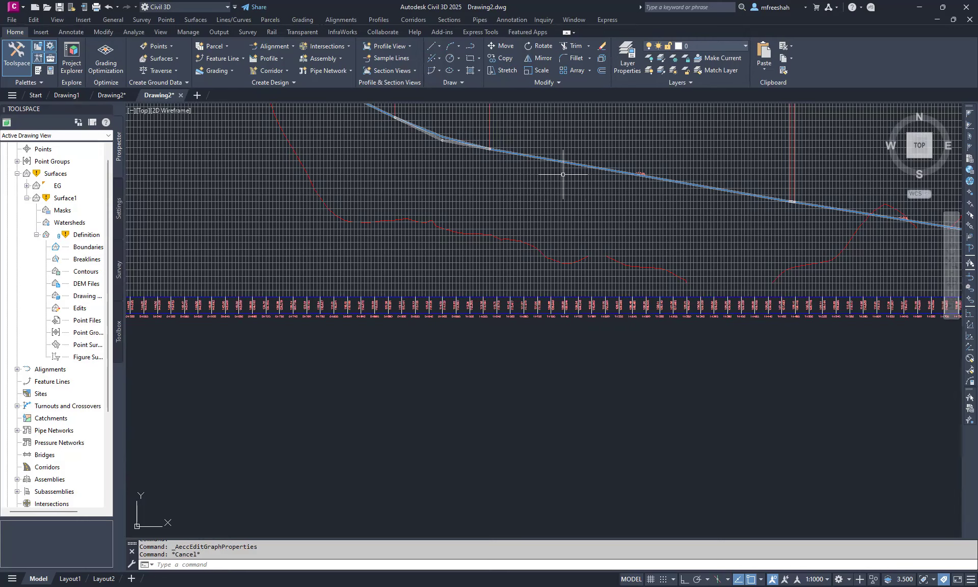
scroll(548, 271, "up", 2)
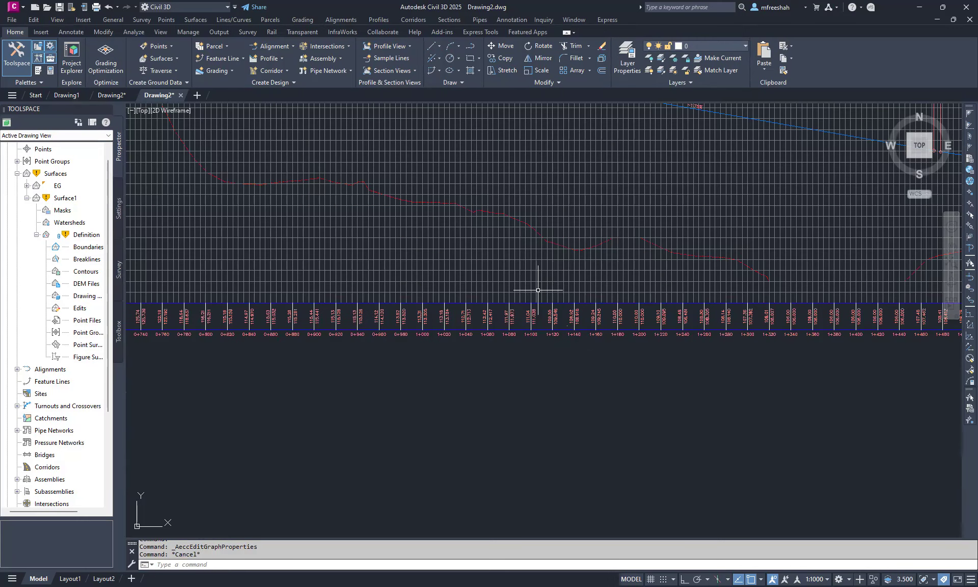
left_click_drag(538, 276, 498, 282)
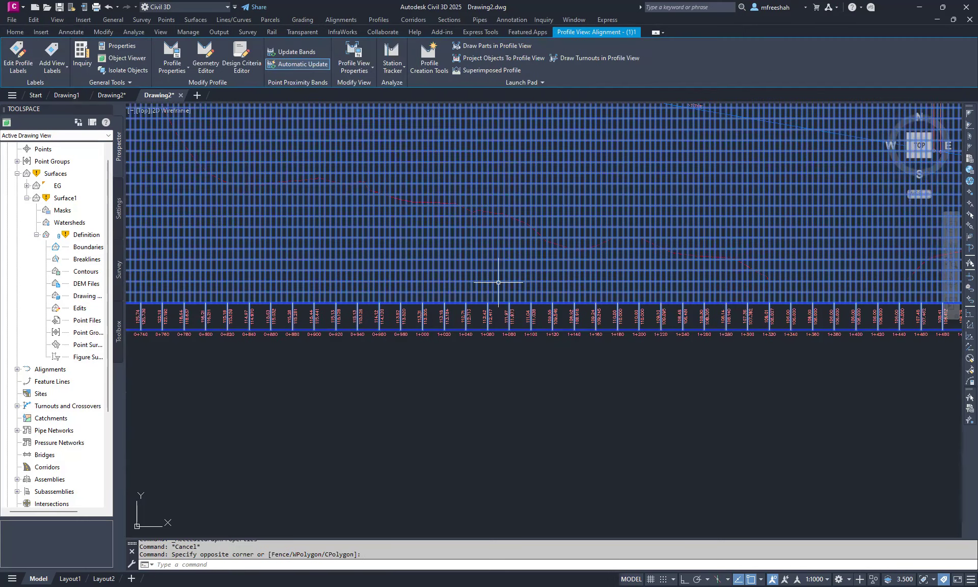
left_click(355, 71)
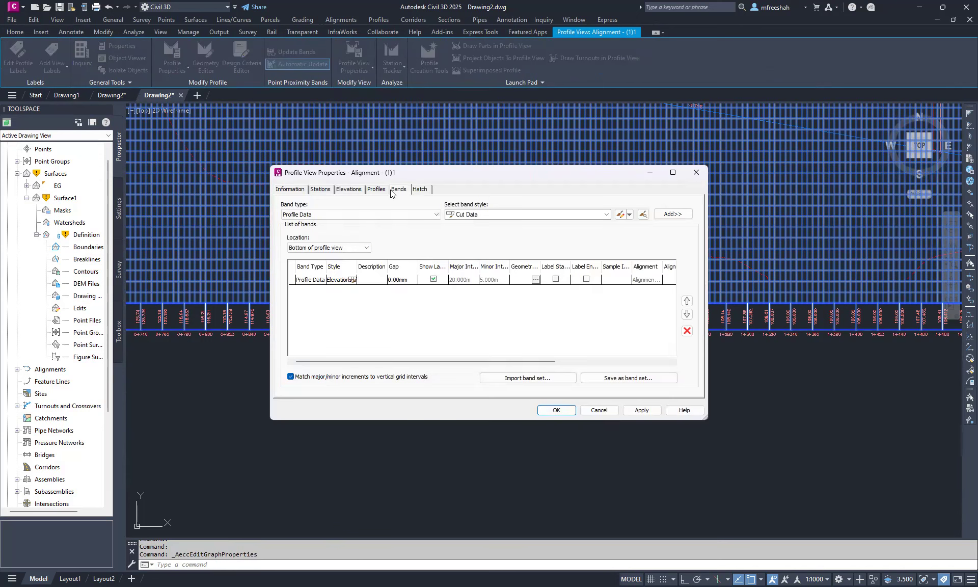
left_click(383, 191)
left_click(399, 192)
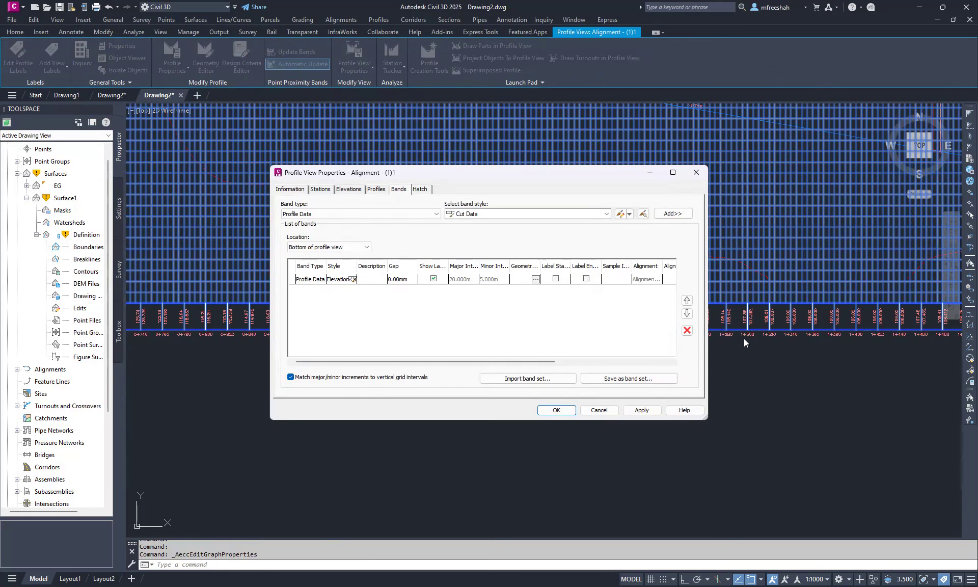
left_click_drag(495, 358, 639, 352)
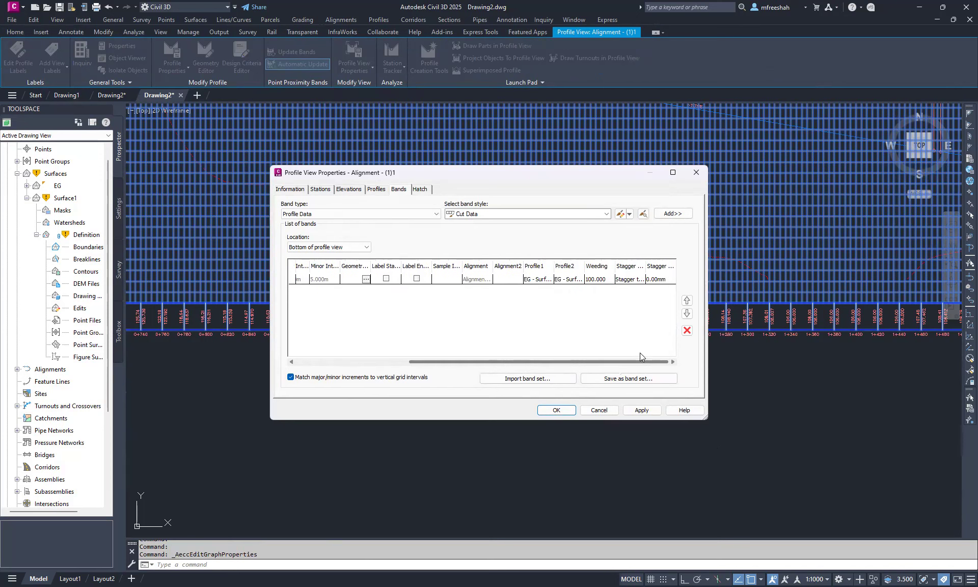
left_click(544, 283)
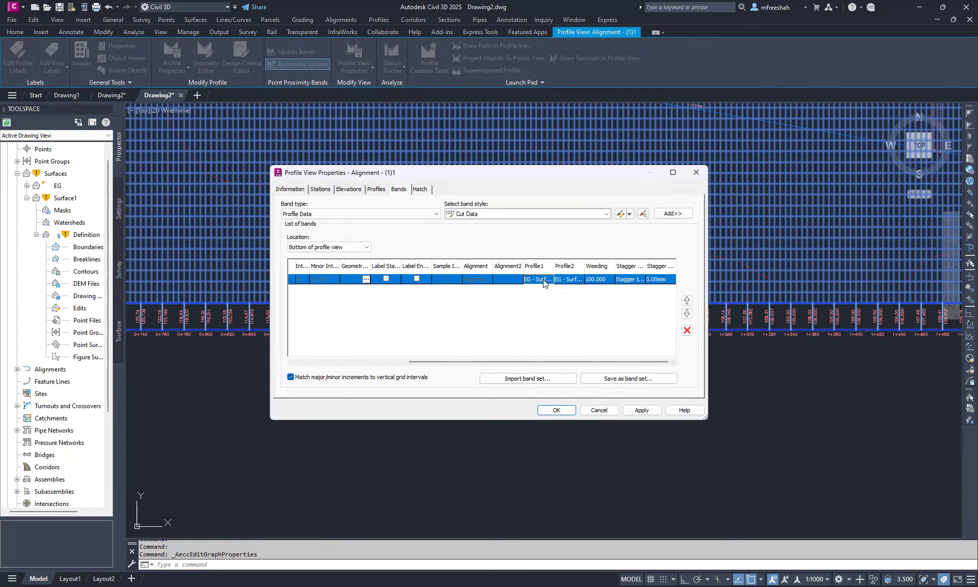
left_click(573, 280)
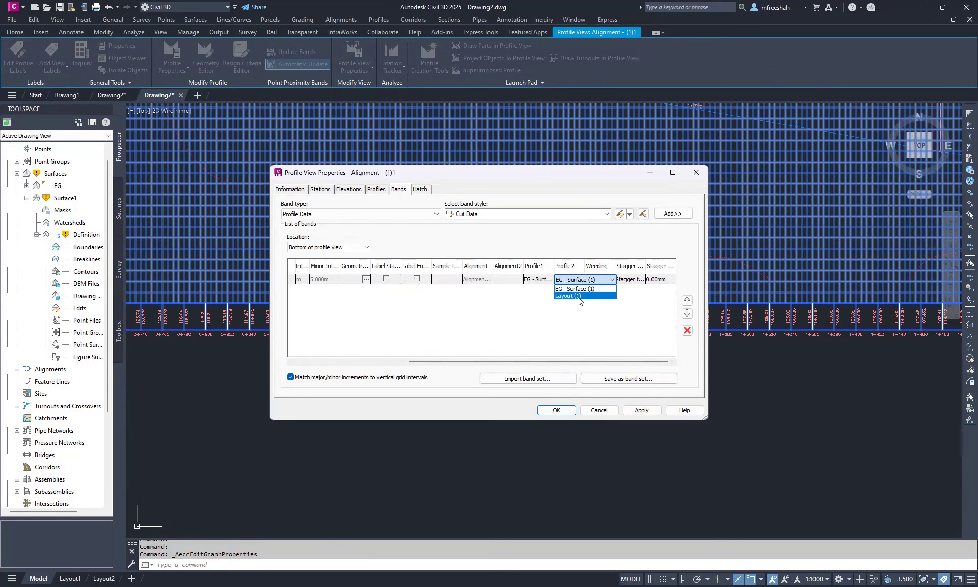
left_click(578, 296)
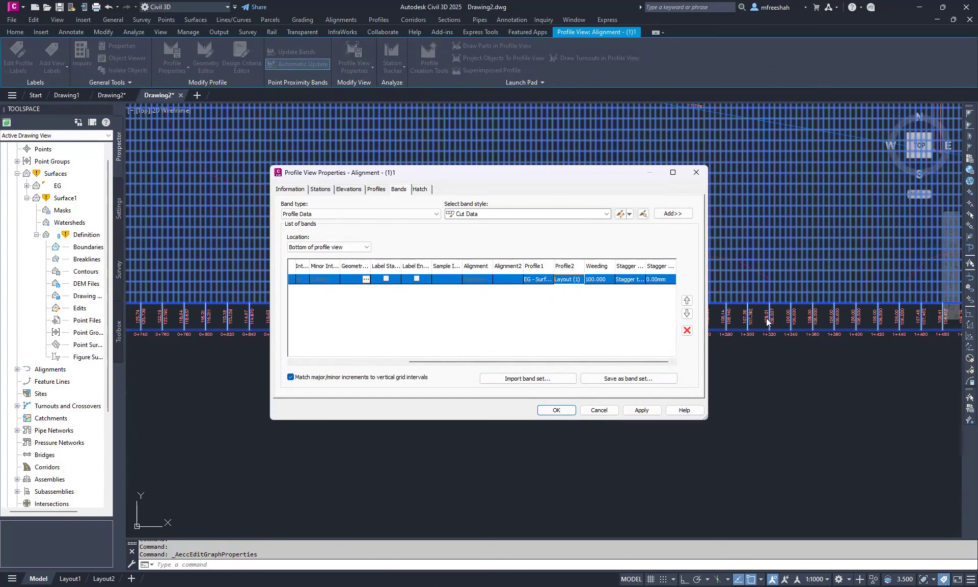
left_click(599, 410)
- In the profile view's properties, set Profile2 of the elevations band to Layout (1) and apply the change
scroll(742, 353, "up", 3)
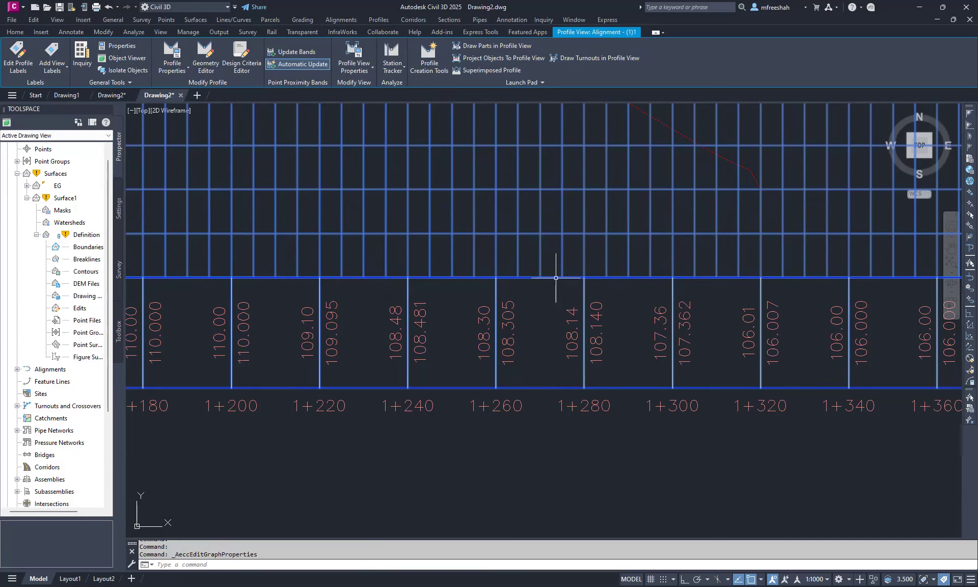
left_click_drag(541, 259, 535, 261)
key("Escape")
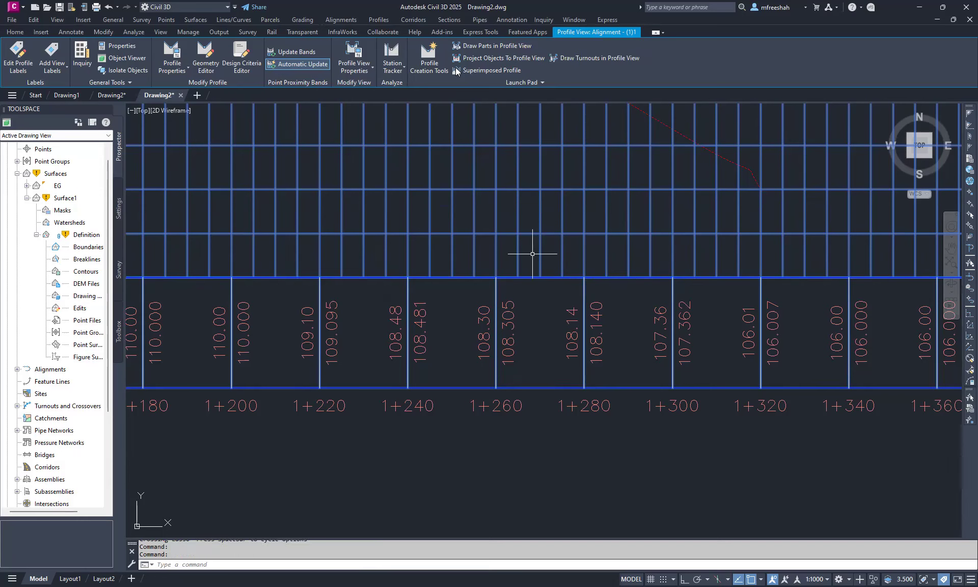
left_click(371, 67)
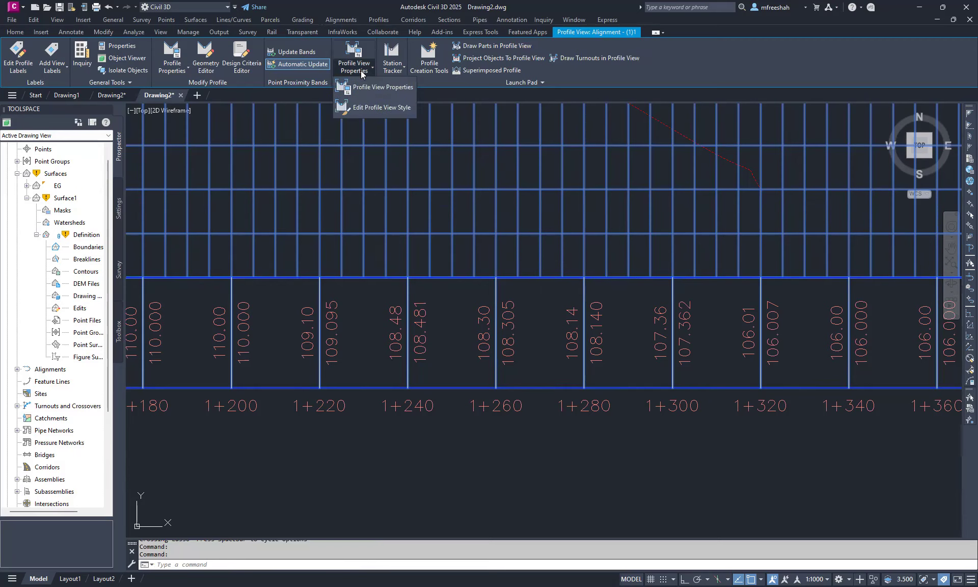
left_click(376, 91)
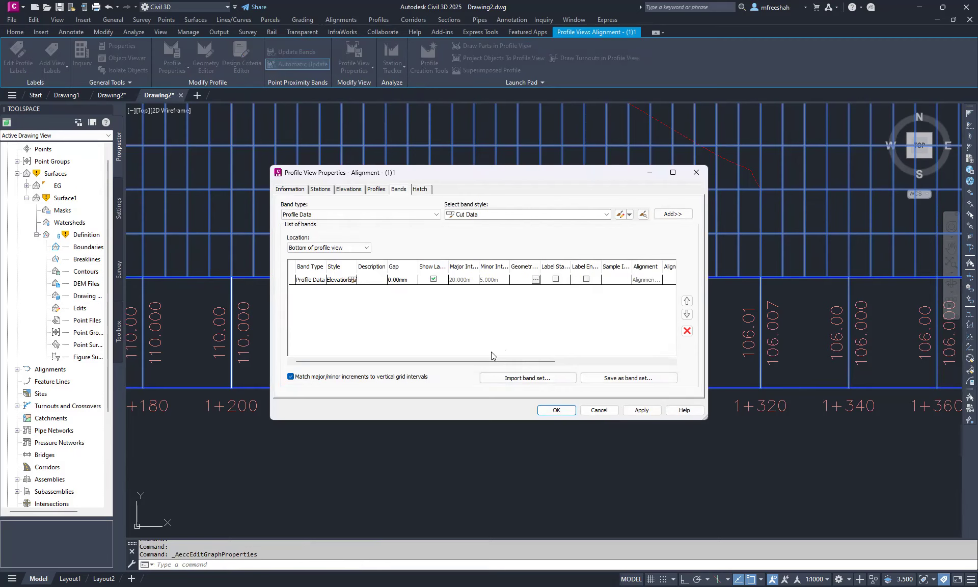
left_click_drag(522, 360, 632, 360)
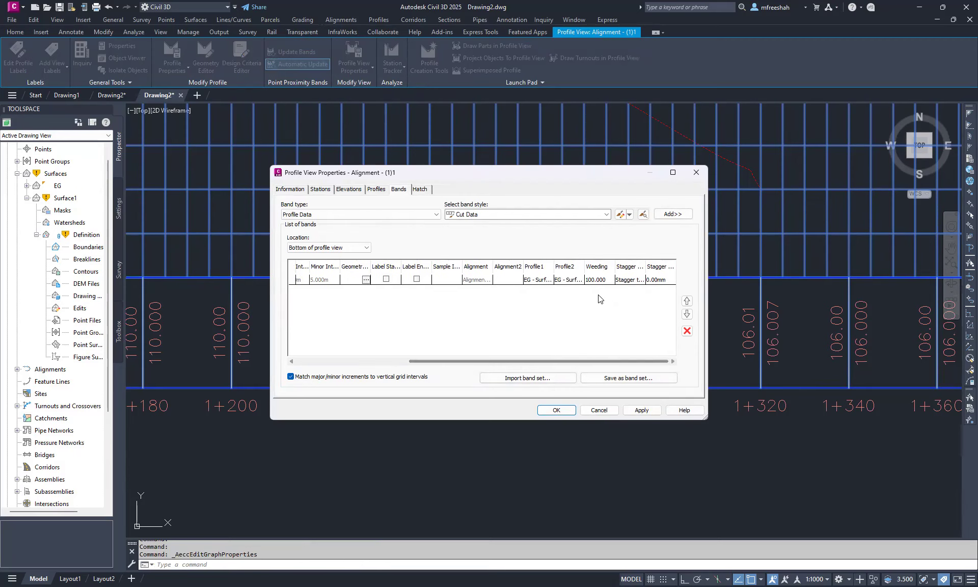
left_click(574, 283)
left_click(573, 281)
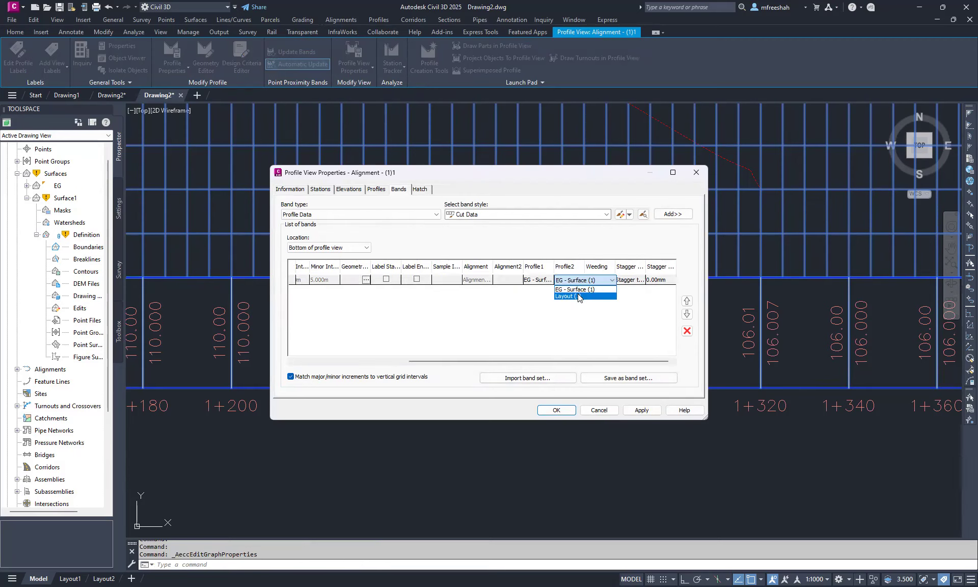
left_click(568, 295)
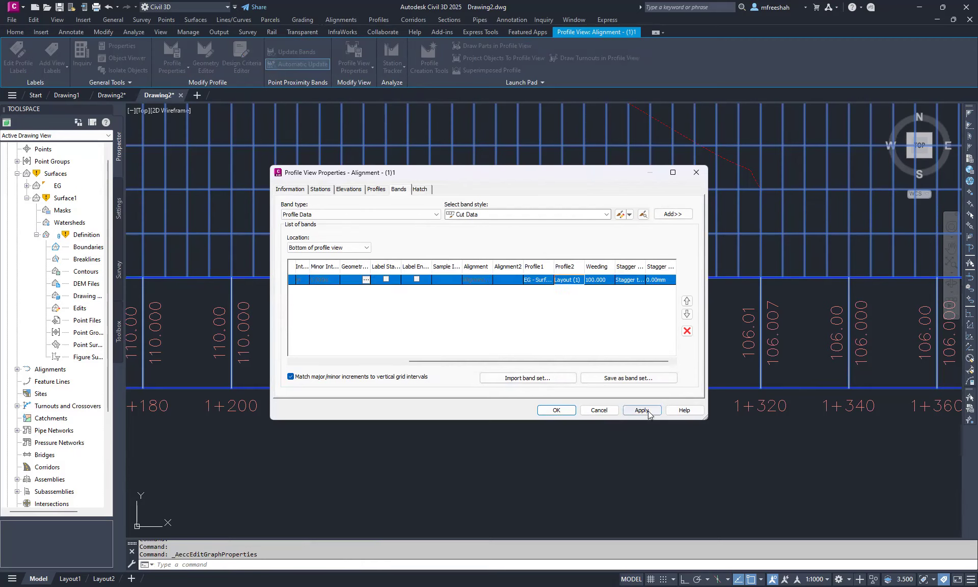
left_click(641, 409)
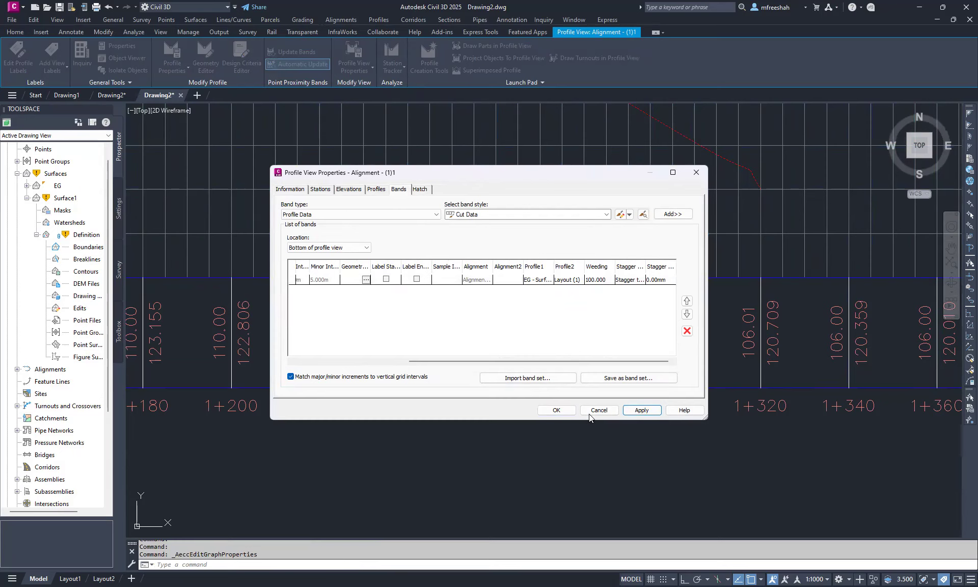
left_click(553, 411)
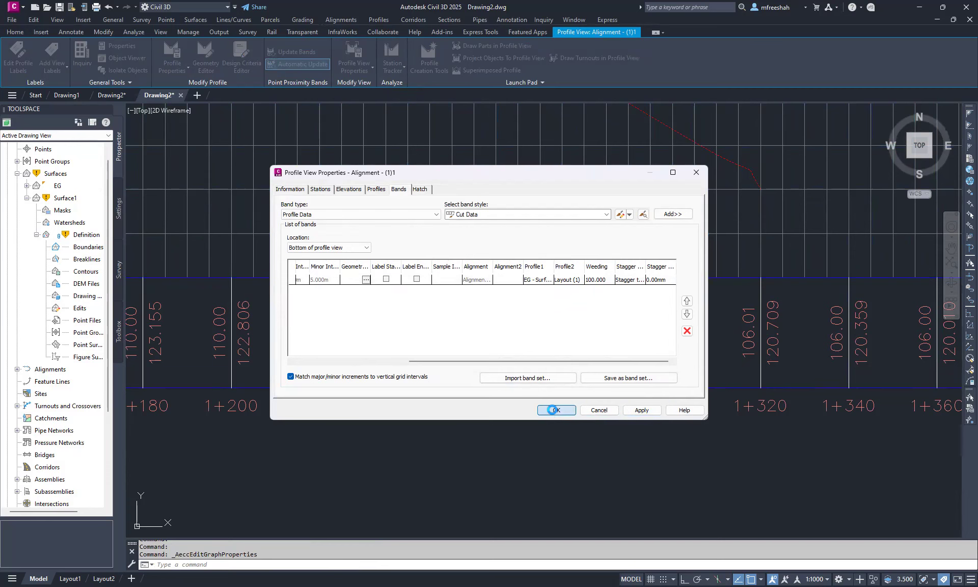
- Add a Profile Data band in the Cut Data style below the profile view, accepting the default geometry points to label
scroll(645, 413, "down", 4)
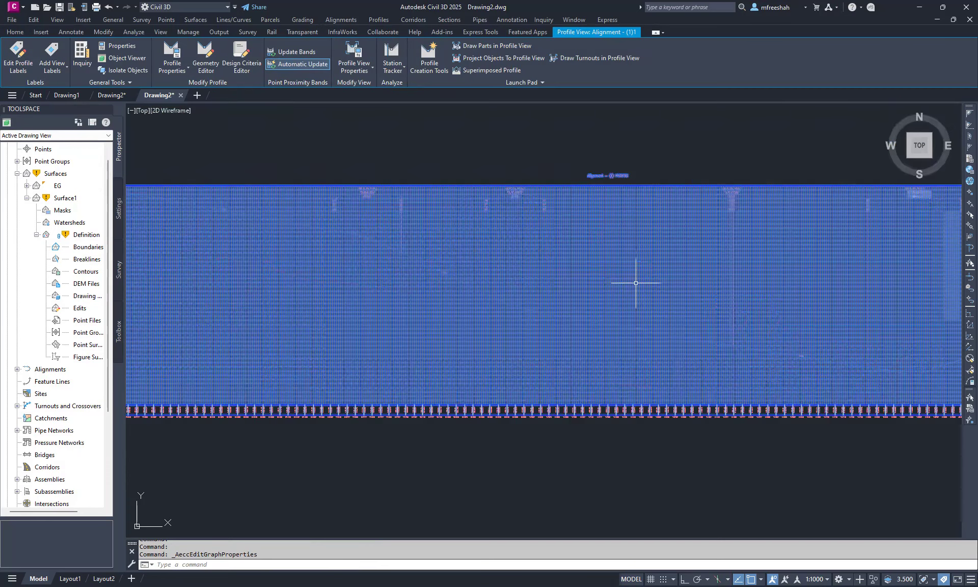
scroll(538, 407, "up", 2)
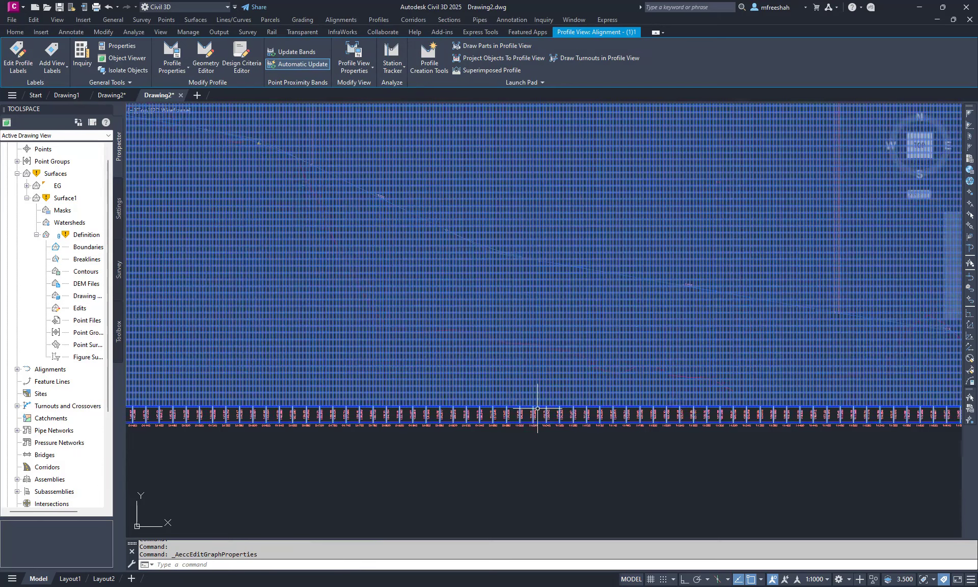
scroll(440, 369, "up", 4)
scroll(408, 367, "up", 4)
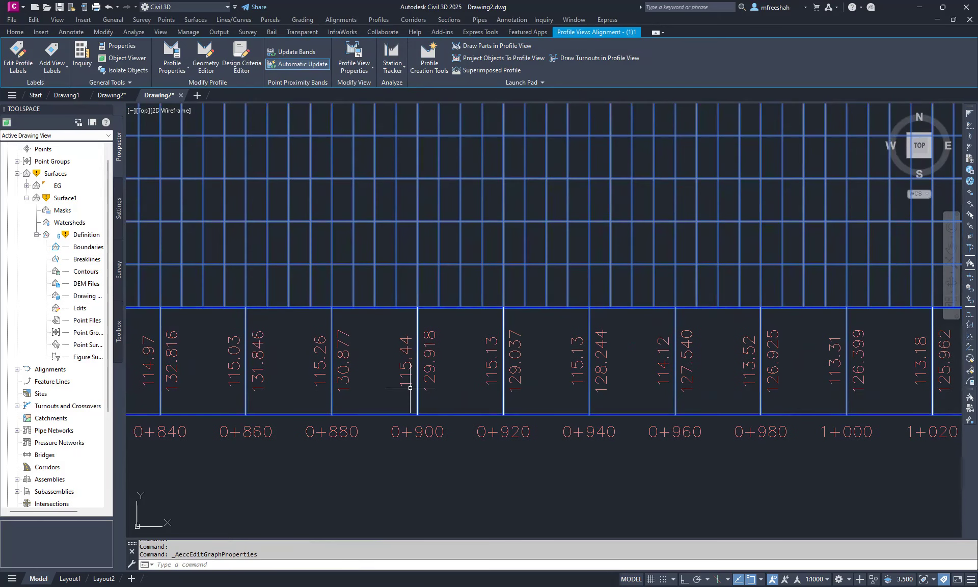
left_click(362, 70)
left_click(375, 87)
left_click(464, 207)
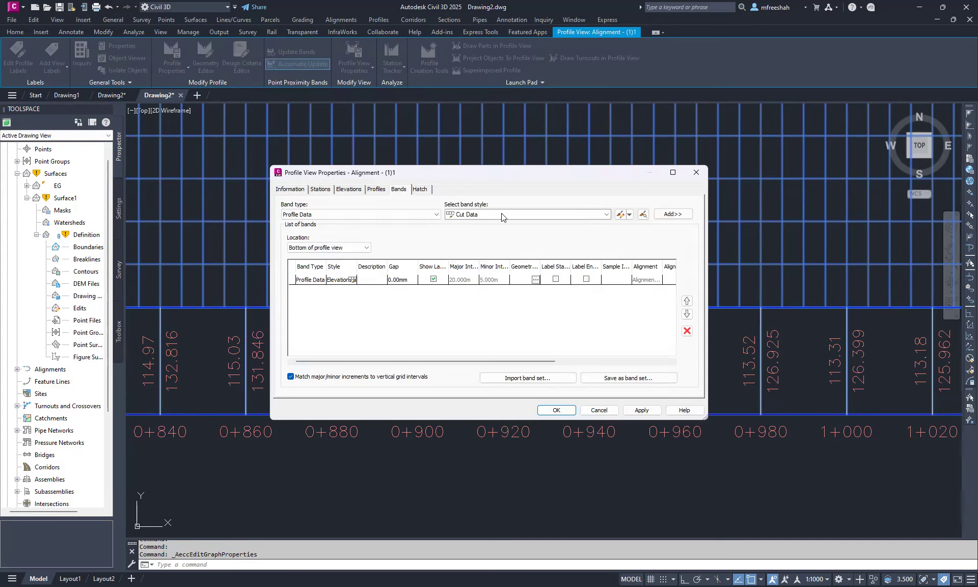
left_click(497, 215)
key("Down")
key("Down")
key("Down")
key("Down")
key("Up")
key("Up")
key("Up")
key("Up")
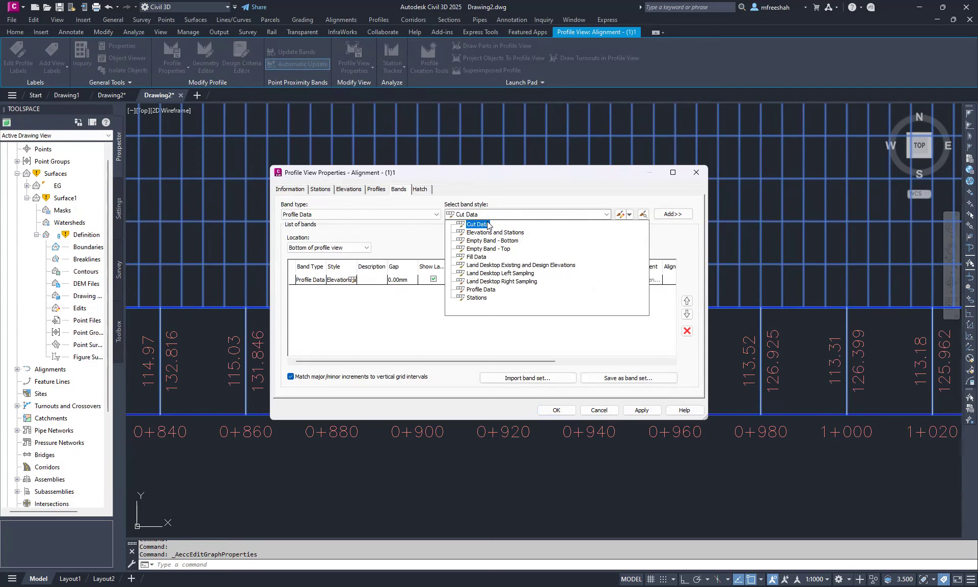
left_click(488, 225)
left_click(674, 218)
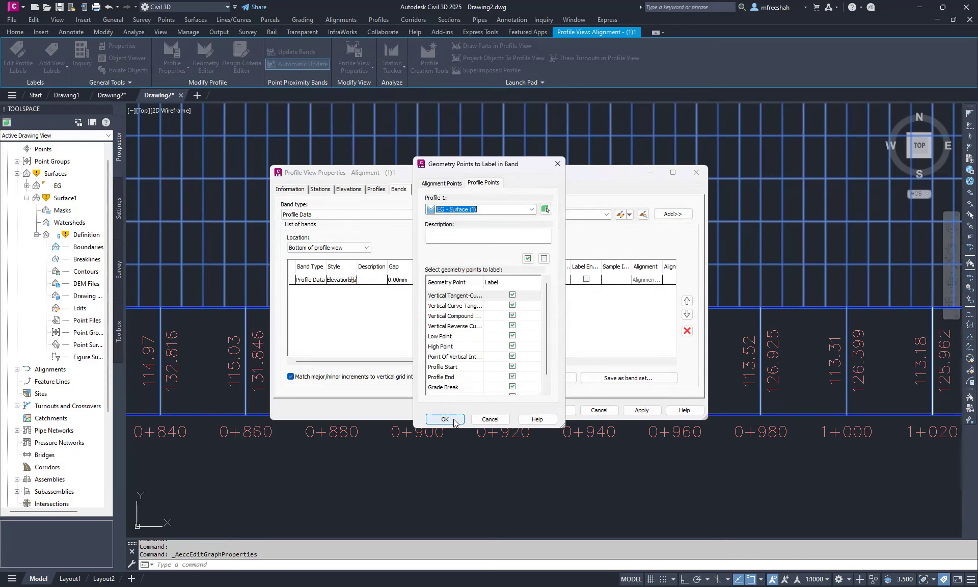
left_click(445, 419)
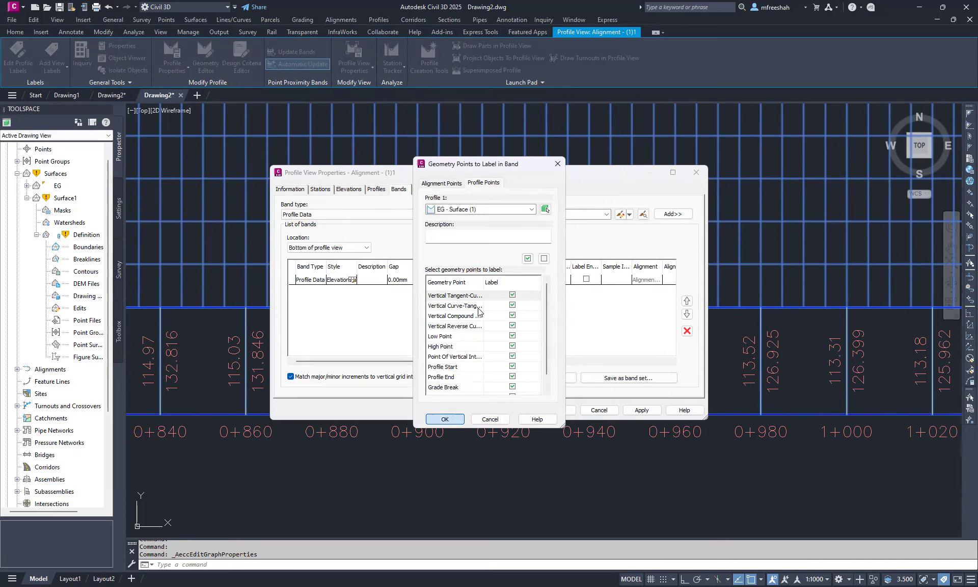
- Set Profile2 of the new Cut Data band to Layout (1)
left_click_drag(510, 363, 646, 361)
left_click(578, 294)
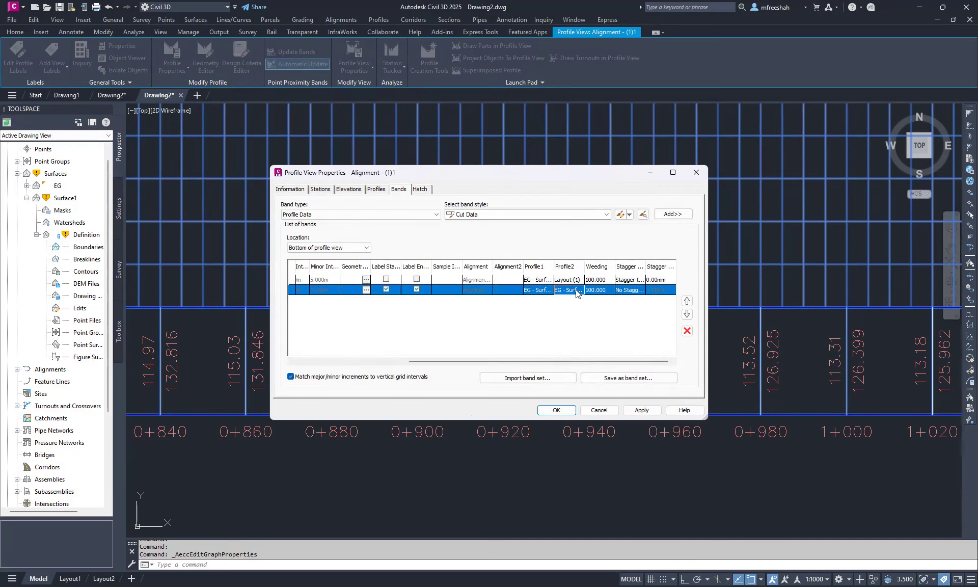
left_click(577, 291)
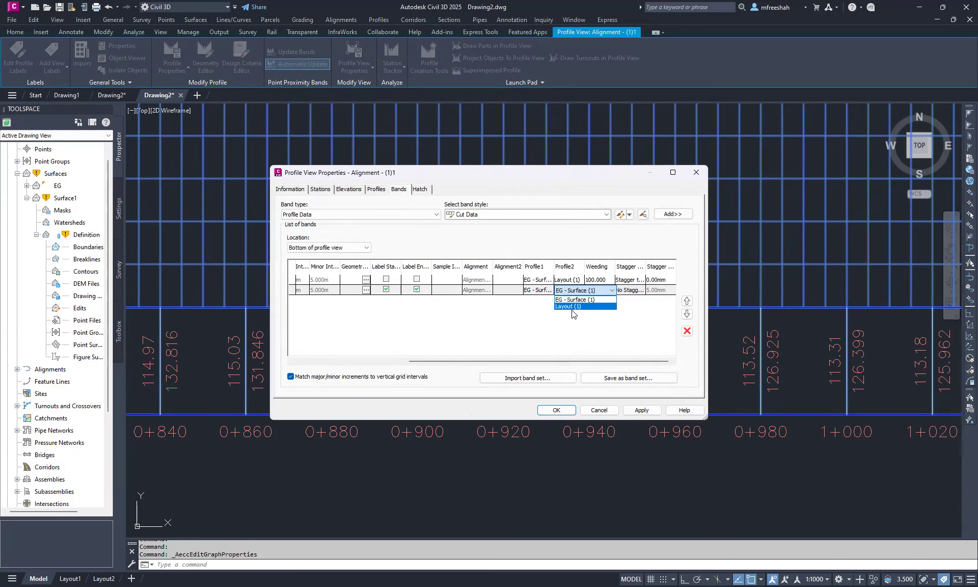
left_click(572, 307)
- Add a Fill Data band with Layout (1) as its Profile2, and accept the profile view properties
left_click(565, 214)
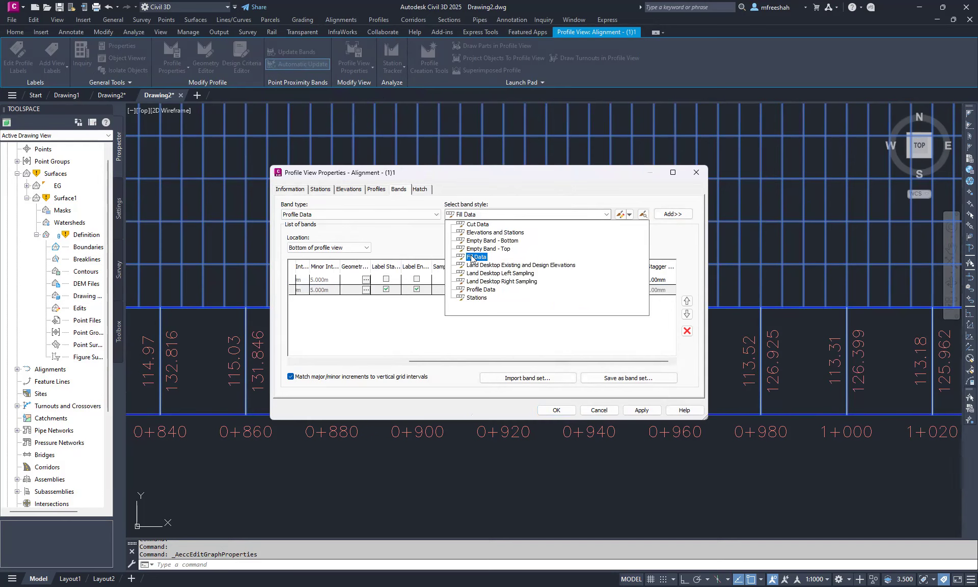
left_click(816, 336)
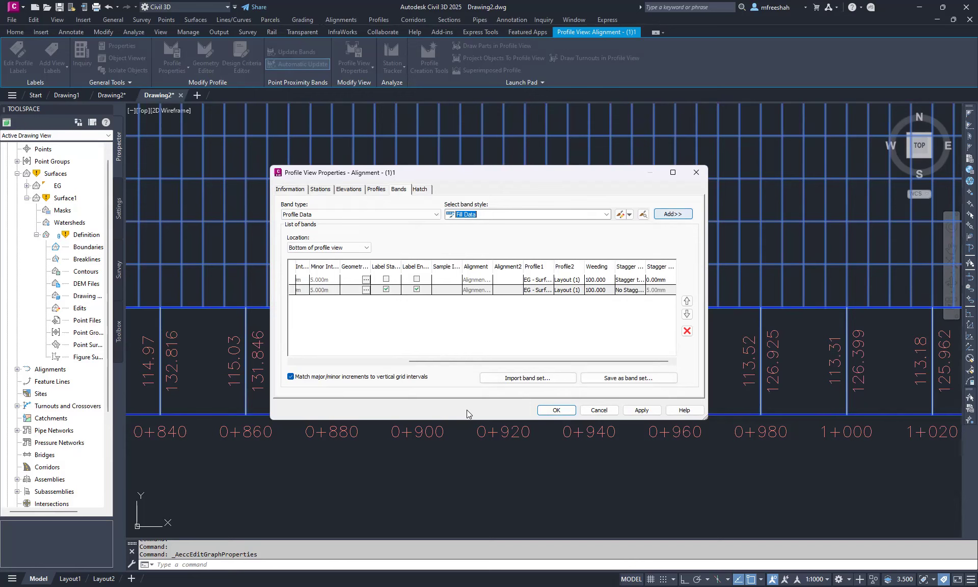
left_click(497, 387)
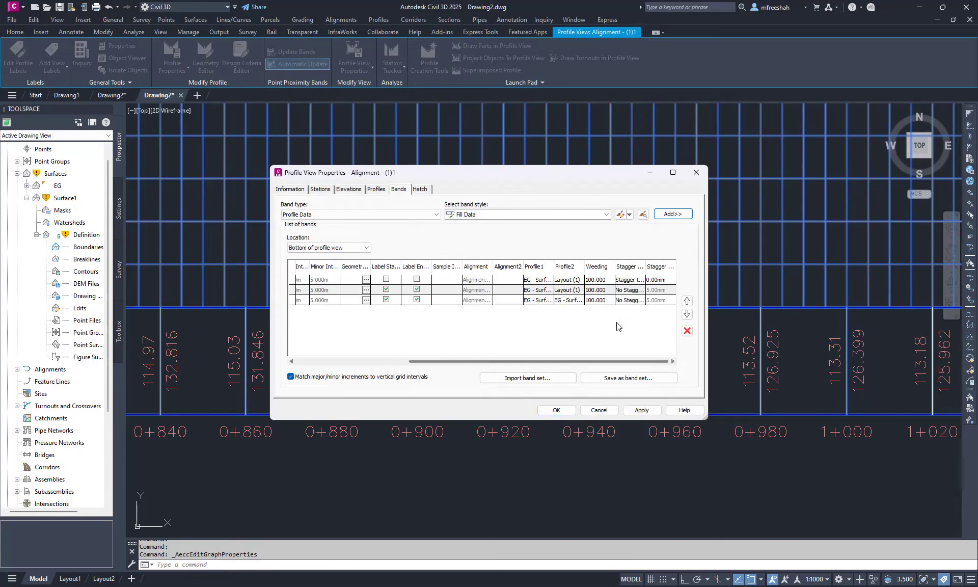
left_click(573, 300)
left_click(573, 301)
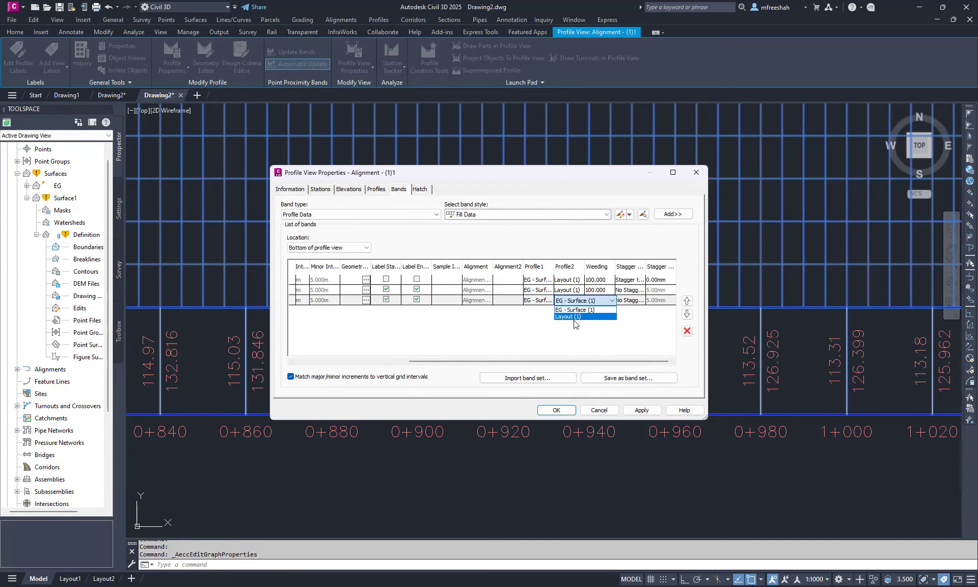
left_click(575, 317)
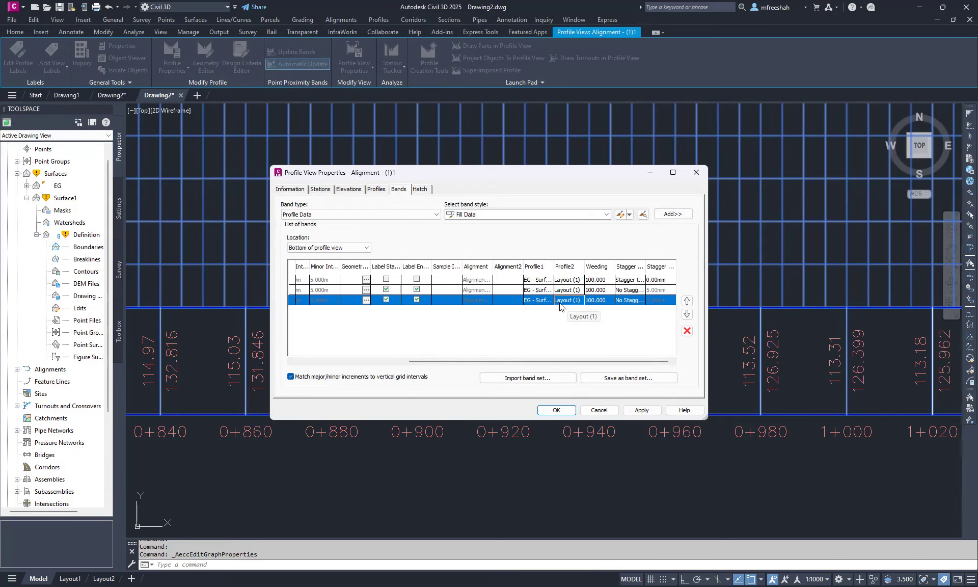
left_click(559, 410)
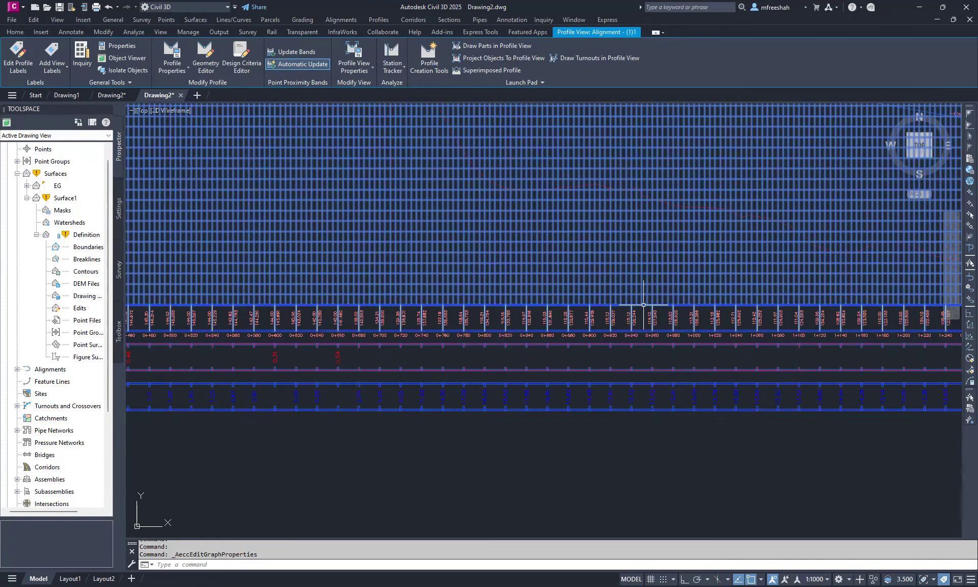
- Examine the cut and fill band values along the profile view, including those near its starting station
scroll(481, 407, "up", 4)
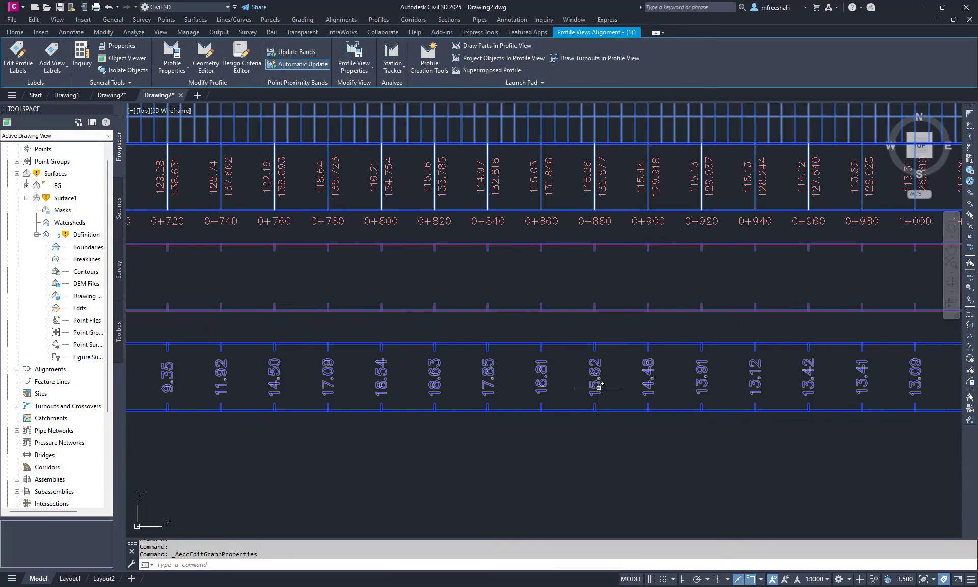
scroll(706, 402, "down", 6)
scroll(707, 402, "down", 3)
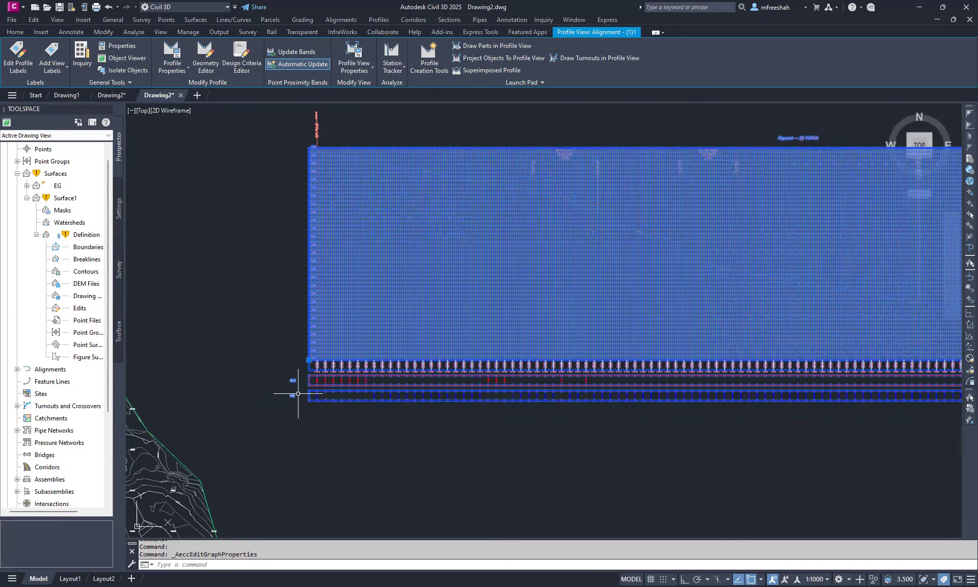
scroll(298, 393, "up", 5)
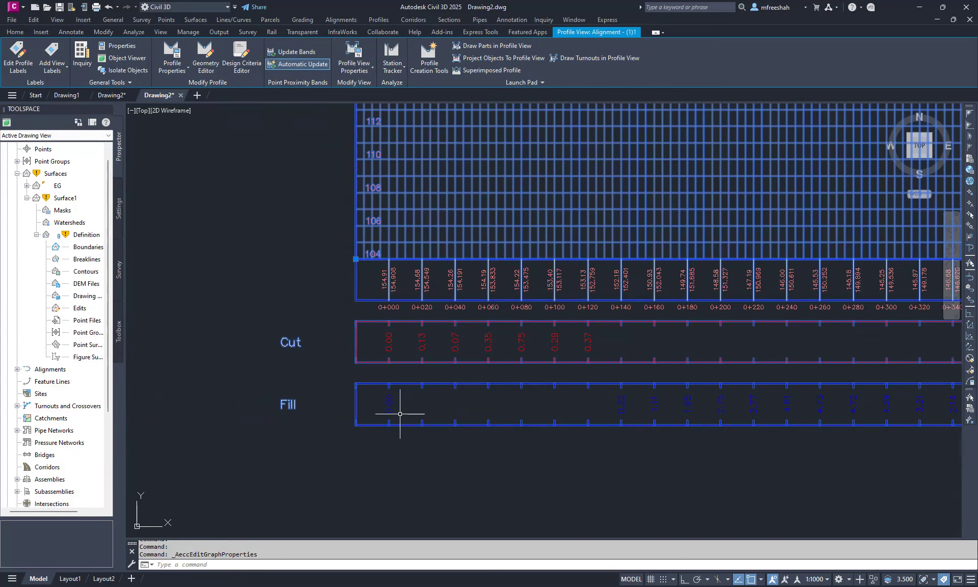
scroll(535, 379, "down", 1)
scroll(471, 377, "up", 1)
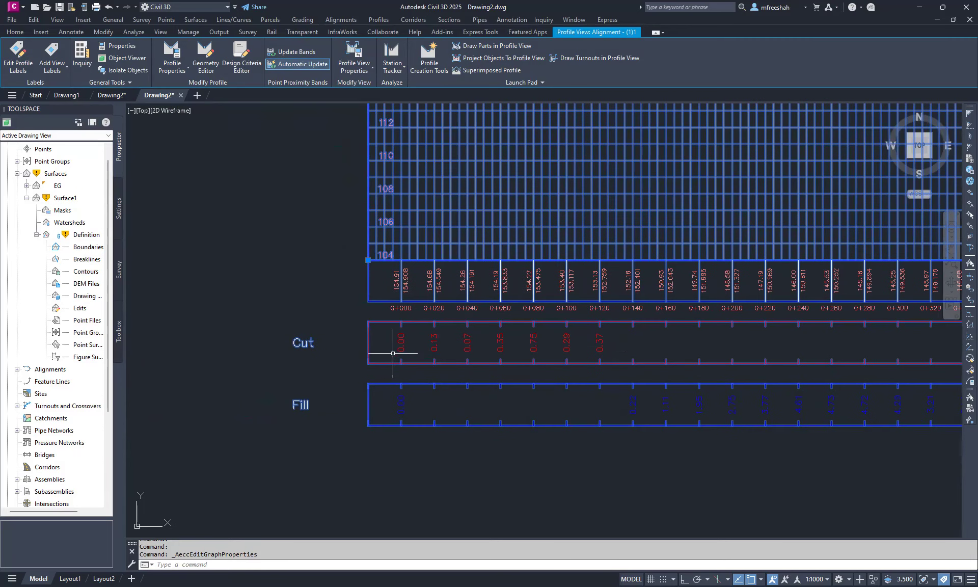
- Compare the cut and fill band values with the existing and design elevations over the first few hundred metres of stations
scroll(586, 339, "down", 5)
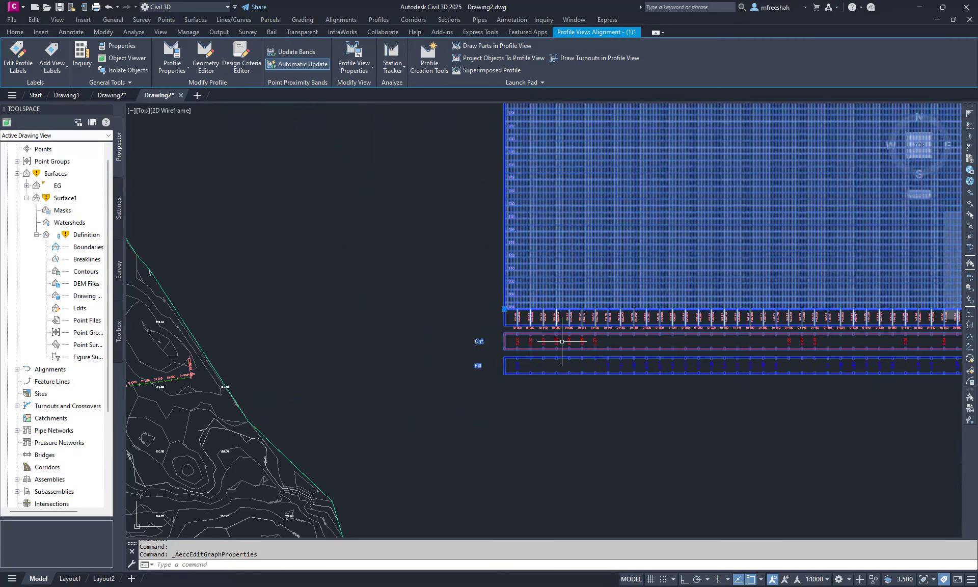
scroll(686, 339, "up", 3)
scroll(686, 338, "up", 2)
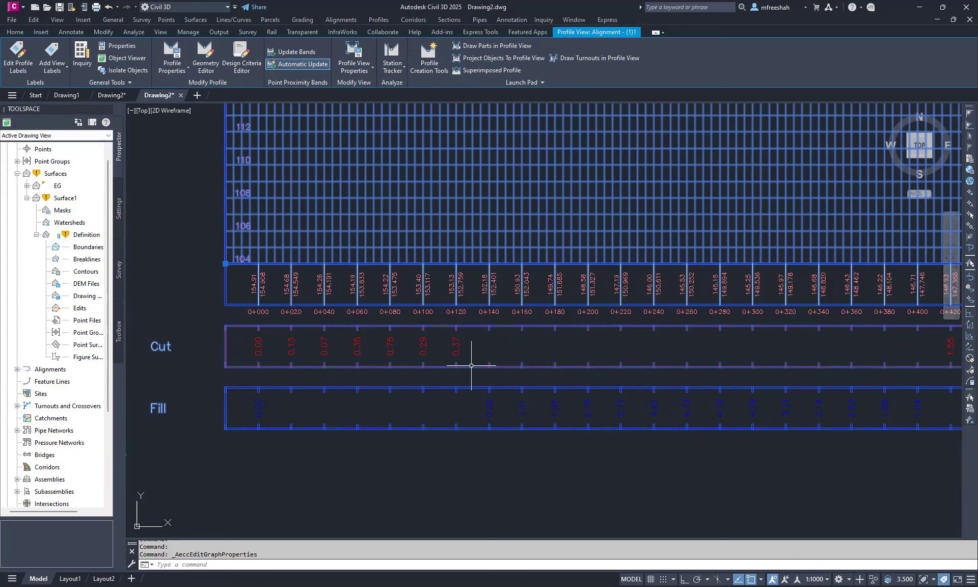
scroll(471, 363, "up", 2)
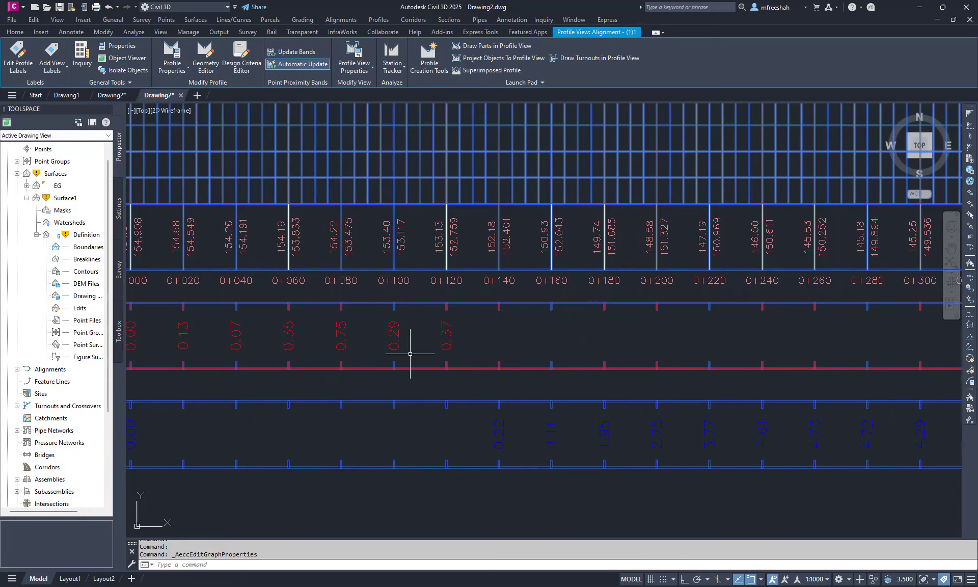
scroll(502, 457, "down", 4)
scroll(499, 474, "down", 2)
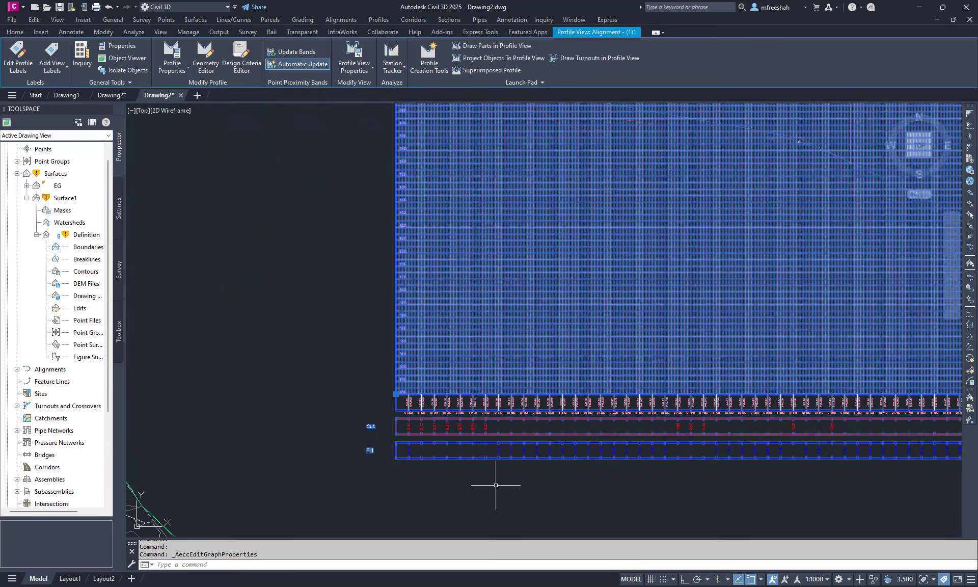
- Examine the existing ground line against the design profile along the profile view to relate them to the cut and fill bands
scroll(523, 175, "up", 6)
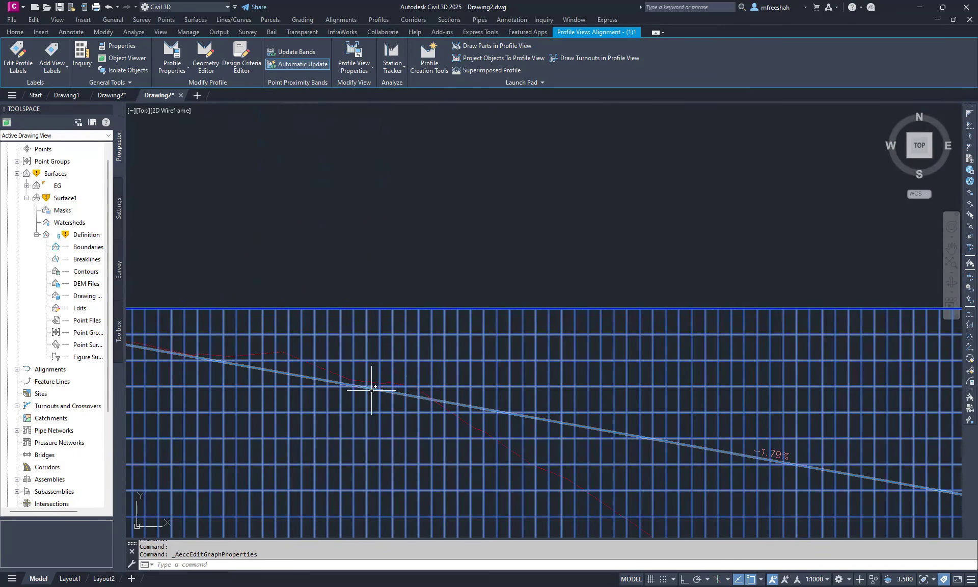
scroll(371, 390, "up", 2)
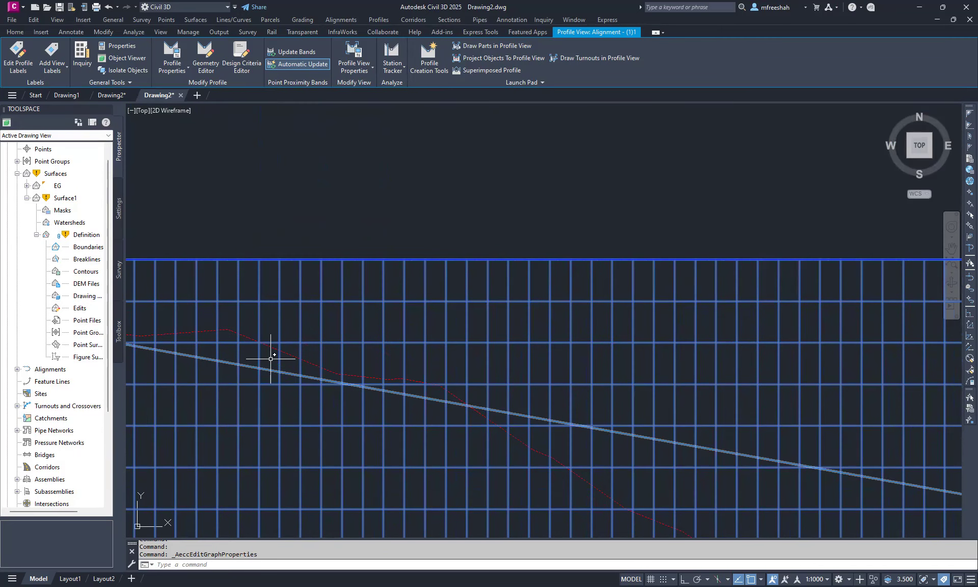
scroll(218, 267, "down", 3)
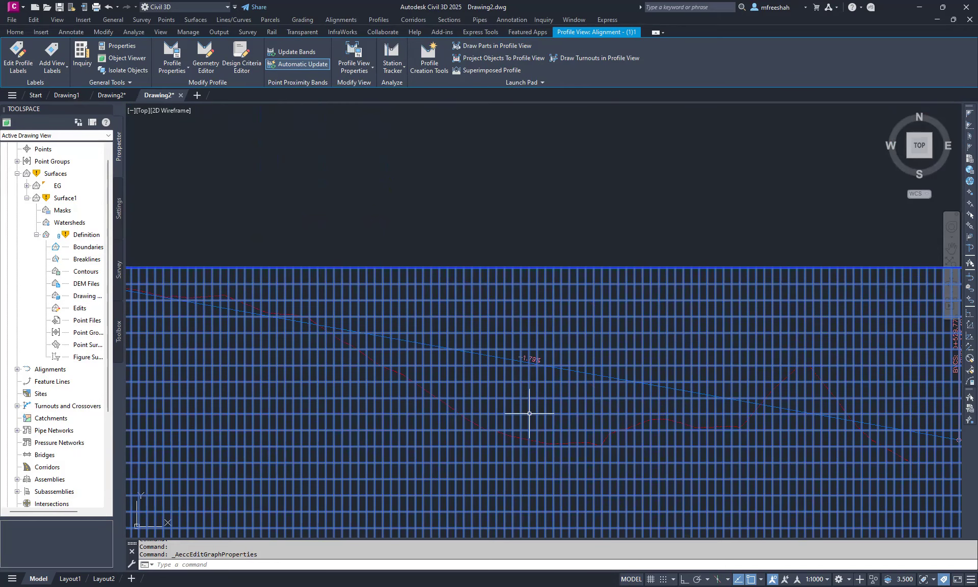
scroll(488, 324, "down", 2)
scroll(458, 331, "down", 3)
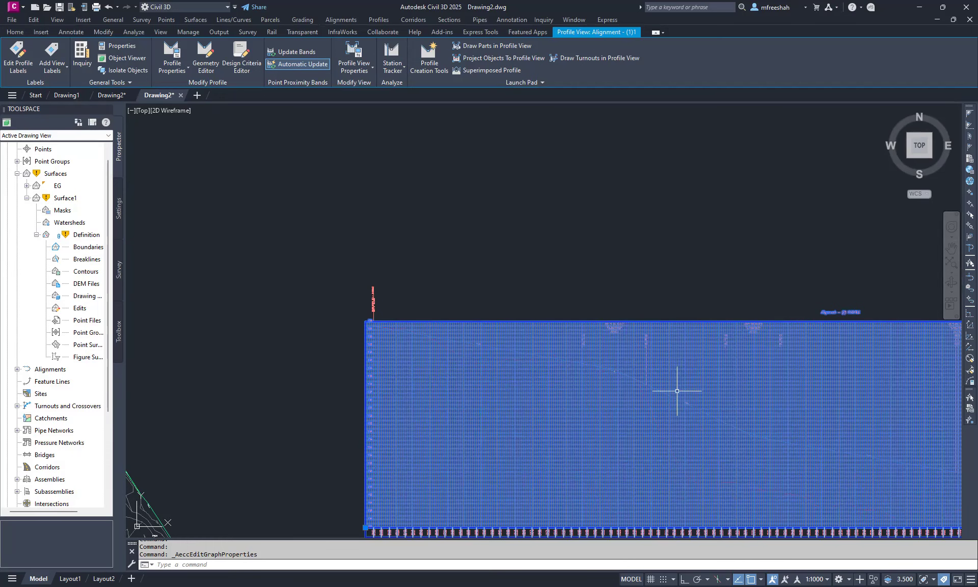
scroll(676, 390, "up", 2)
scroll(484, 313, "up", 2)
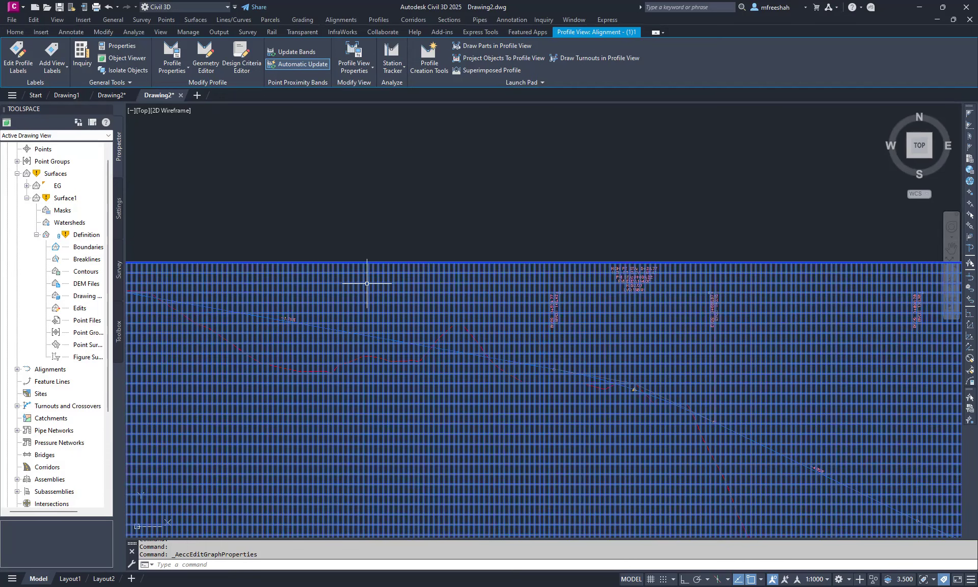
scroll(408, 311, "down", 2)
key("Escape")
scroll(467, 327, "down", 2)
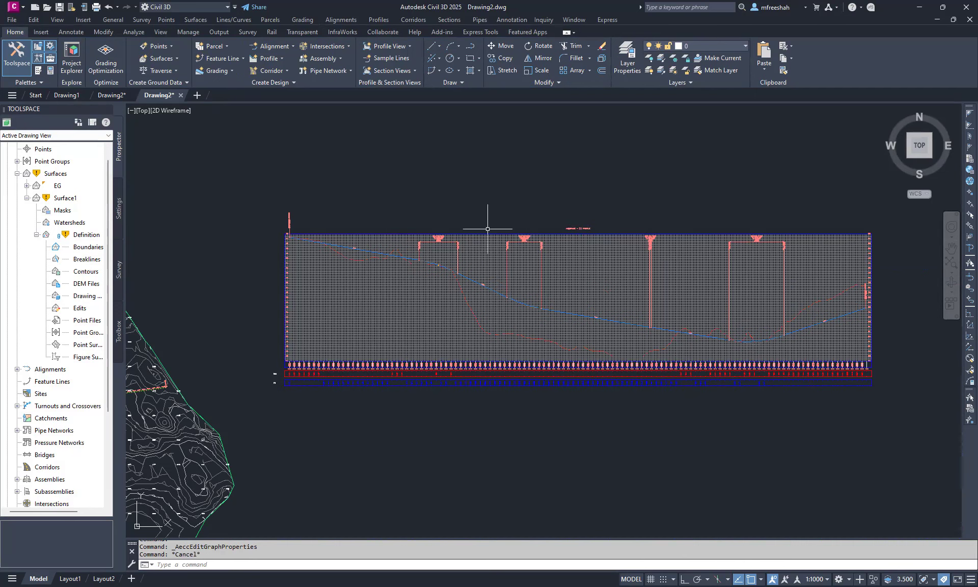
scroll(474, 311, "up", 2)
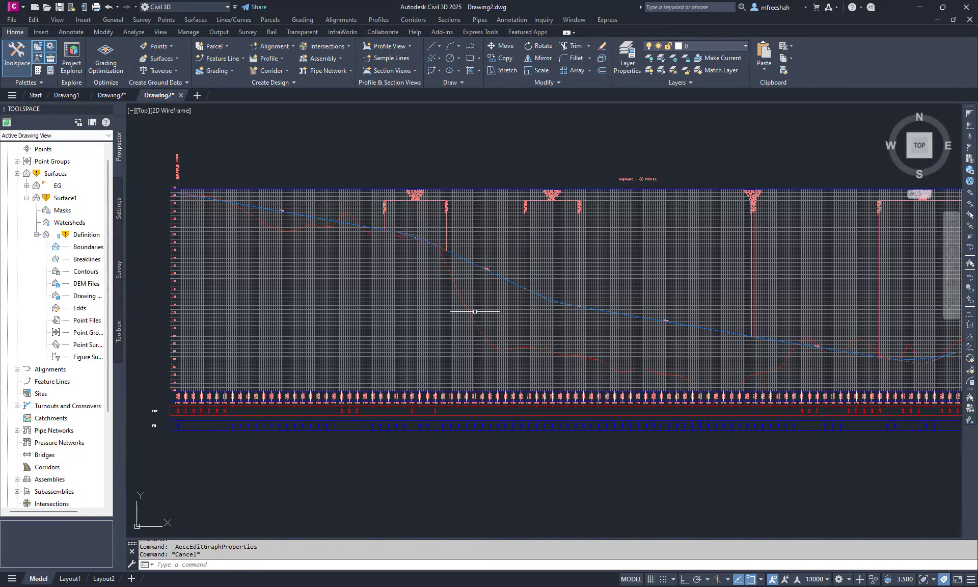
scroll(474, 311, "up", 4)
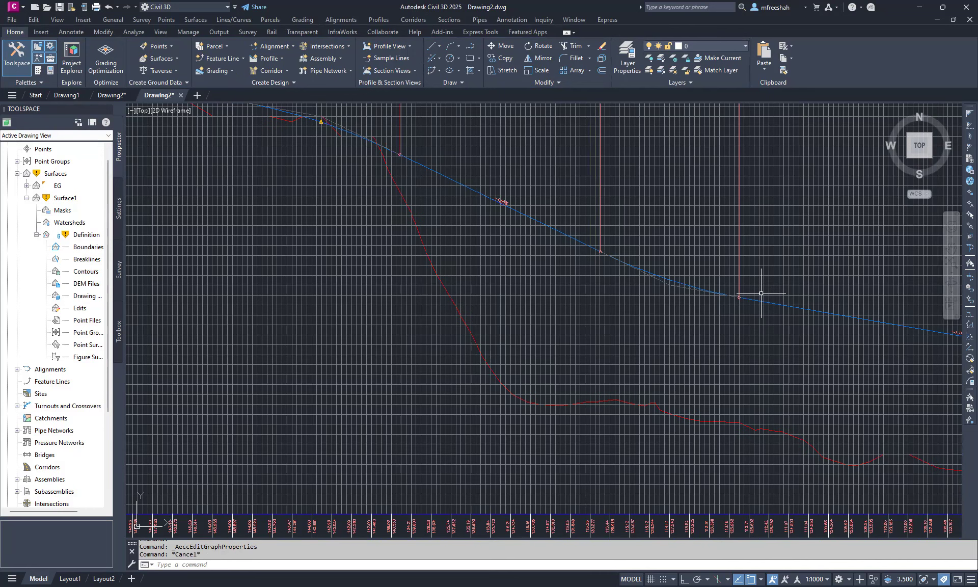
scroll(752, 327, "down", 6)
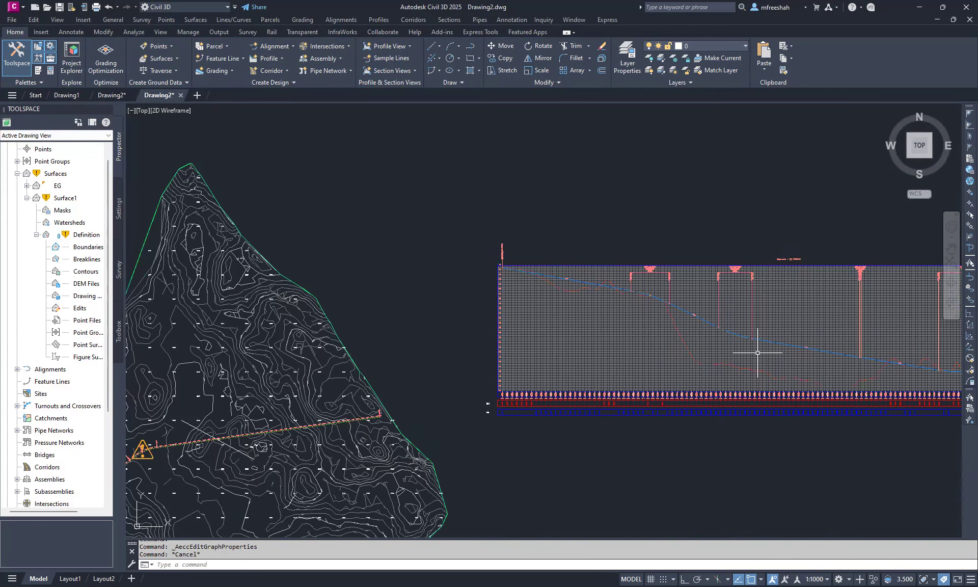
- Review the profile view's band, profile, elevation and station settings, and leave the properties without making changes
left_click(597, 353)
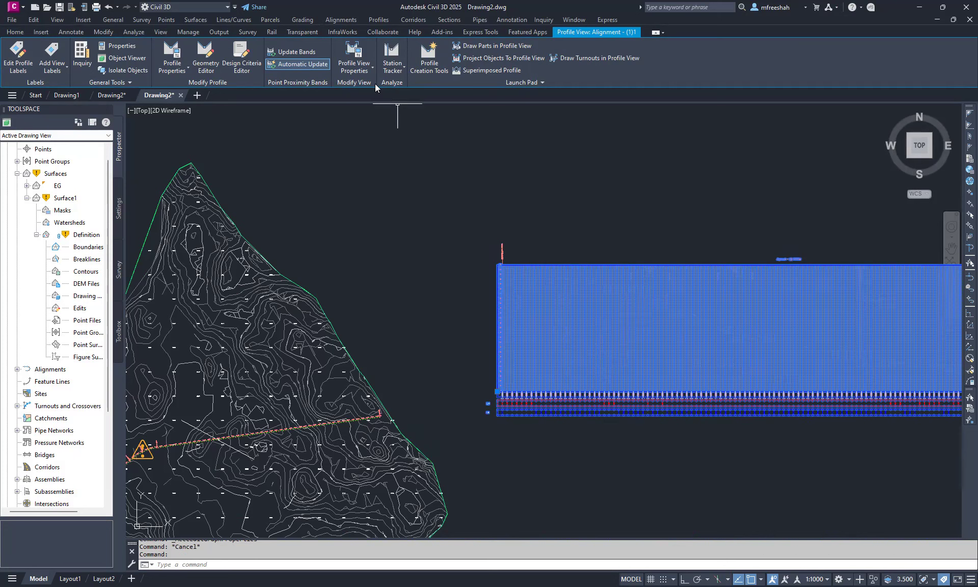
left_click(363, 71)
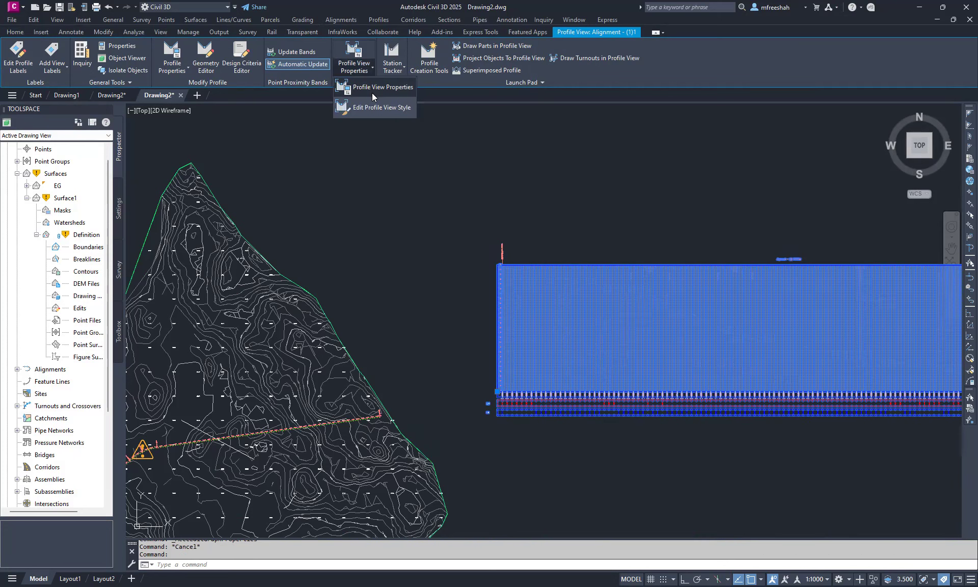
left_click(372, 94)
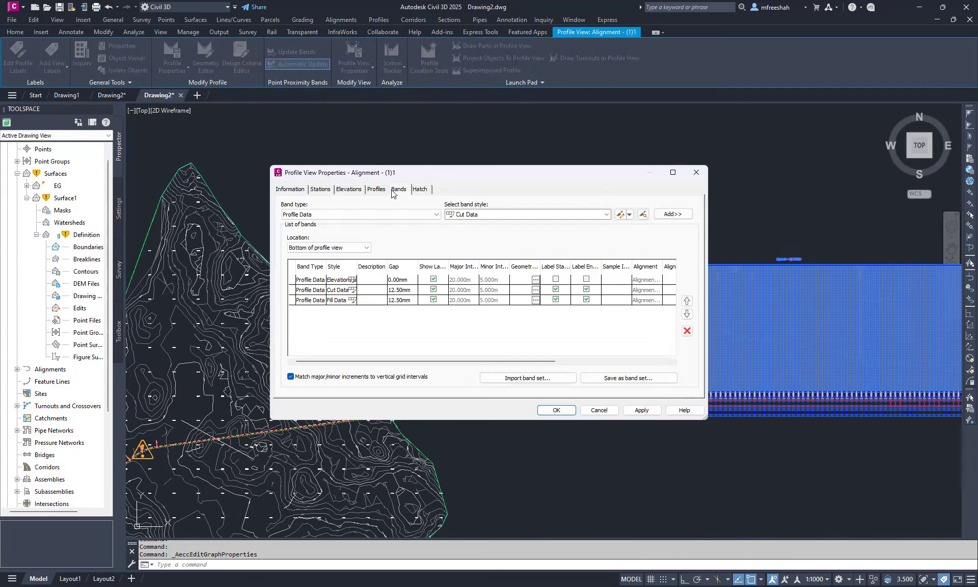
left_click(375, 189)
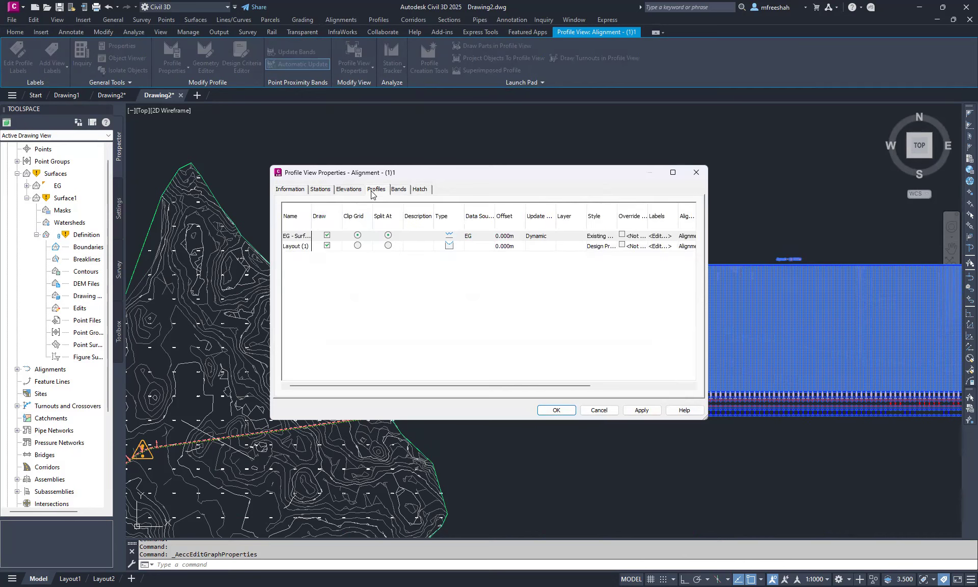
left_click(350, 190)
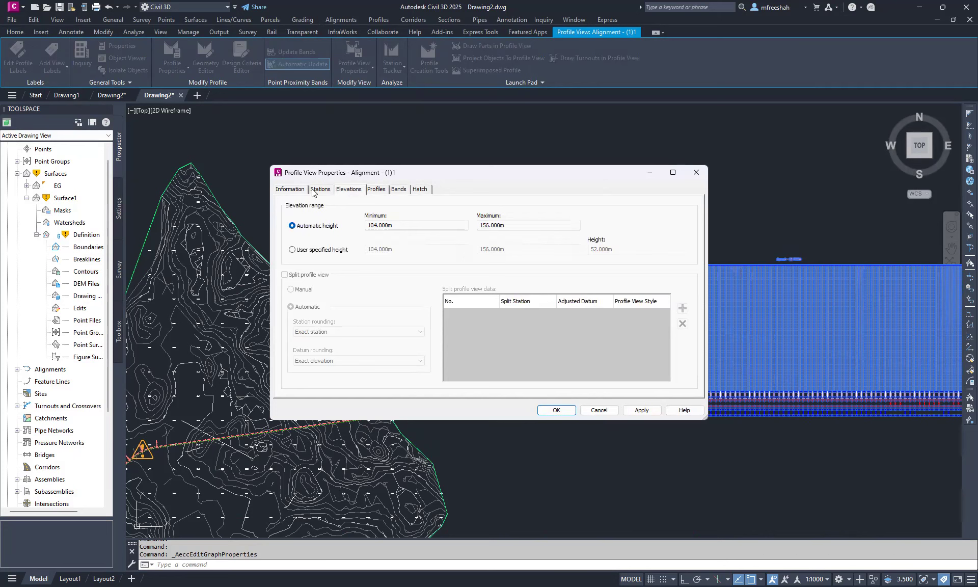
left_click(320, 189)
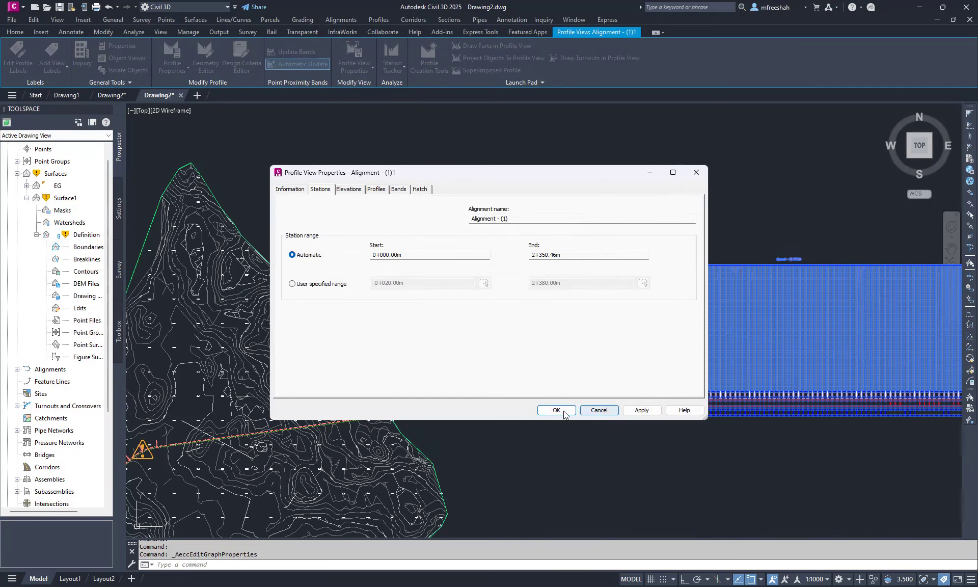
left_click(599, 410)
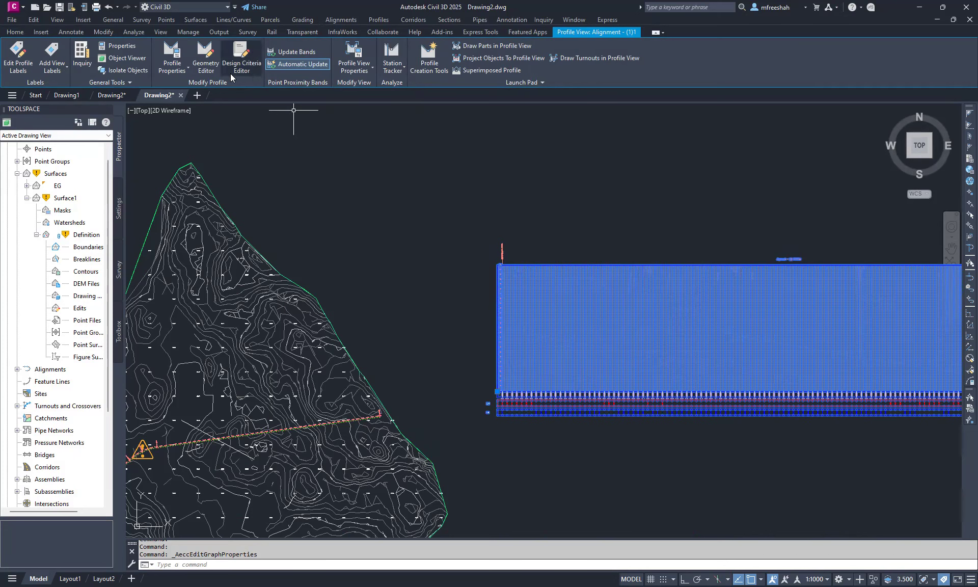
left_click(185, 73)
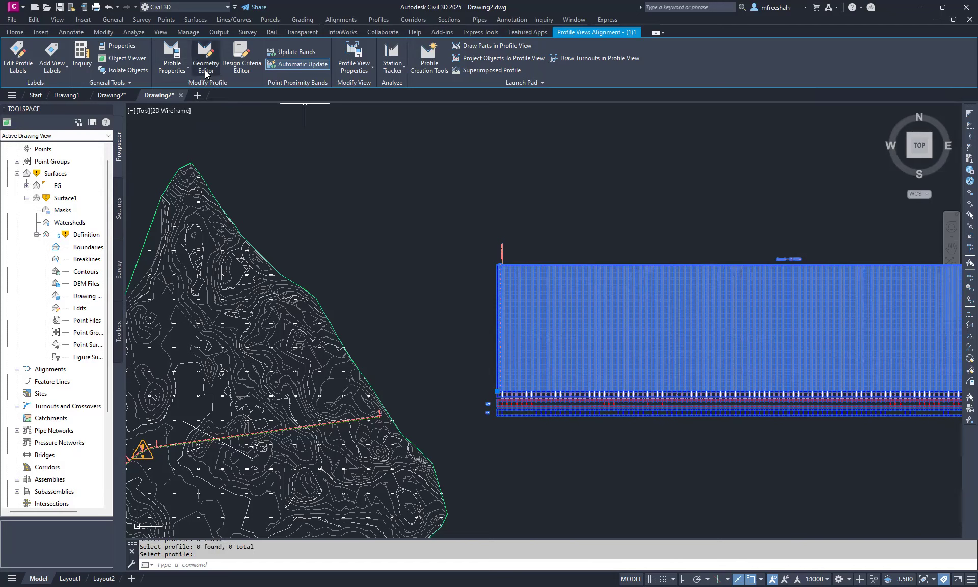
left_click(185, 75)
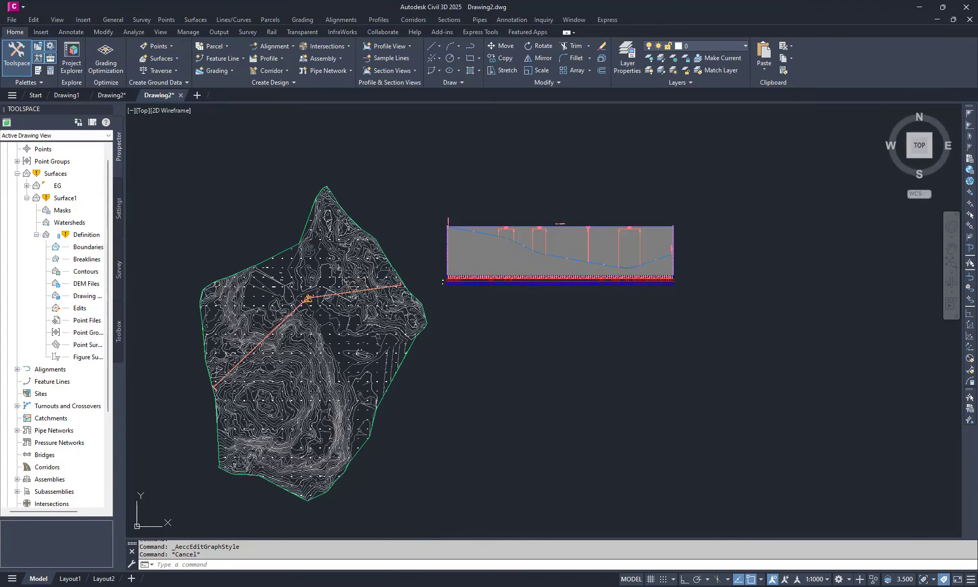
- Turn on Clip vertical grid in the profile view style's grid options, leaving Clip to highest profile(s) off
scroll(527, 245, "up", 6)
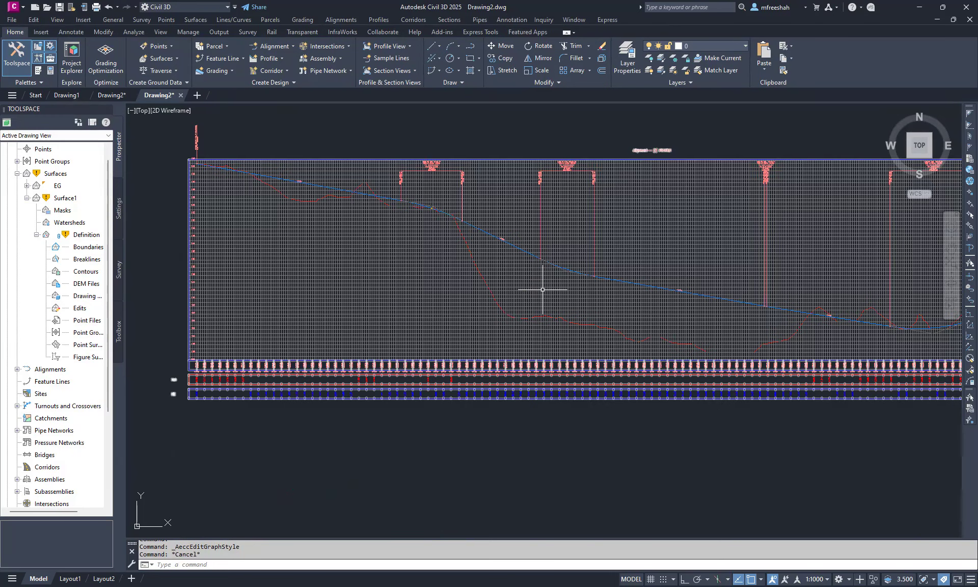
left_click(526, 268)
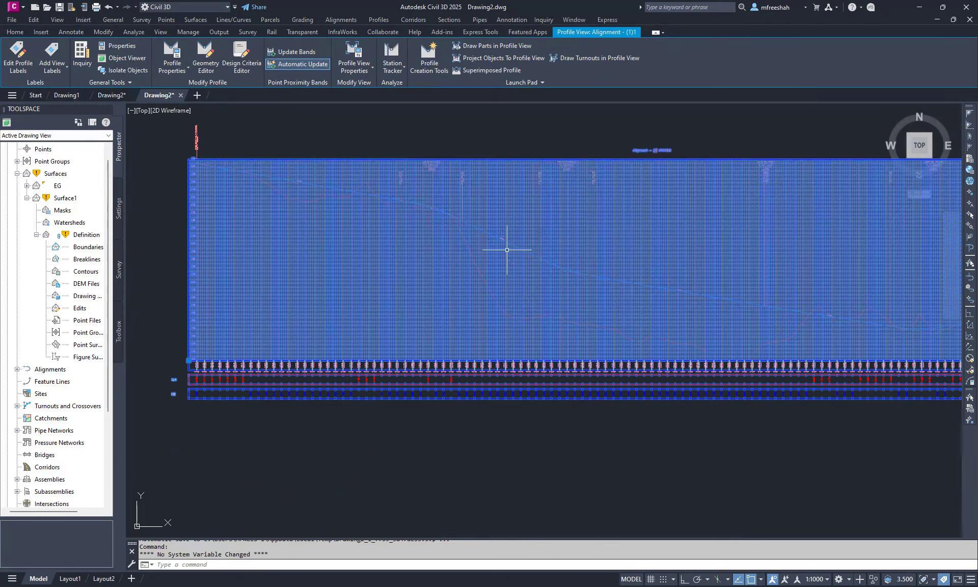
left_click(364, 71)
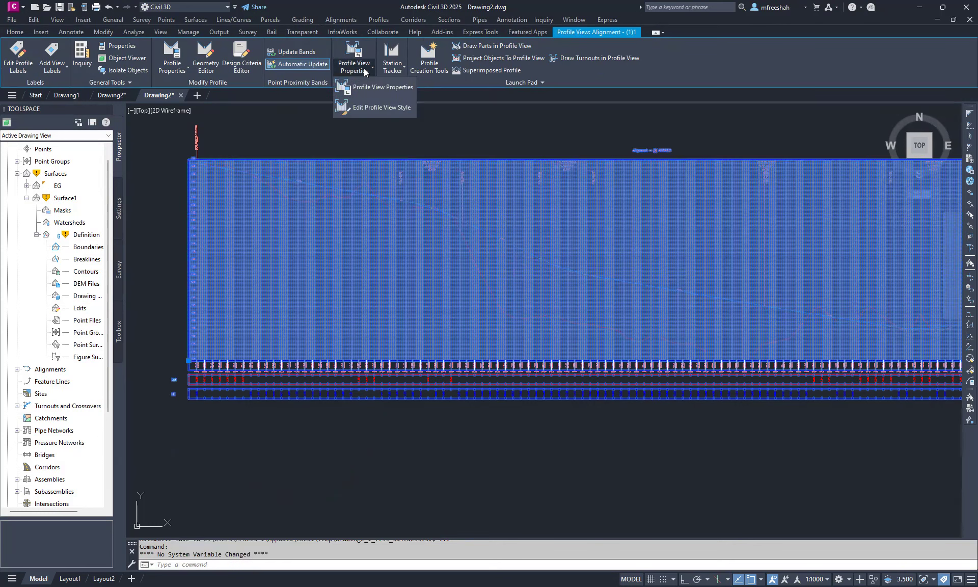
left_click(392, 109)
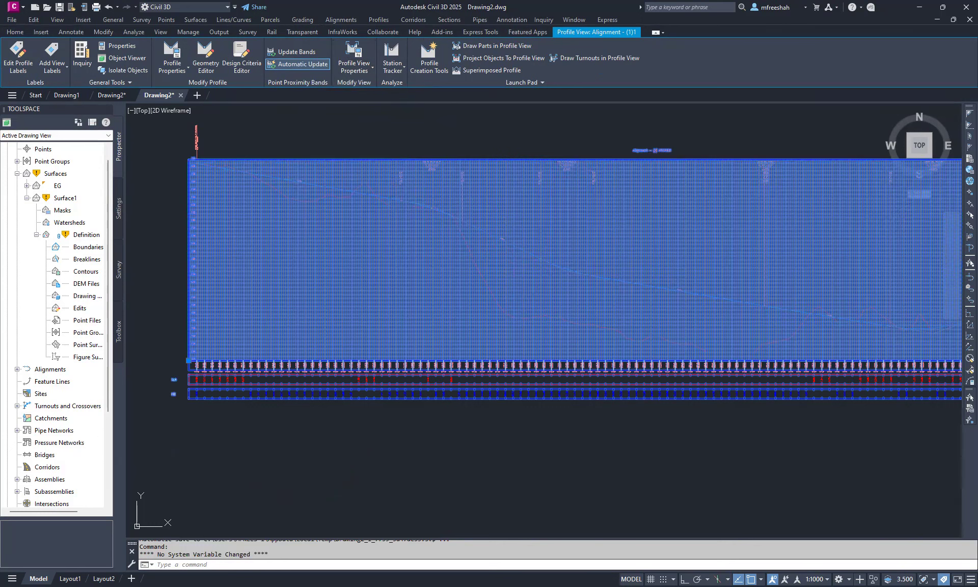
left_click(280, 142)
left_click(301, 143)
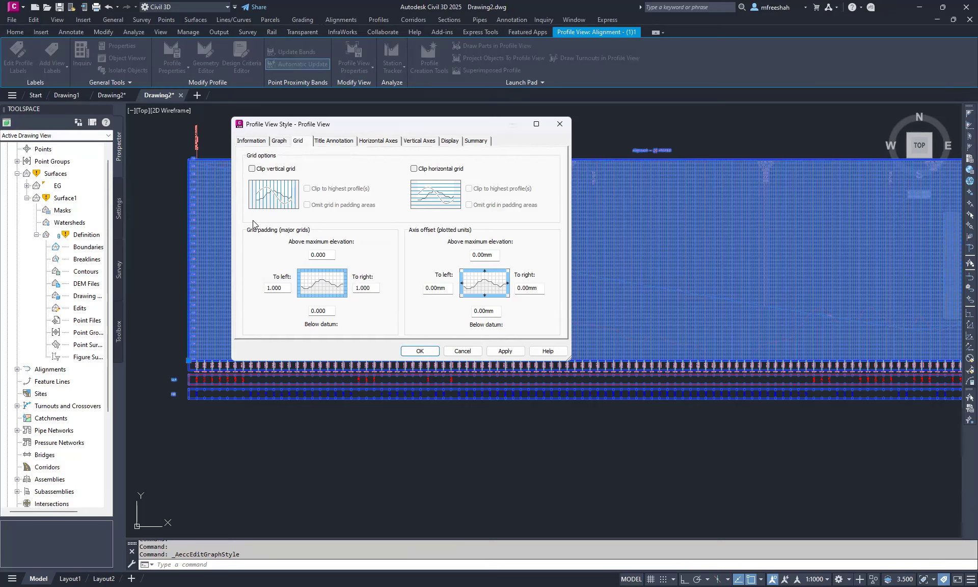
left_click(252, 169)
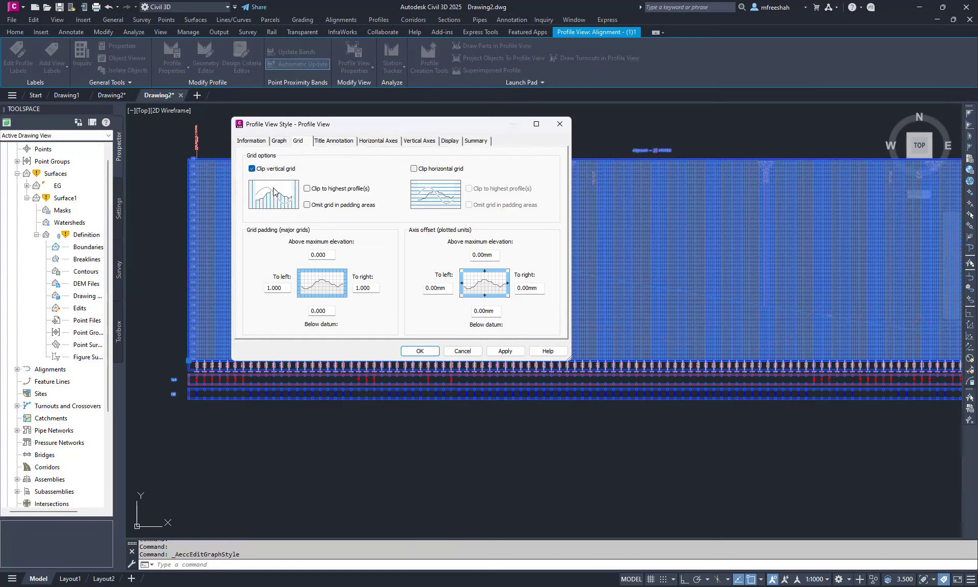
left_click(252, 168)
left_click(252, 168)
left_click(307, 188)
left_click(307, 188)
- Turn on Clip horizontal grid without Clip to highest profile(s), apply the profile view style, and clear the selection
left_click(414, 168)
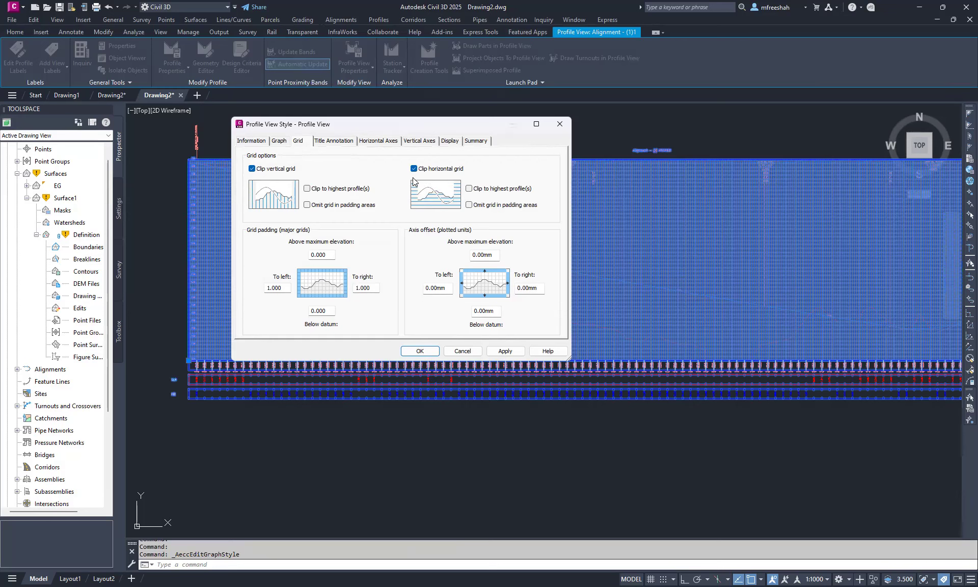
left_click(469, 189)
left_click(468, 188)
left_click(330, 254)
left_click(506, 351)
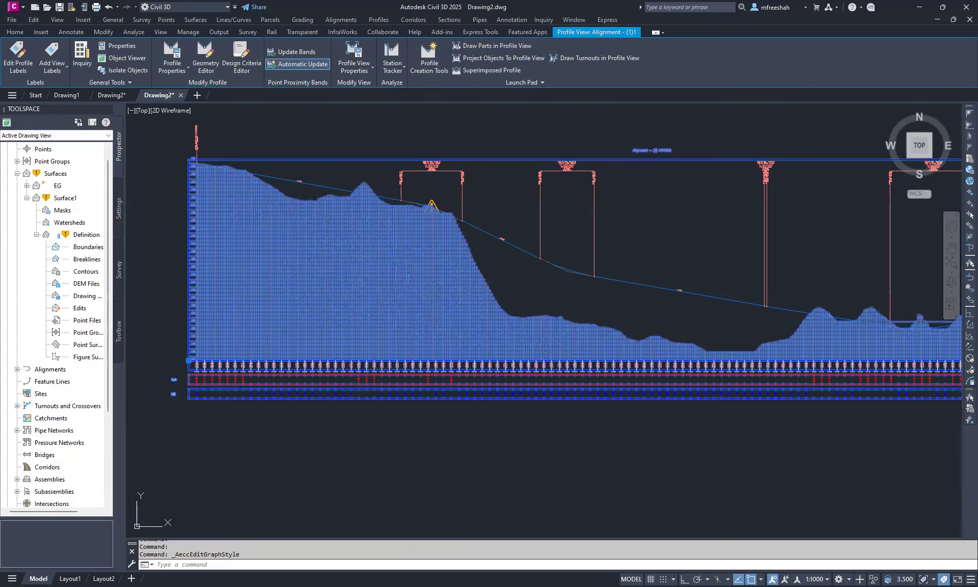
key("Escape")
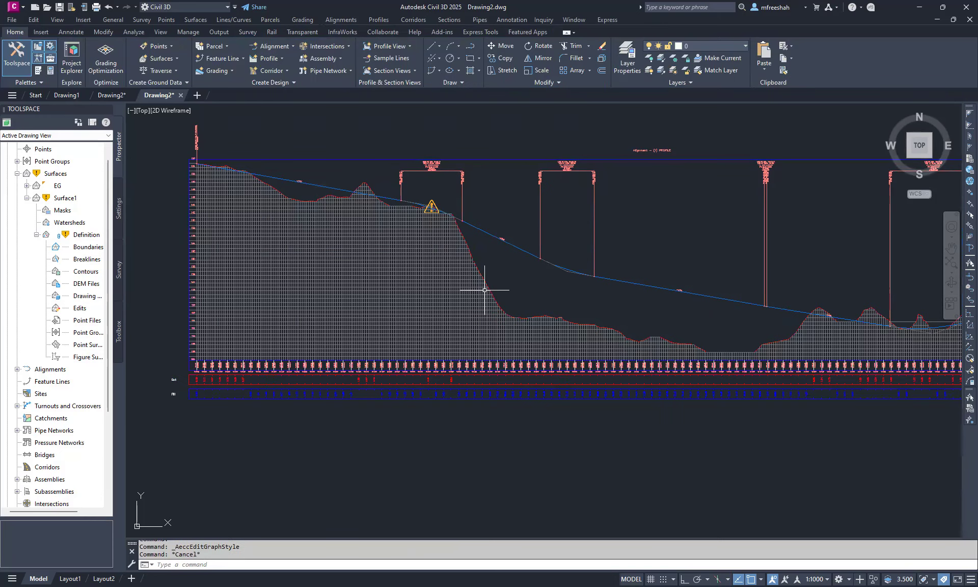
- Inspect the clipped grid against the existing ground and design lines, and select the profile view
scroll(426, 346, "down", 2)
scroll(435, 285, "up", 2)
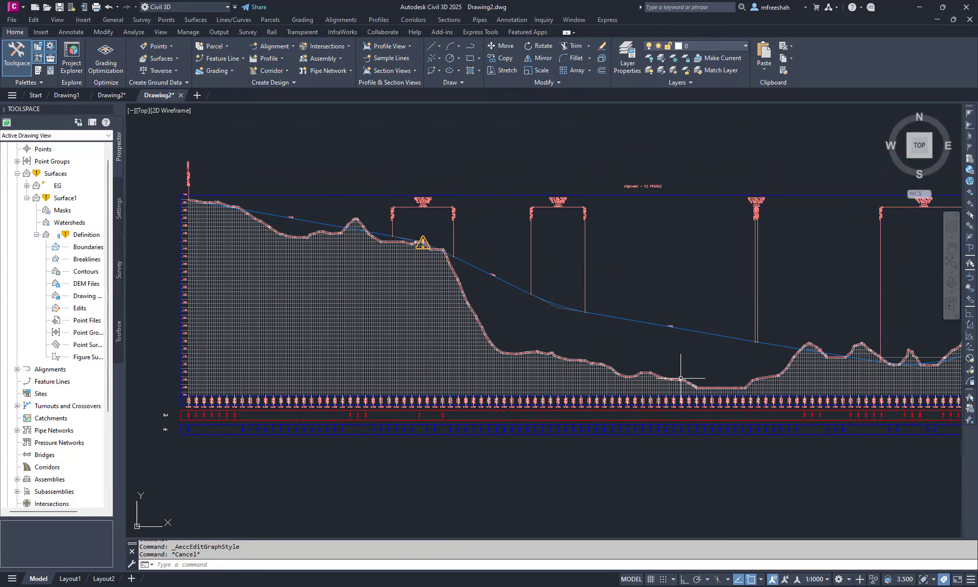
scroll(579, 333, "down", 2)
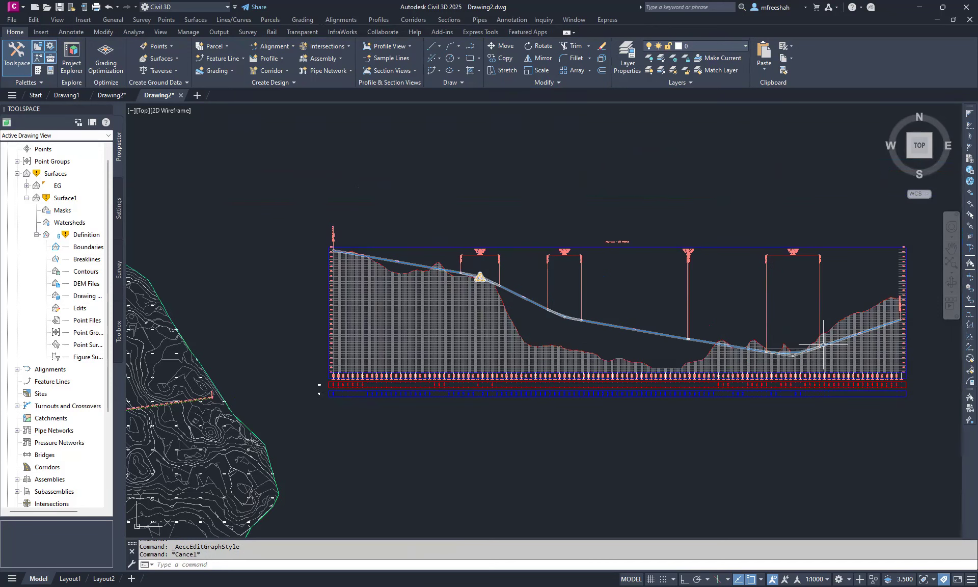
scroll(604, 339, "up", 2)
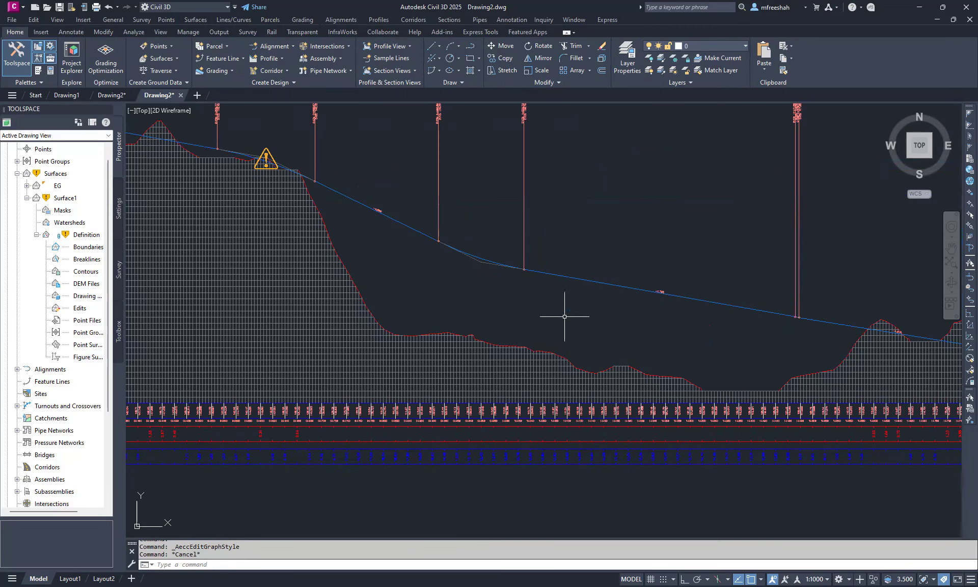
left_click(503, 373)
scroll(418, 311, "down", 2)
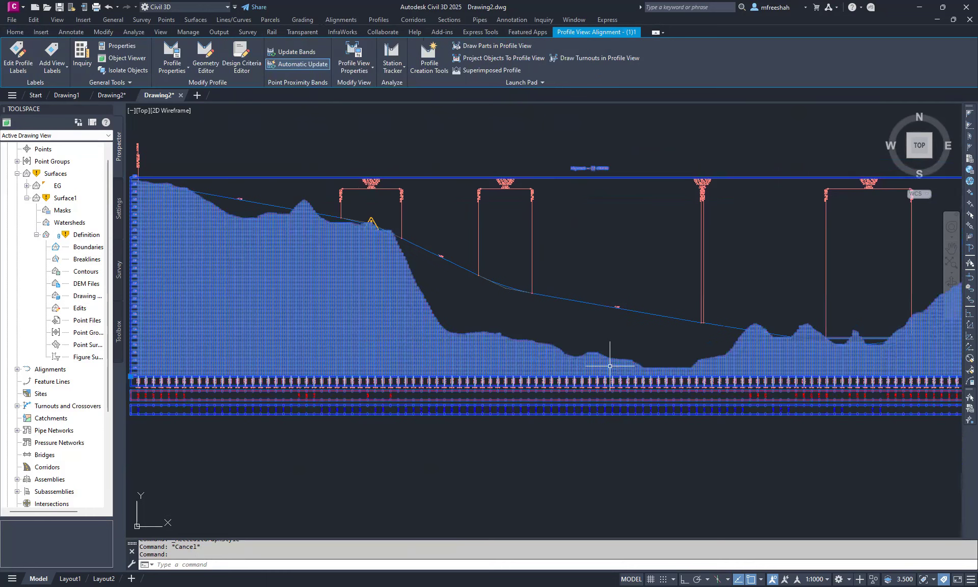
- Turn on Clip to highest profile(s) for both the vertical and horizontal grids in the profile view style, and inspect the clipped grid
left_click(372, 72)
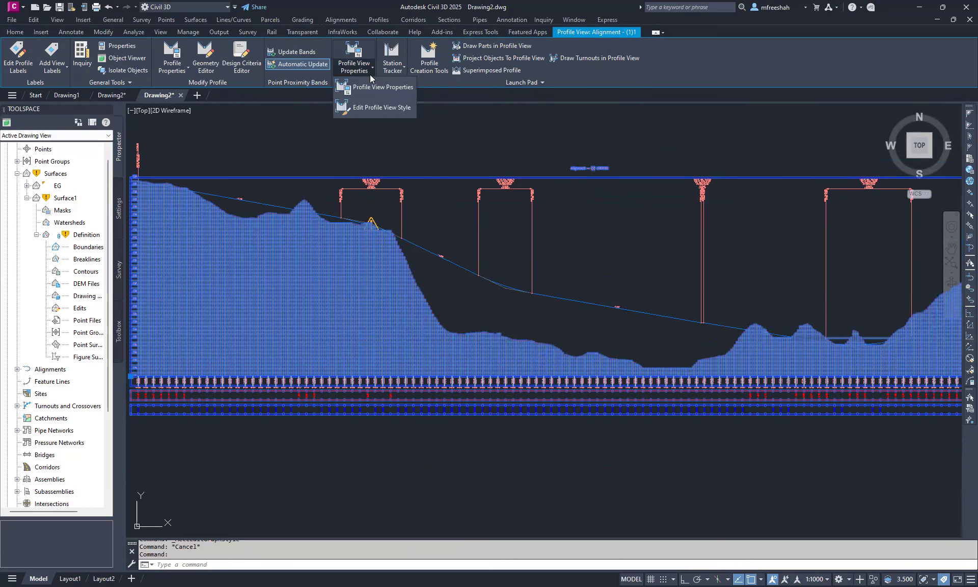
left_click(377, 107)
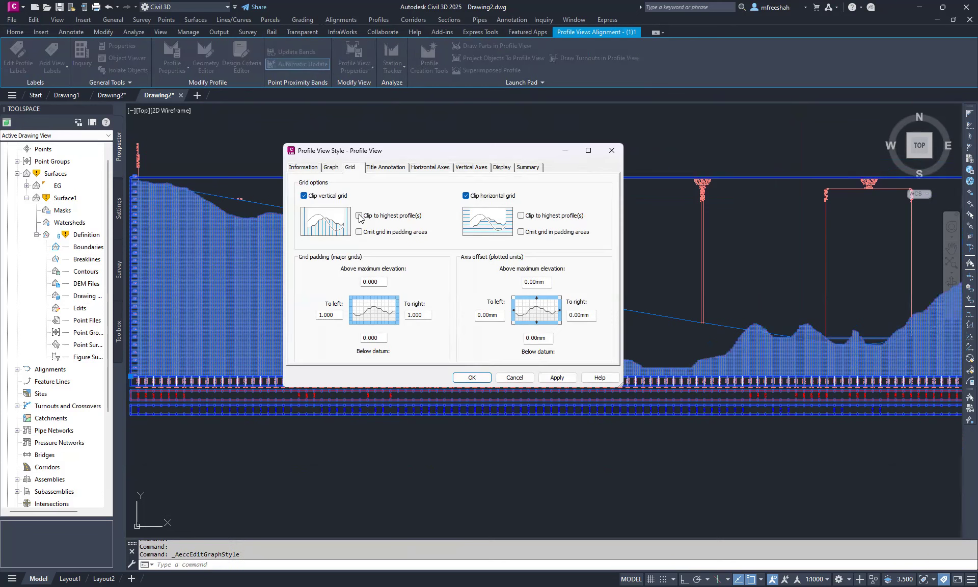
left_click(359, 216)
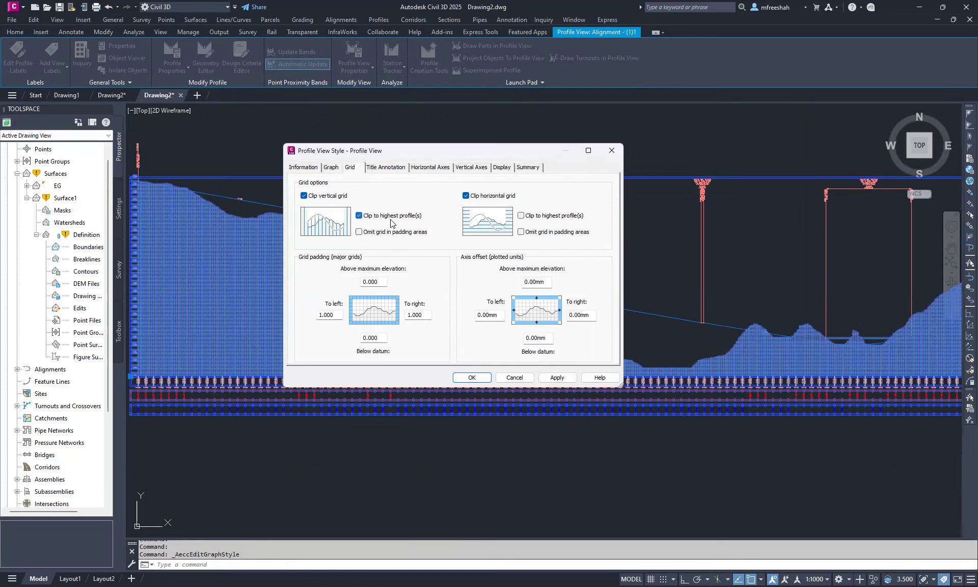
left_click(520, 216)
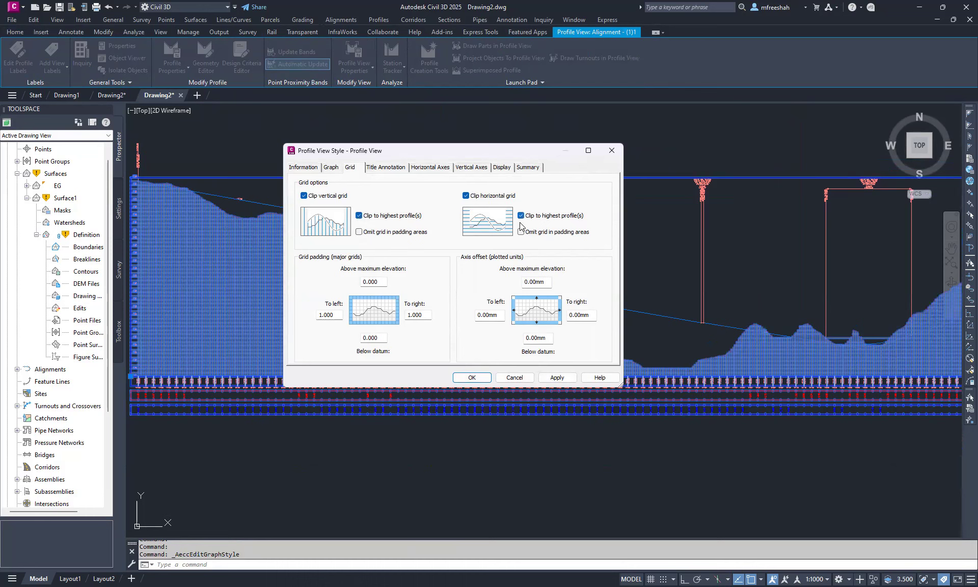
left_click(471, 377)
scroll(303, 228, "up", 4)
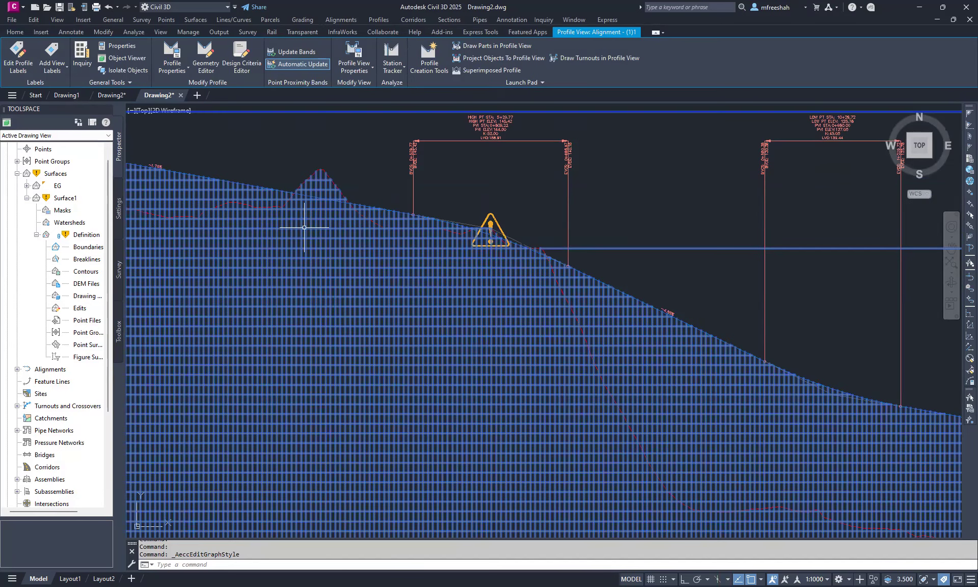
scroll(505, 327, "down", 5)
scroll(481, 296, "up", 7)
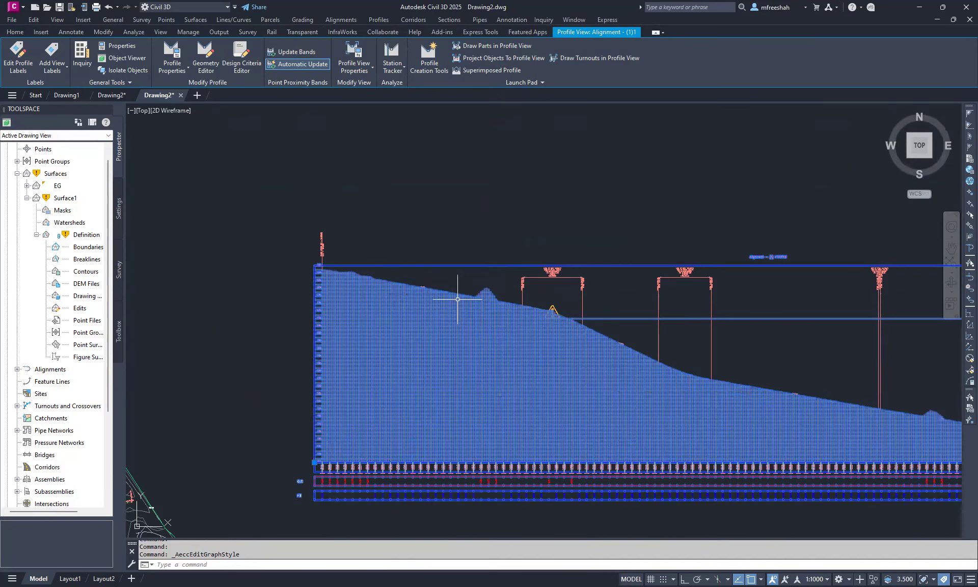
scroll(349, 302, "down", 4)
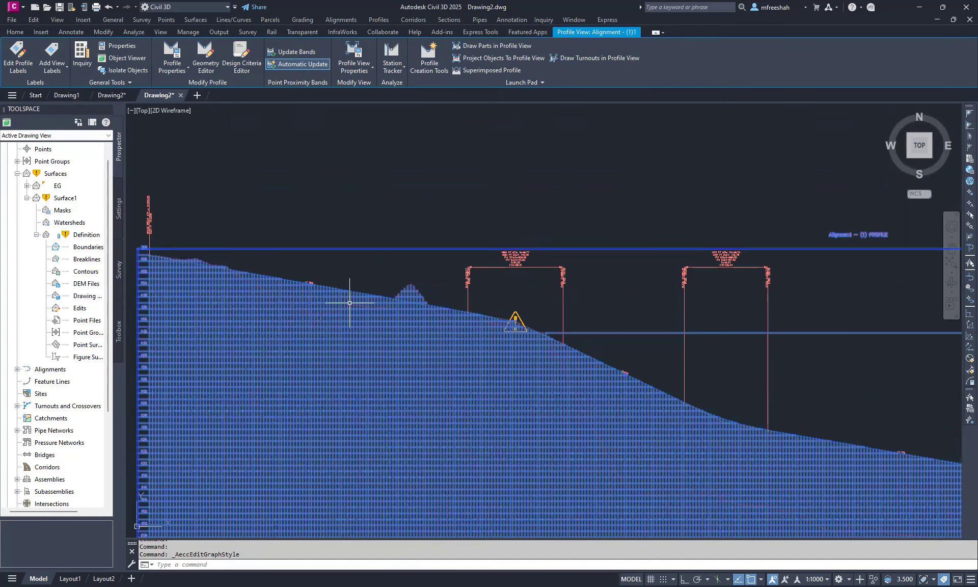
scroll(231, 261, "down", 2)
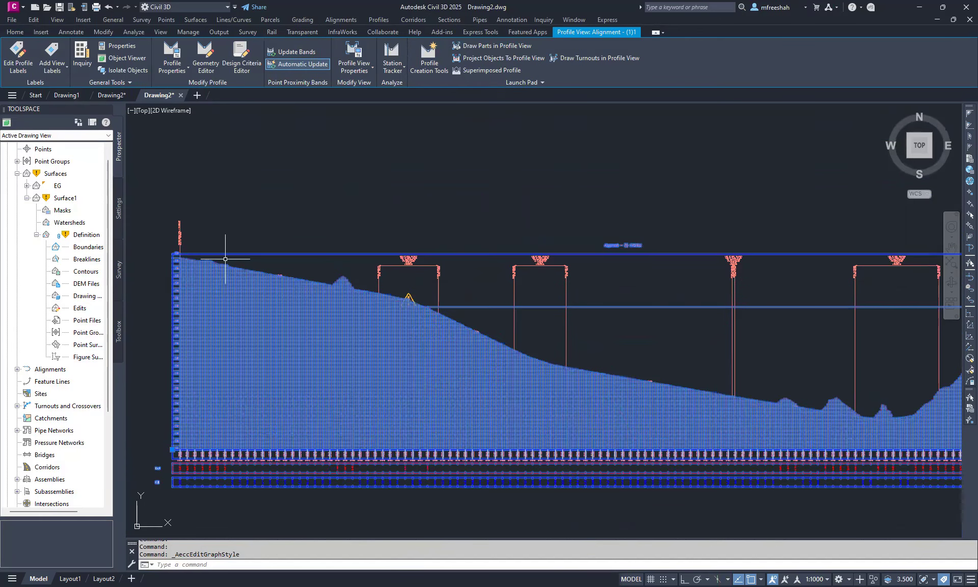
left_click(377, 338)
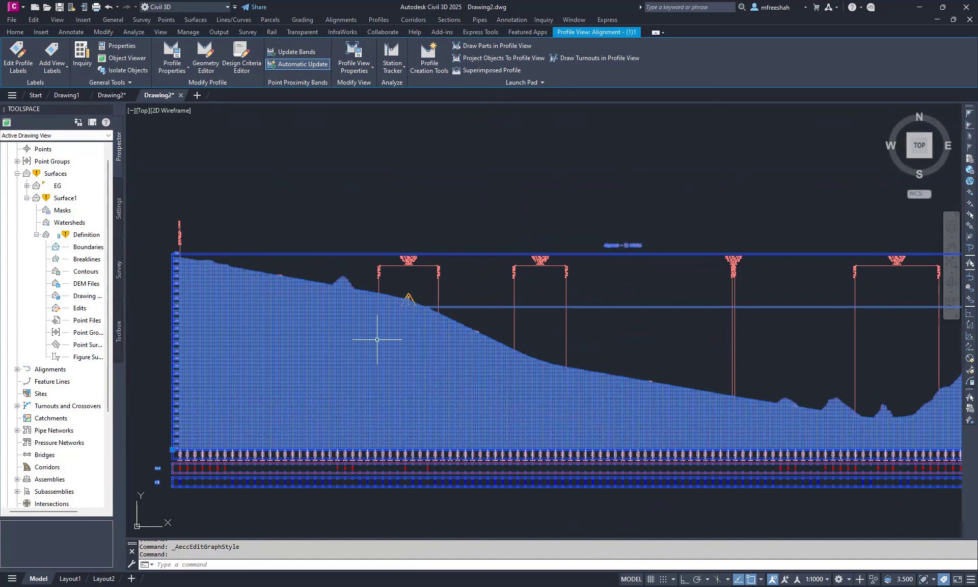
left_click(353, 70)
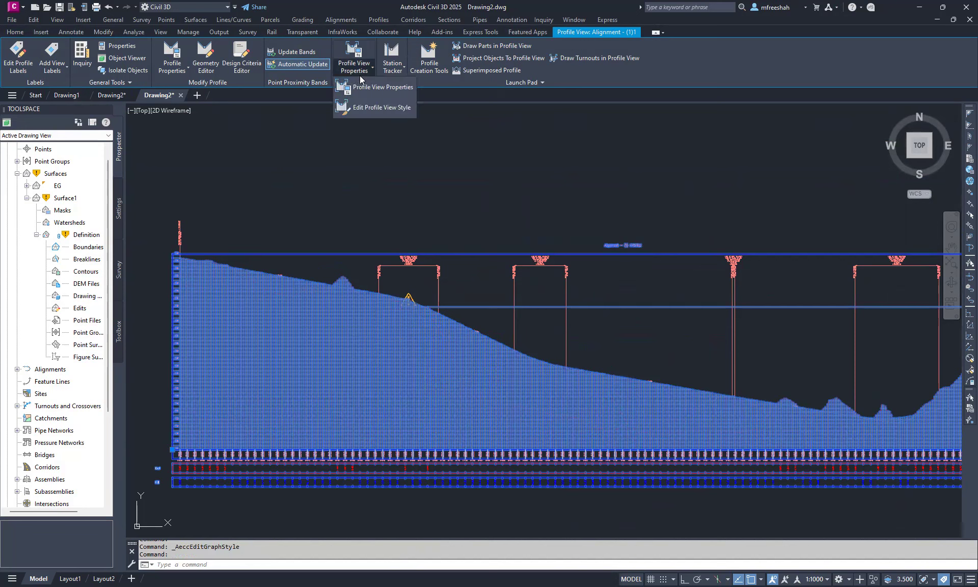
left_click(388, 91)
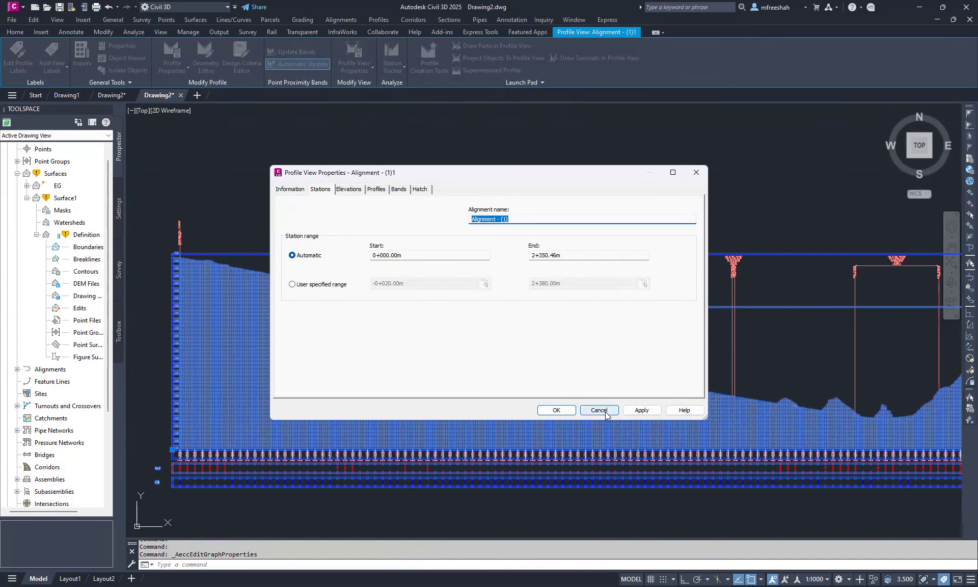
left_click(605, 411)
- Turn off Clip to highest profile(s) for both the vertical and horizontal grids in the profile view style, and clear the selection
left_click(371, 68)
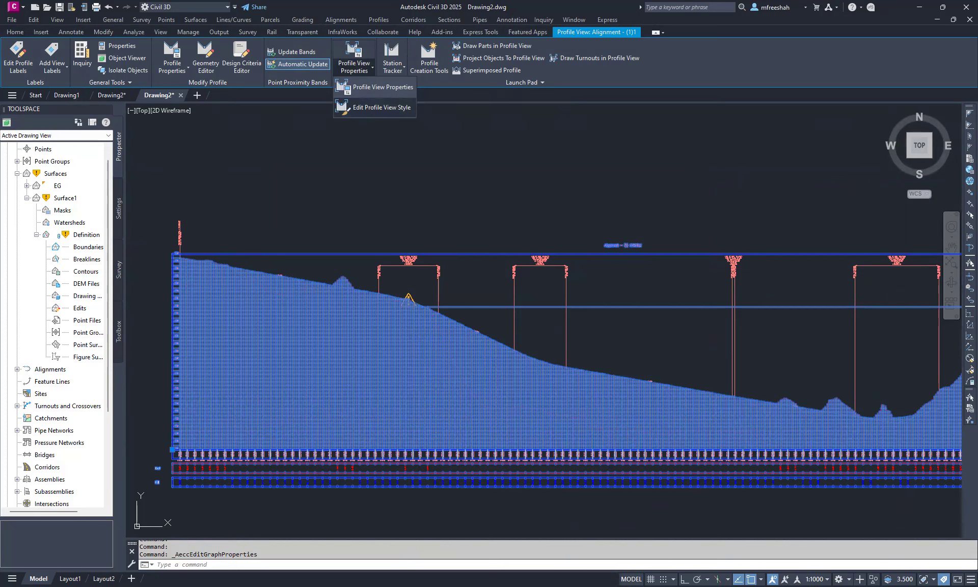
left_click(381, 108)
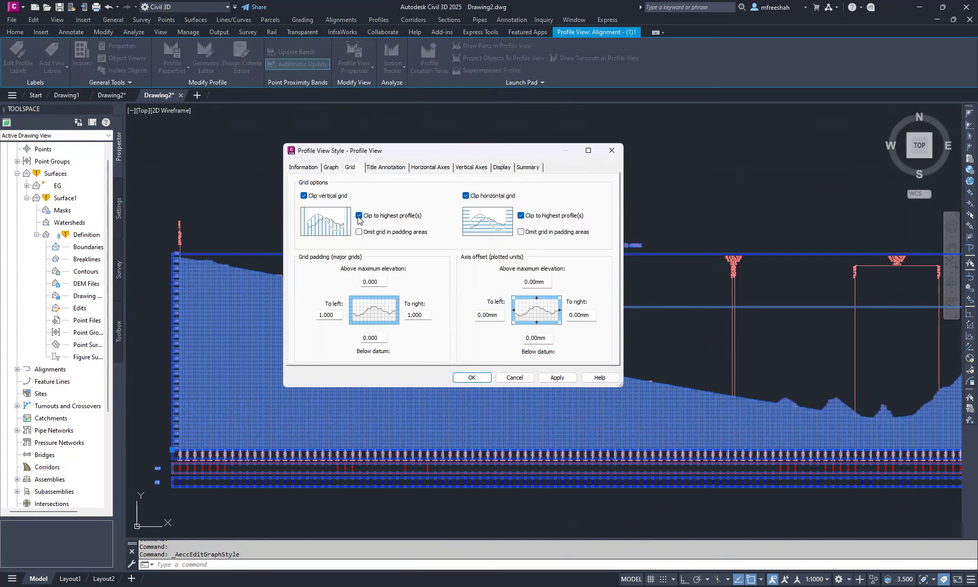
left_click(359, 231)
left_click(359, 231)
left_click(359, 216)
left_click(528, 220)
left_click(481, 380)
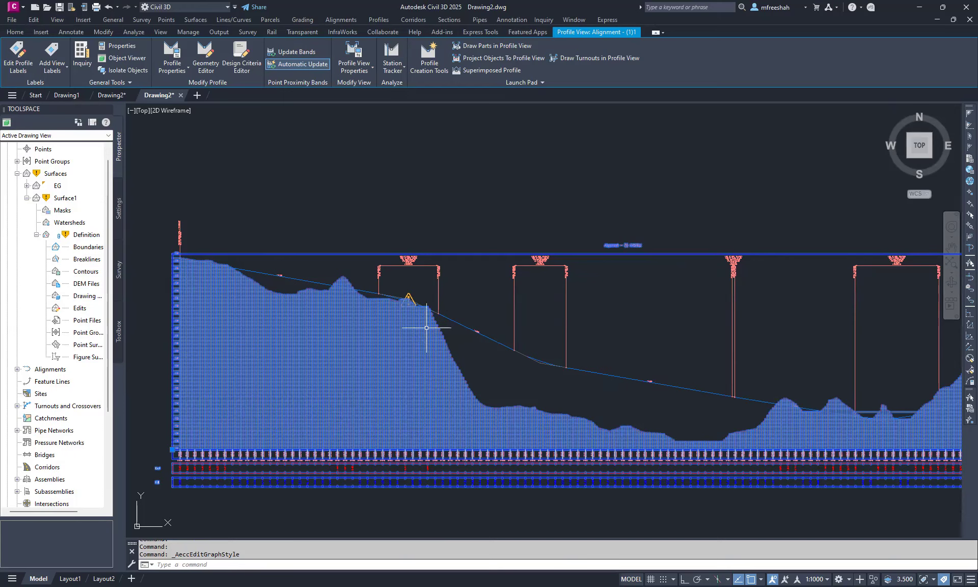
scroll(428, 322, "down", 2)
key("Escape")
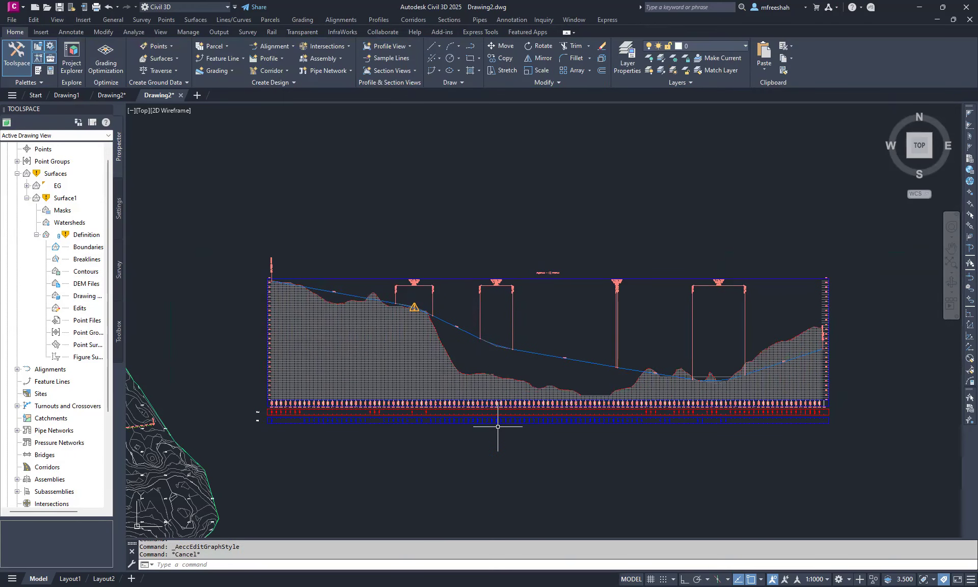
- Examine the elevation, station, cut and fill bands along the profile view, and compare the profile with the alignment on the surface
scroll(497, 426, "up", 5)
scroll(510, 362, "up", 6)
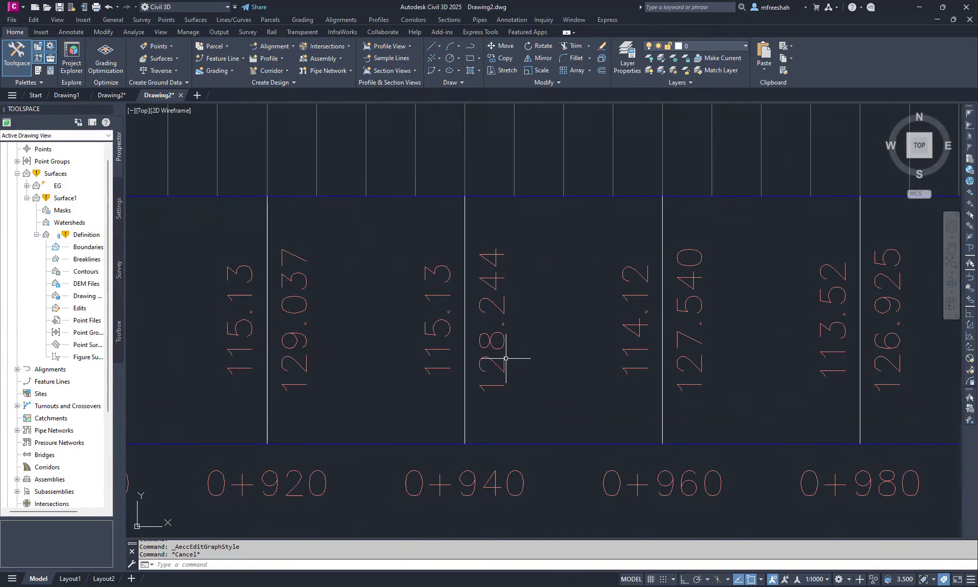
scroll(510, 312, "down", 10)
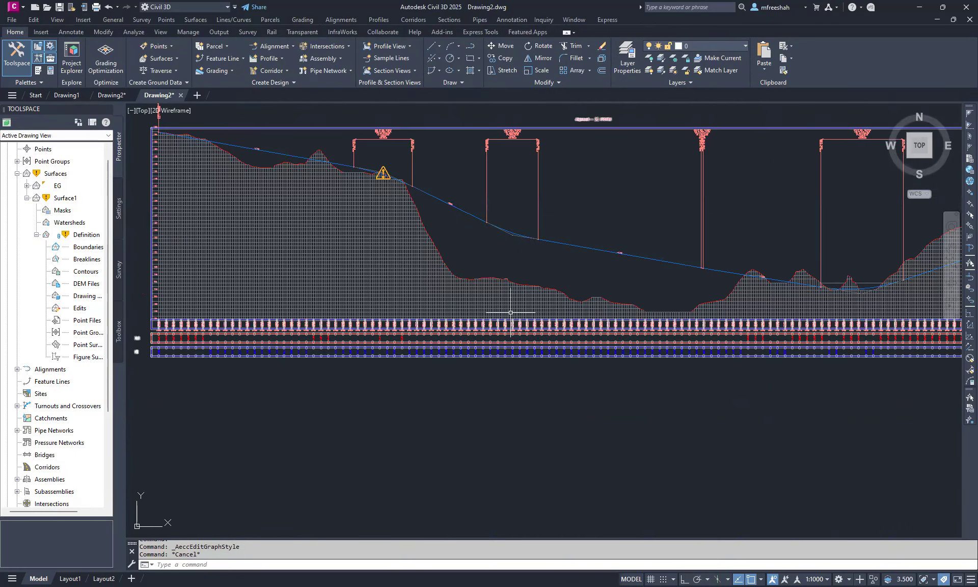
scroll(438, 323, "up", 8)
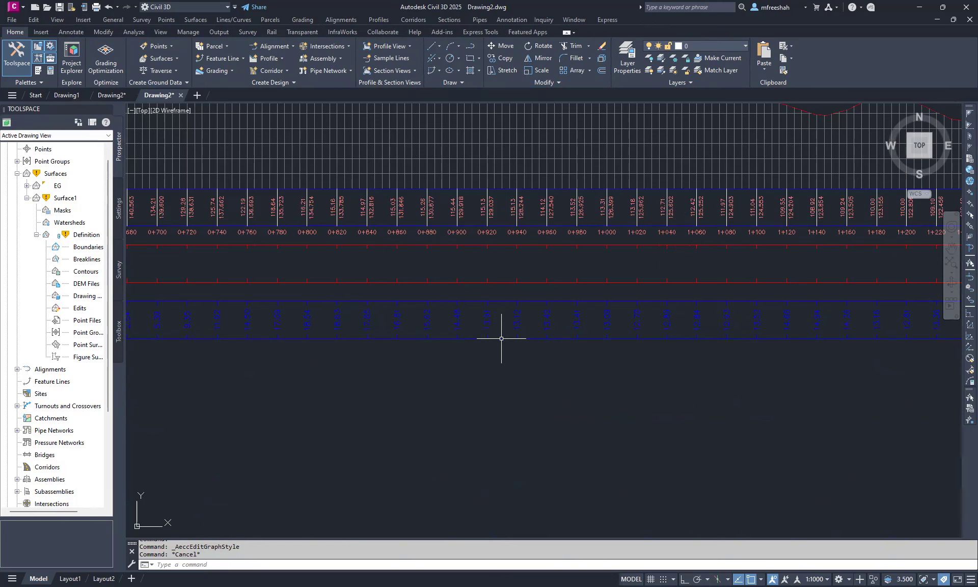
scroll(546, 355, "down", 6)
scroll(561, 393, "down", 4)
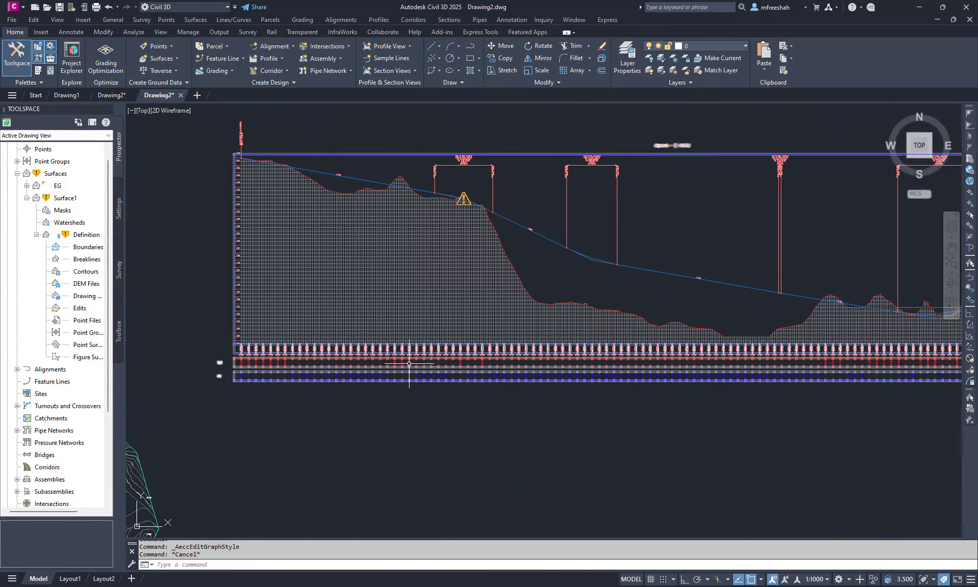
scroll(417, 377, "up", 5)
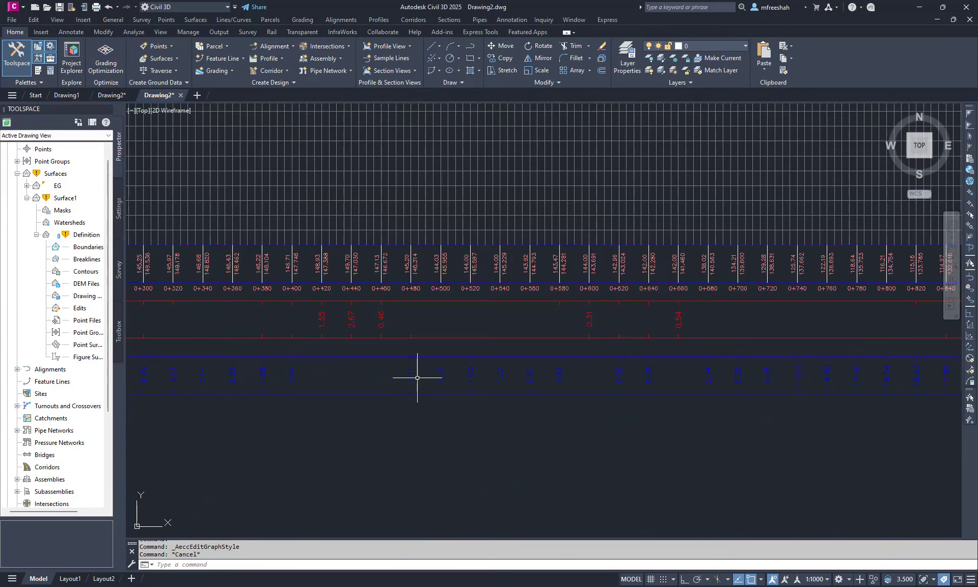
scroll(436, 408, "down", 5)
scroll(531, 353, "down", 6)
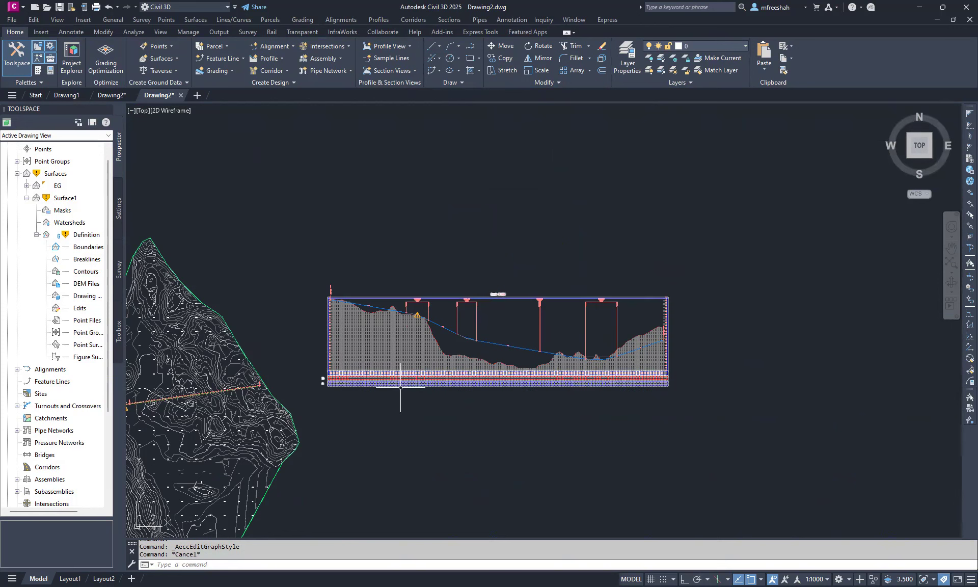
scroll(657, 382, "down", 3)
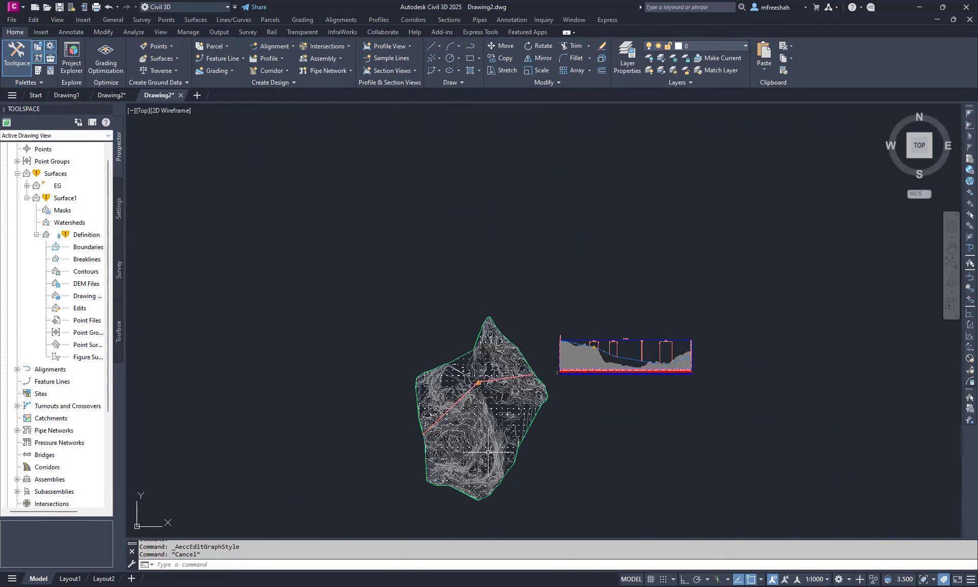
scroll(536, 400, "up", 3)
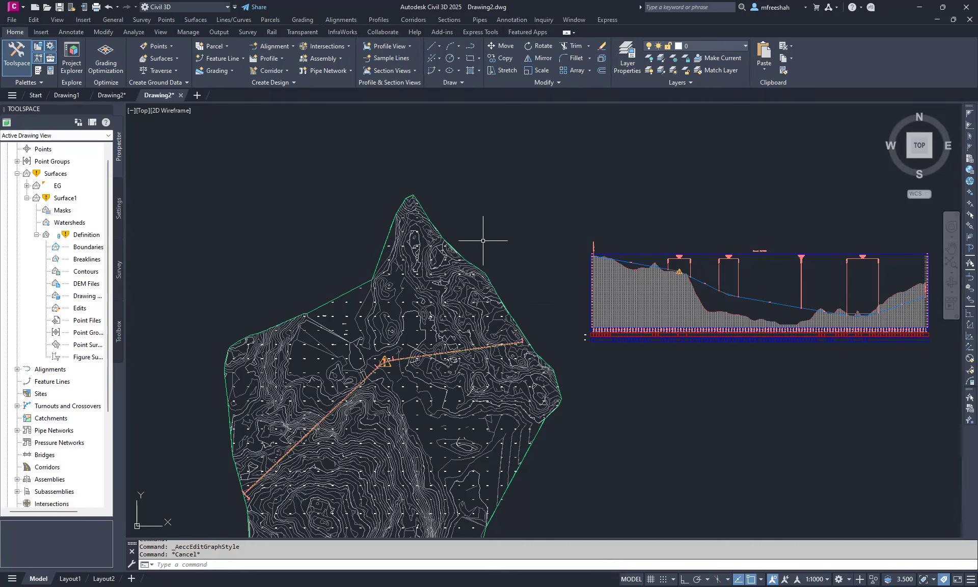
scroll(448, 216, "down", 2)
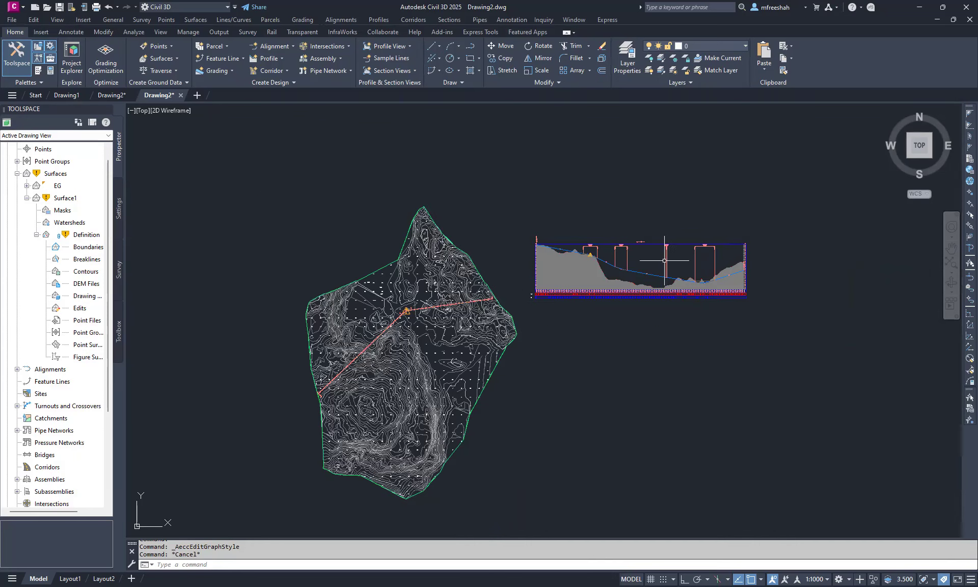
scroll(664, 263, "up", 2)
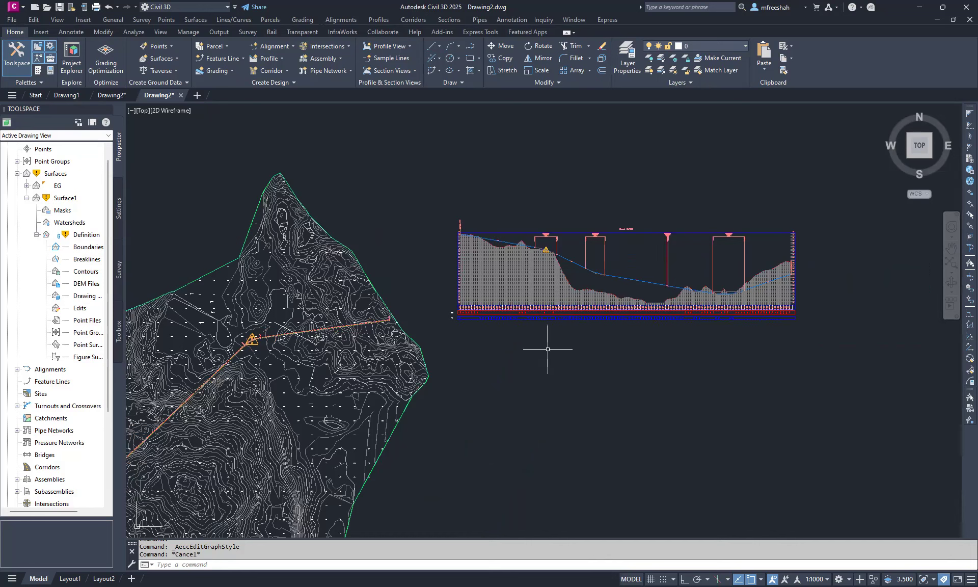
scroll(613, 357, "down", 2)
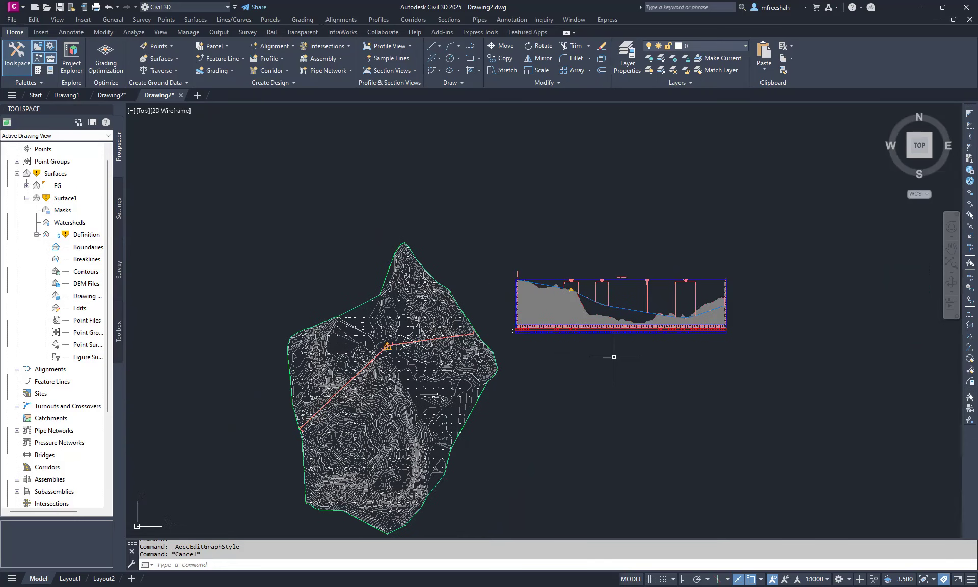